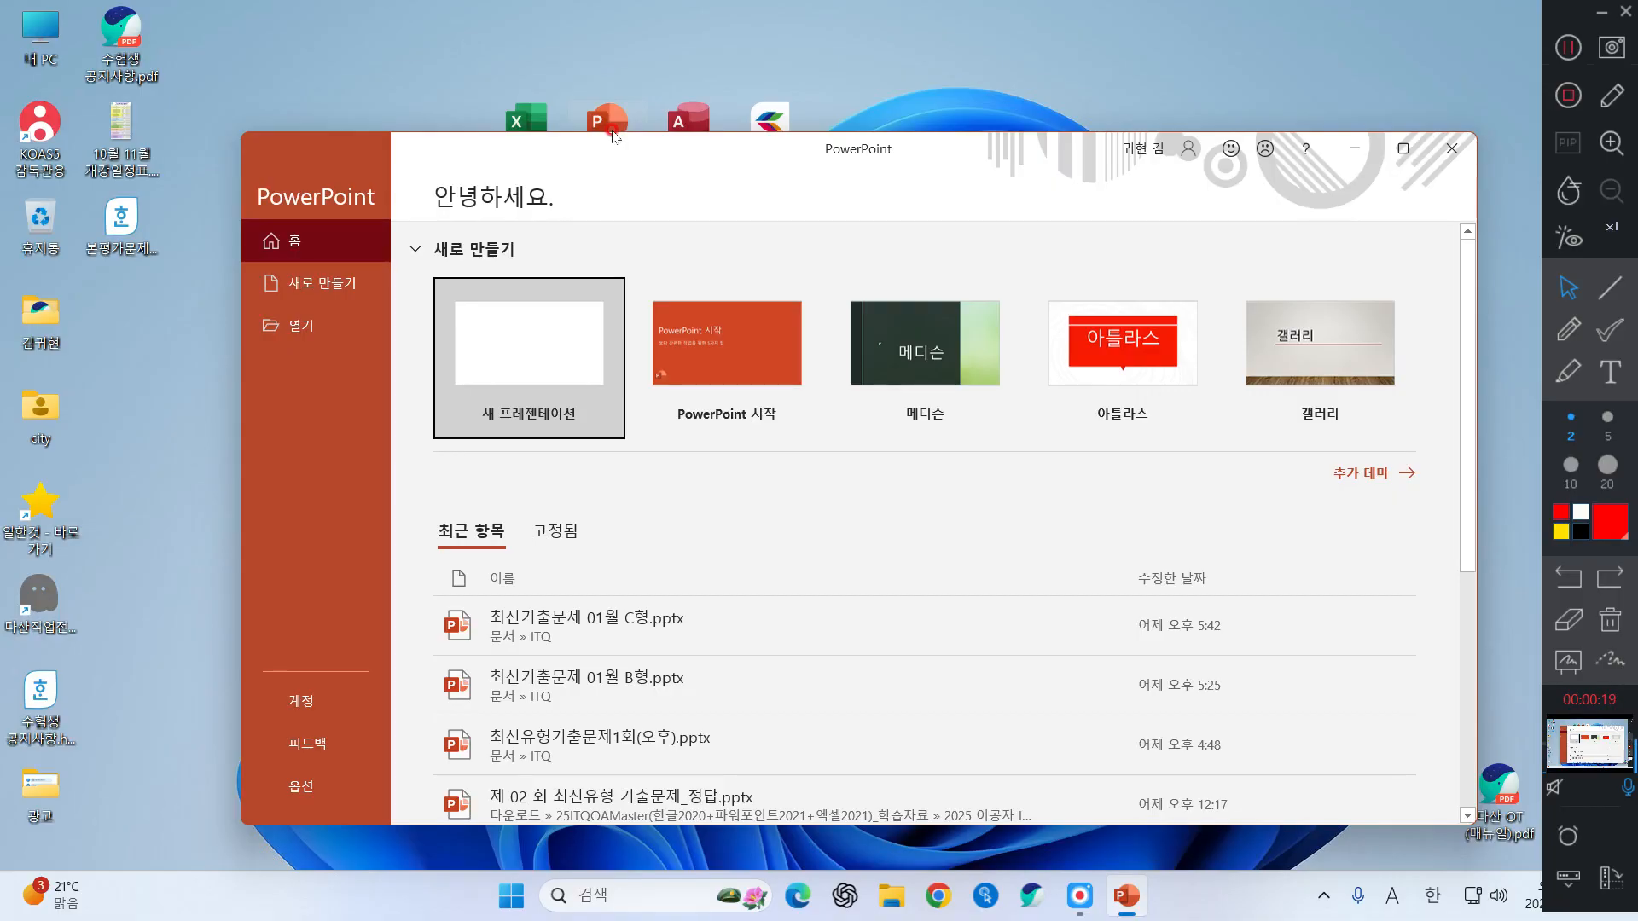
- Open the recent presentation dated 20250930 and resize its window to fit beside the recording toolbar
left_click(1402, 149)
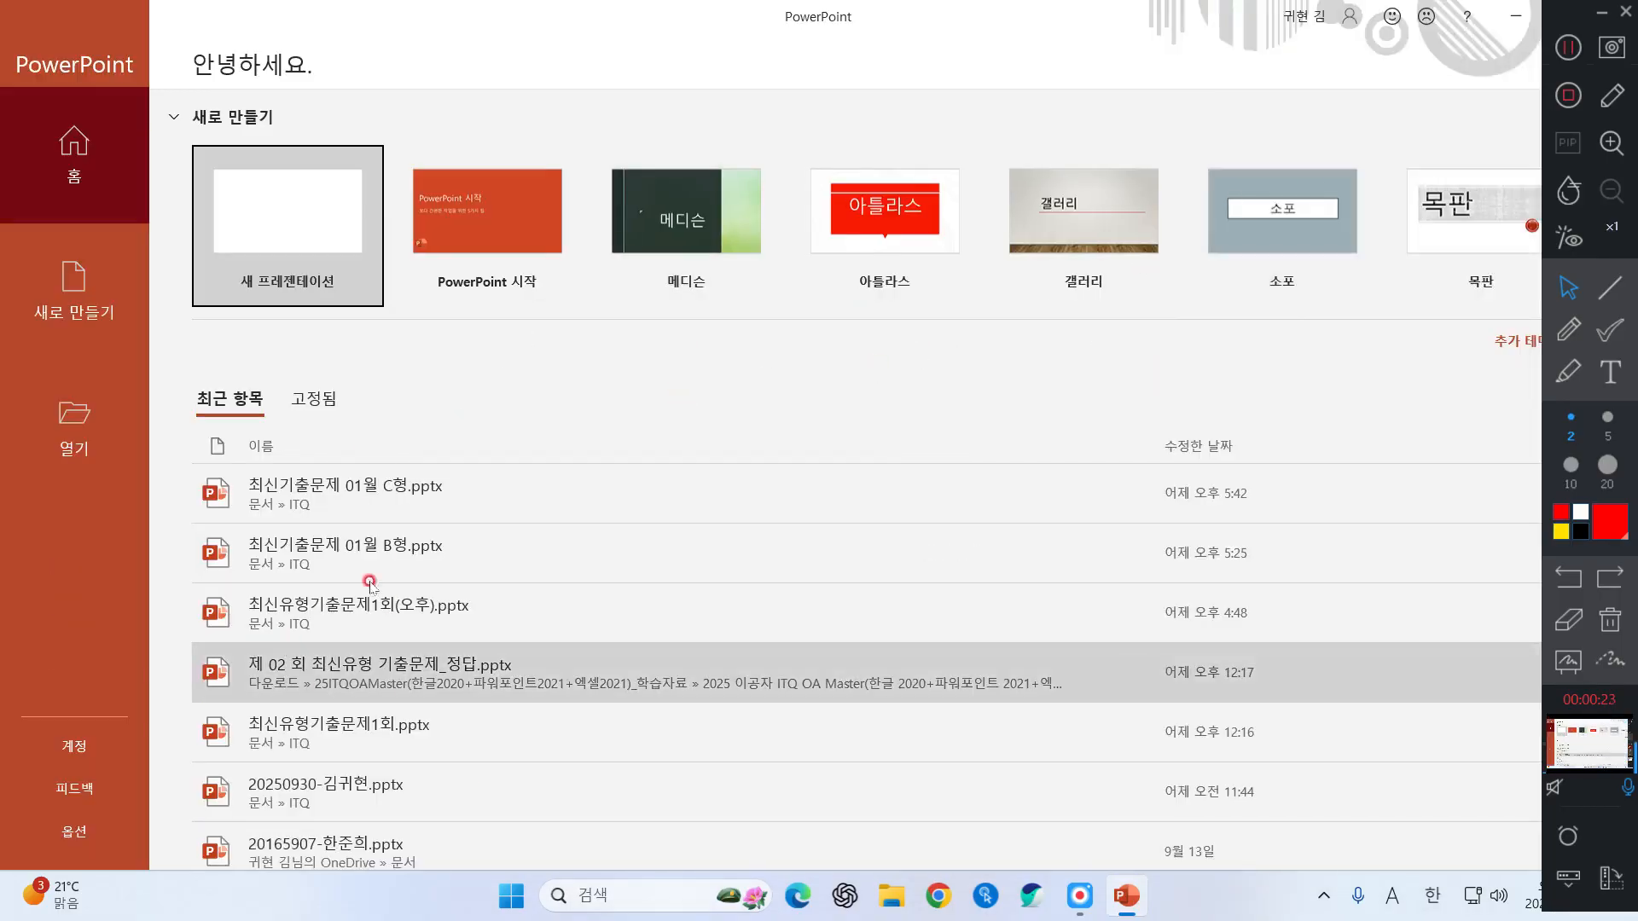
left_click(317, 796)
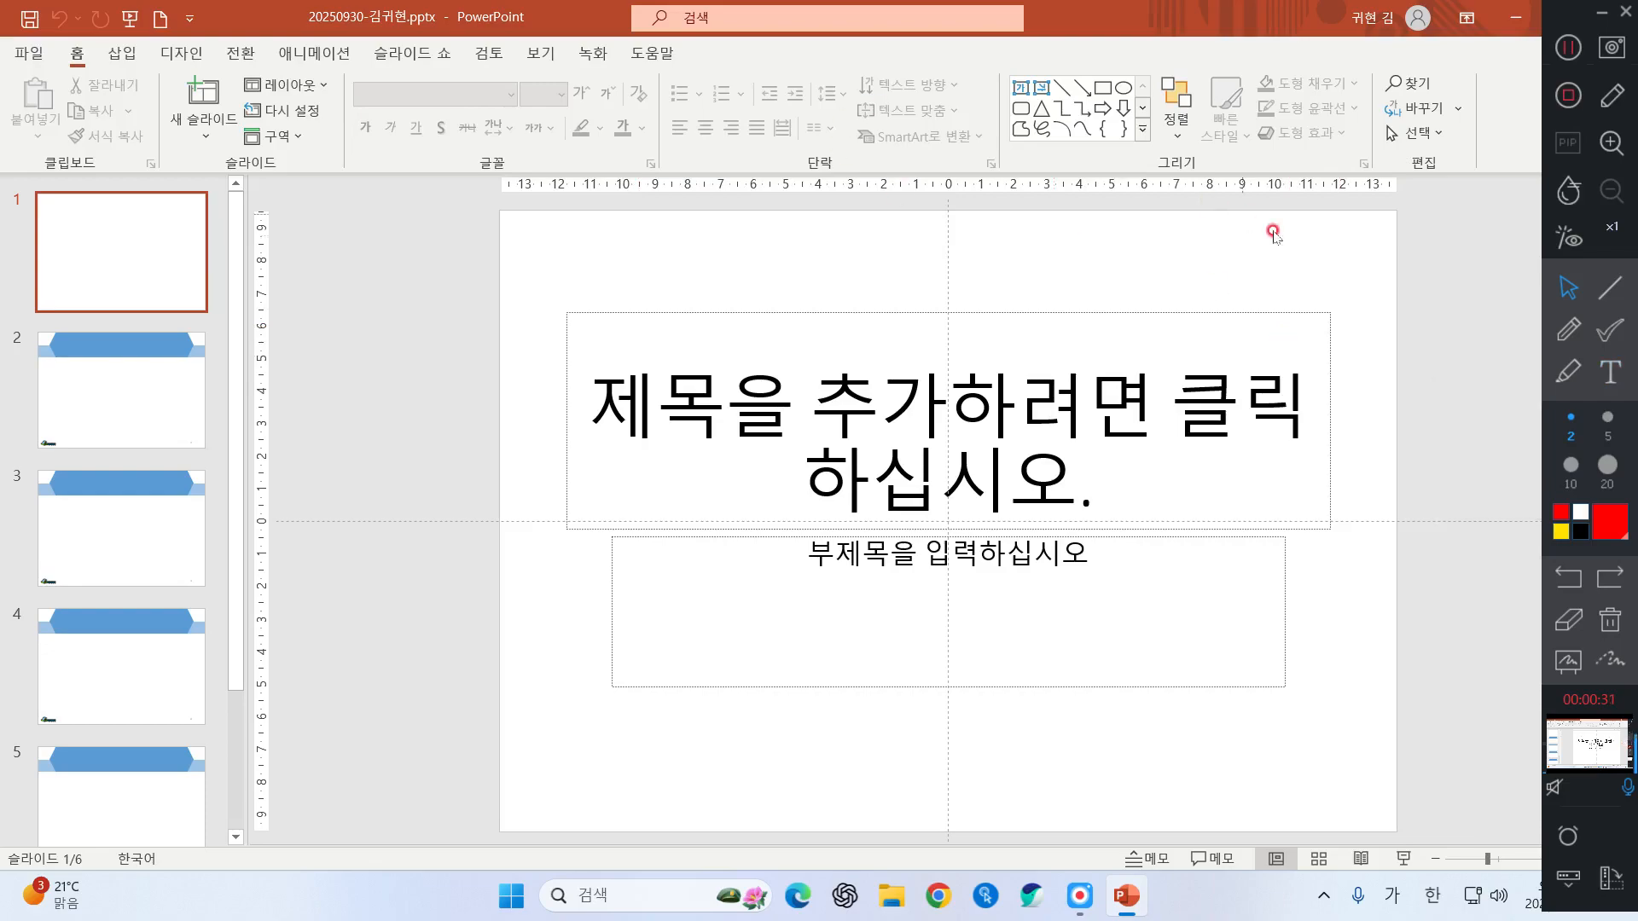
left_click_drag(1086, 12, 679, 38)
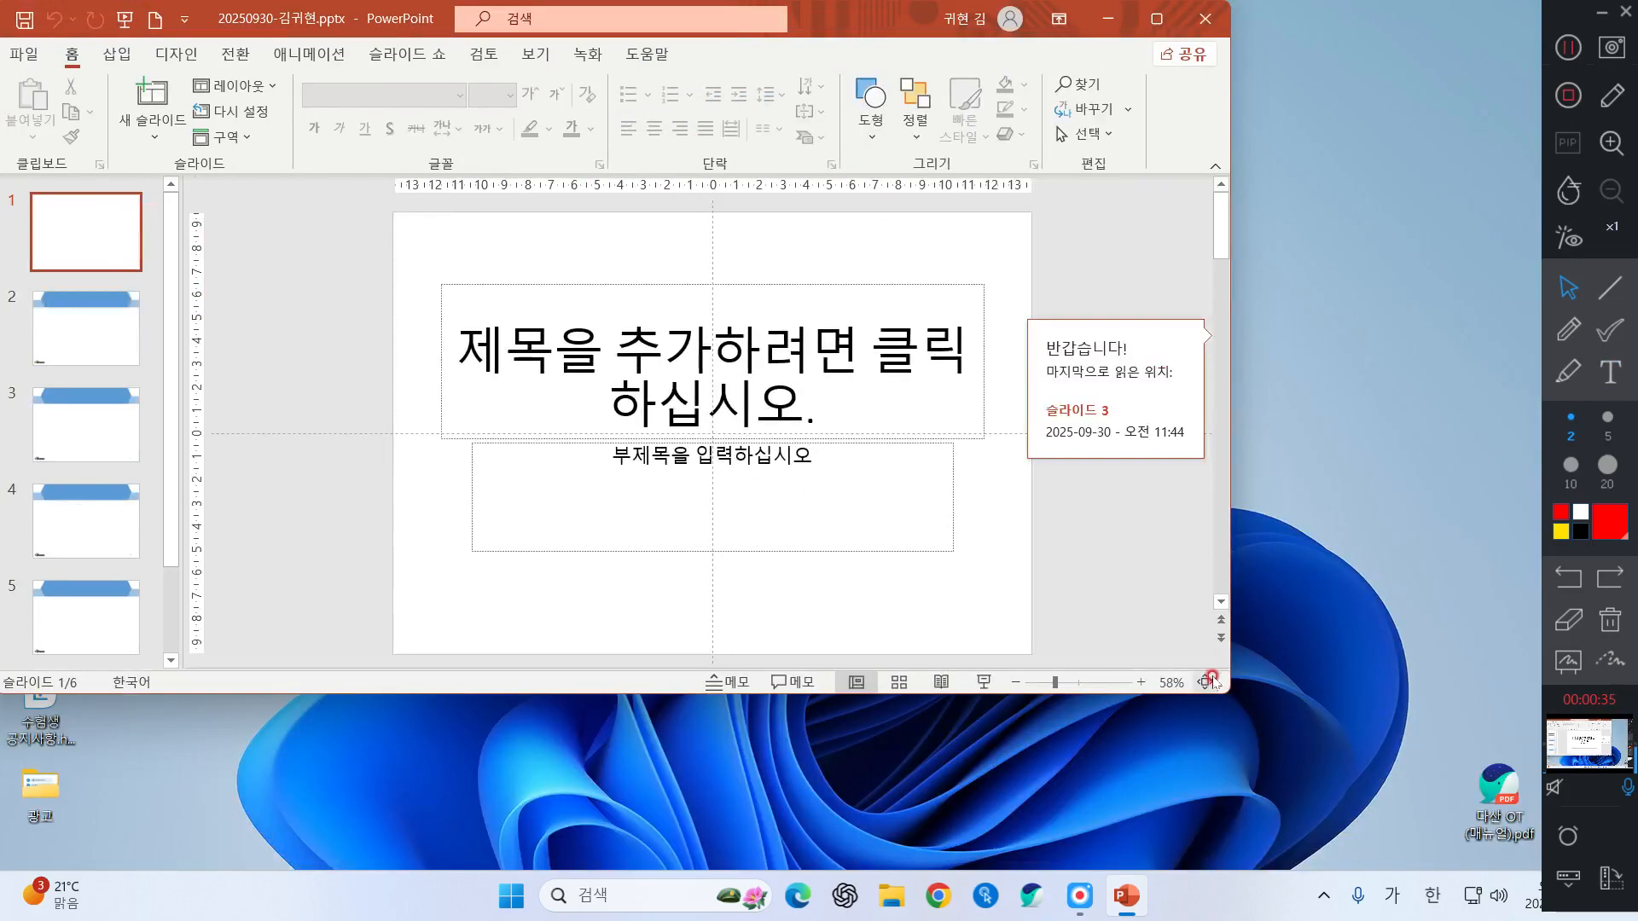
left_click_drag(1221, 688, 1540, 870)
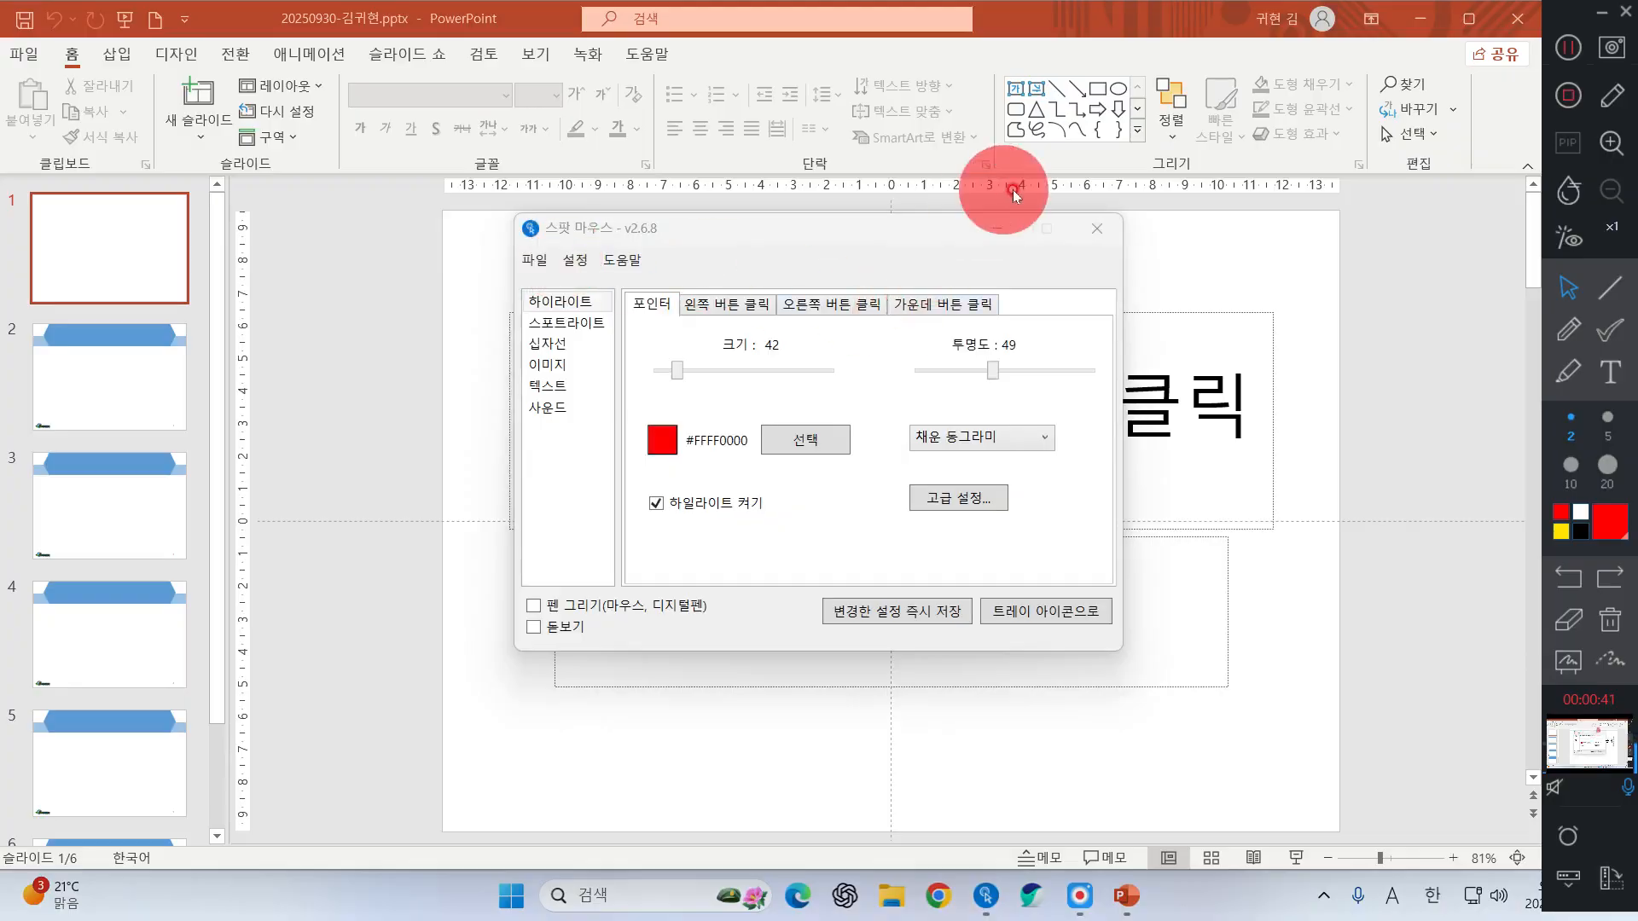
left_click(1000, 228)
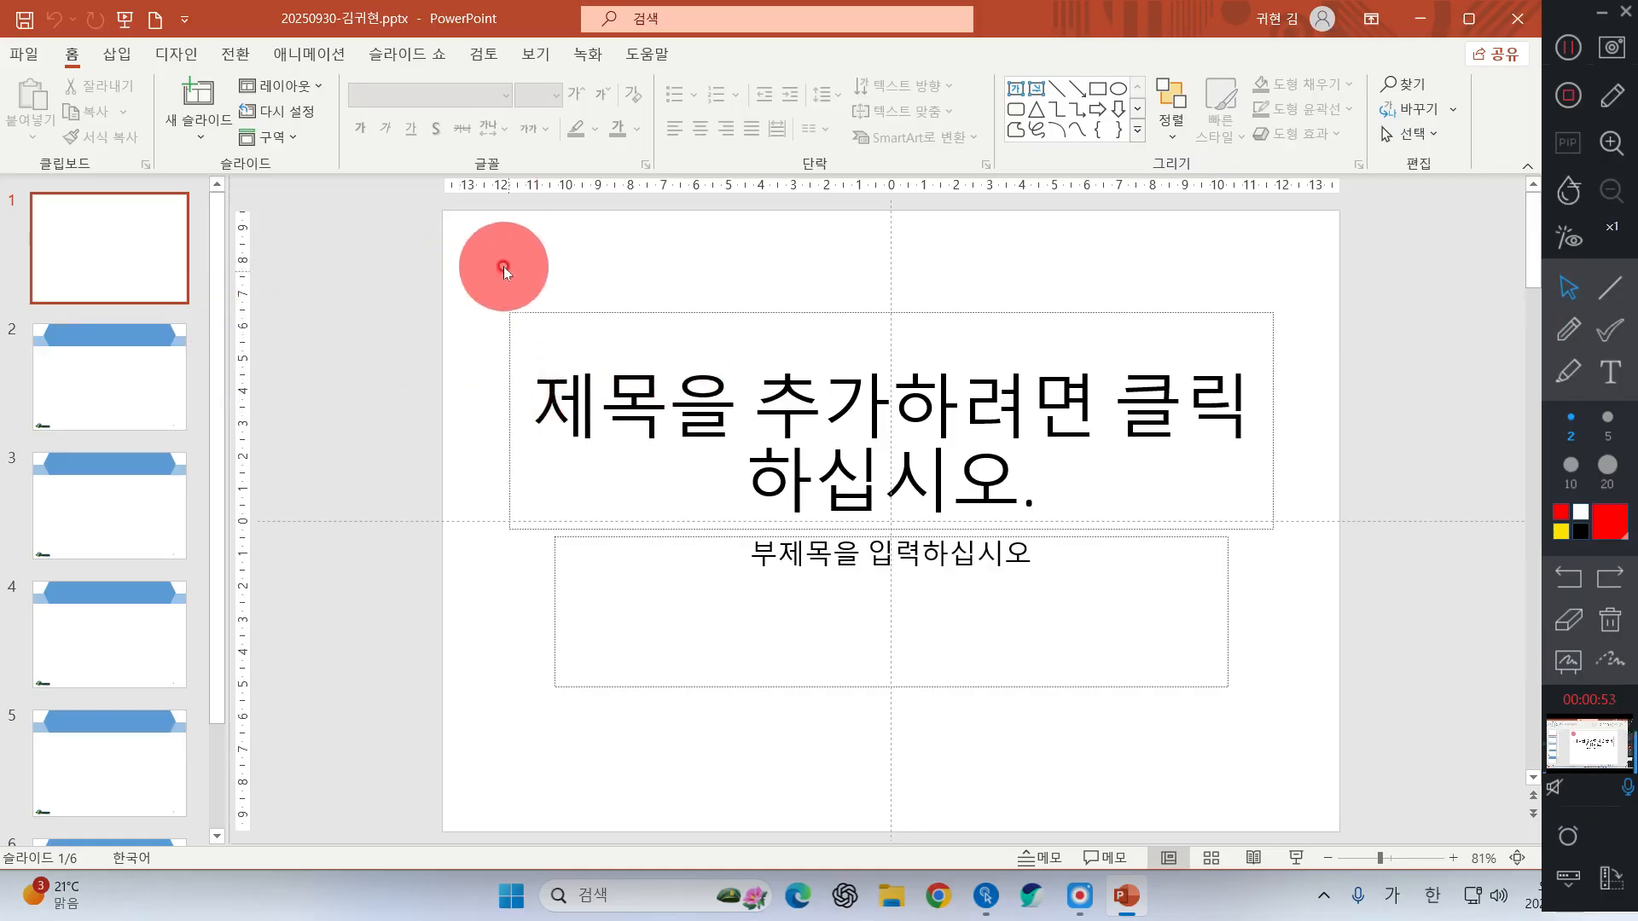
- Toggle the guides off and on for slide 1, and show and hide the gridlines
left_click(101, 241)
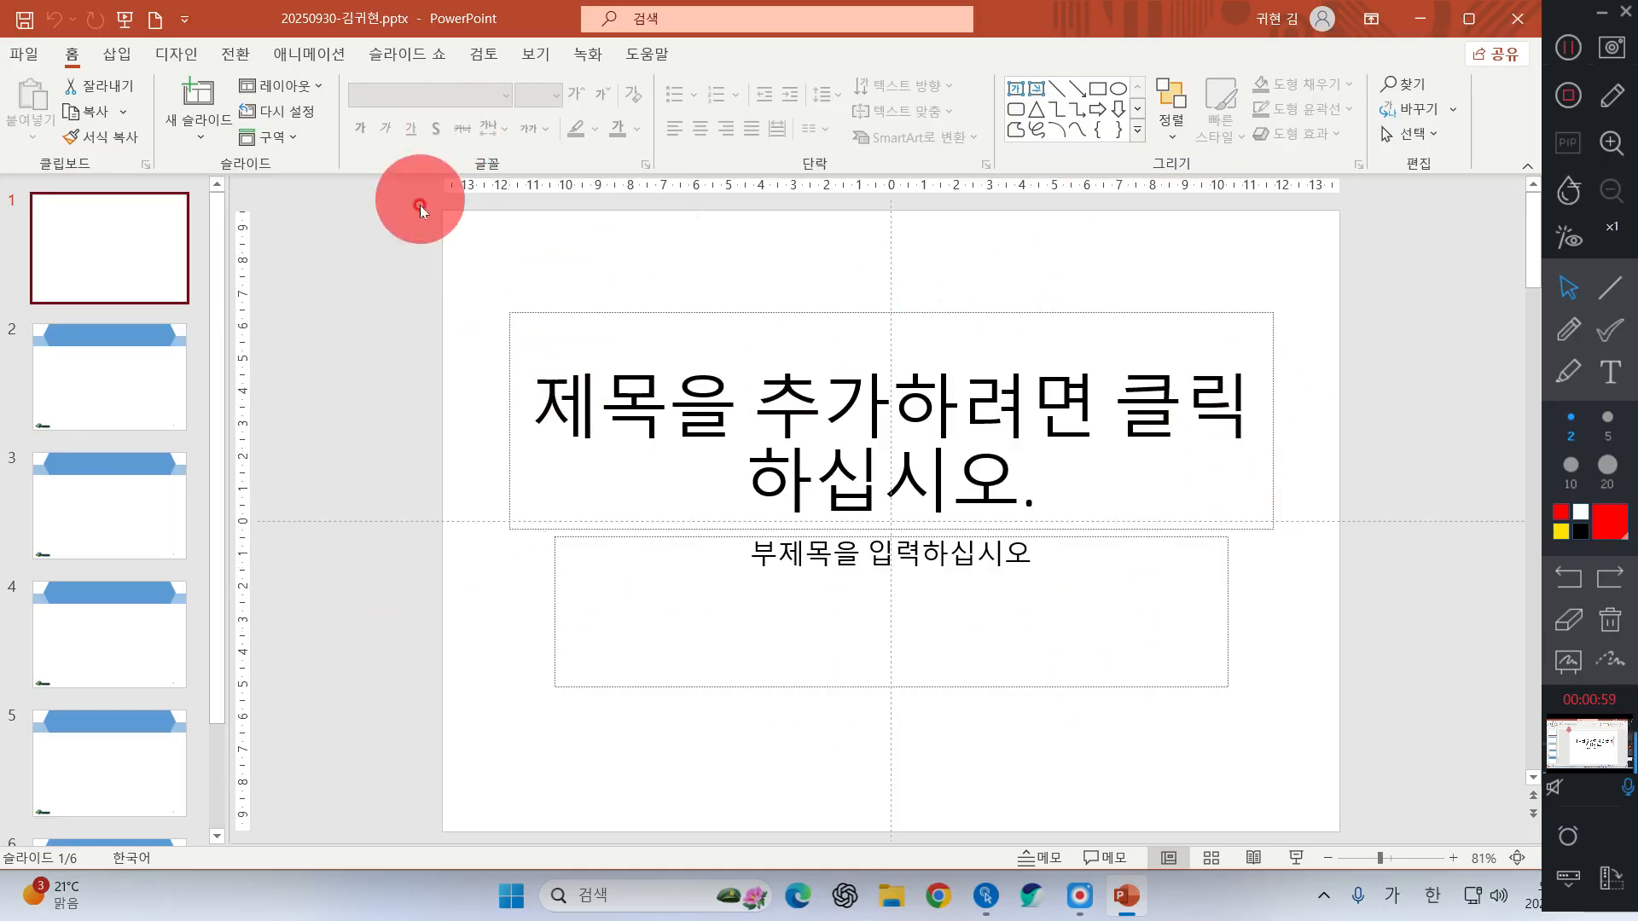
left_click(539, 54)
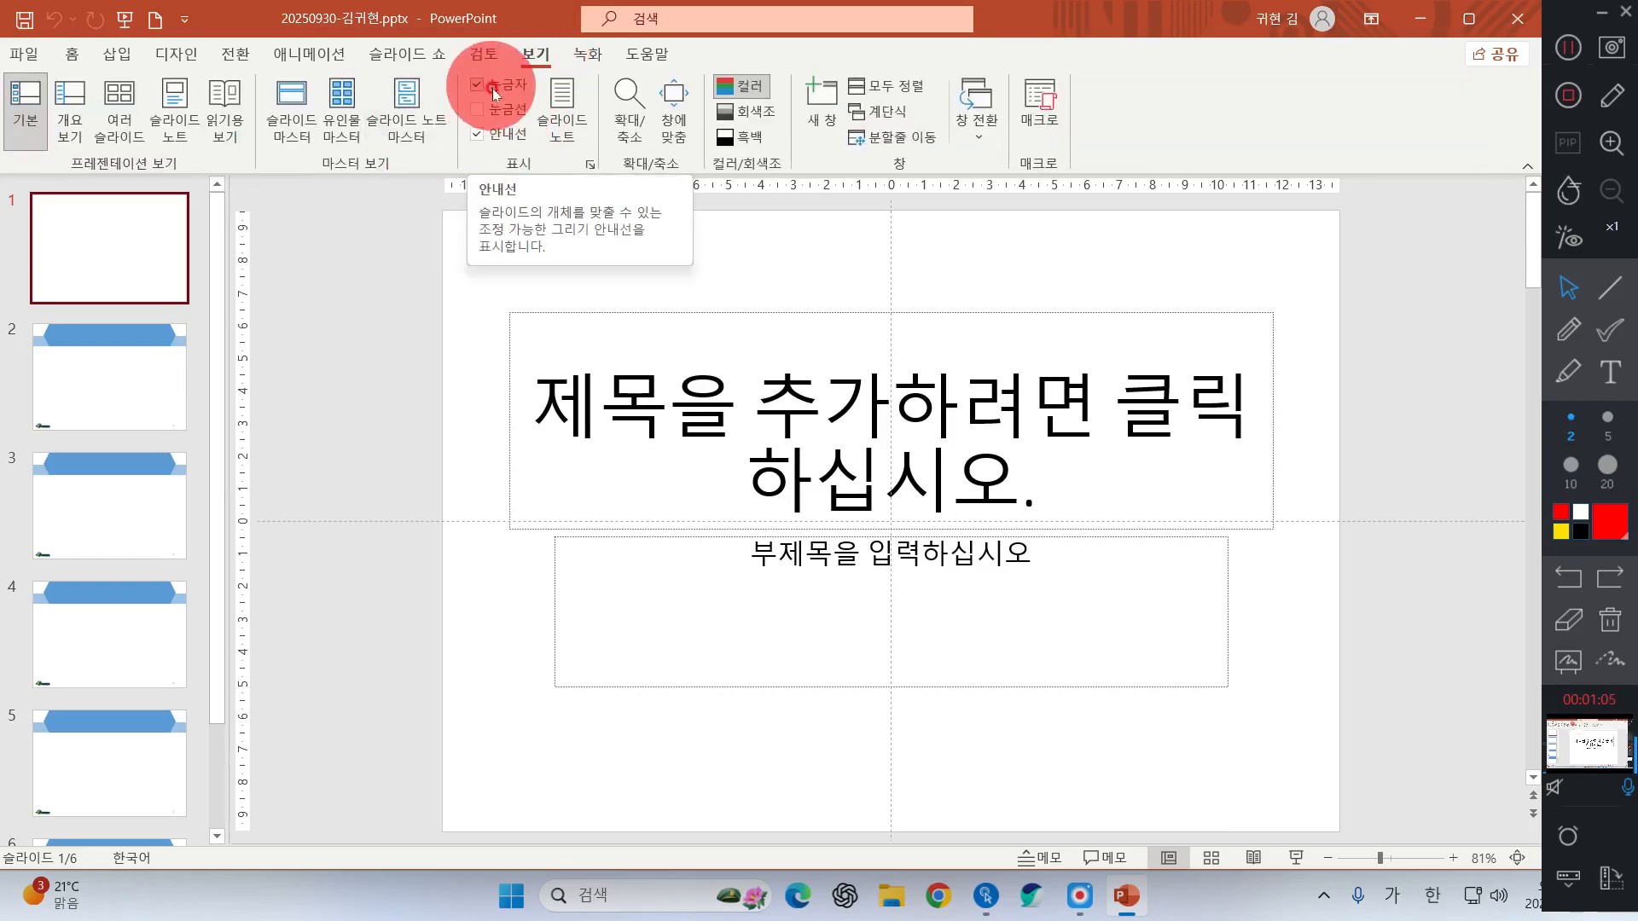
left_click(510, 136)
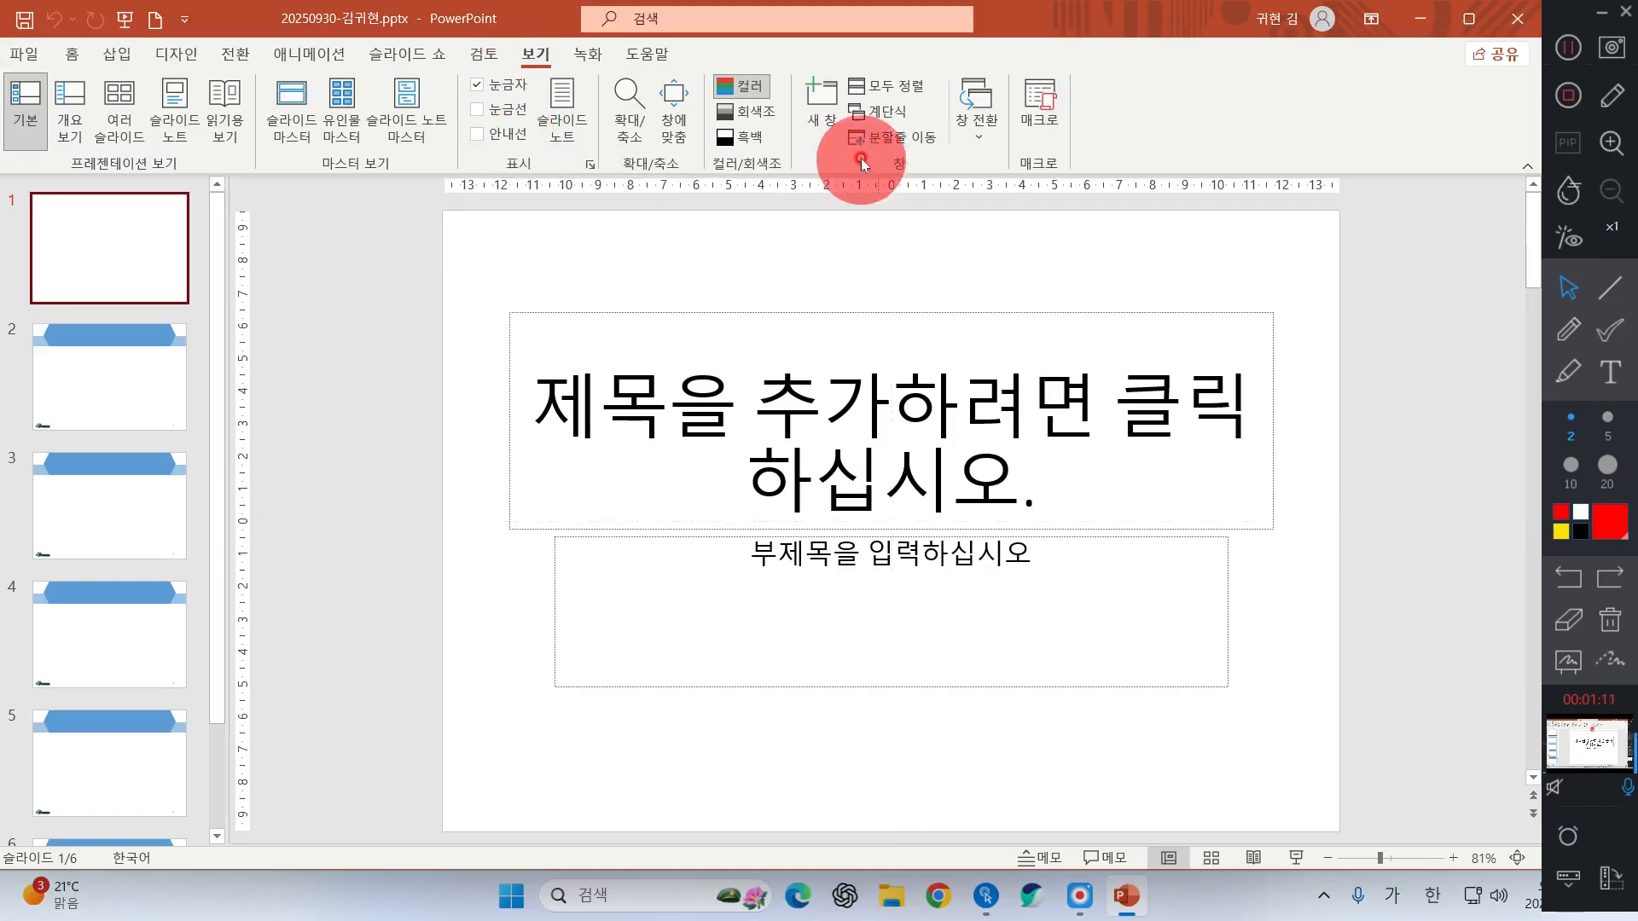
left_click(495, 132)
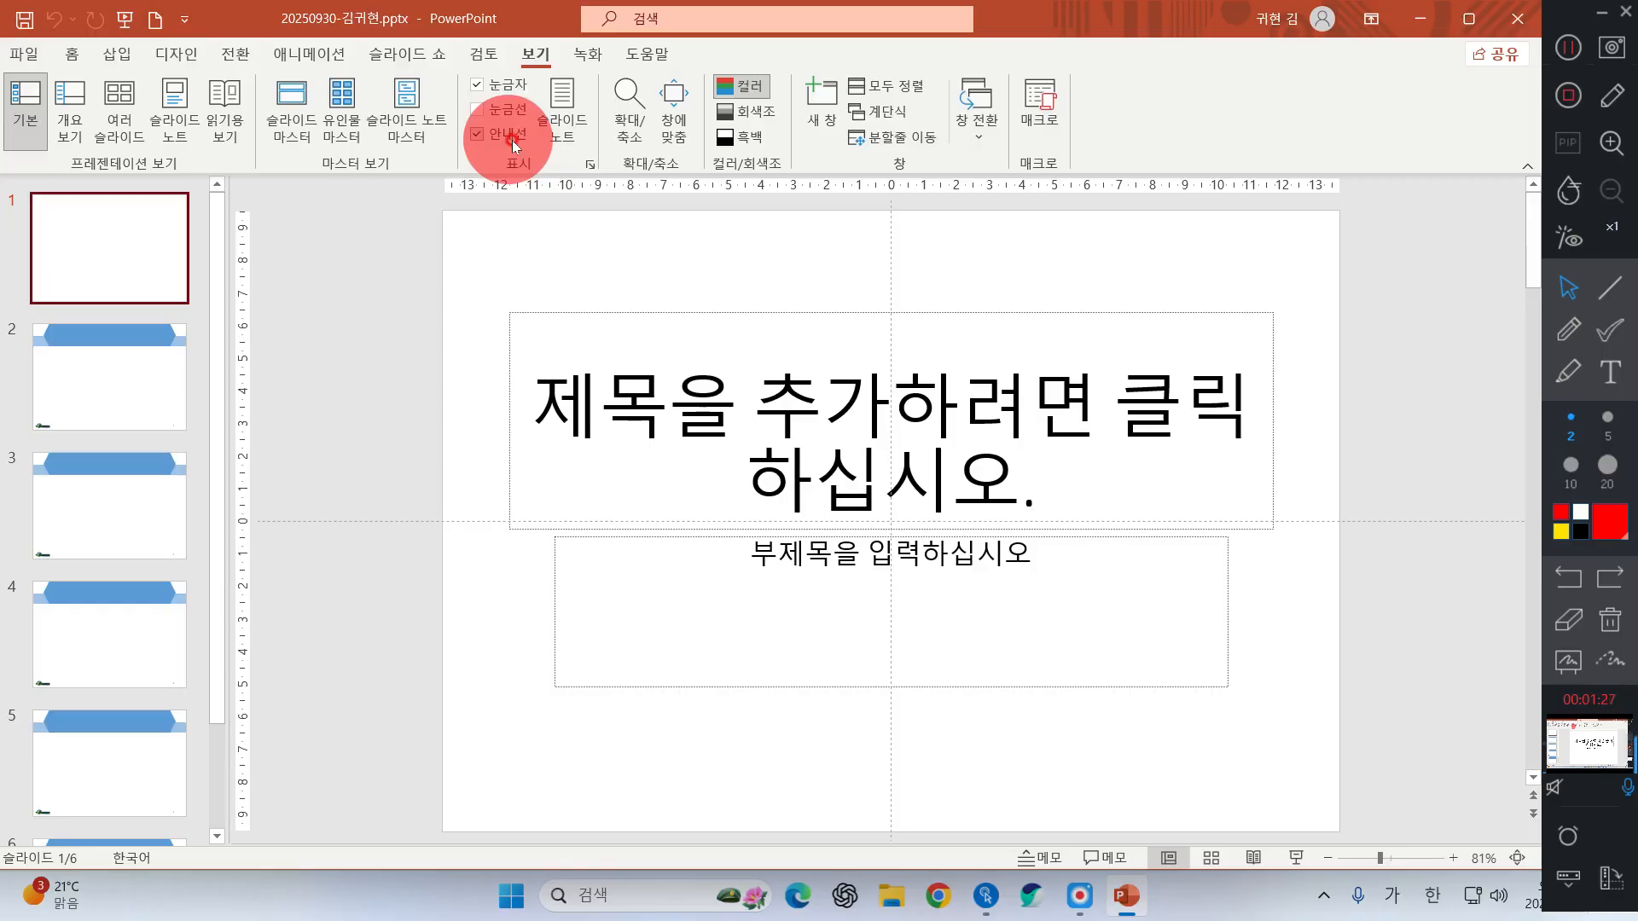
left_click(514, 146)
left_click(515, 147)
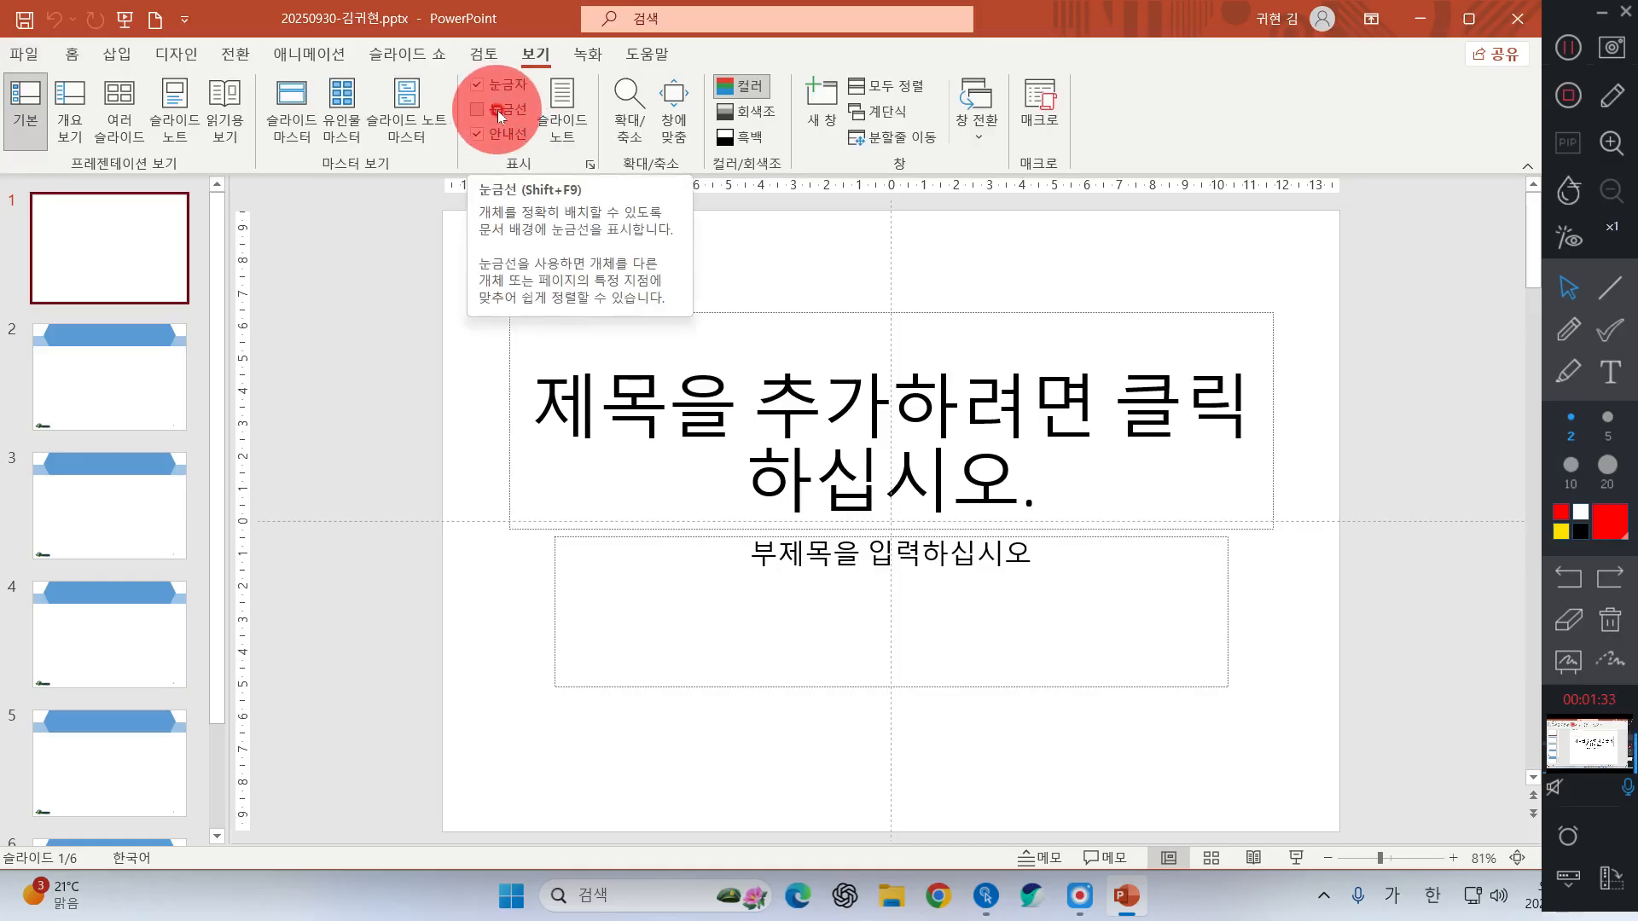
left_click(498, 110)
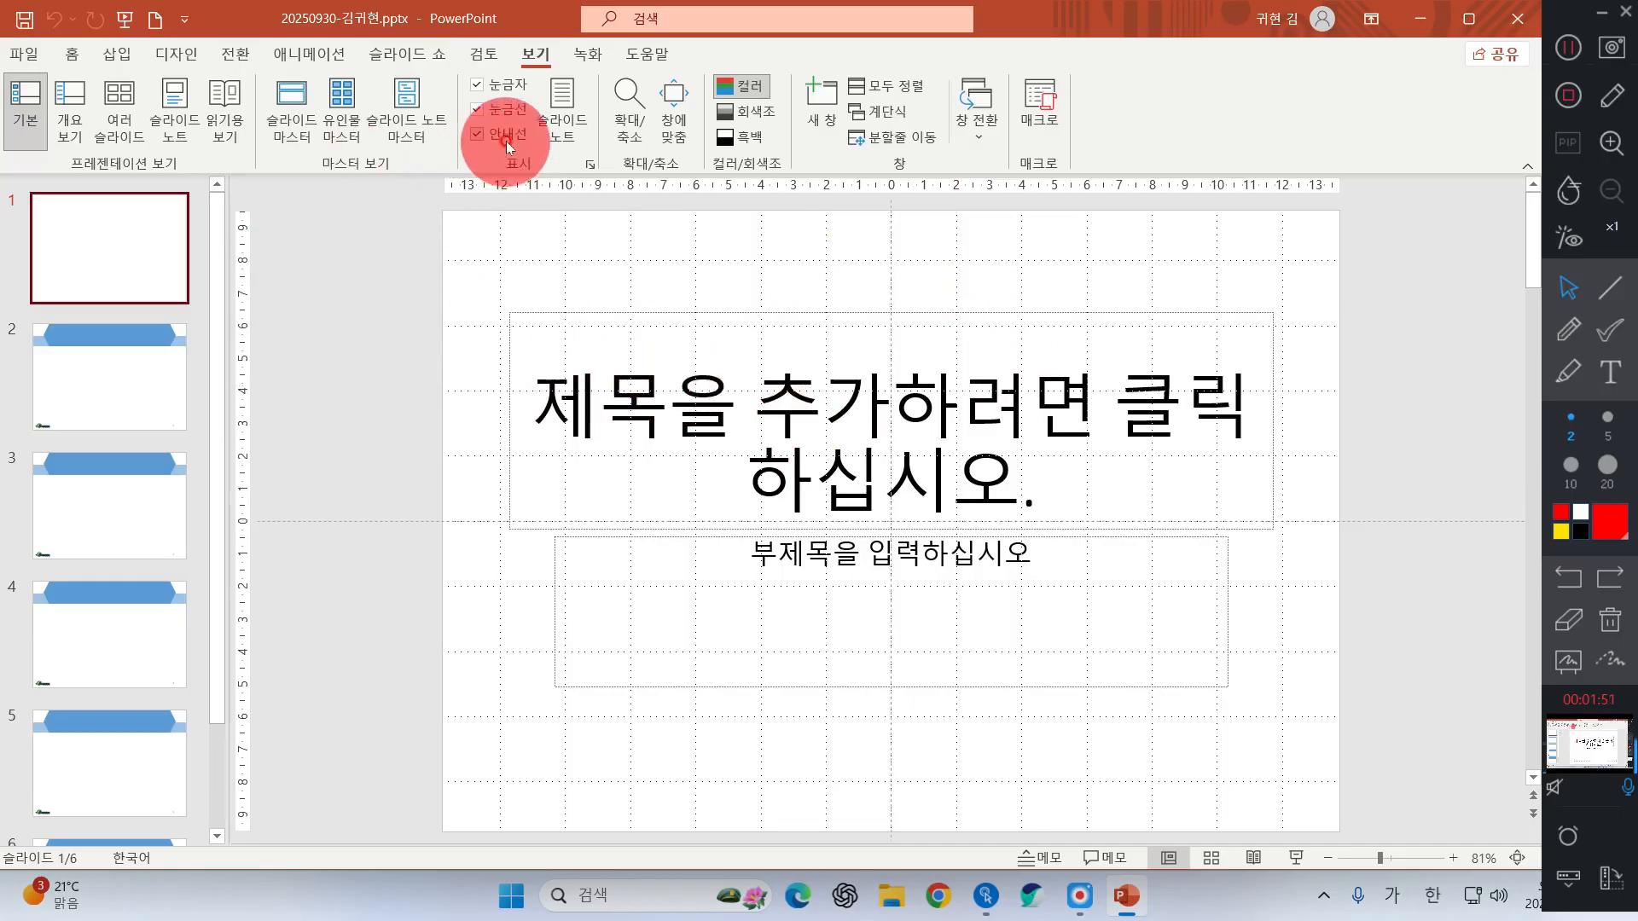
left_click(483, 109)
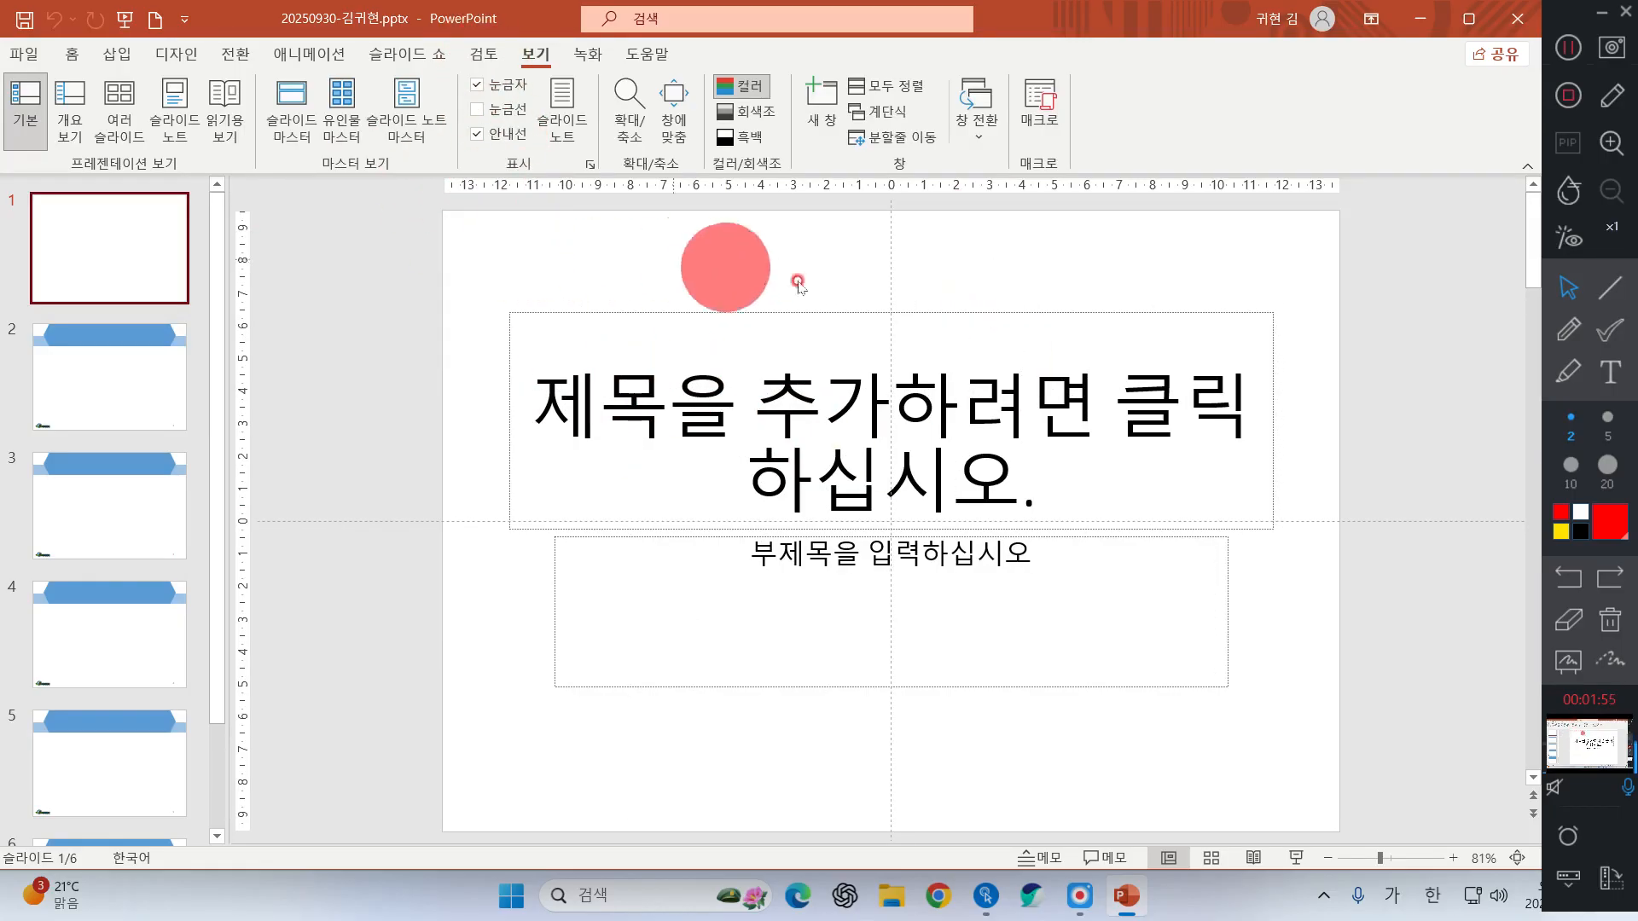
left_click(1567, 49)
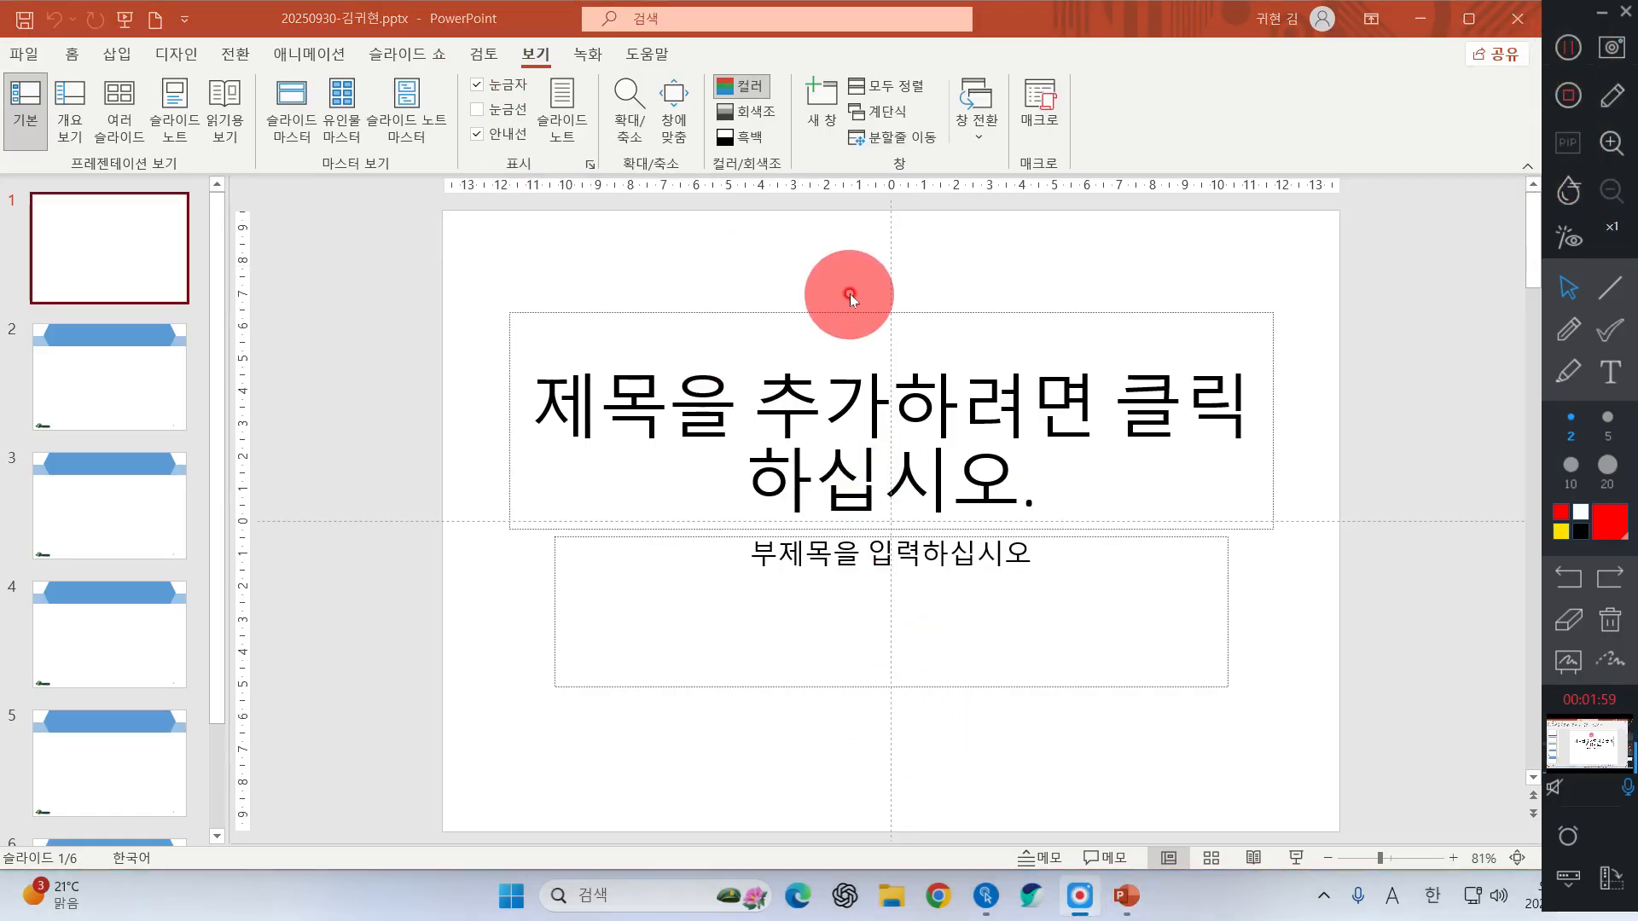
left_click(395, 247)
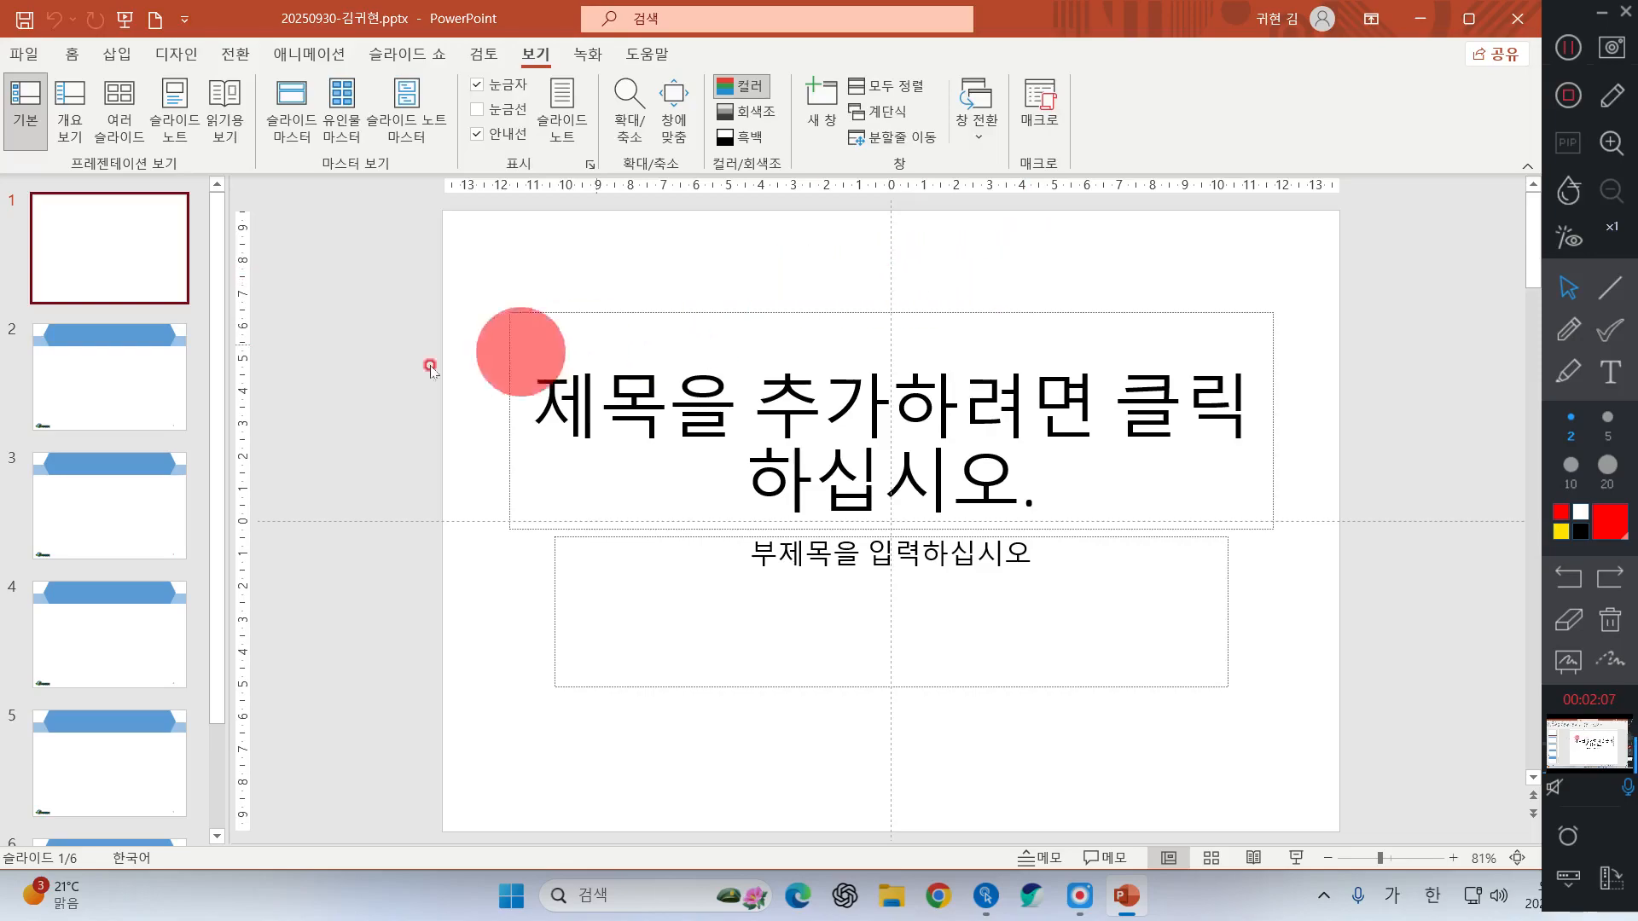
- Select the title and subtitle placeholders together by enclosing them in a selection box, and clear the selection
left_click_drag(457, 282, 1338, 739)
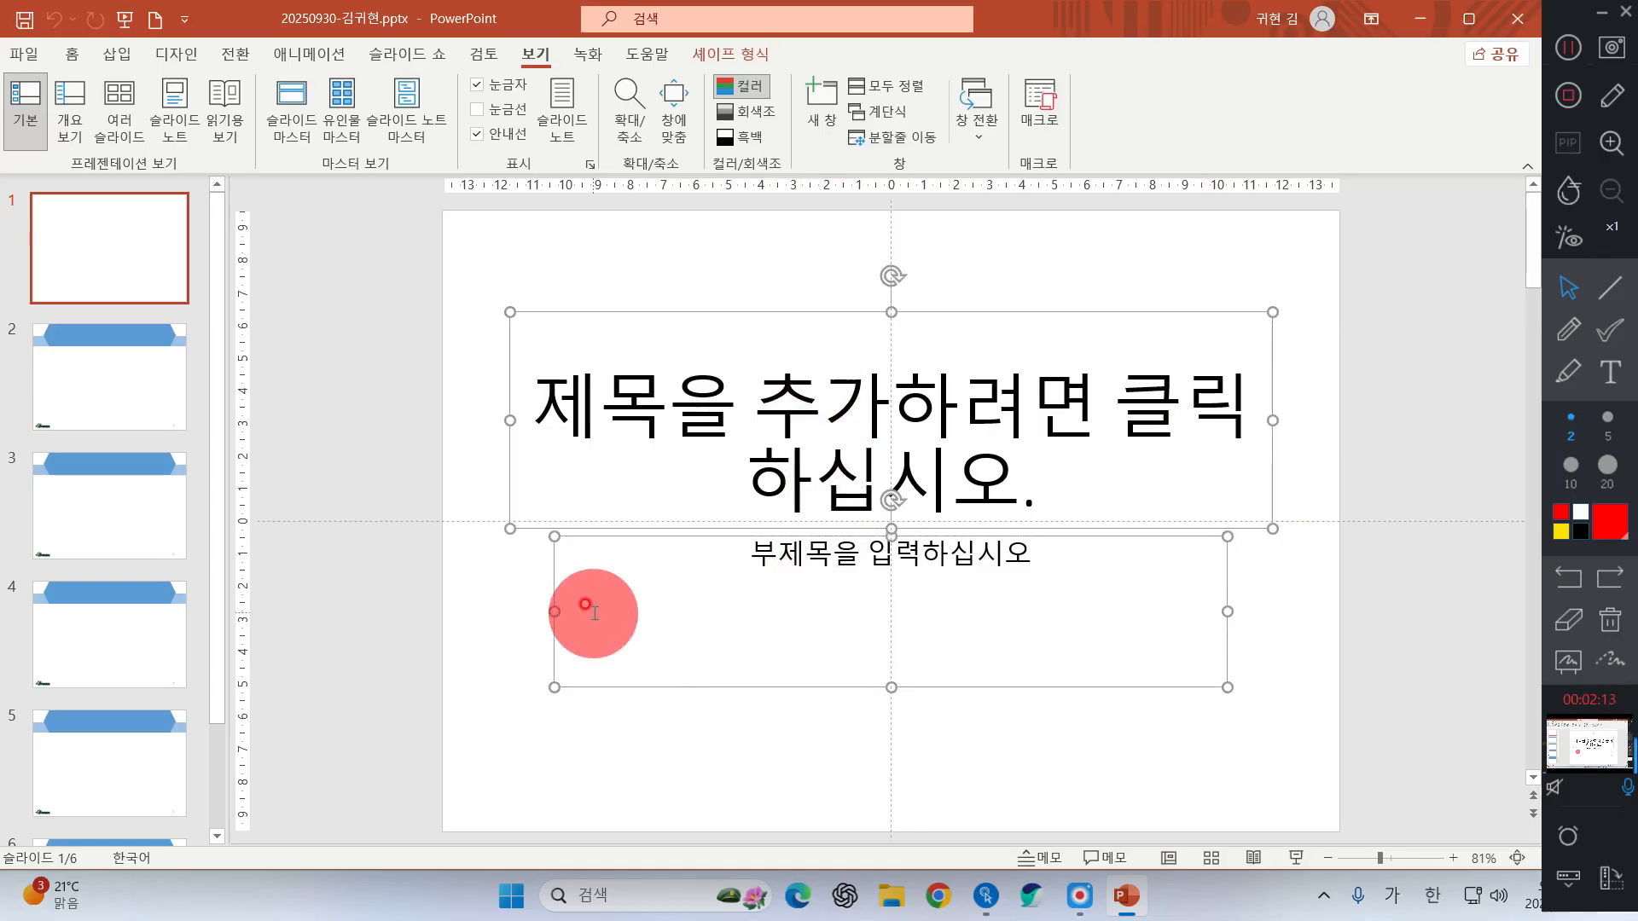
left_click(380, 382)
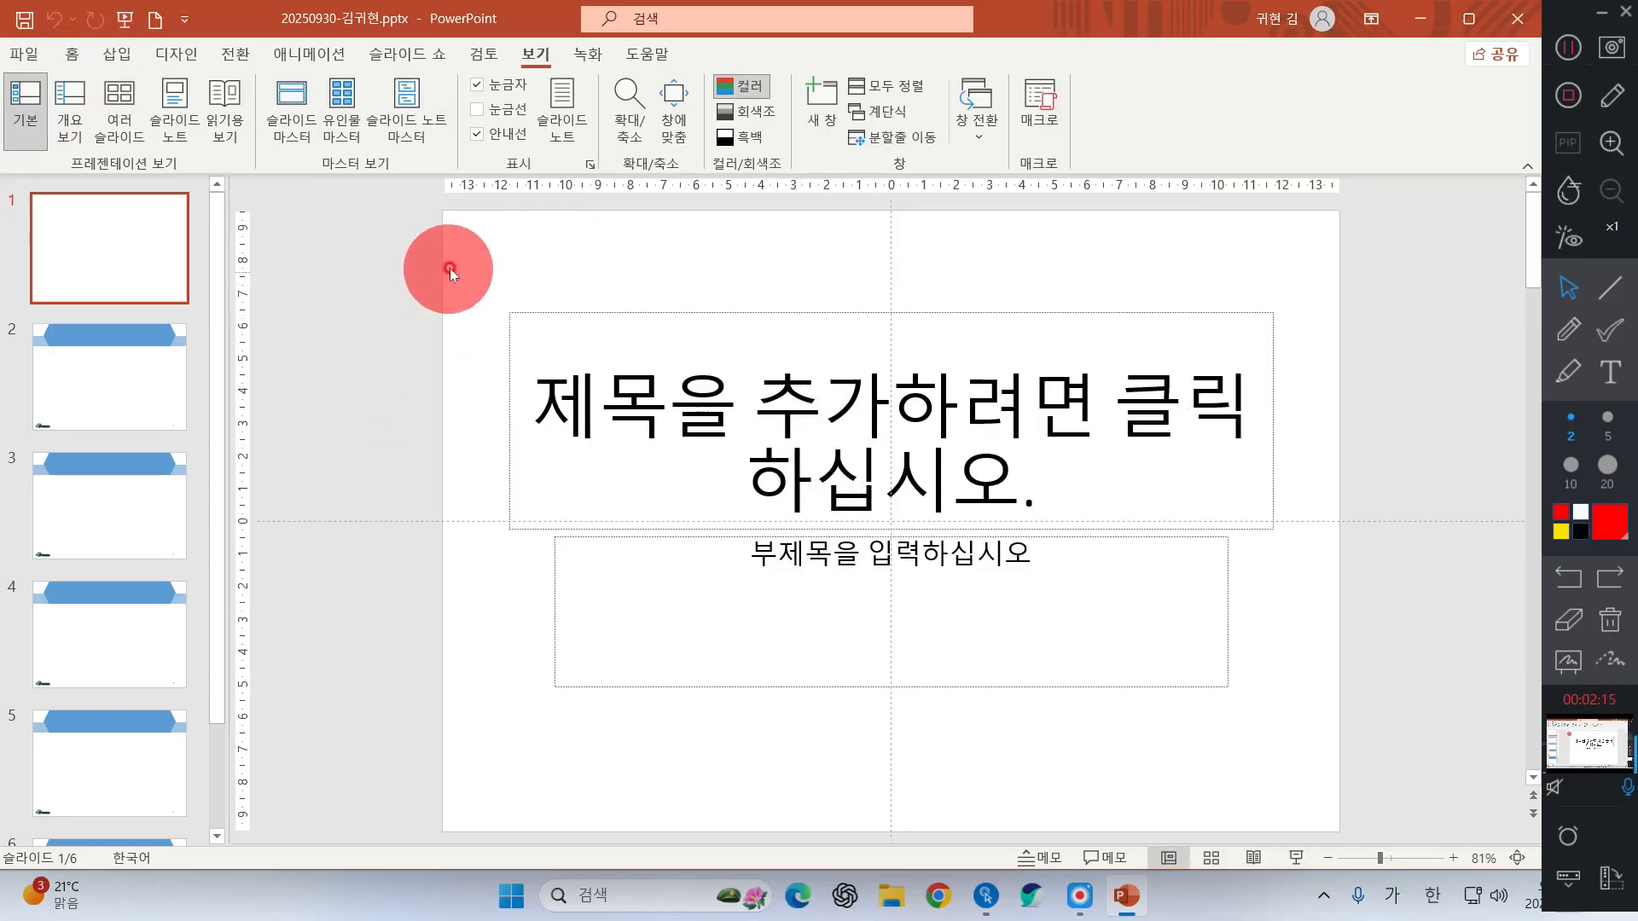
left_click_drag(448, 266, 1358, 733)
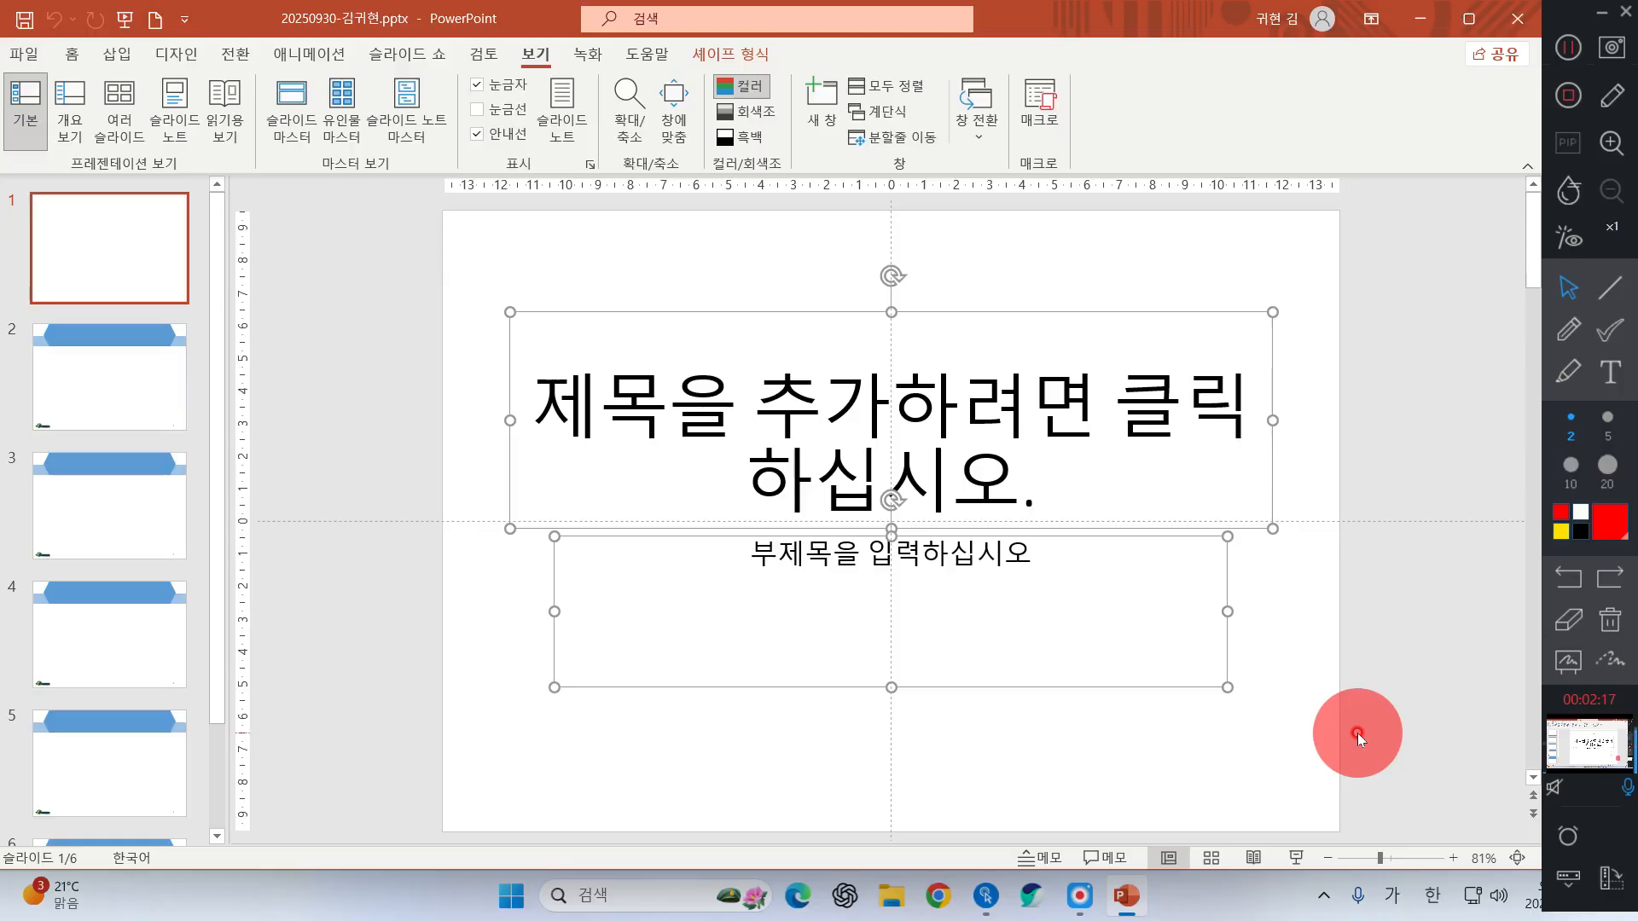
left_click_drag(393, 245, 1388, 745)
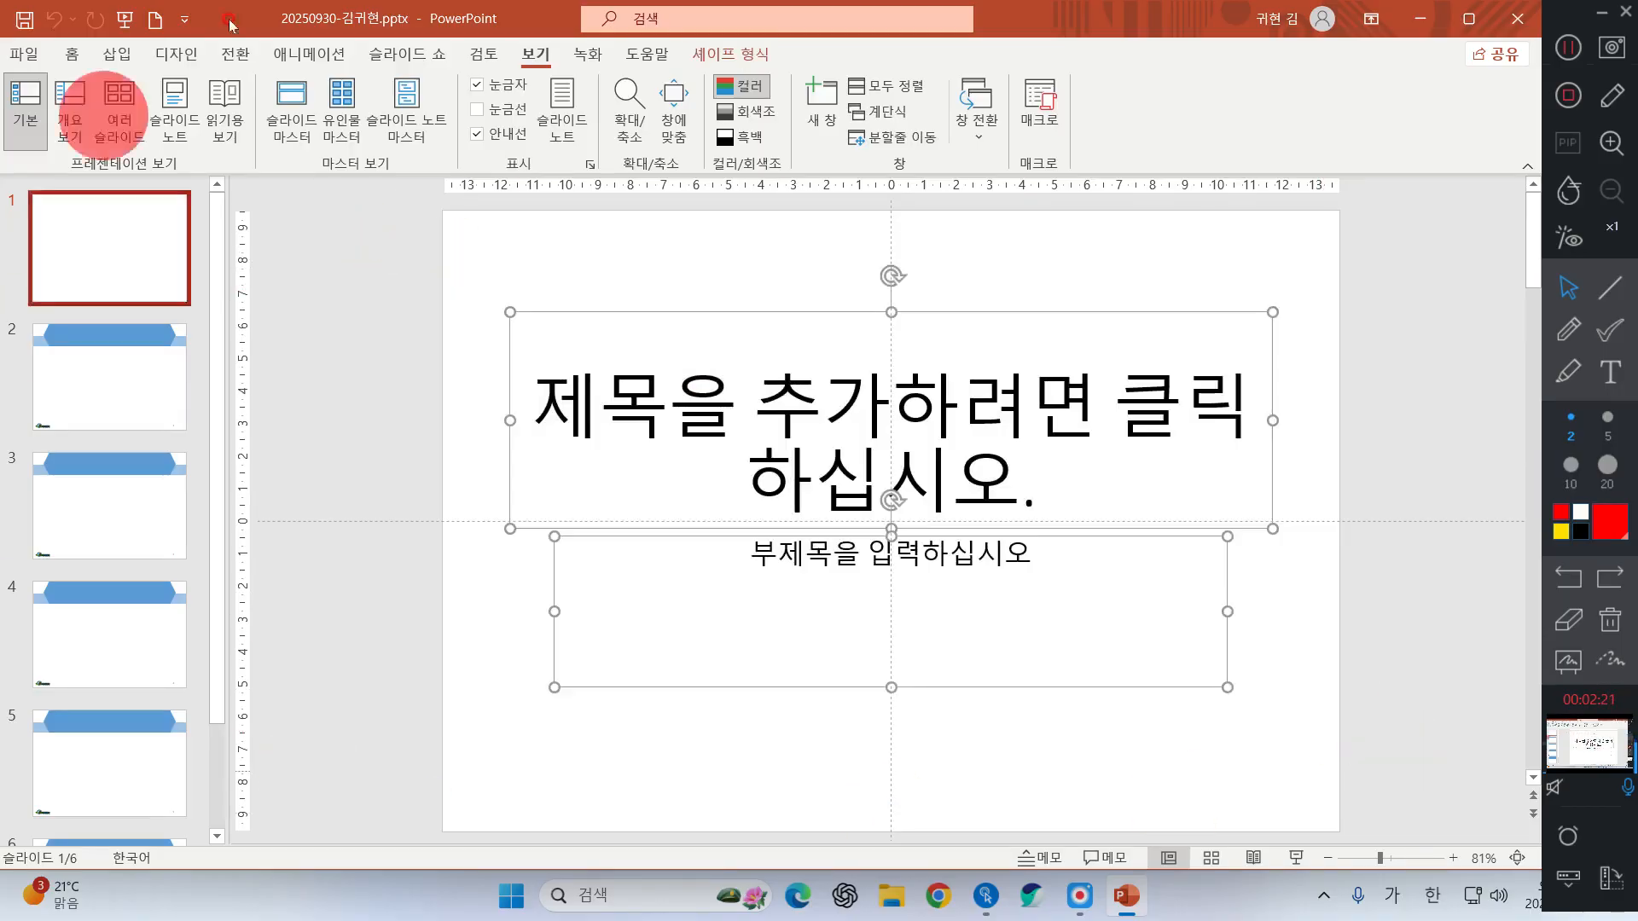
left_click(406, 371)
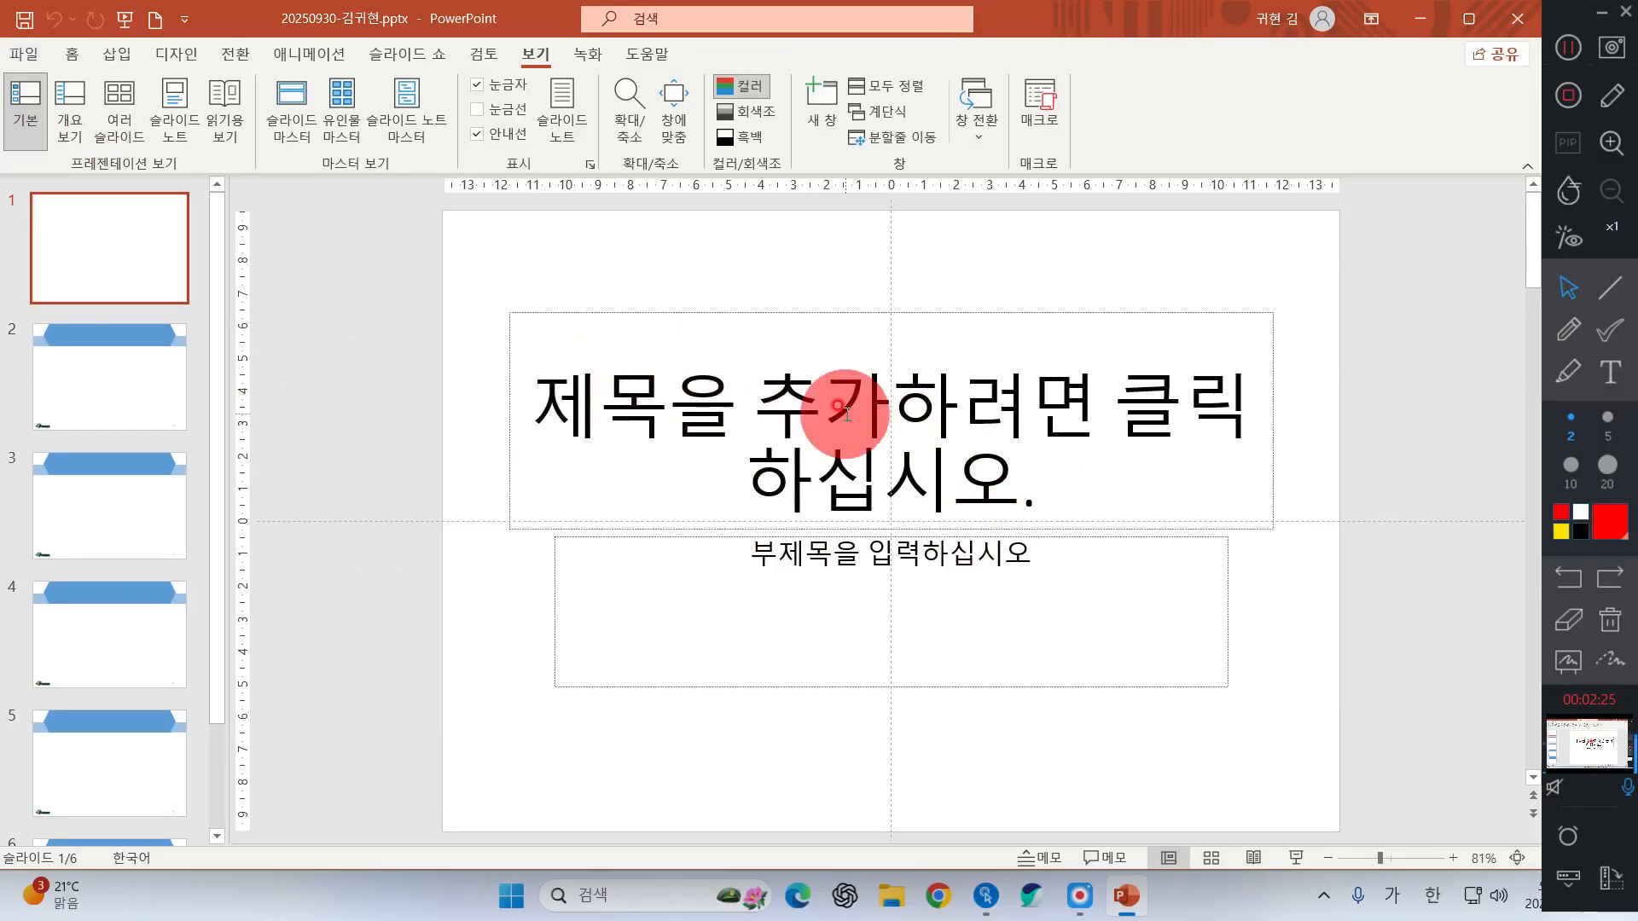
- Select the title placeholder, add the subtitle placeholder to the selection, and deselect both
left_click(699, 404)
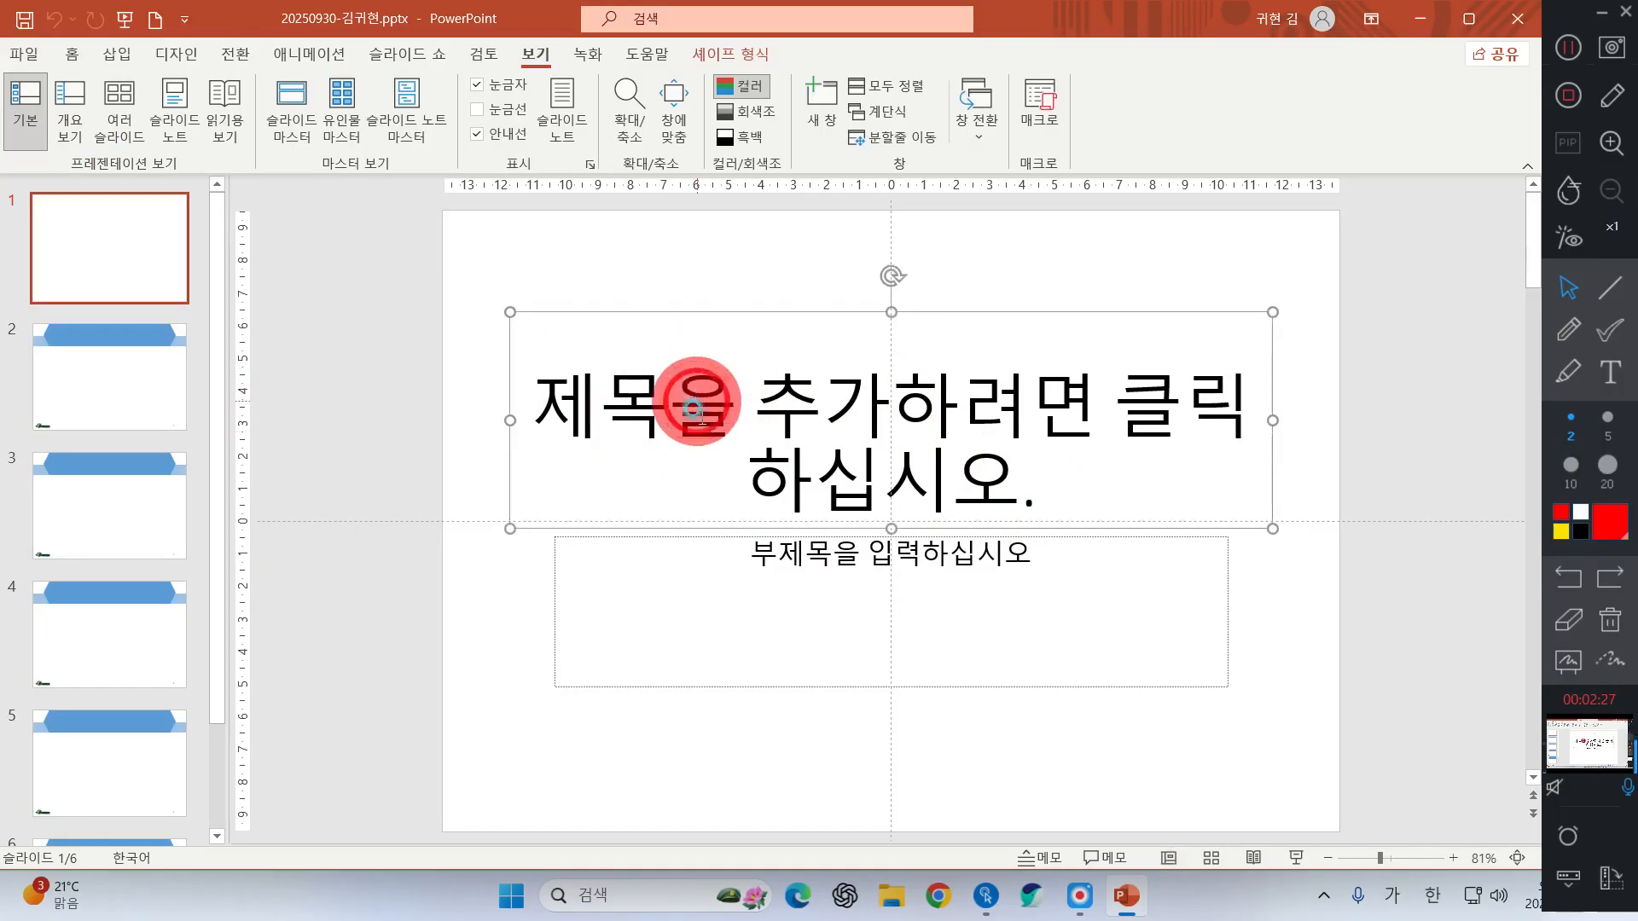
left_click(705, 566, "shift")
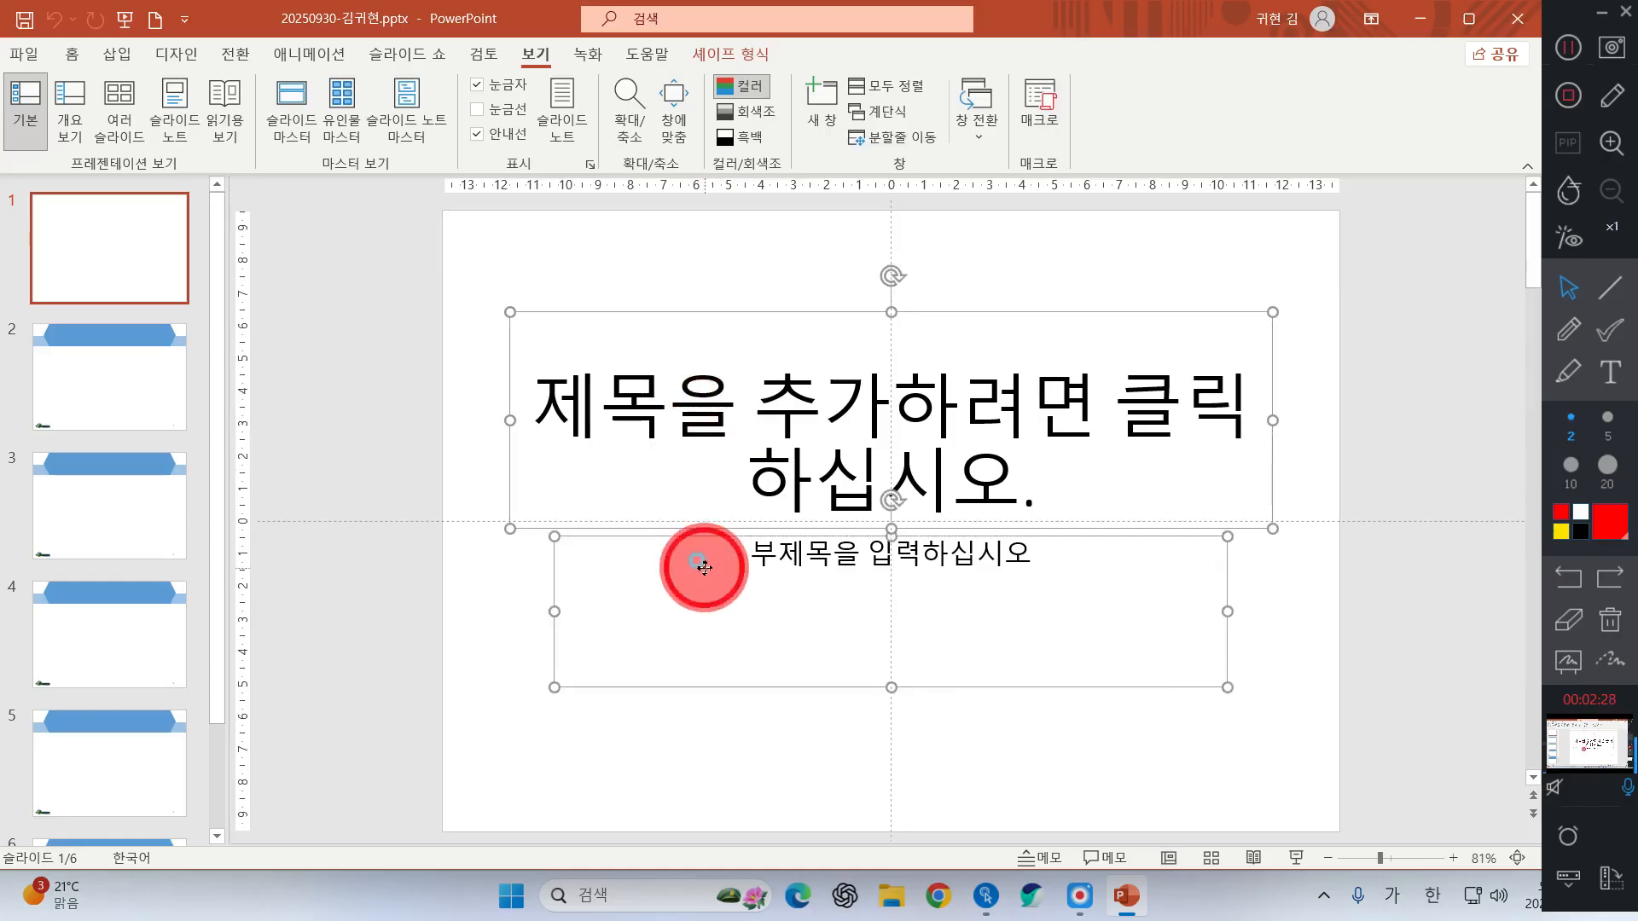
left_click(408, 394)
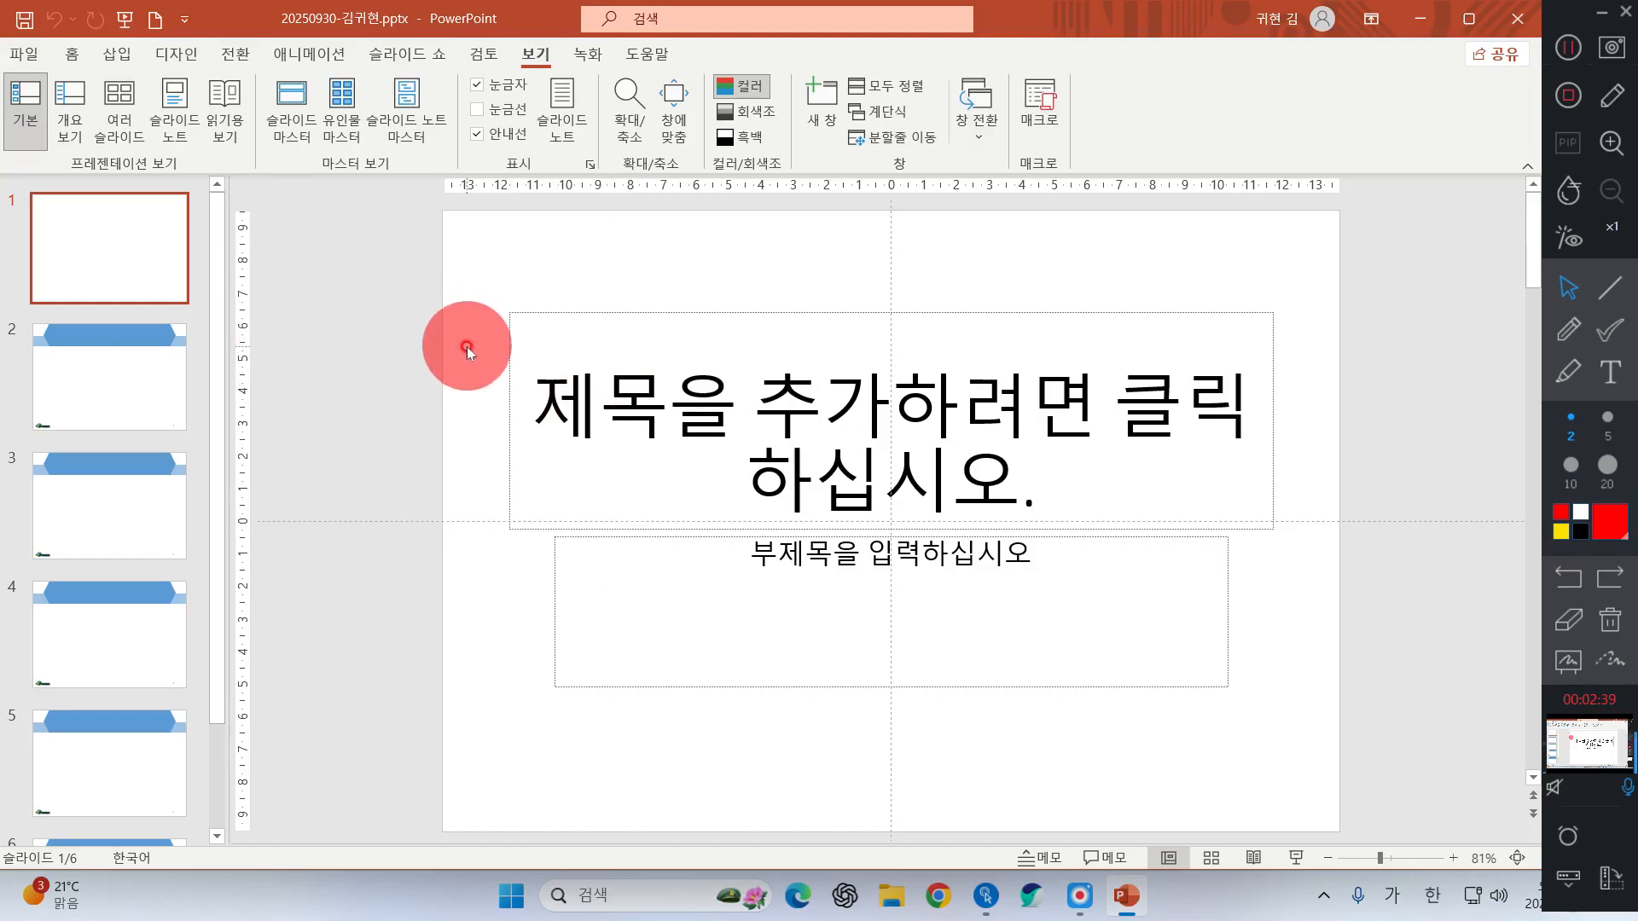
- Select every object on slide 1 at once, clear the selection and select all objects again
key("ctrl+a")
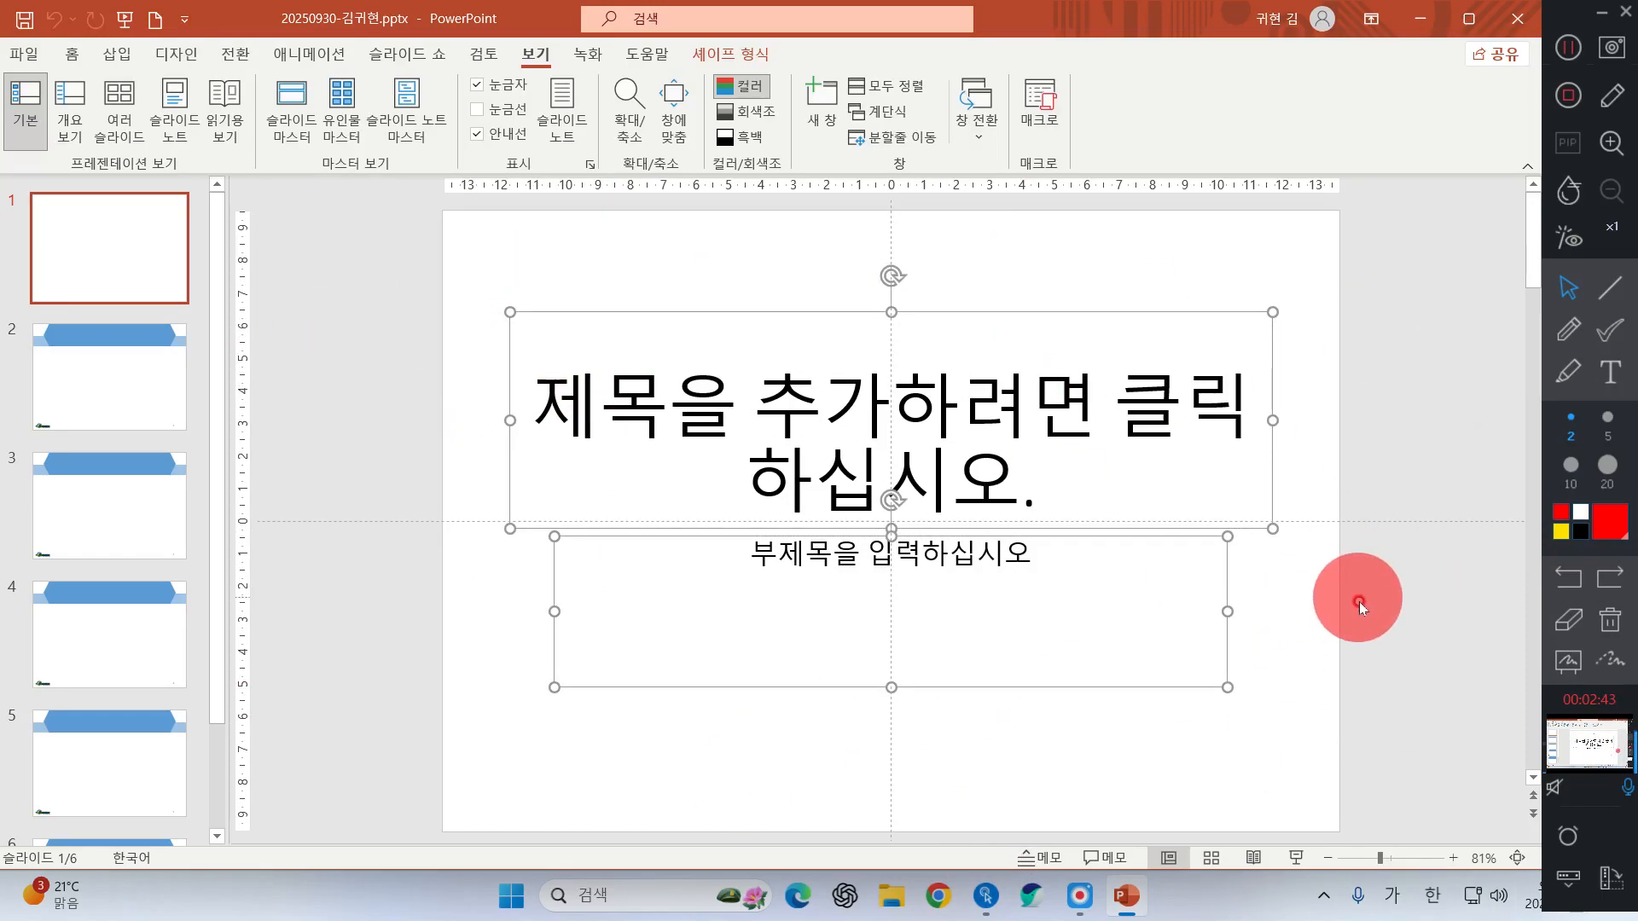
left_click(1330, 560)
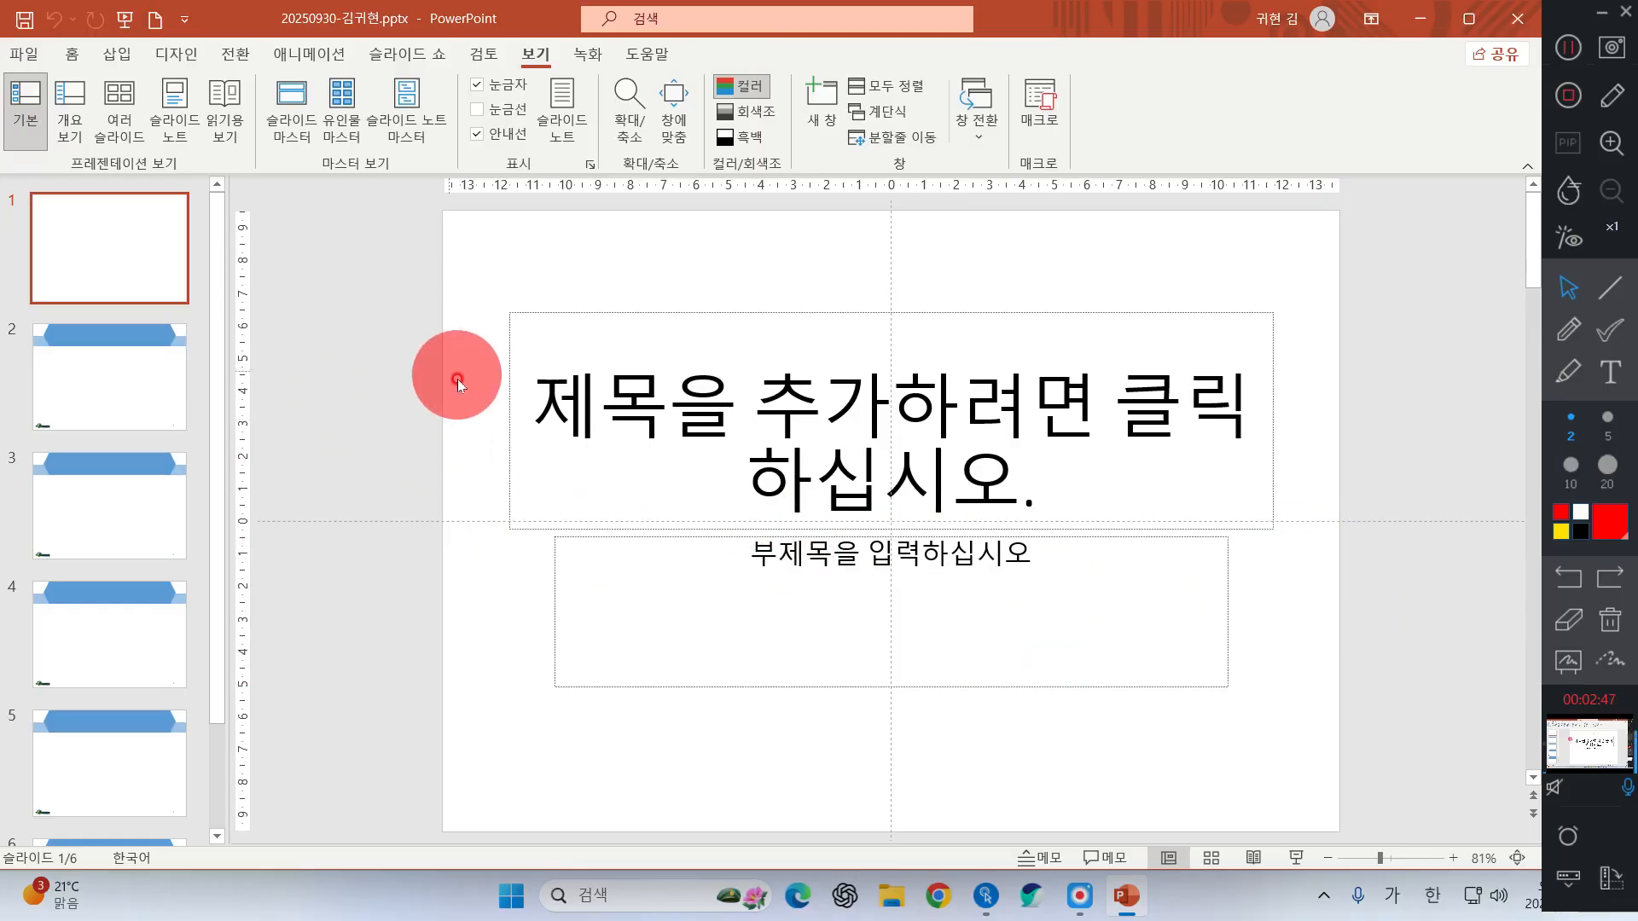
key("ctrl+a")
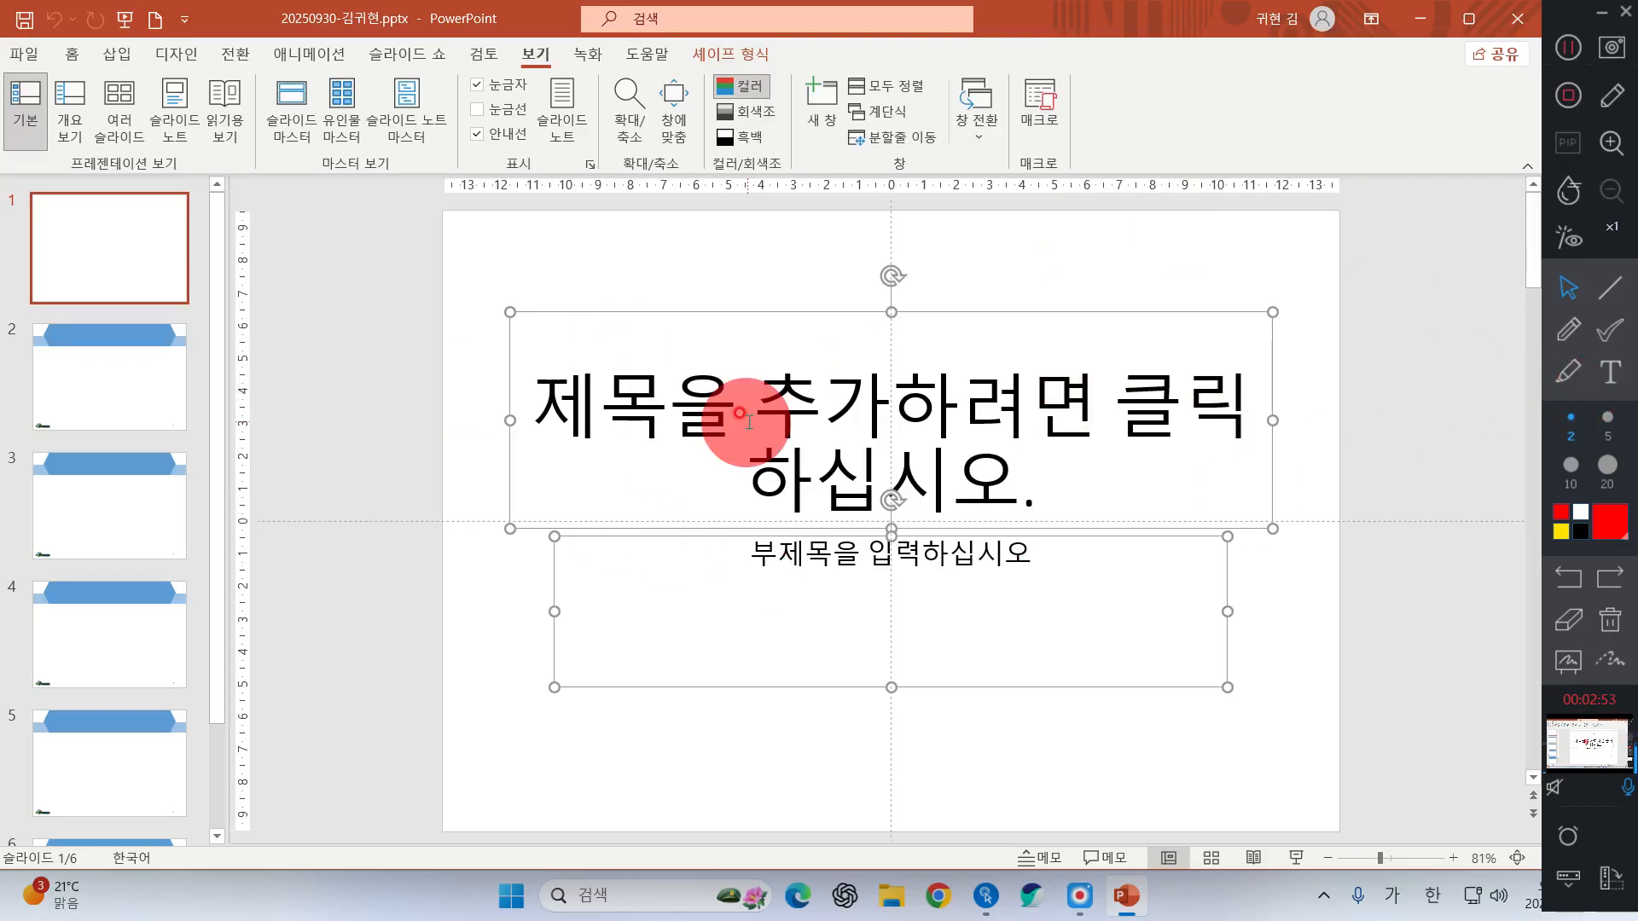
- Delete both the title and subtitle placeholders from slide 1, leaving the slide blank
left_click(438, 409)
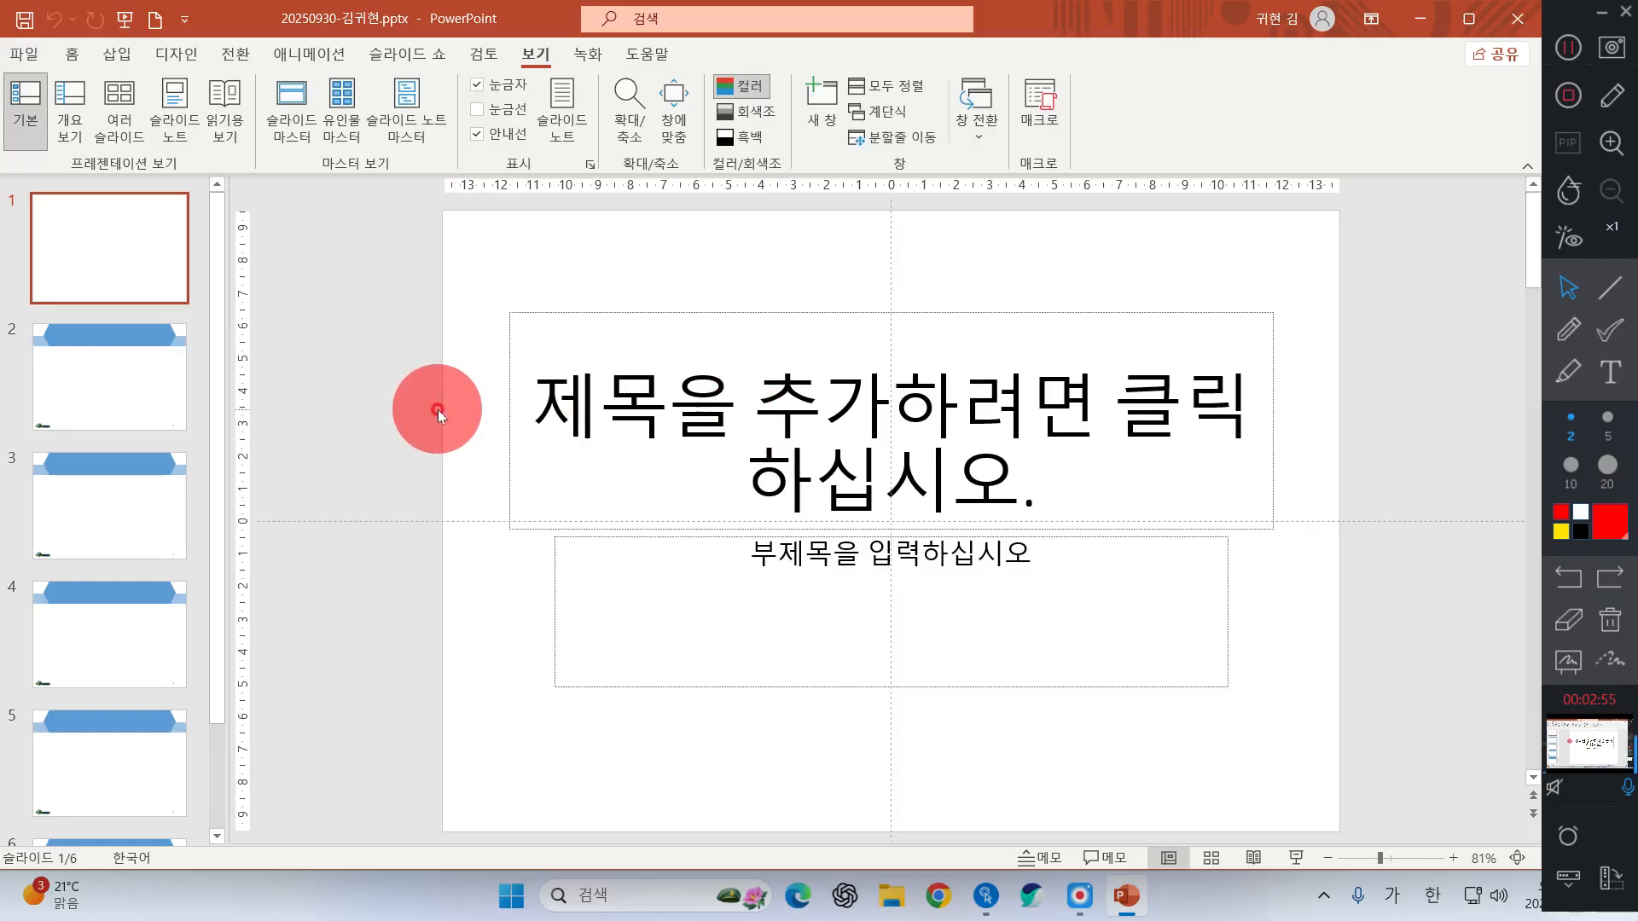
key("ctrl+a")
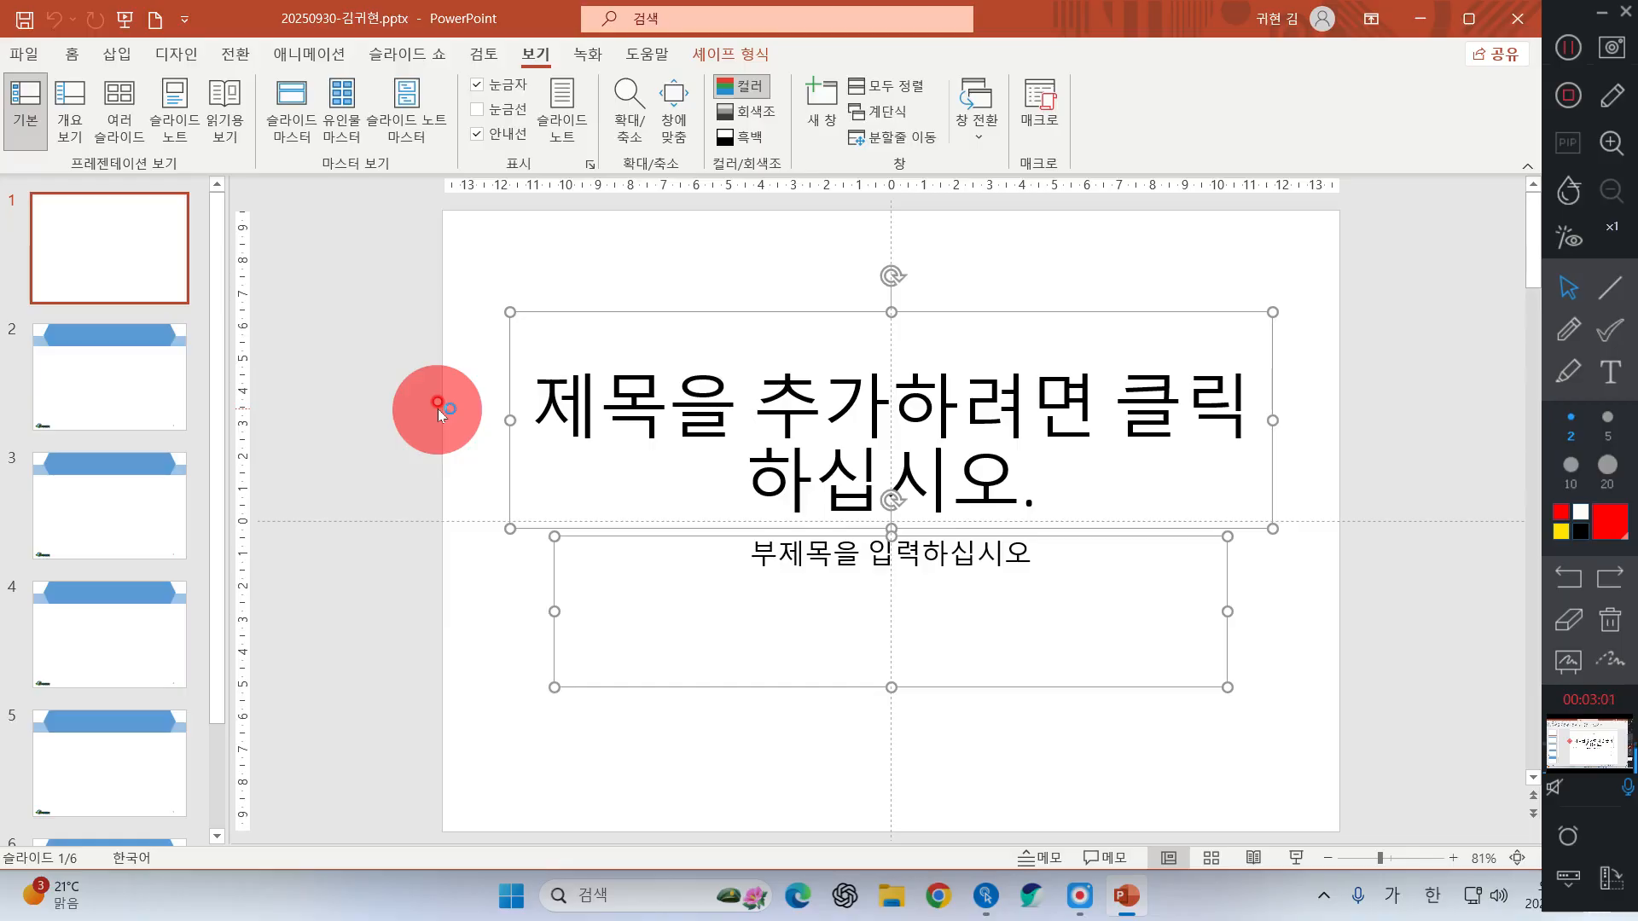
key("Delete")
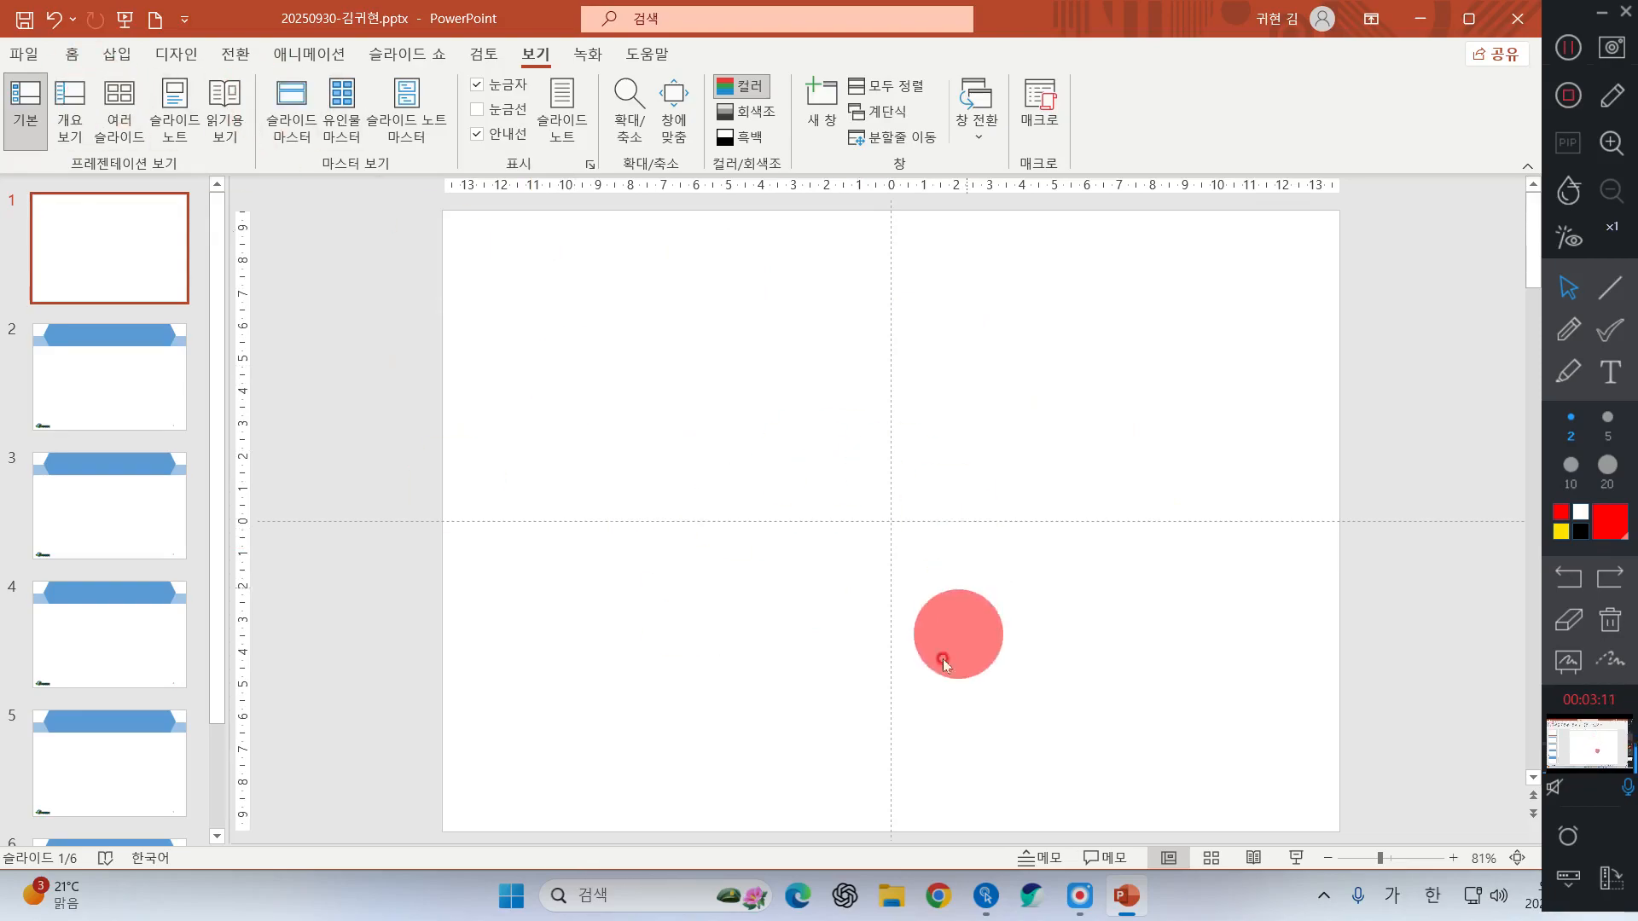
- Draw a right block arrow about 10 cm high and 12.6 cm wide and move it near the slide's centre
left_click(71, 60)
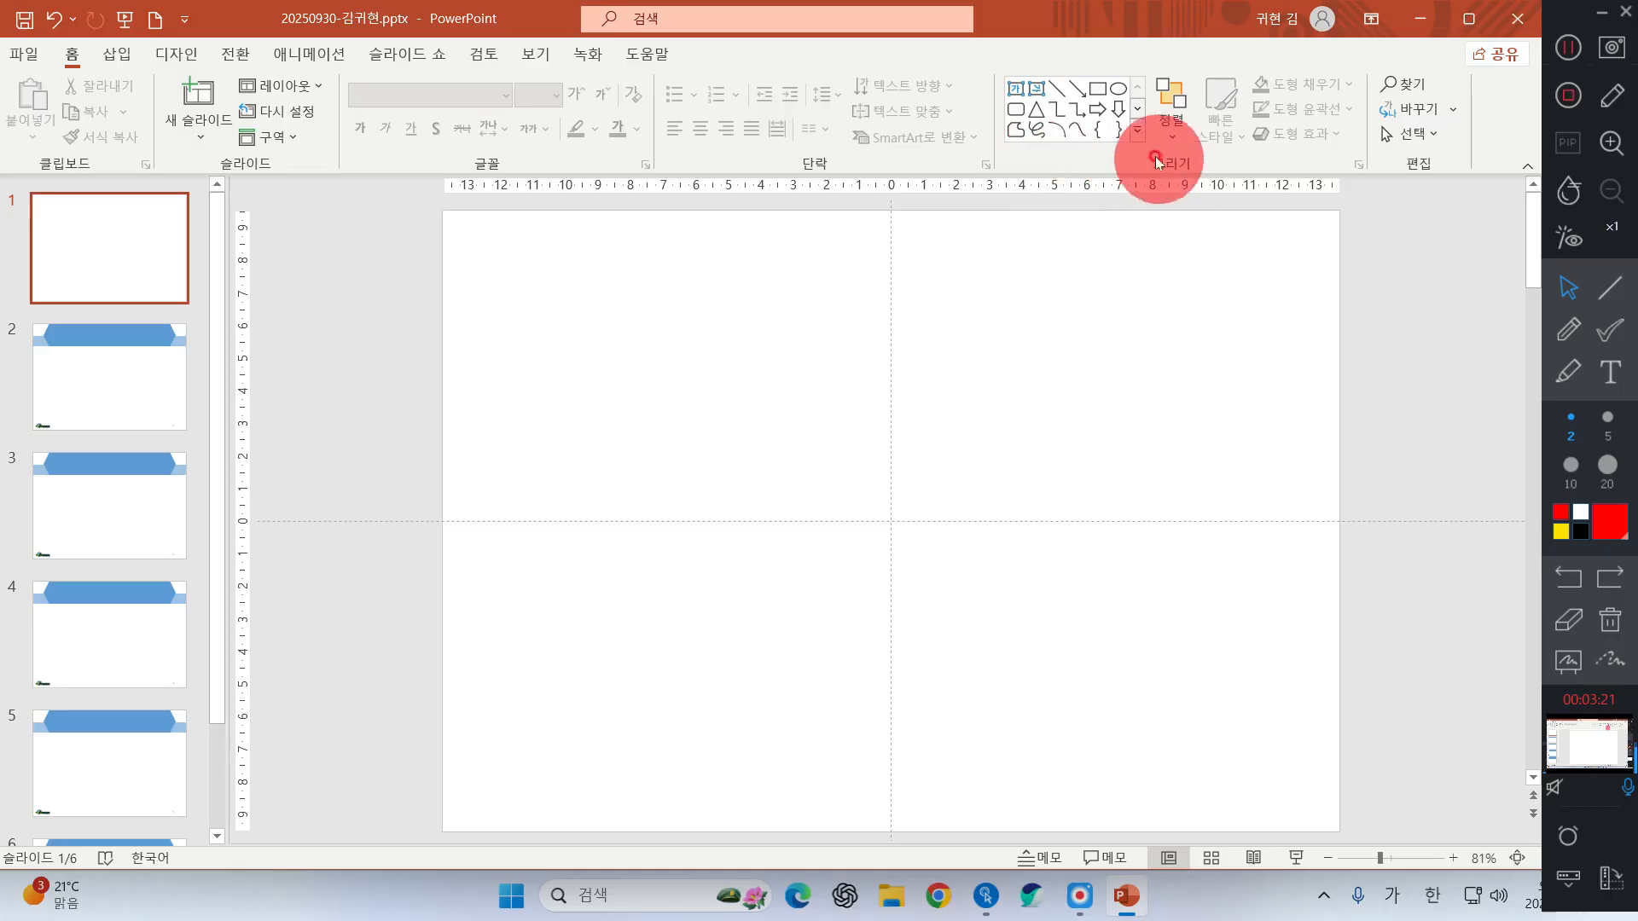
left_click(1138, 136)
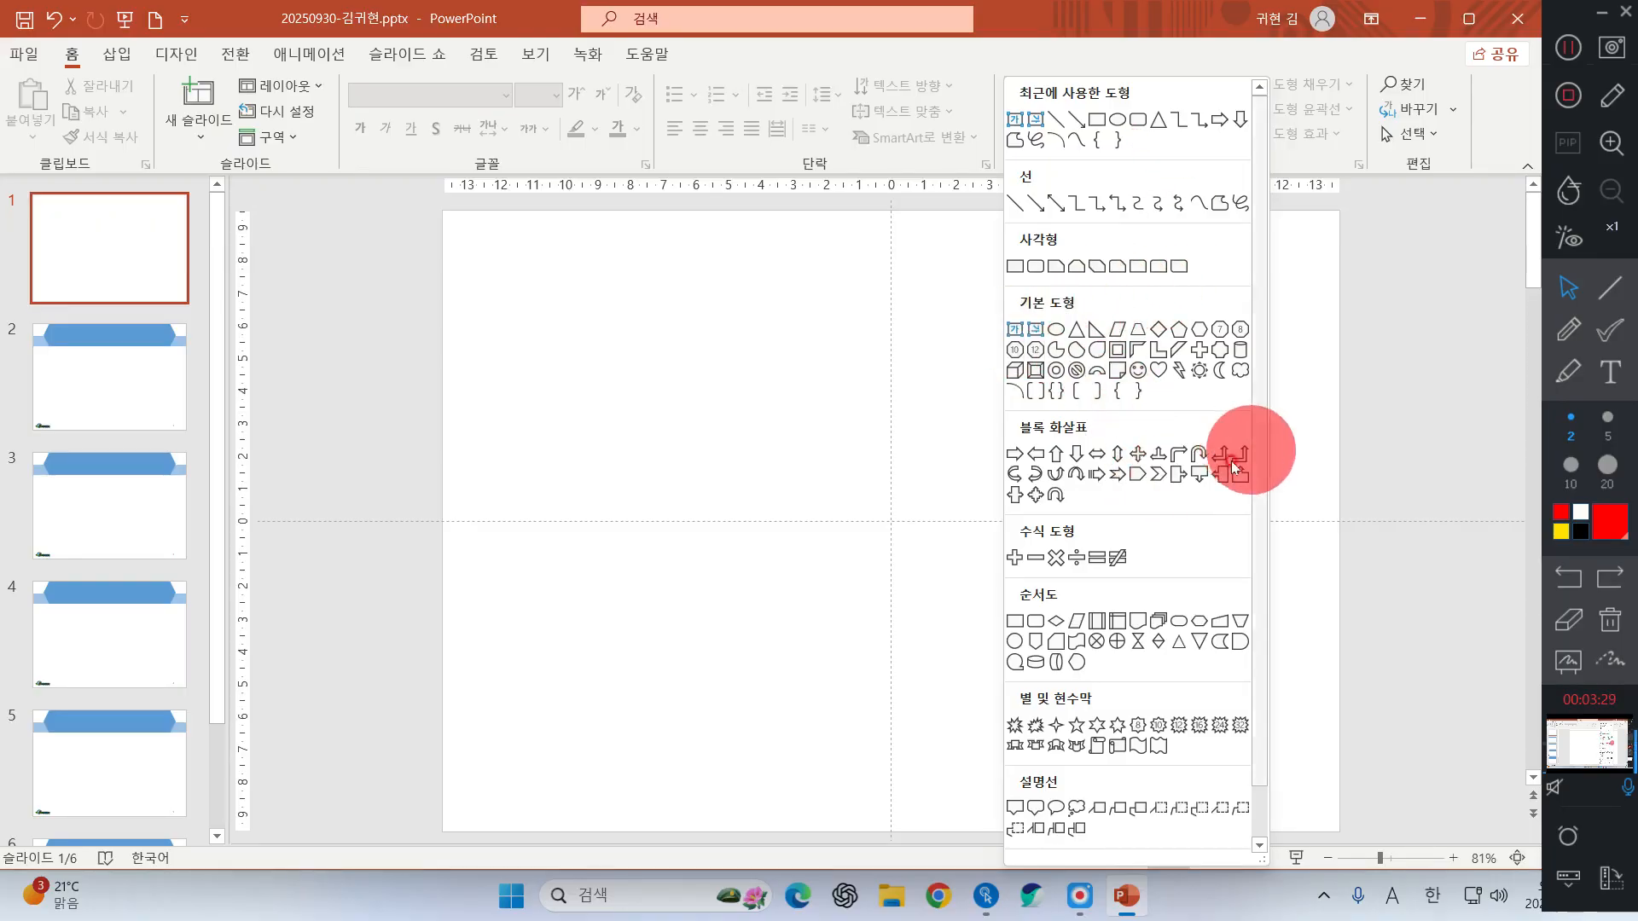
left_click(1011, 458)
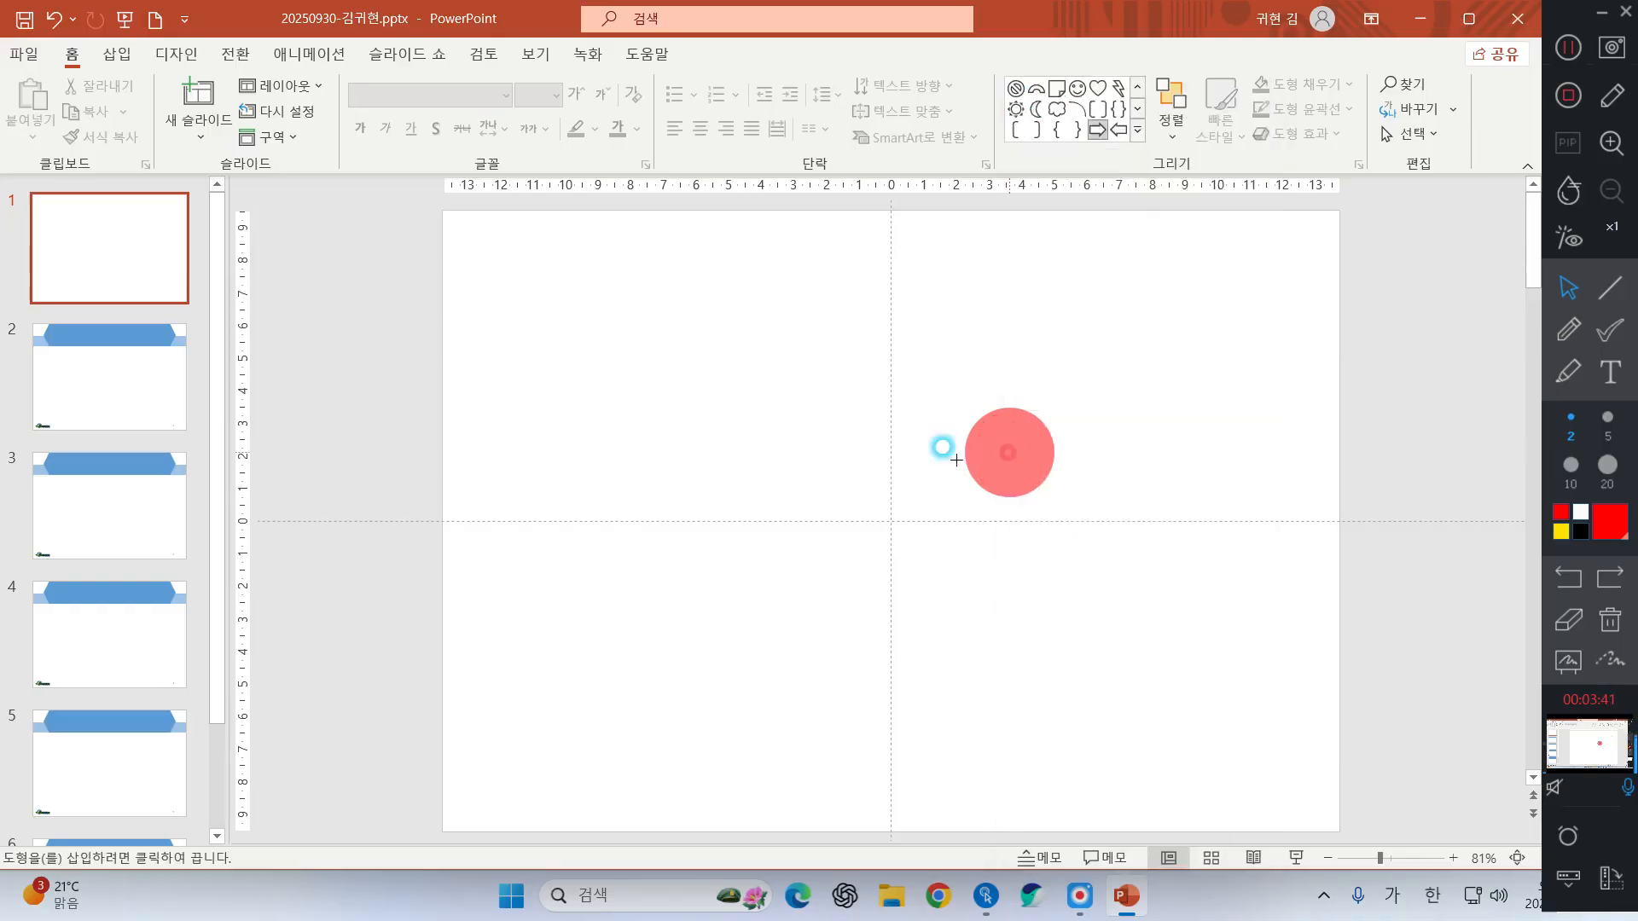
mouse_move(606, 314)
left_mouse_down()
mouse_move(735, 439)
mouse_move(1015, 641)
left_mouse_up()
left_click_drag(776, 388, 860, 497)
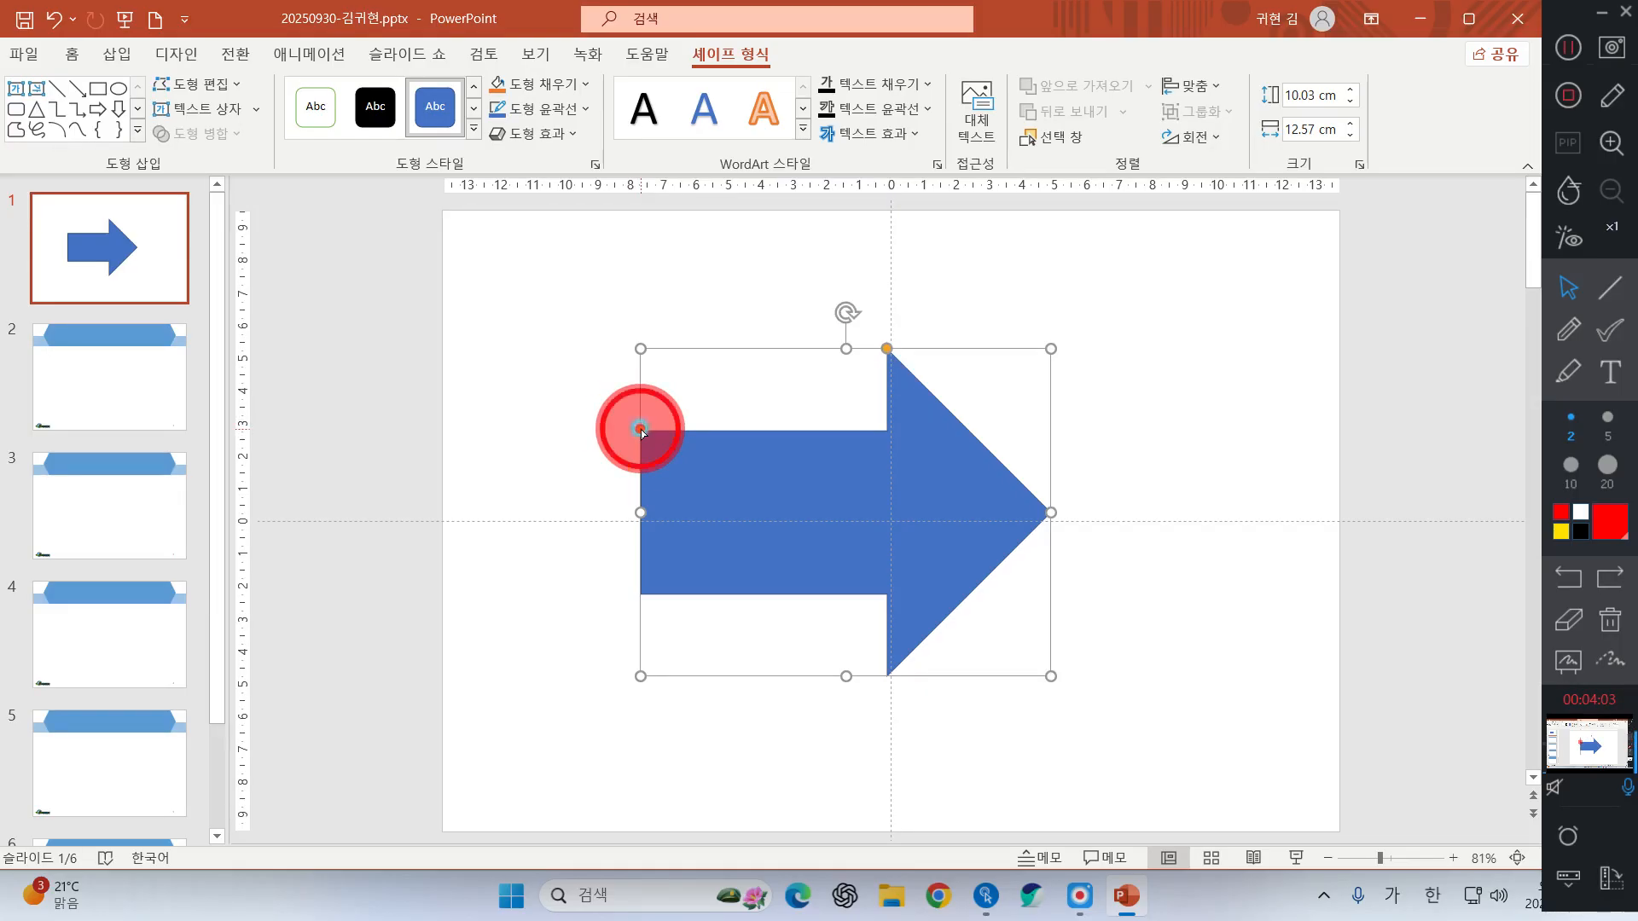
- Reshape the block arrow with a thinner shaft and an arrowhead extended over most of its width
left_click_drag(641, 430, 635, 481)
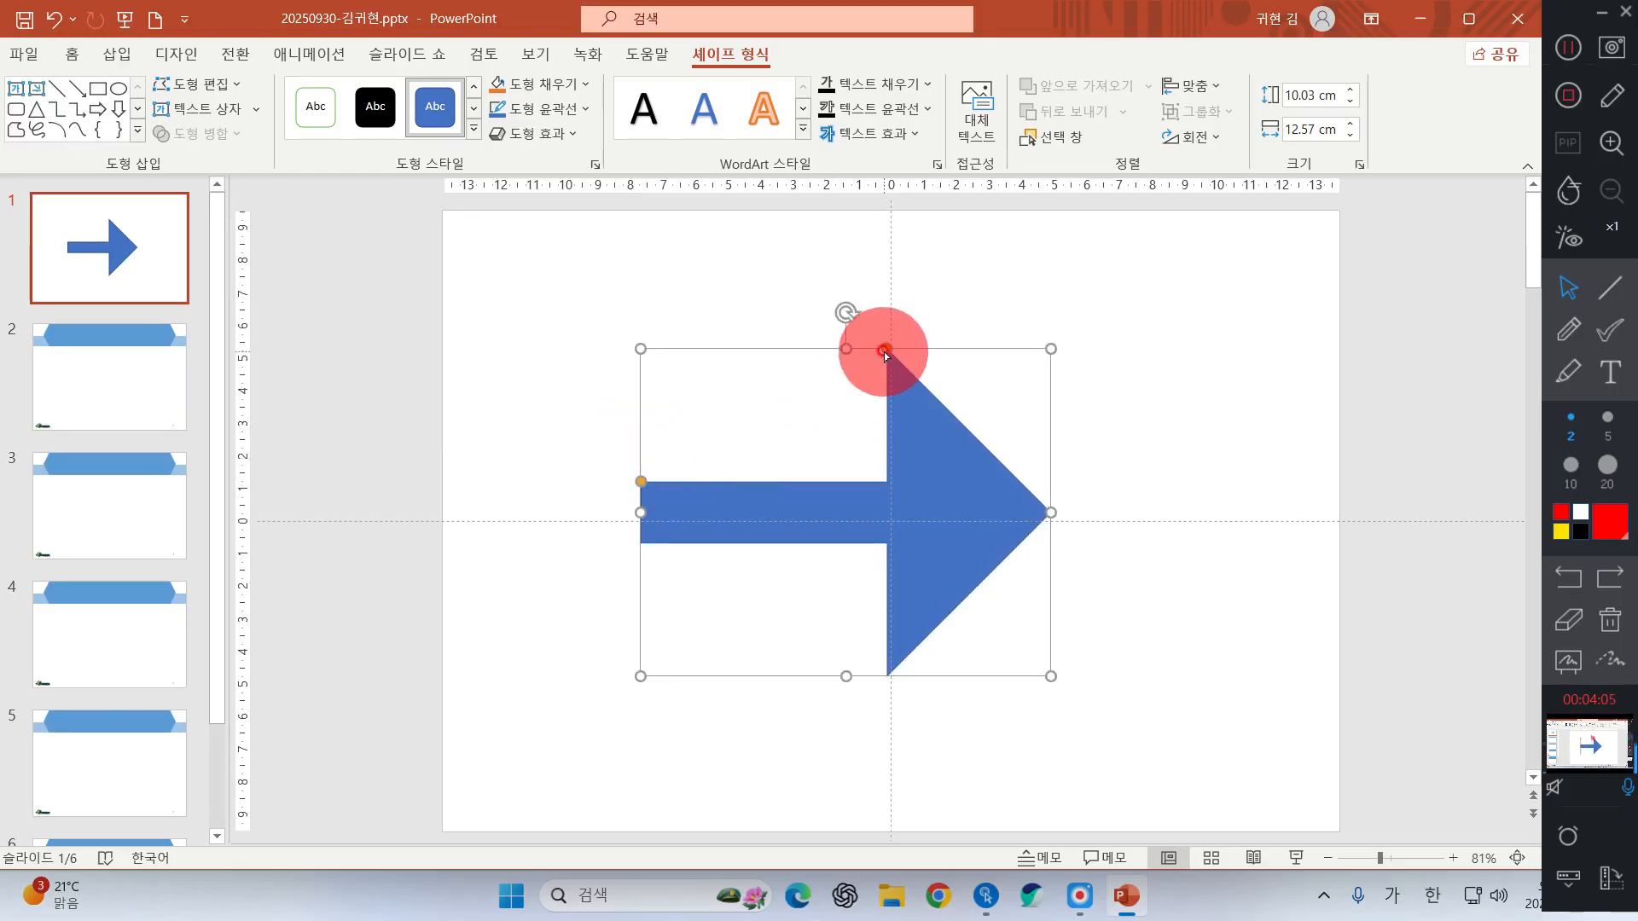
left_click_drag(884, 351, 987, 349)
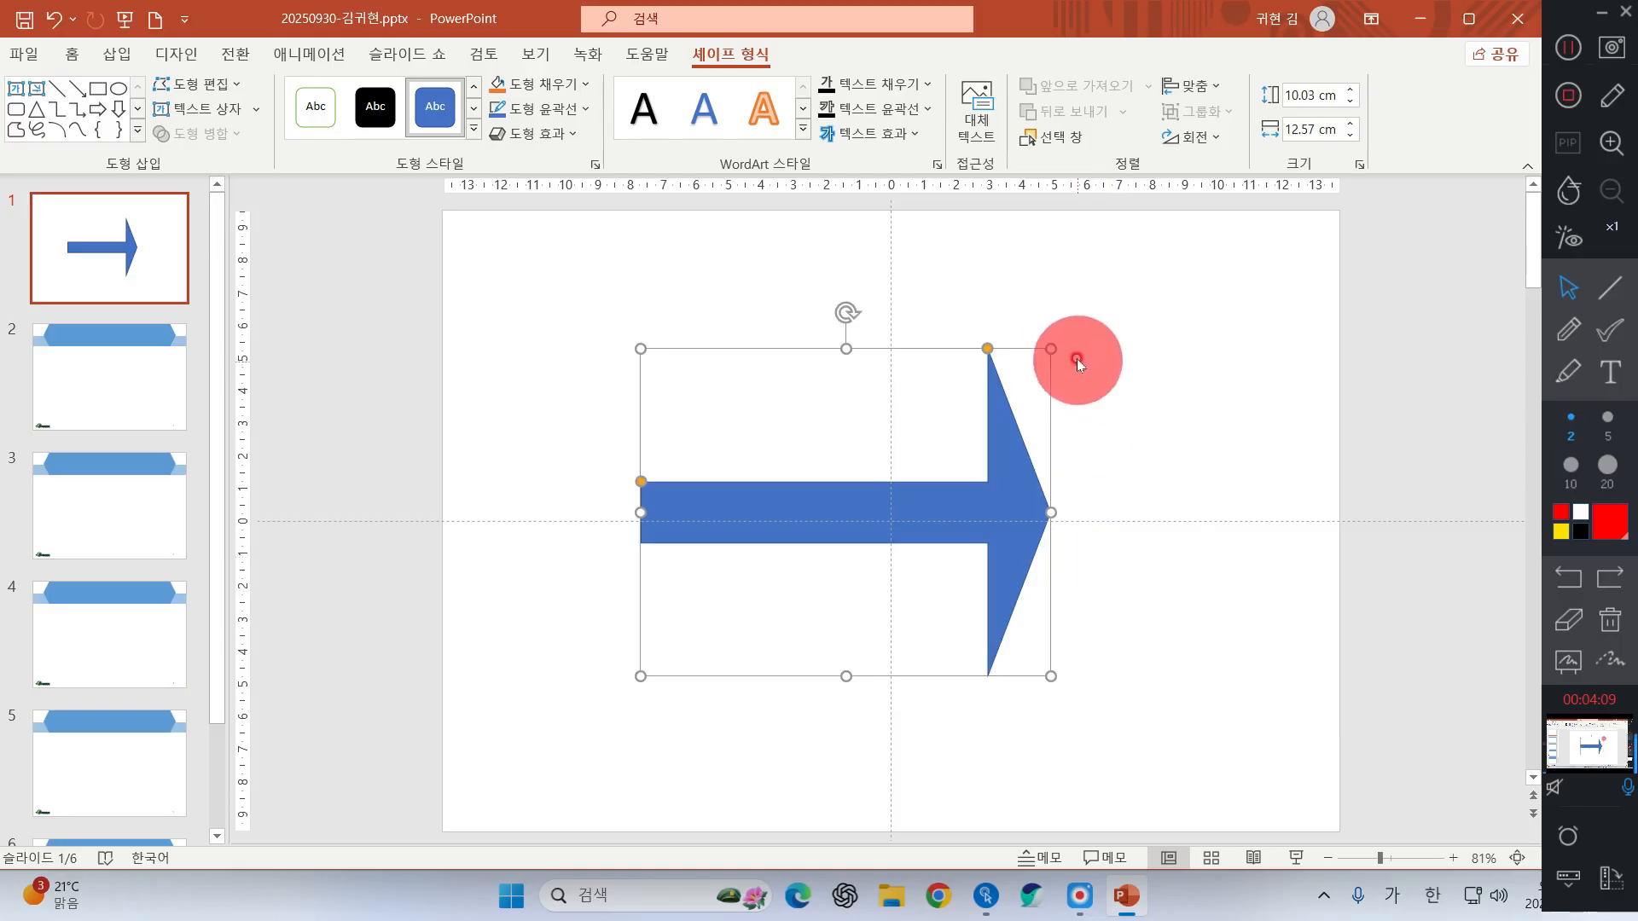
left_click_drag(989, 349, 719, 379)
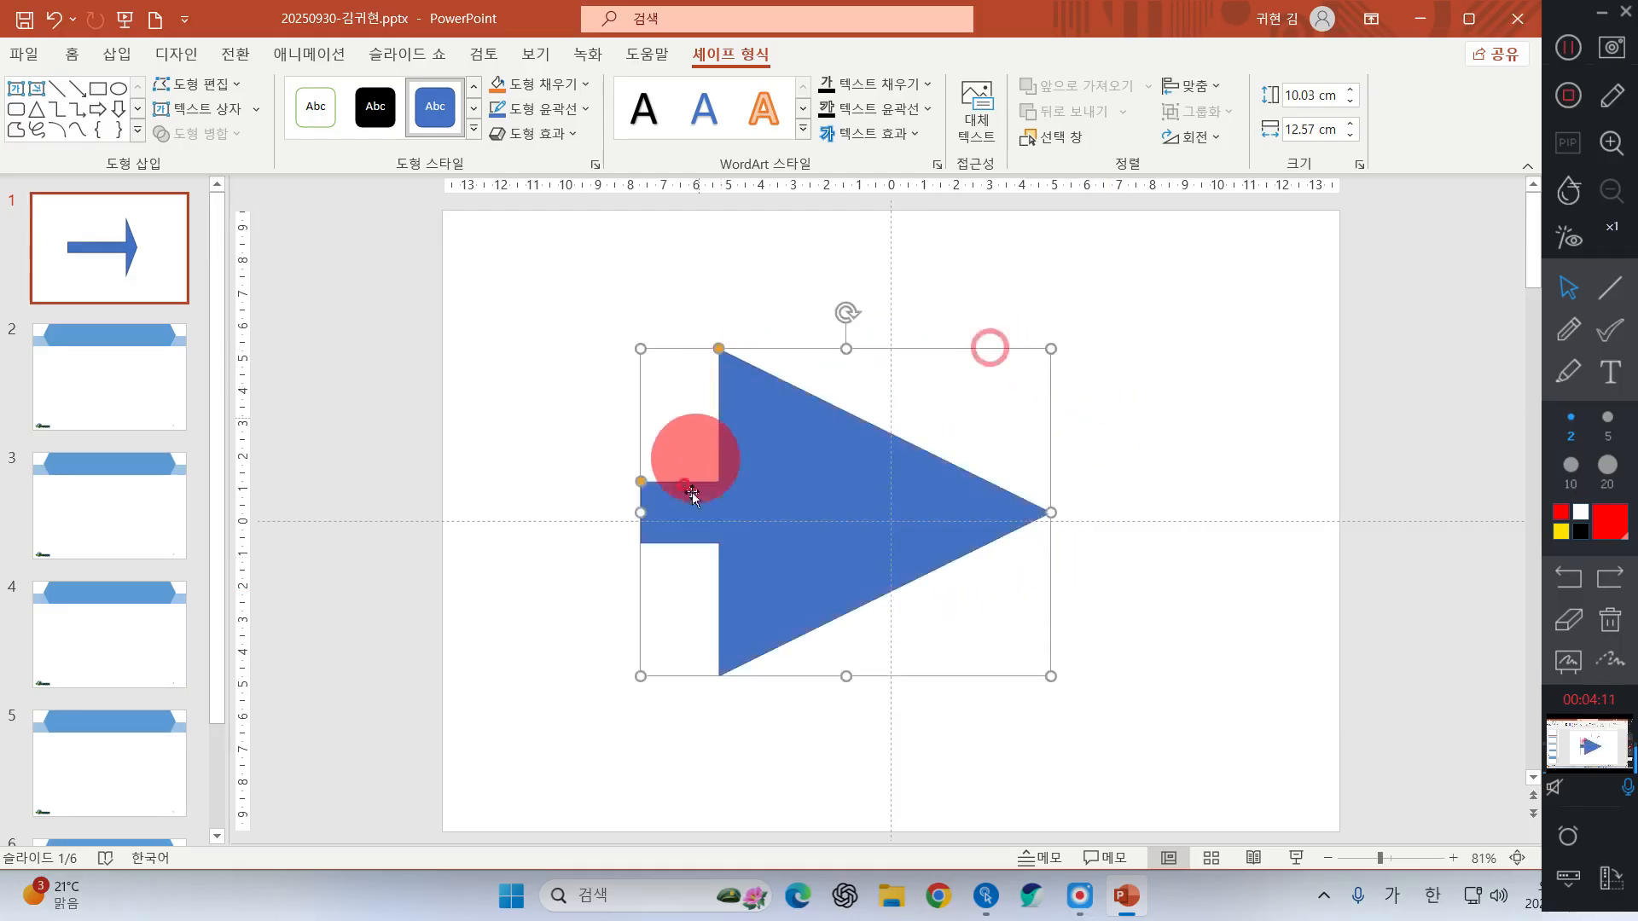
- Reshape the block arrow to about 4.8 cm high with a thicker shaft and an arrowhead extended over most of its width
left_click_drag(640, 477, 639, 426)
left_click_drag(844, 677, 862, 507)
left_click(887, 343)
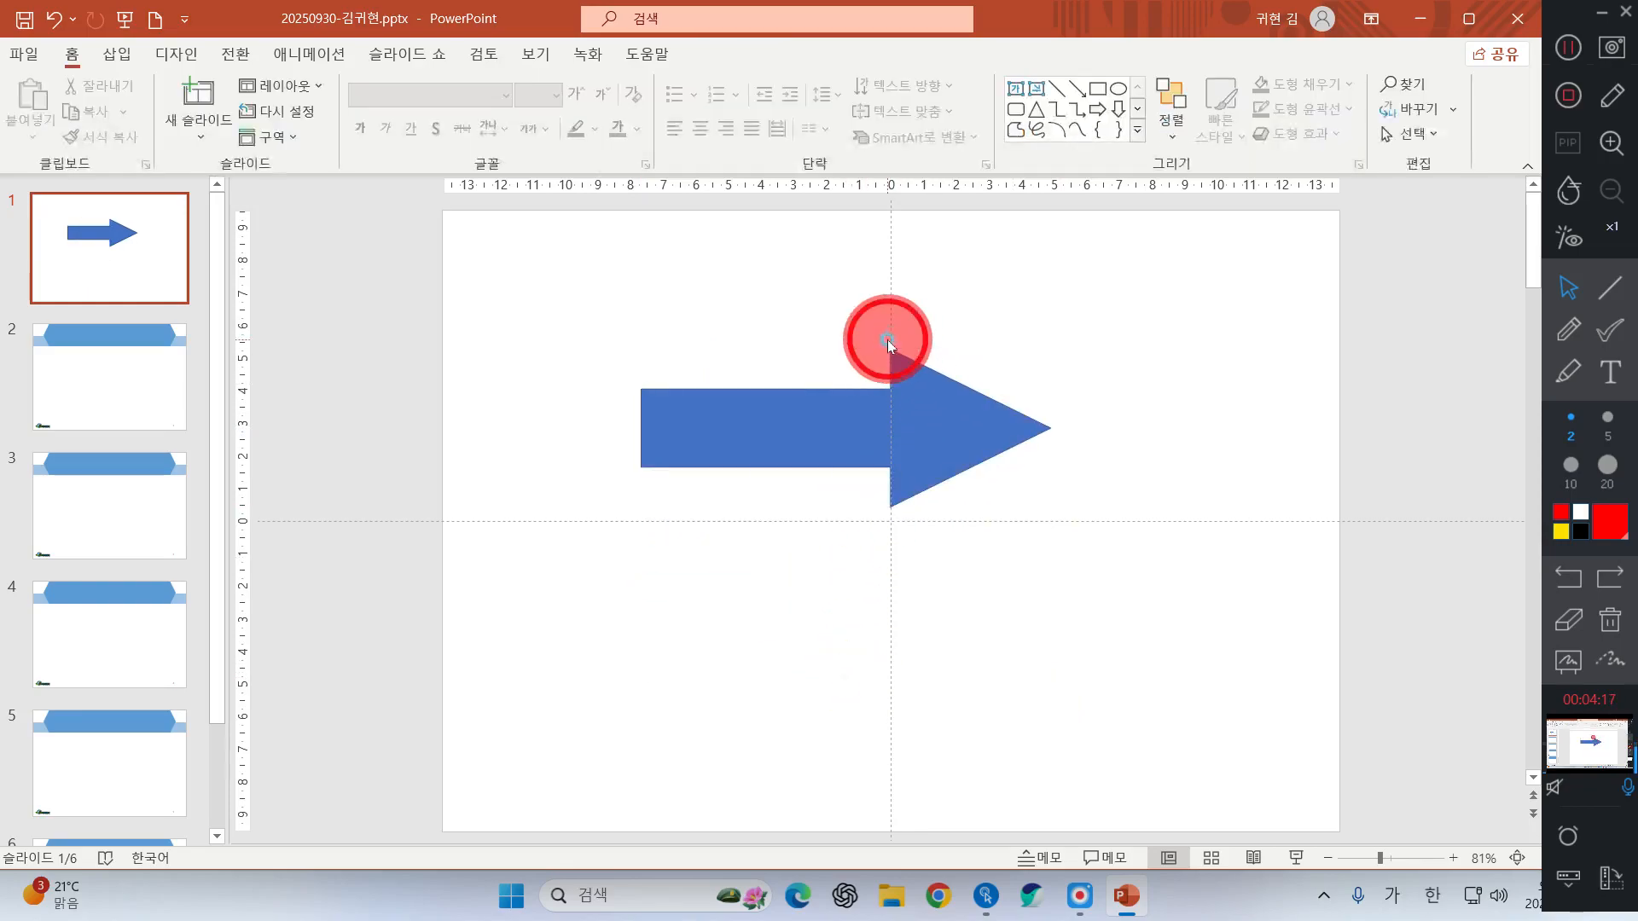
left_click(911, 392)
left_click_drag(891, 349, 752, 350)
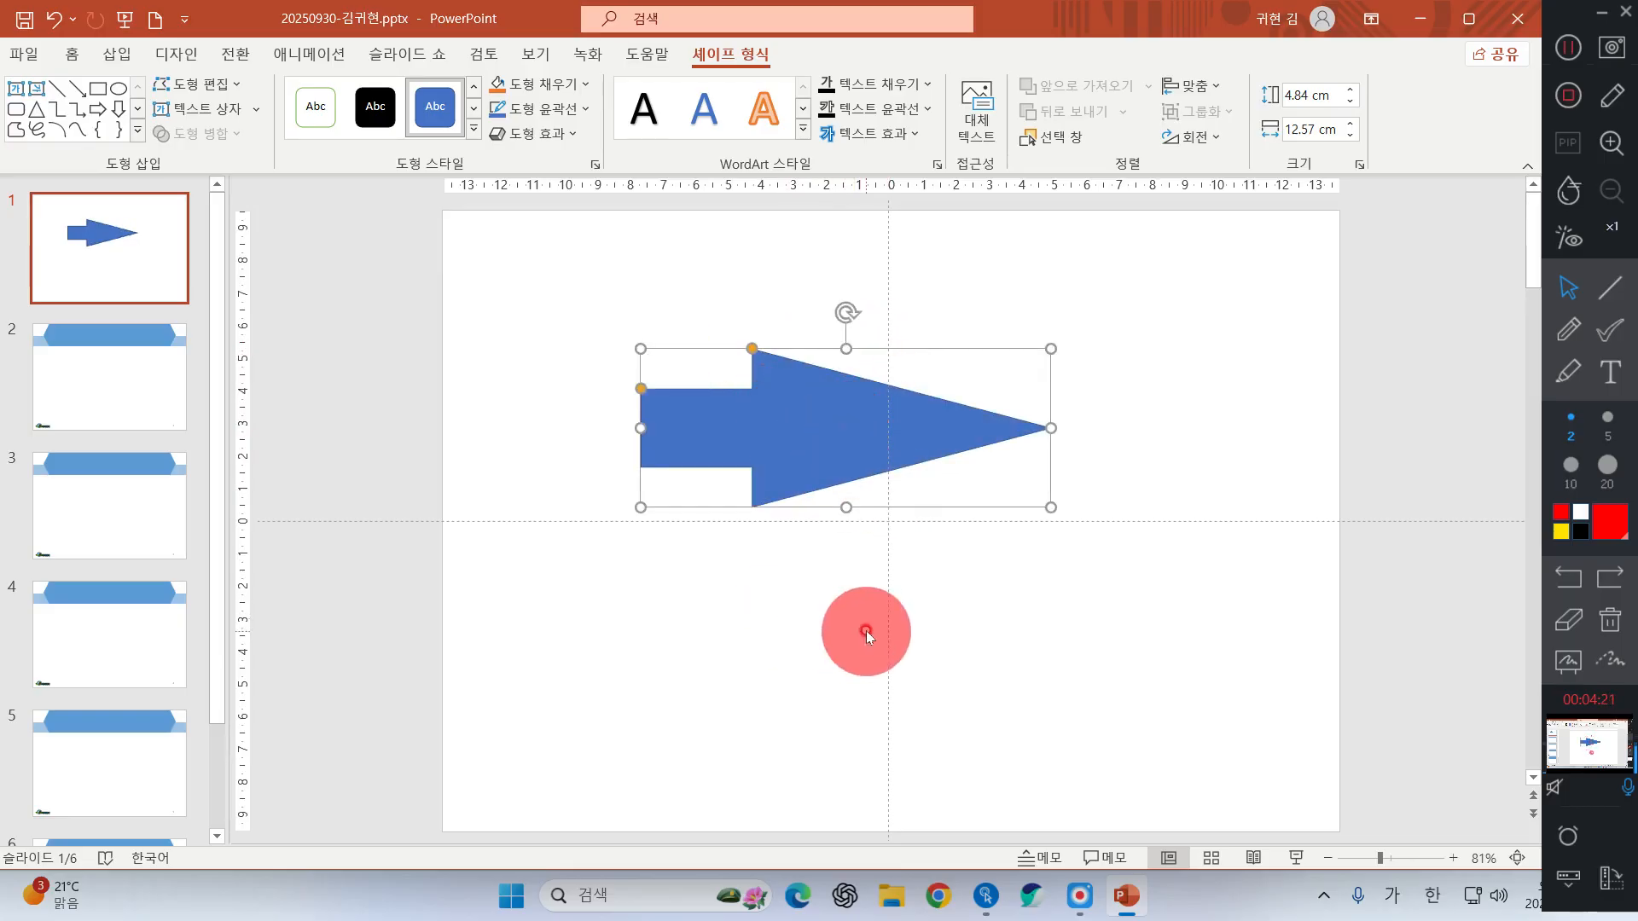
- Move the block arrow around the slide's upper half and resize it to about 4.1 cm high and 19.6 cm wide
left_click_drag(856, 438, 750, 429)
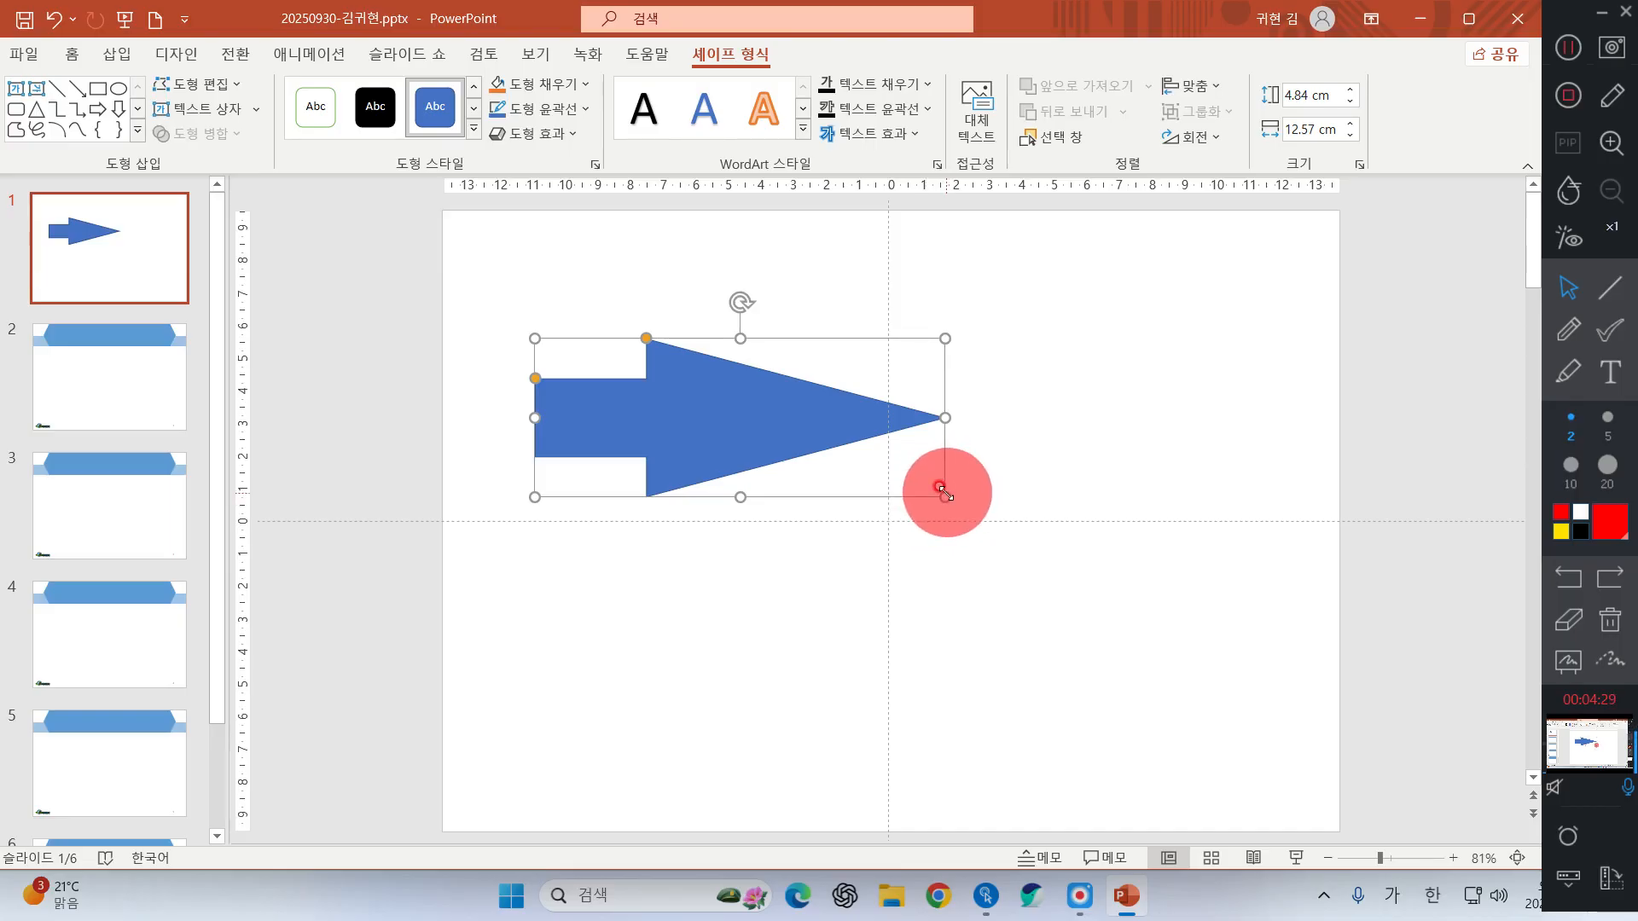
left_click_drag(945, 493, 1278, 485)
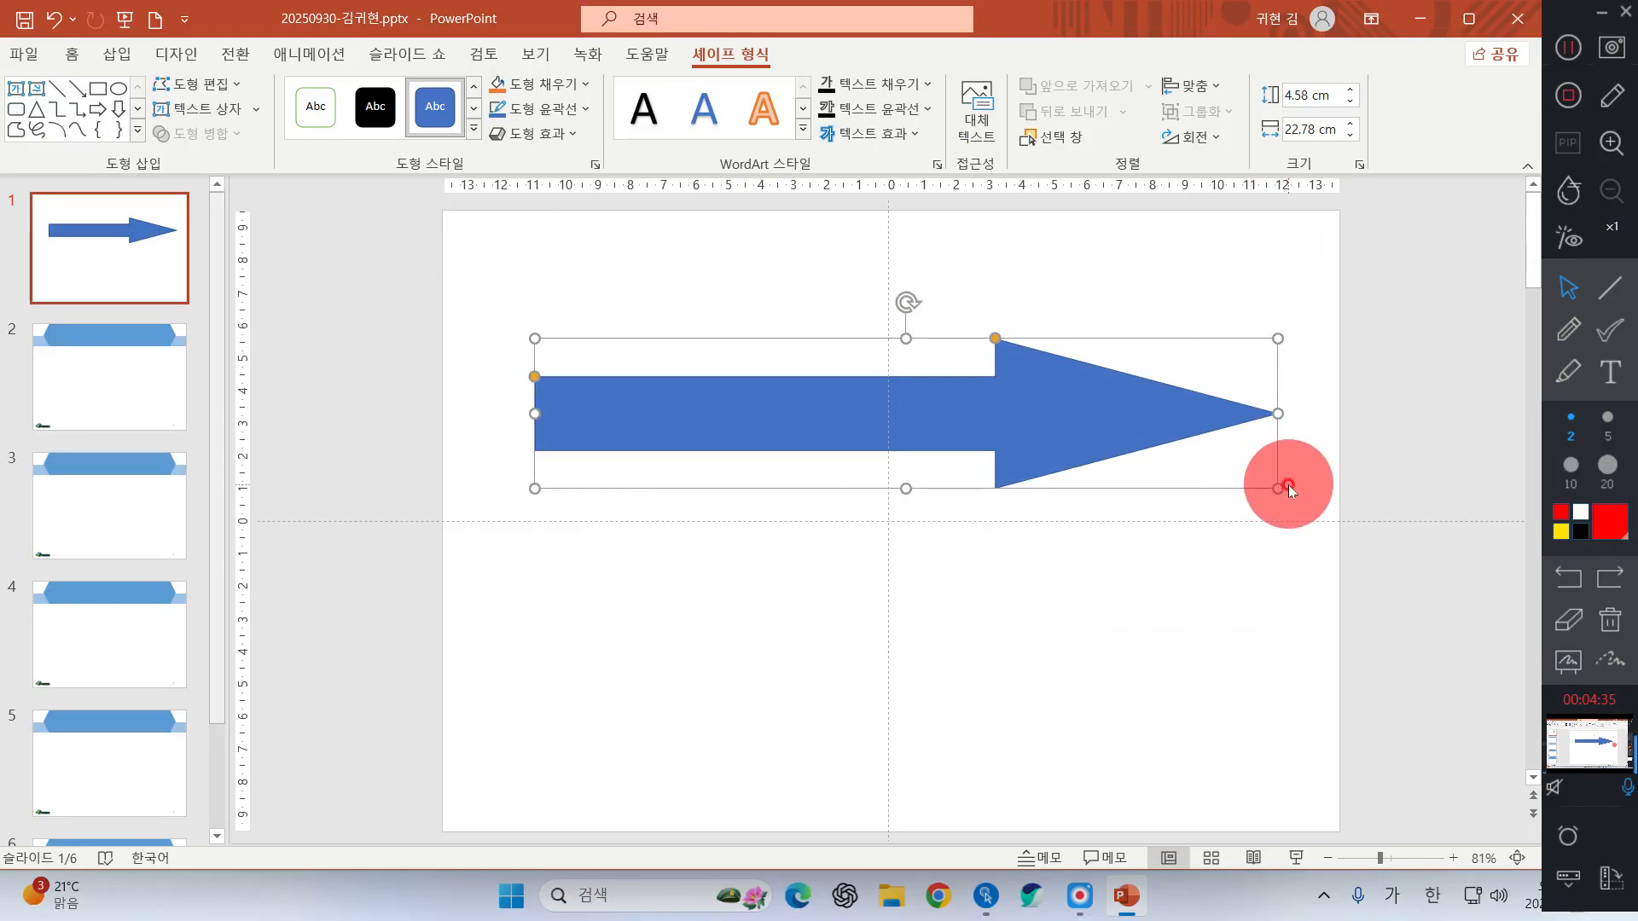
left_click_drag(1288, 490, 1241, 522)
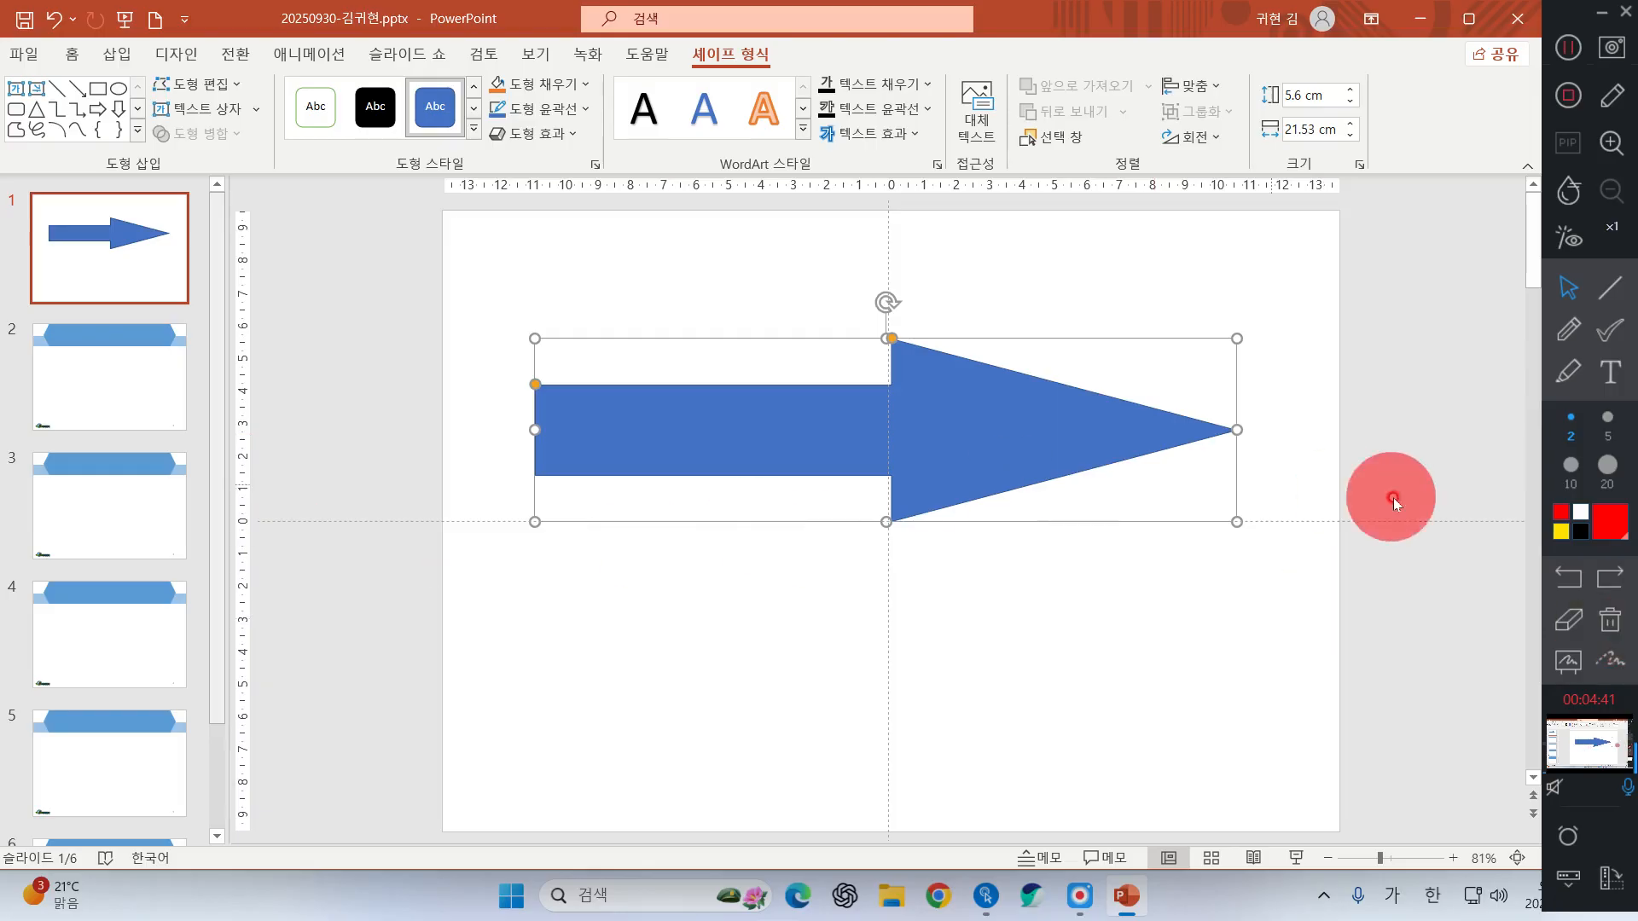
left_click_drag(1057, 455, 1061, 468)
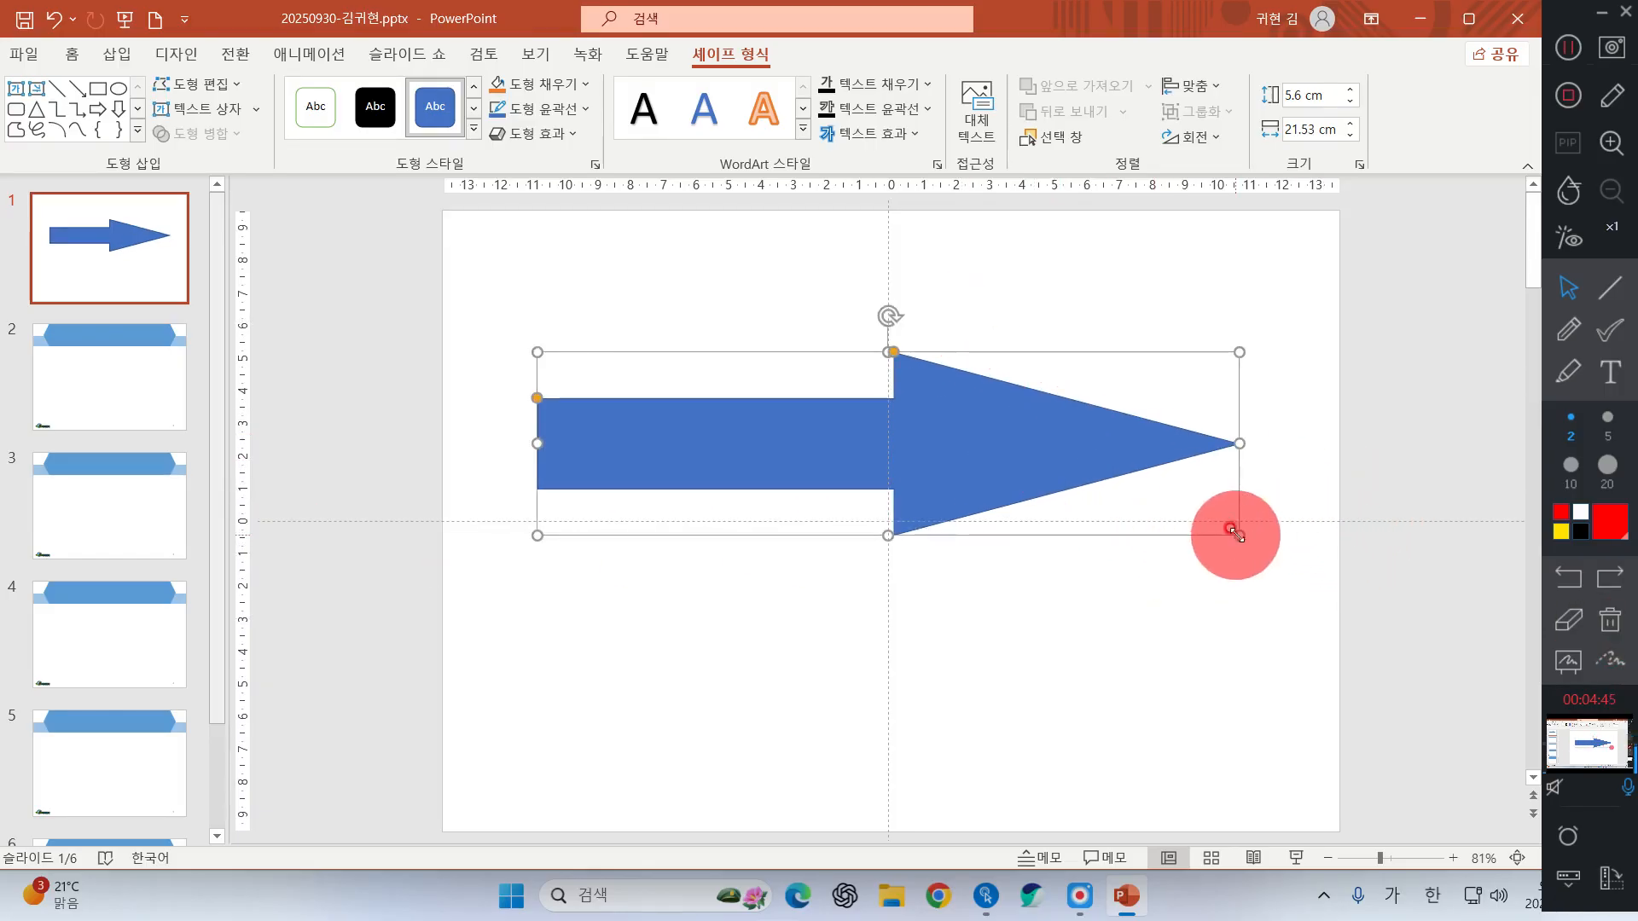
left_click_drag(1236, 534, 1172, 485)
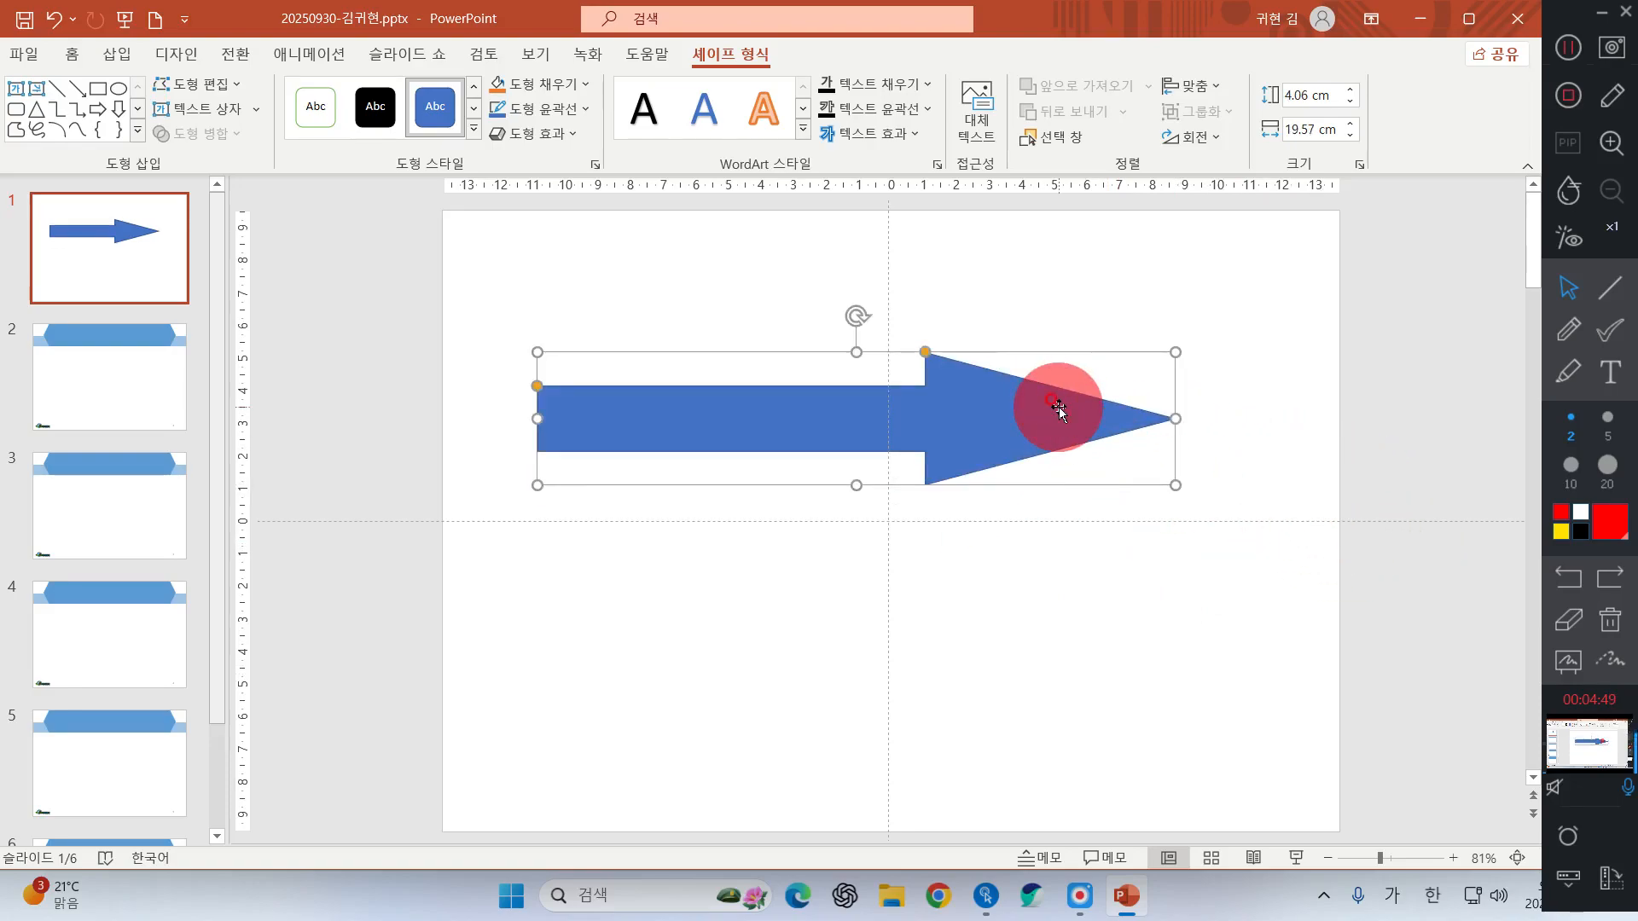
left_click_drag(1027, 410, 1074, 417)
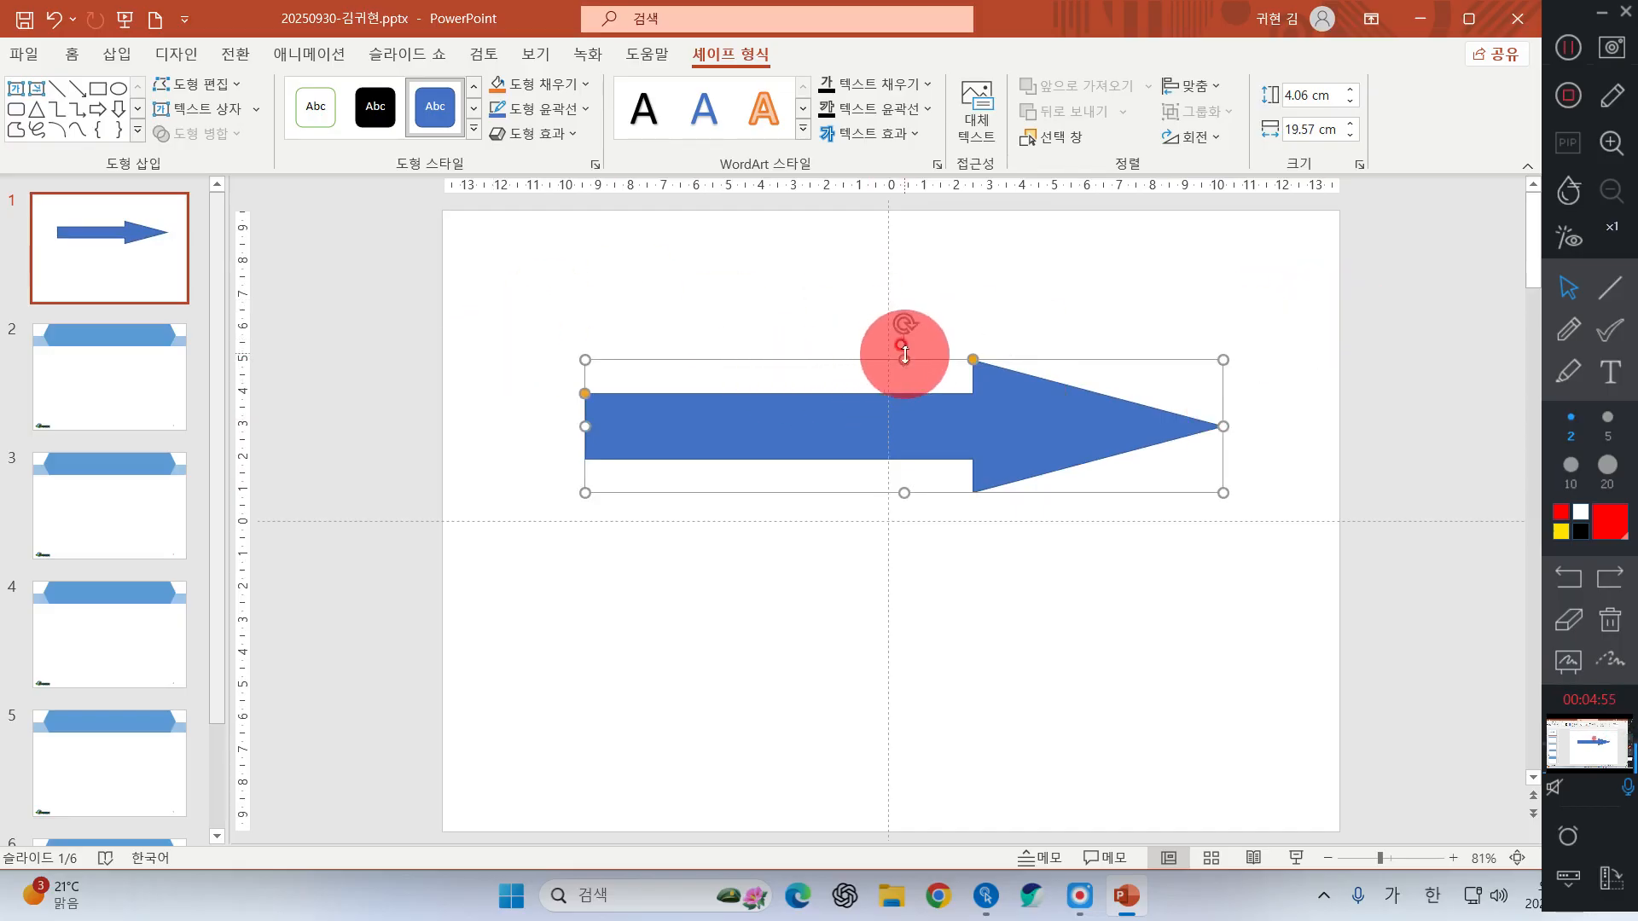
- Flip the arrow upside down by pulling its upper edge past the lower one, about 5.5 cm high, and add the text "뒤집어지면?"
left_click_drag(904, 359, 887, 672)
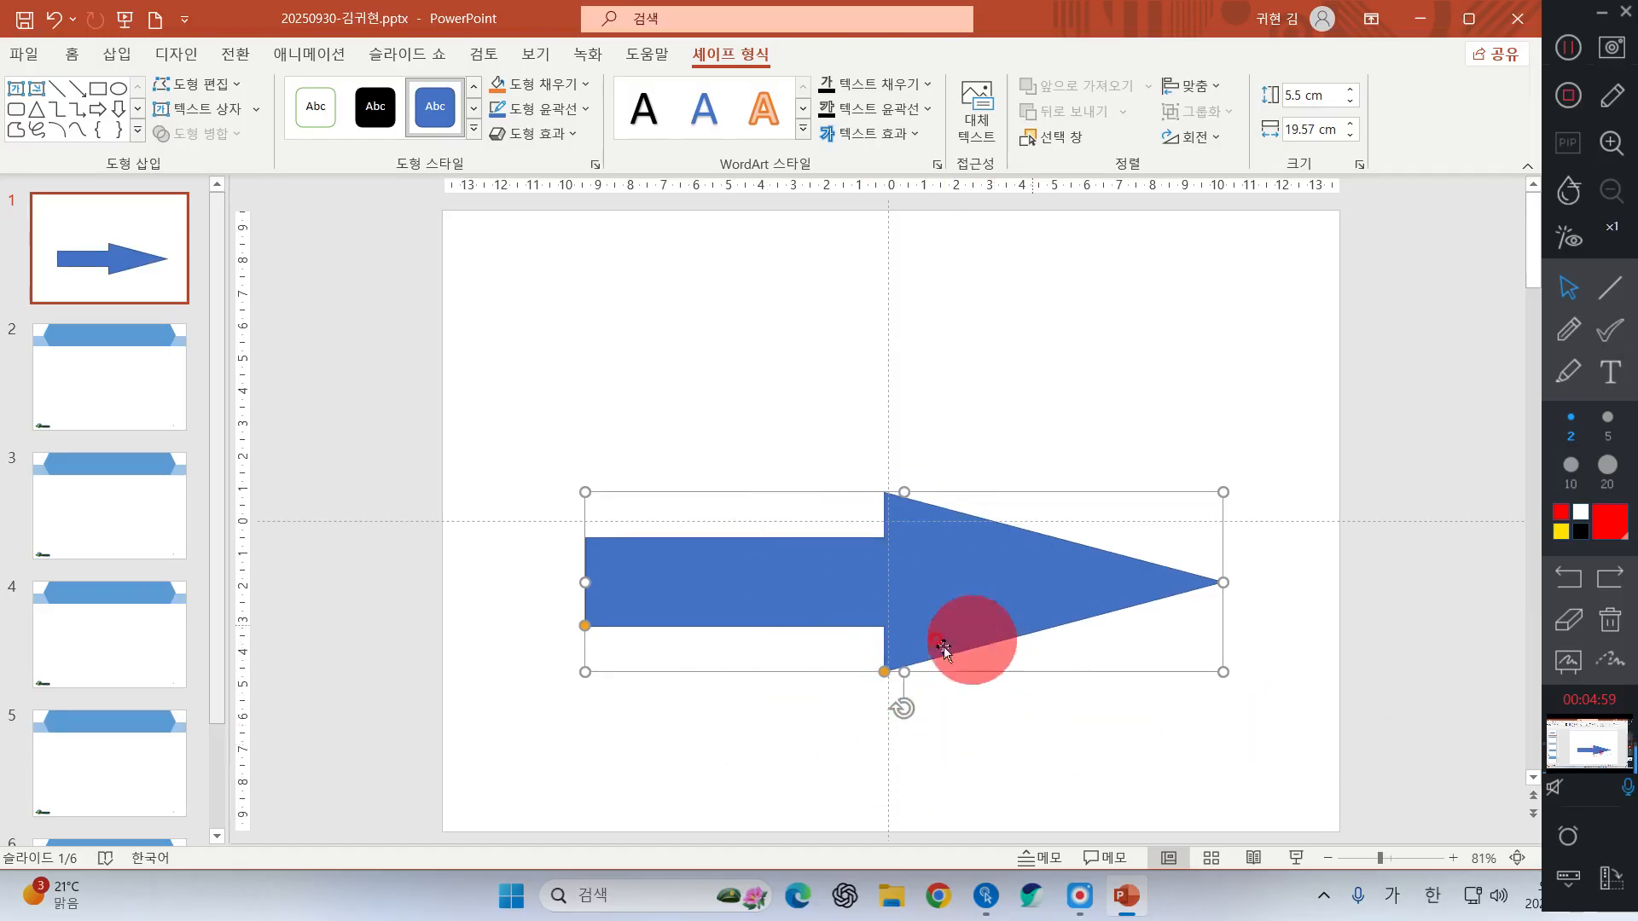
type("른")
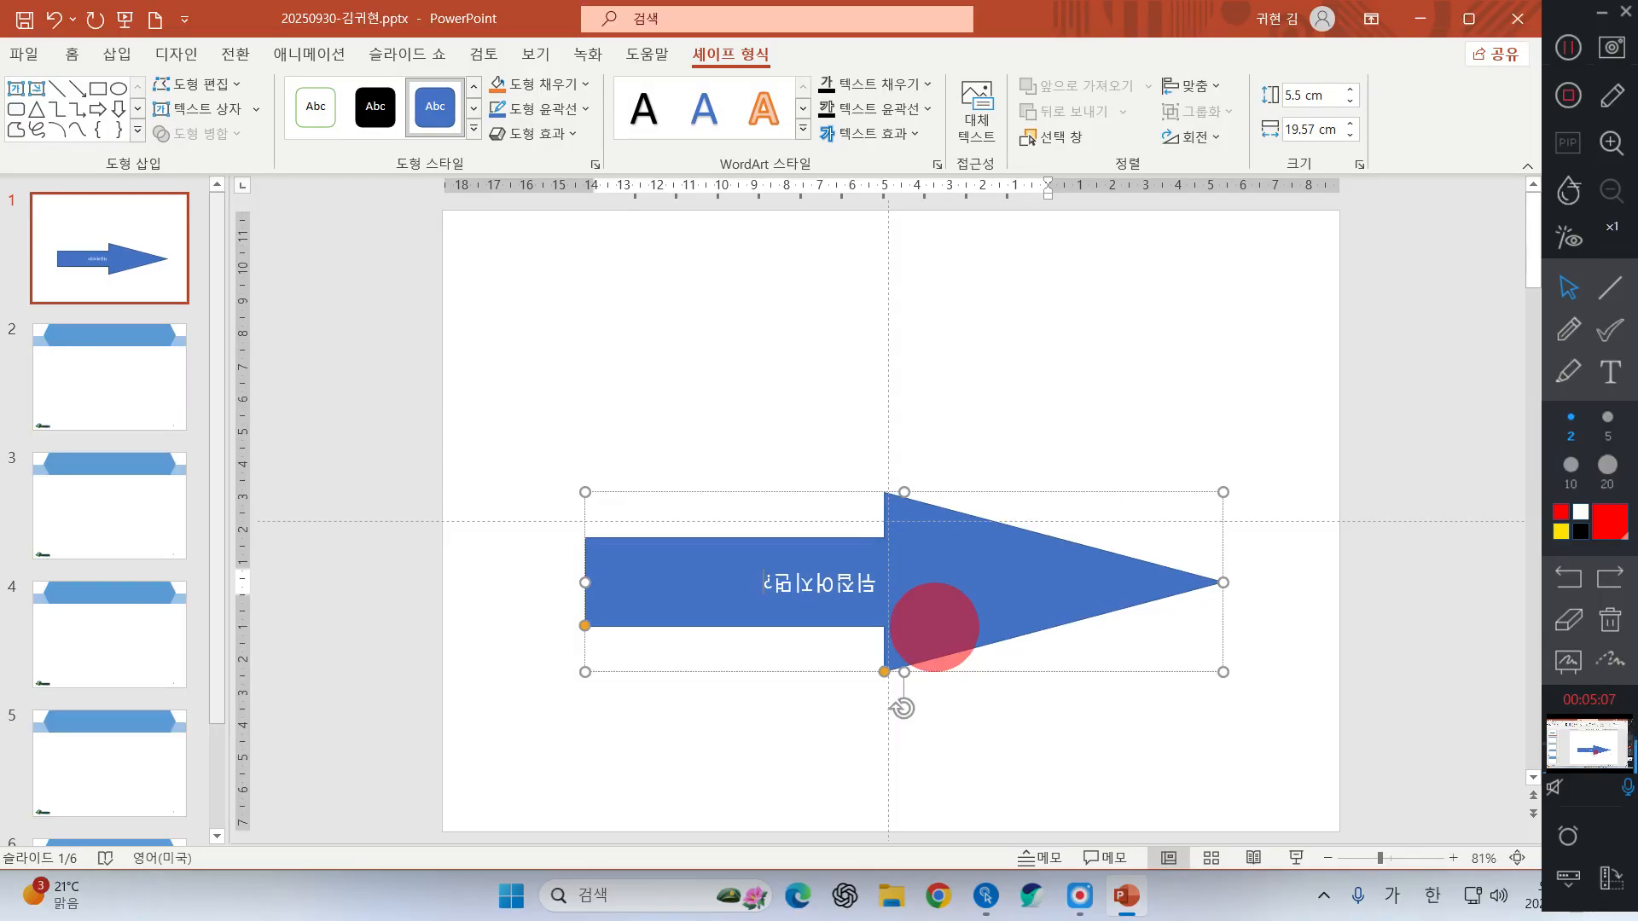
left_click(74, 53)
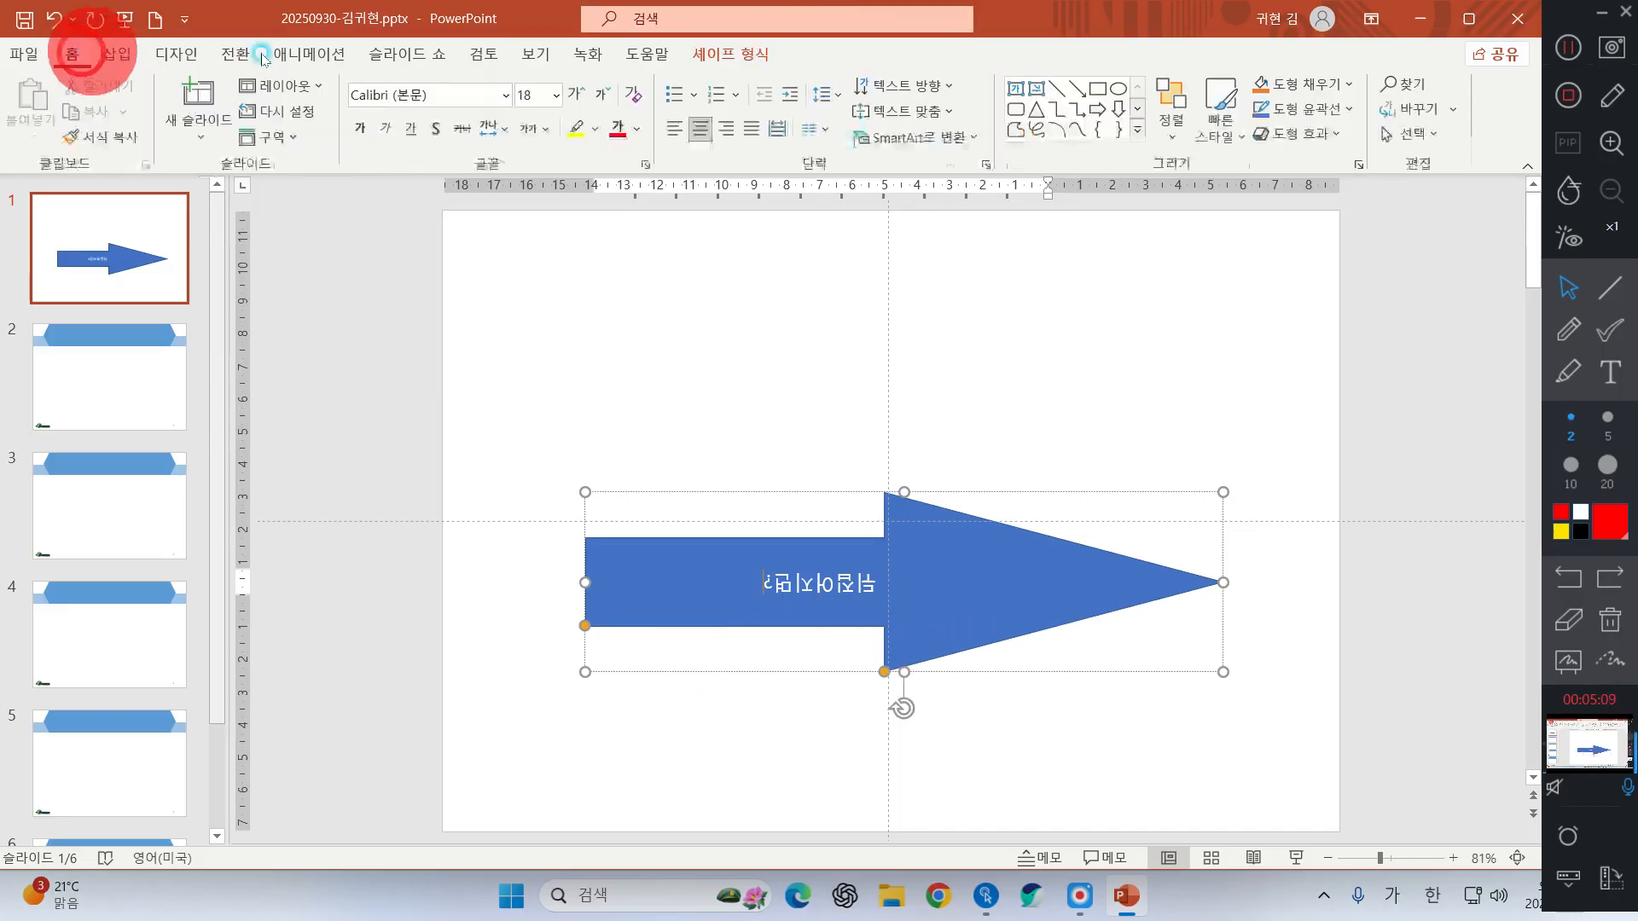
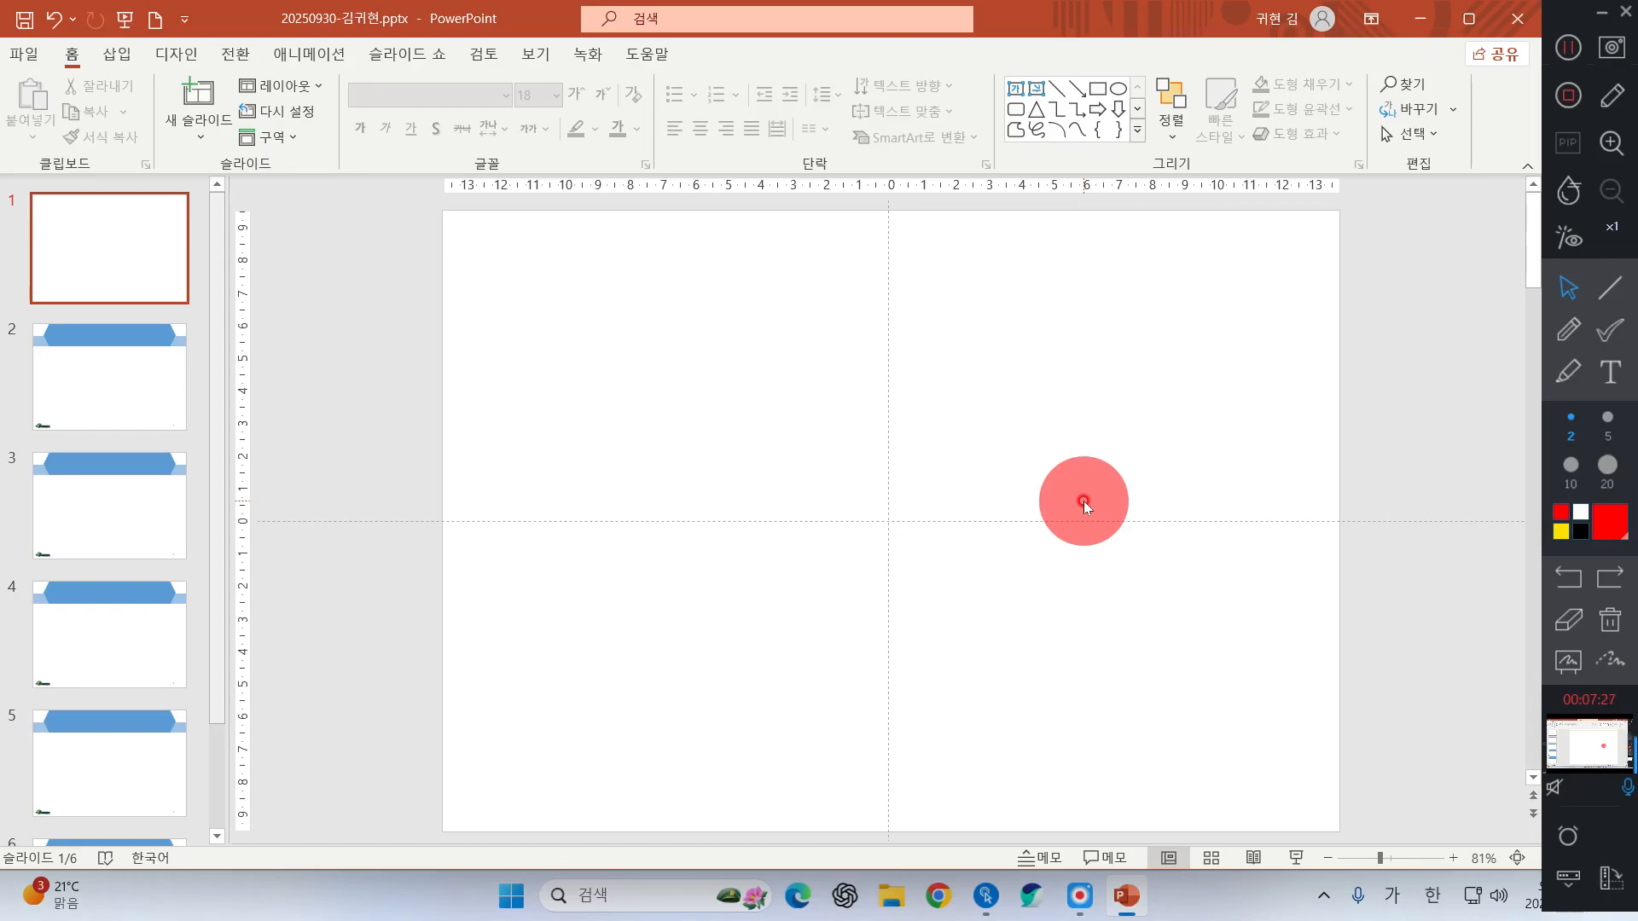
- Insert the picture 로고1.jpg from the ITQ\Picture folder in Documents onto slide 1
left_click(128, 55)
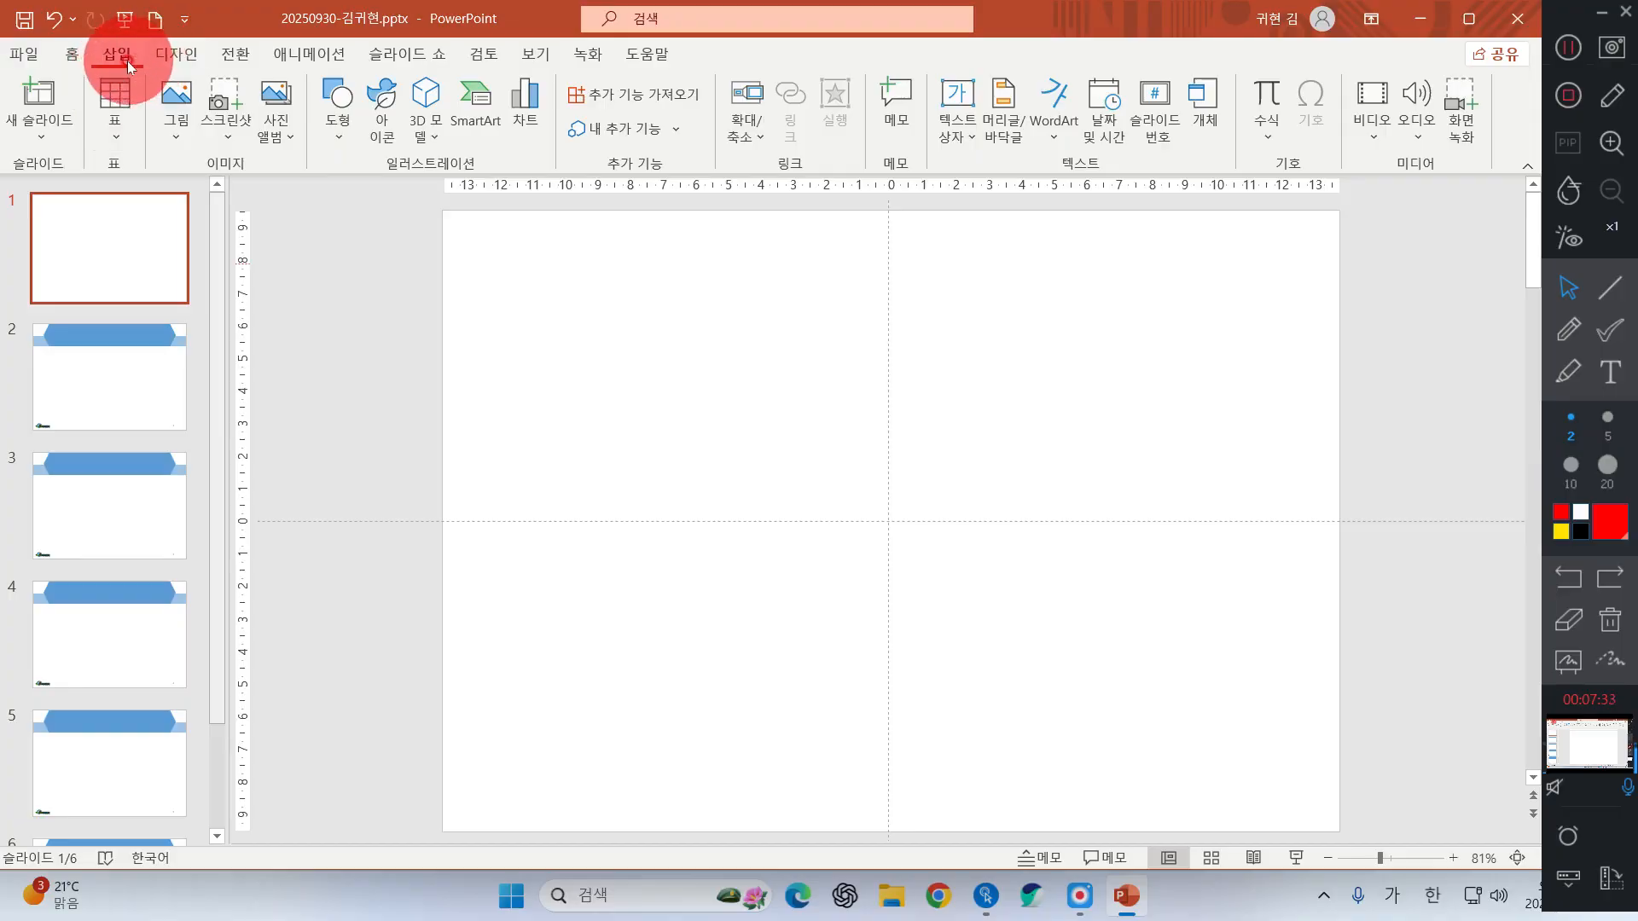
left_click(173, 119)
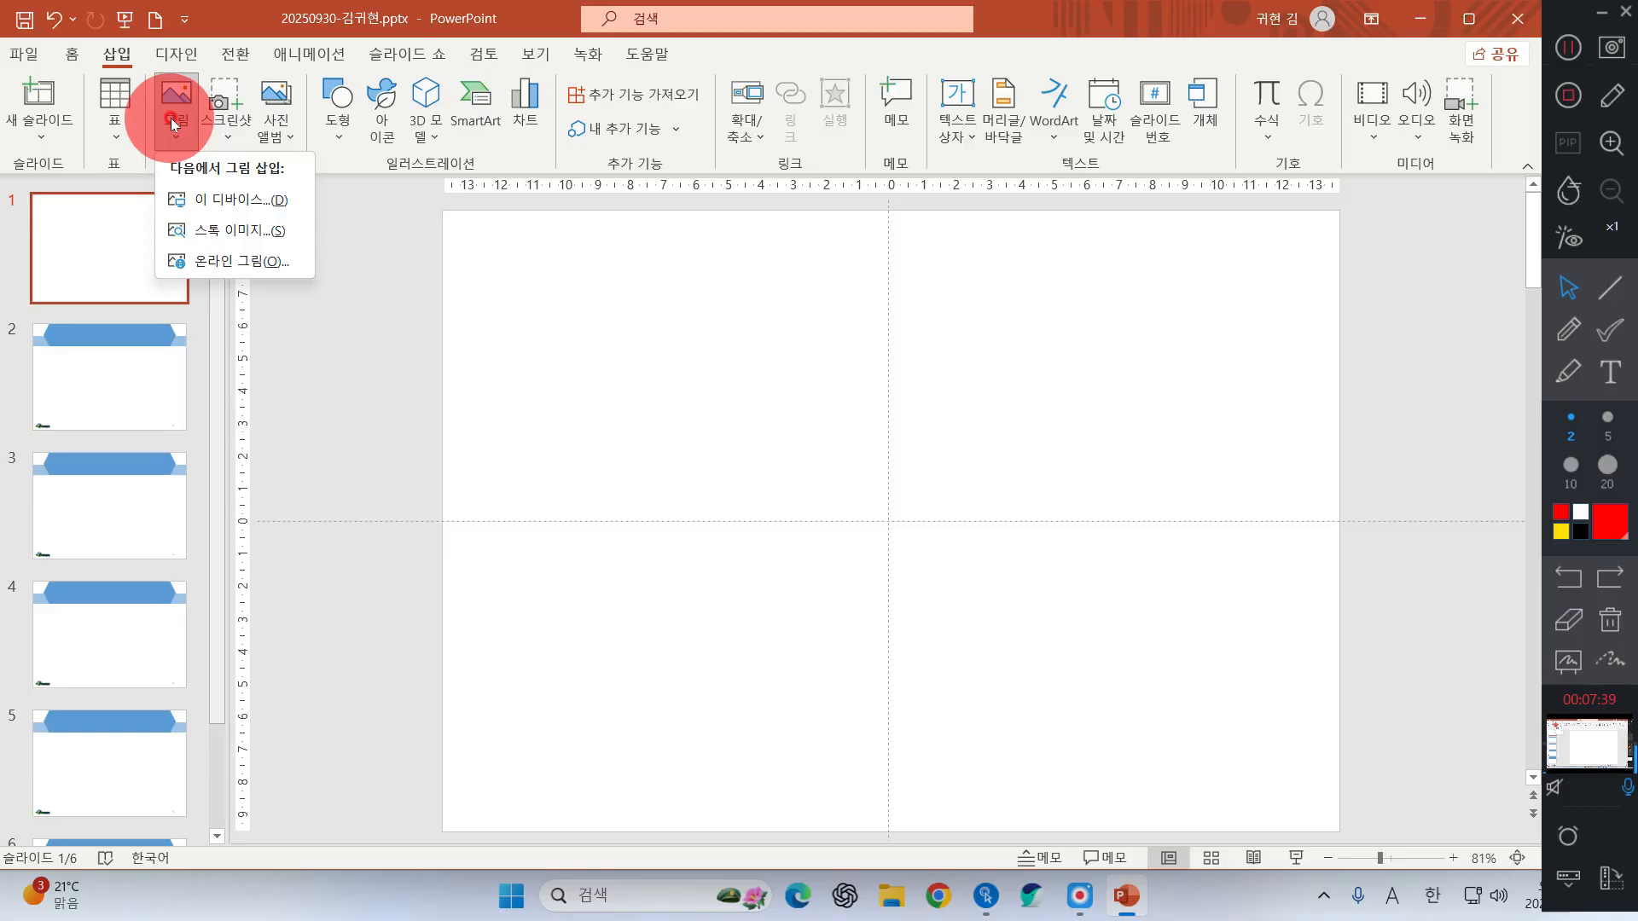
left_click(256, 199)
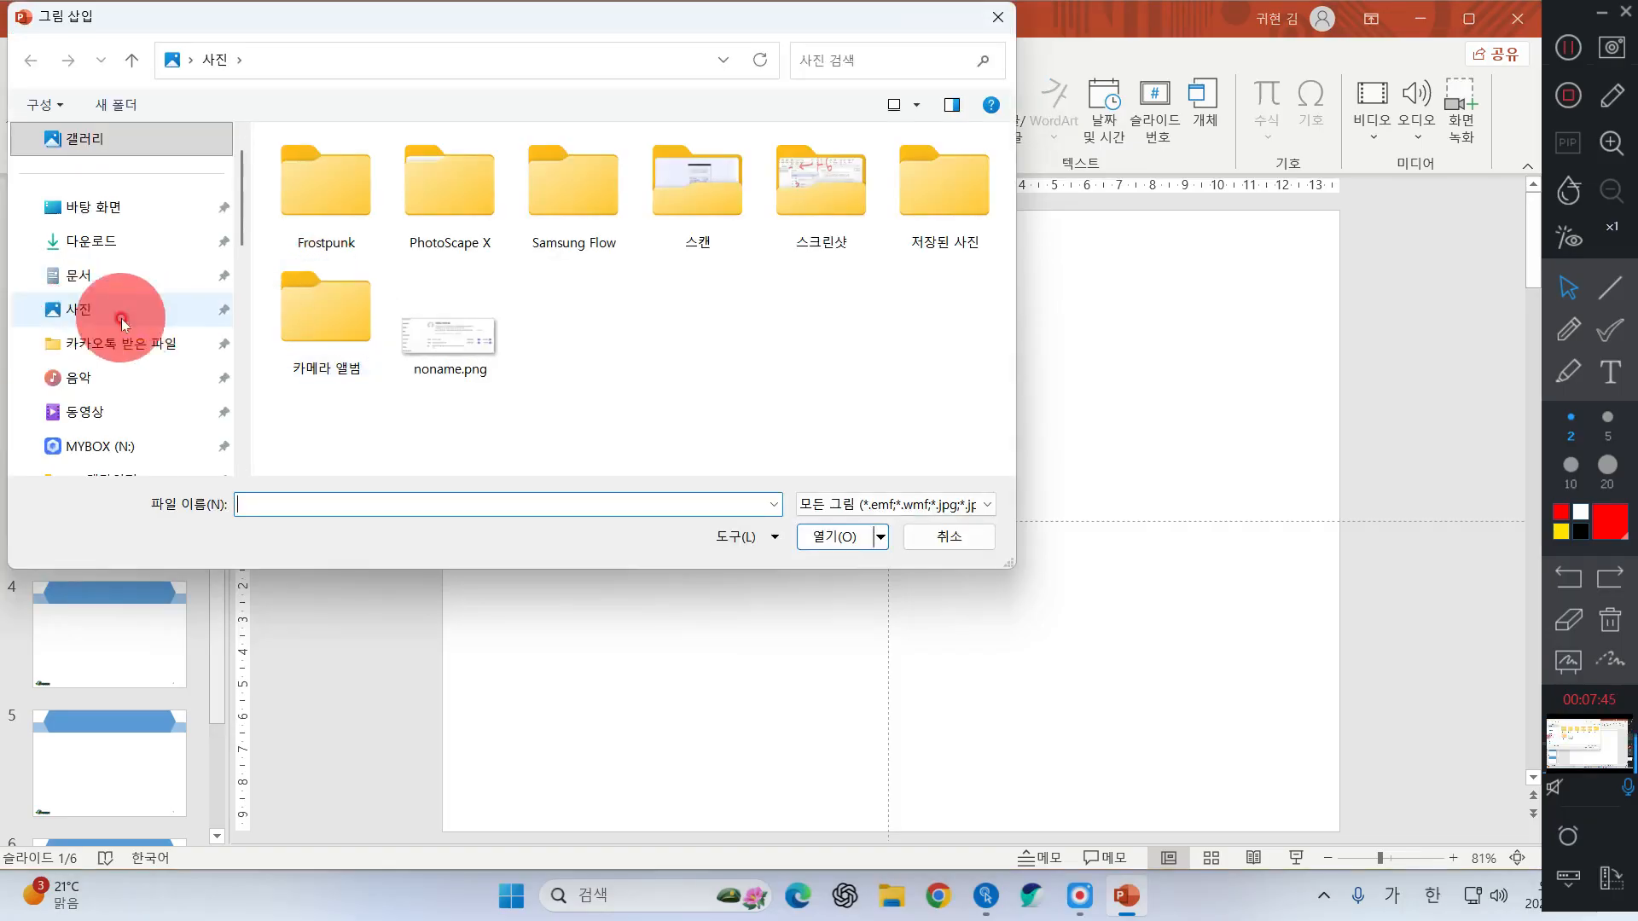
left_click(98, 277)
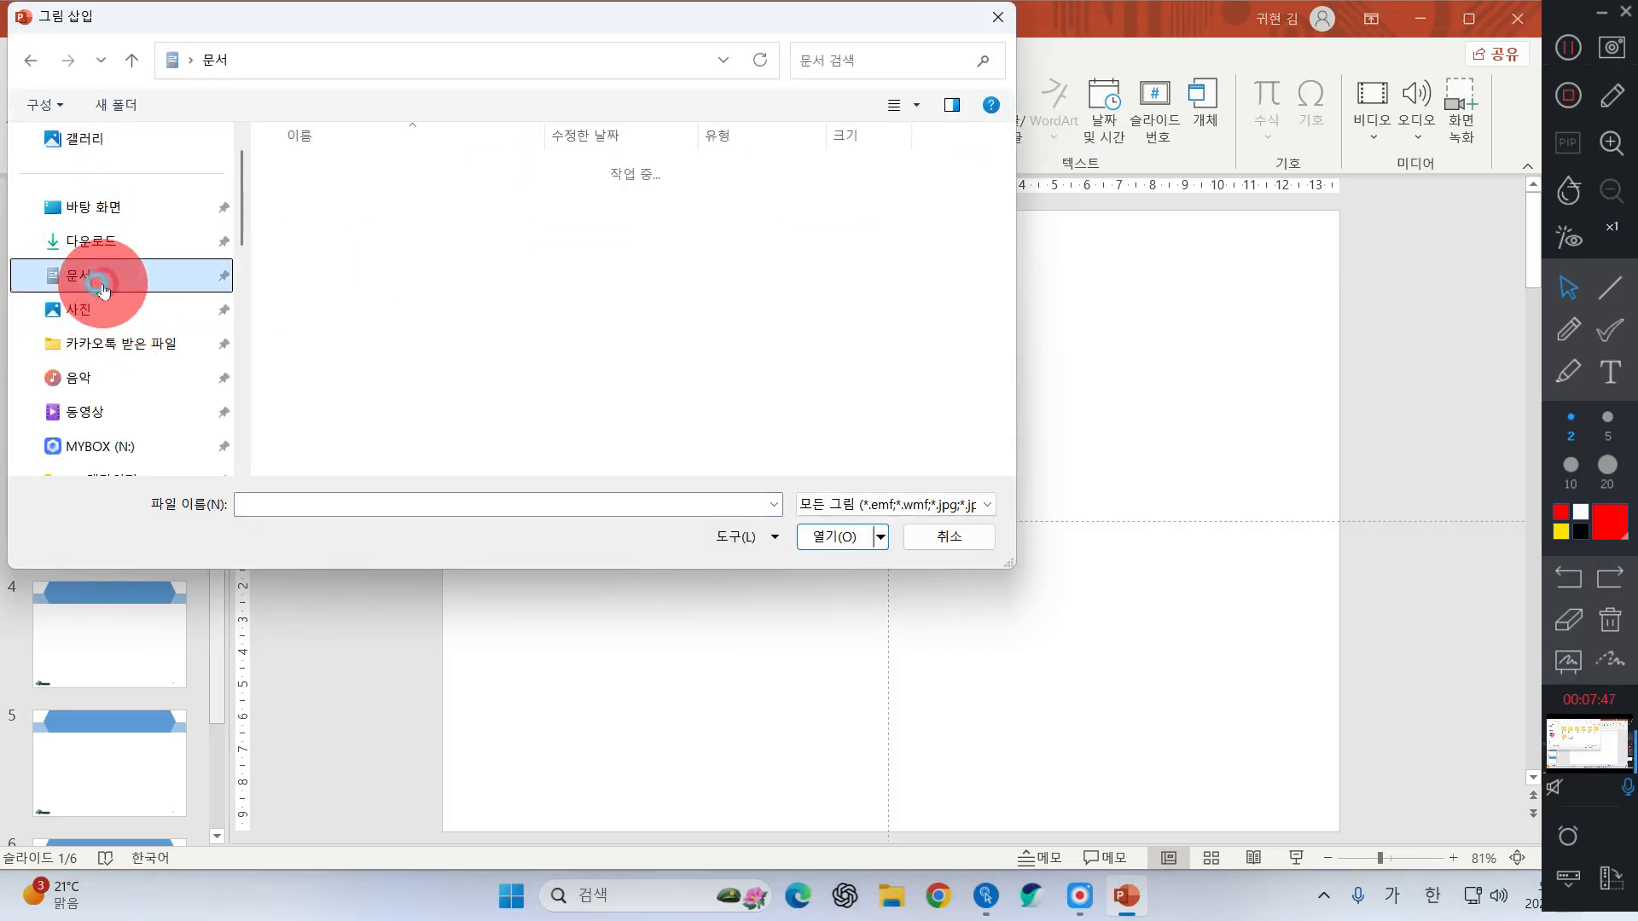
double_click(302, 454)
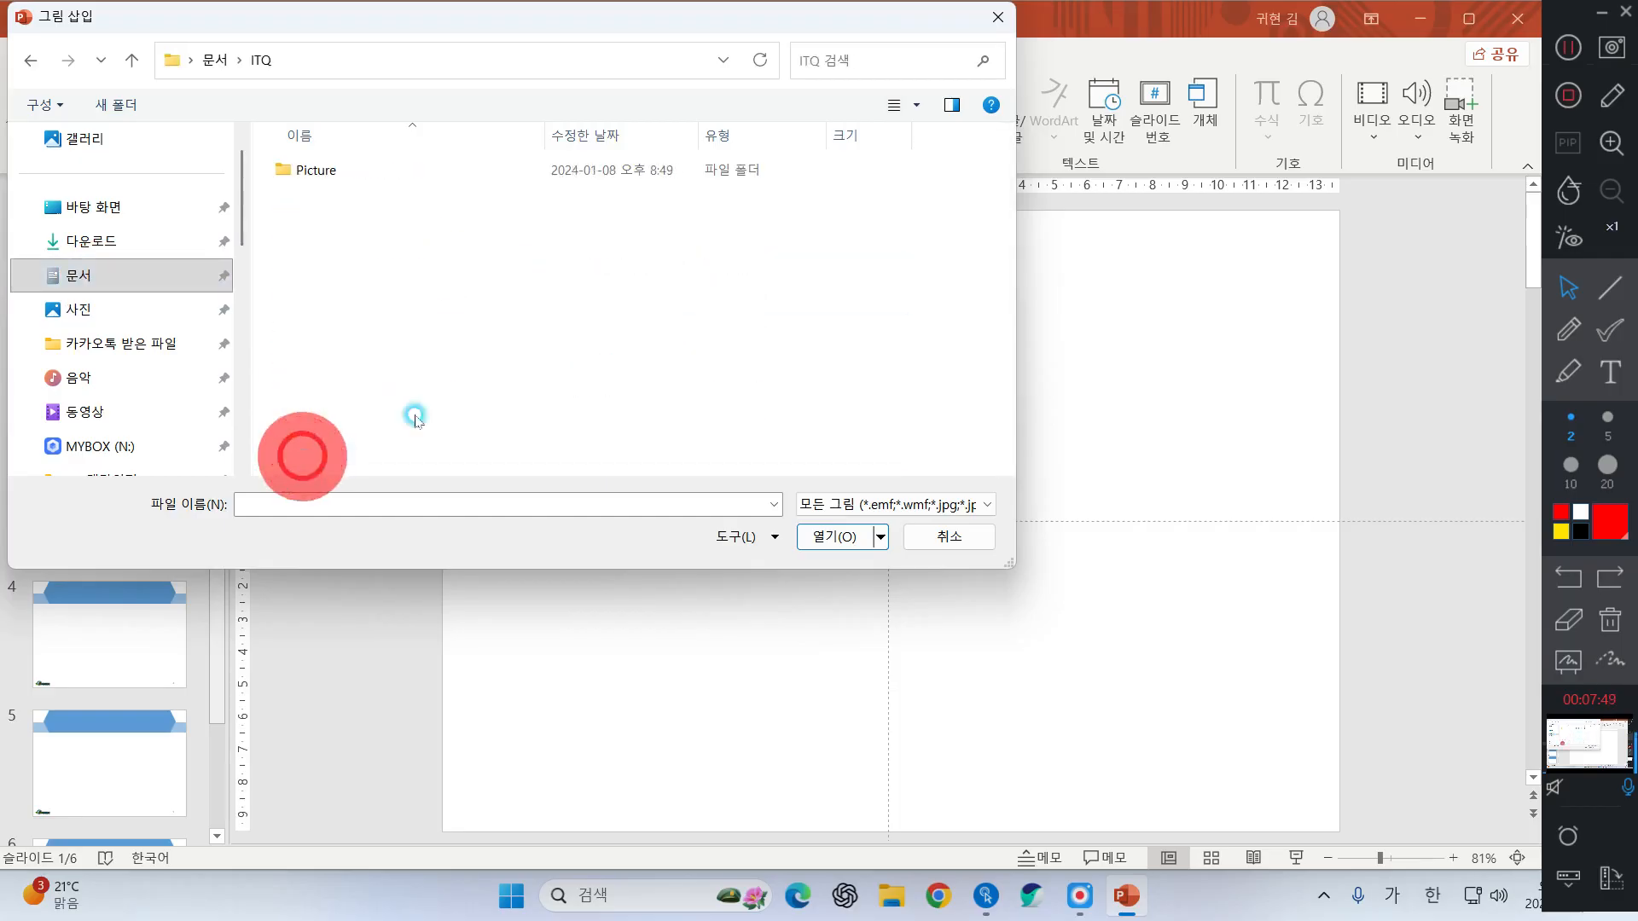
left_click(440, 170)
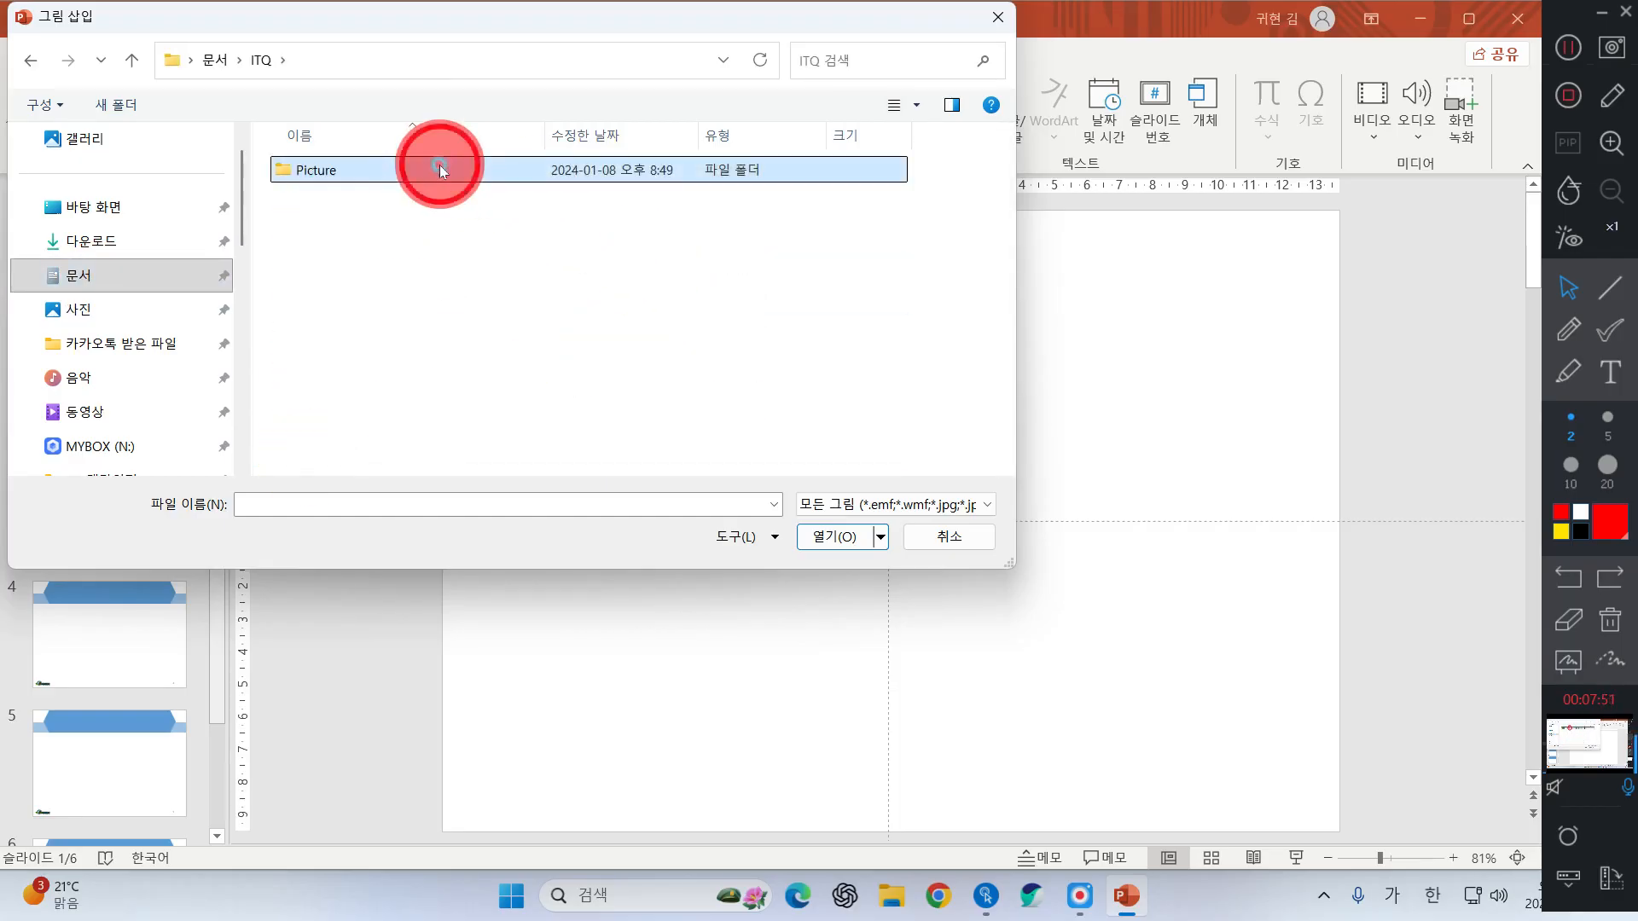
double_click(440, 169)
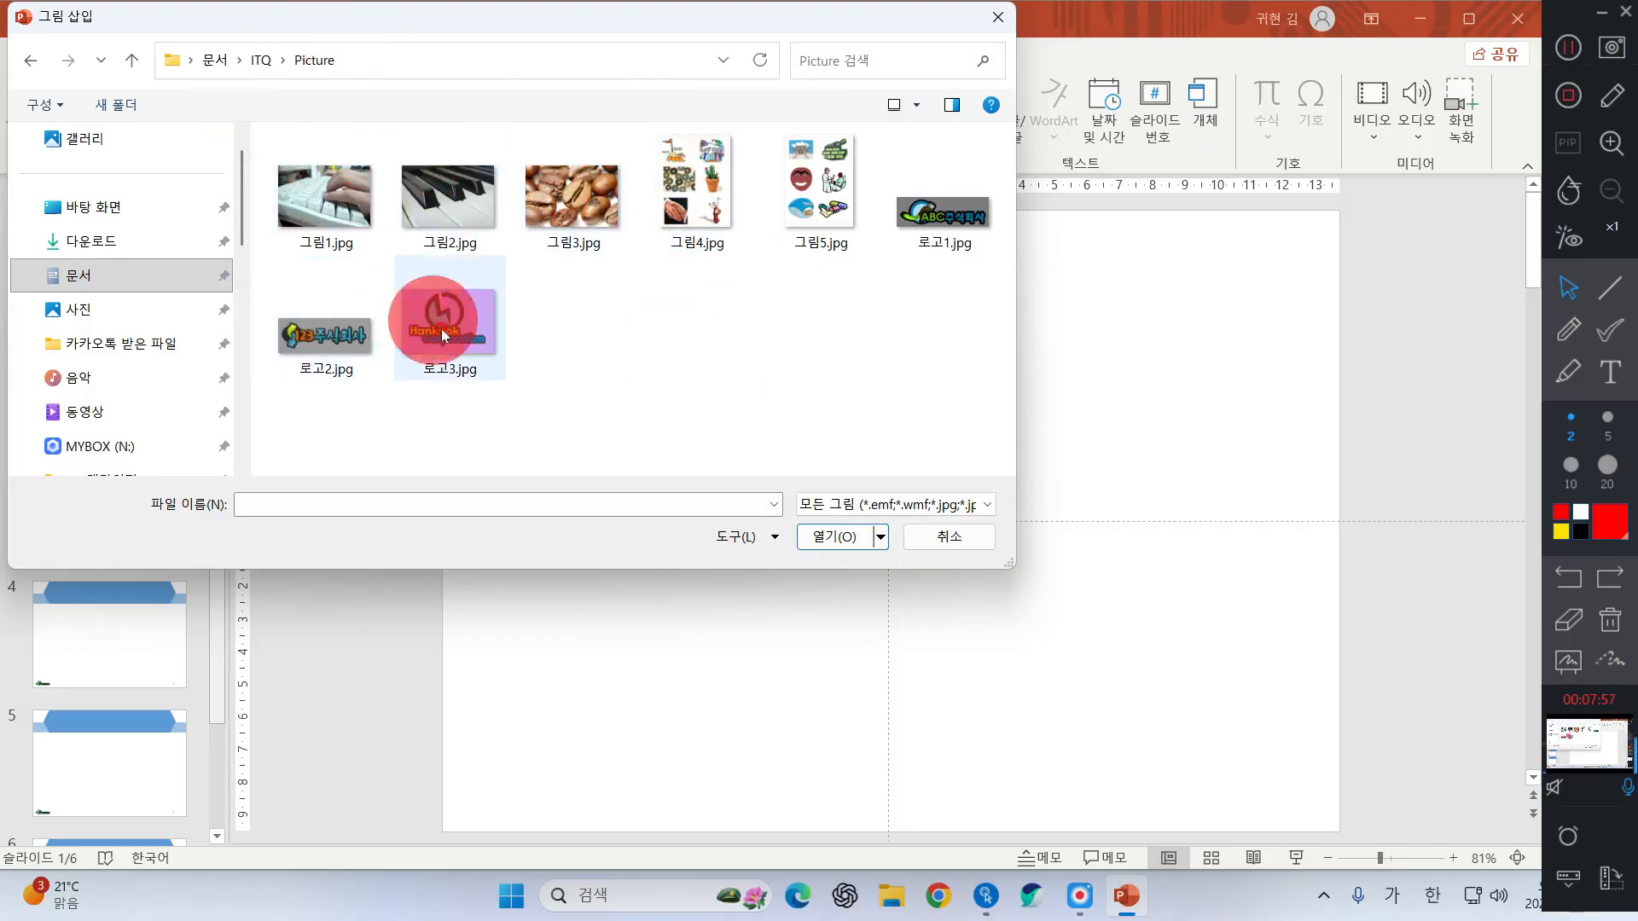
left_click(951, 213)
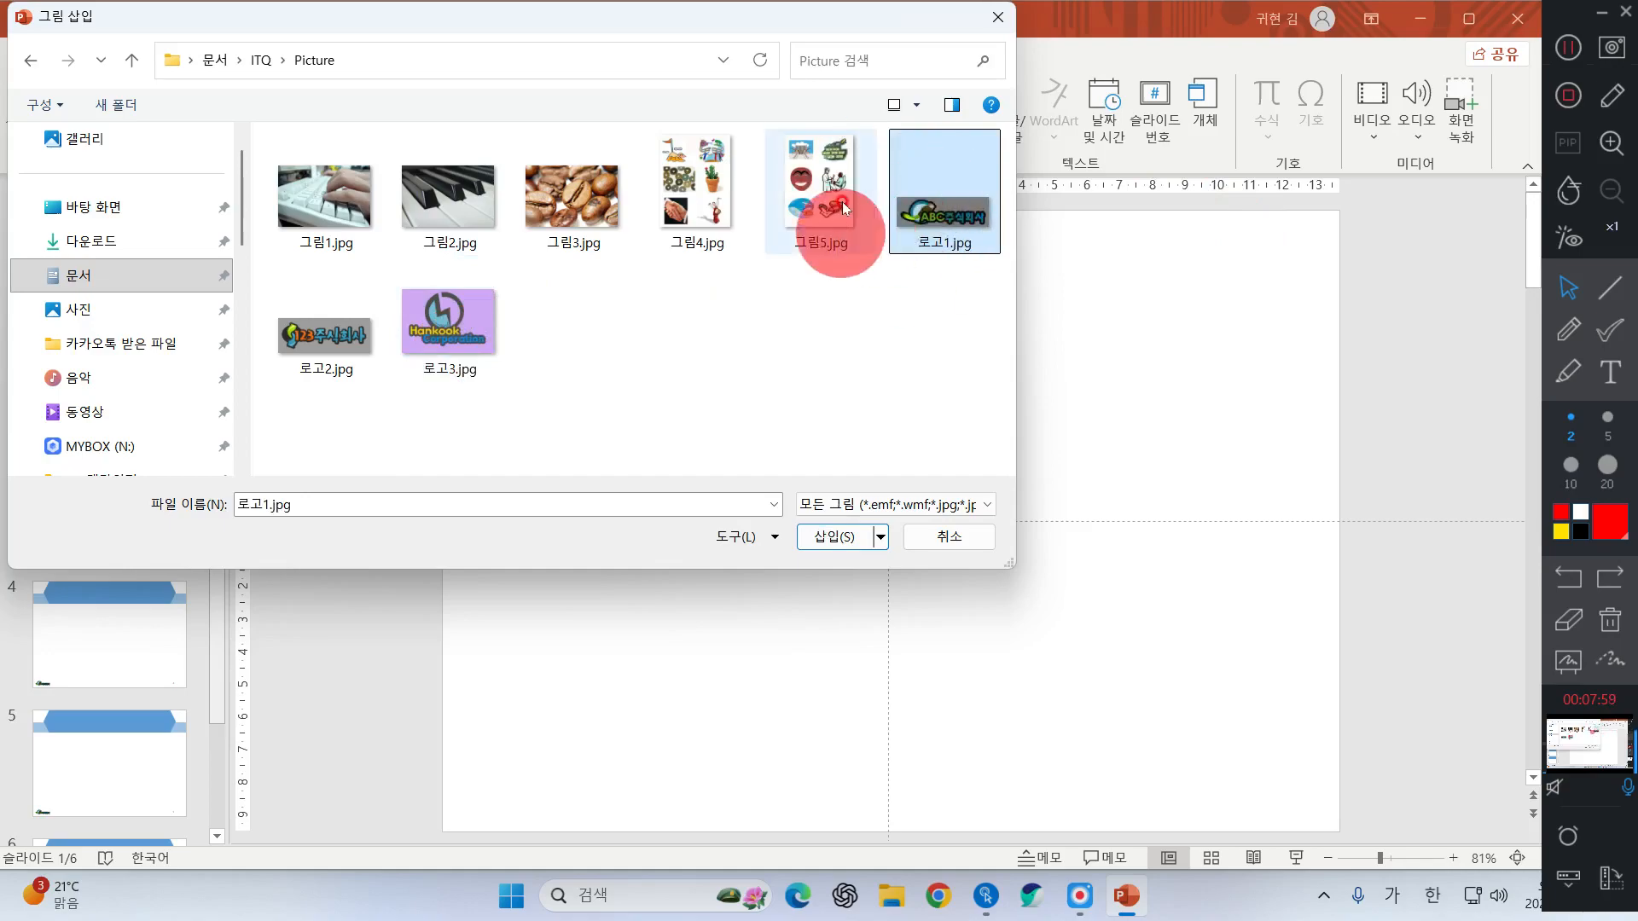
left_click(826, 534)
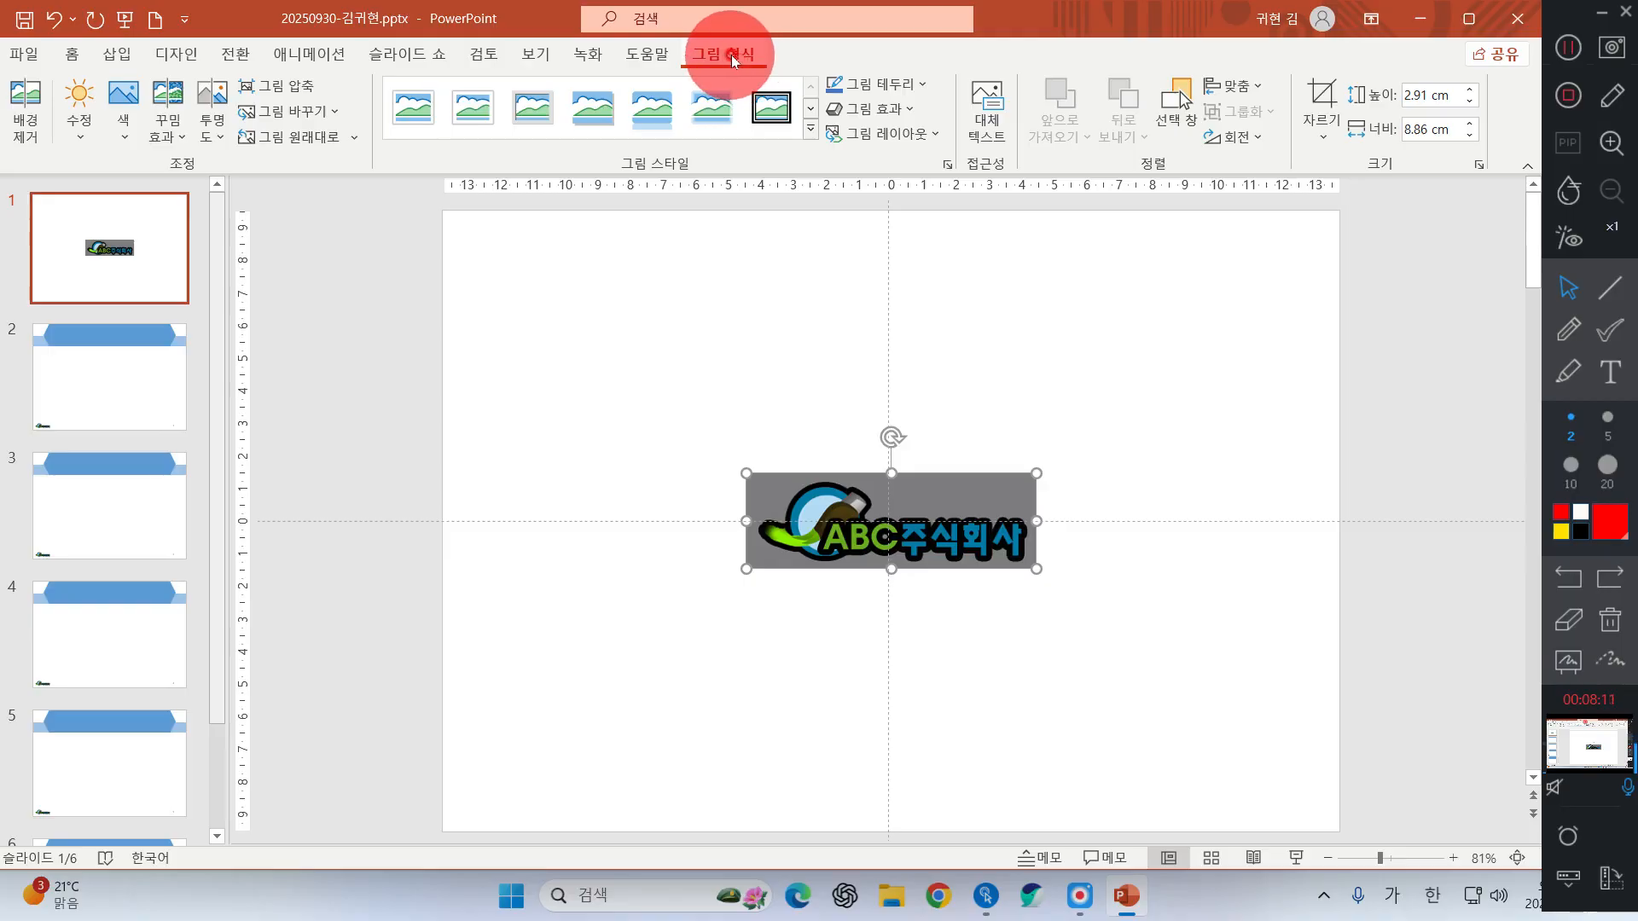
- Make the logo picture's grey background transparent with the Set Transparent Color tool
left_click(130, 117)
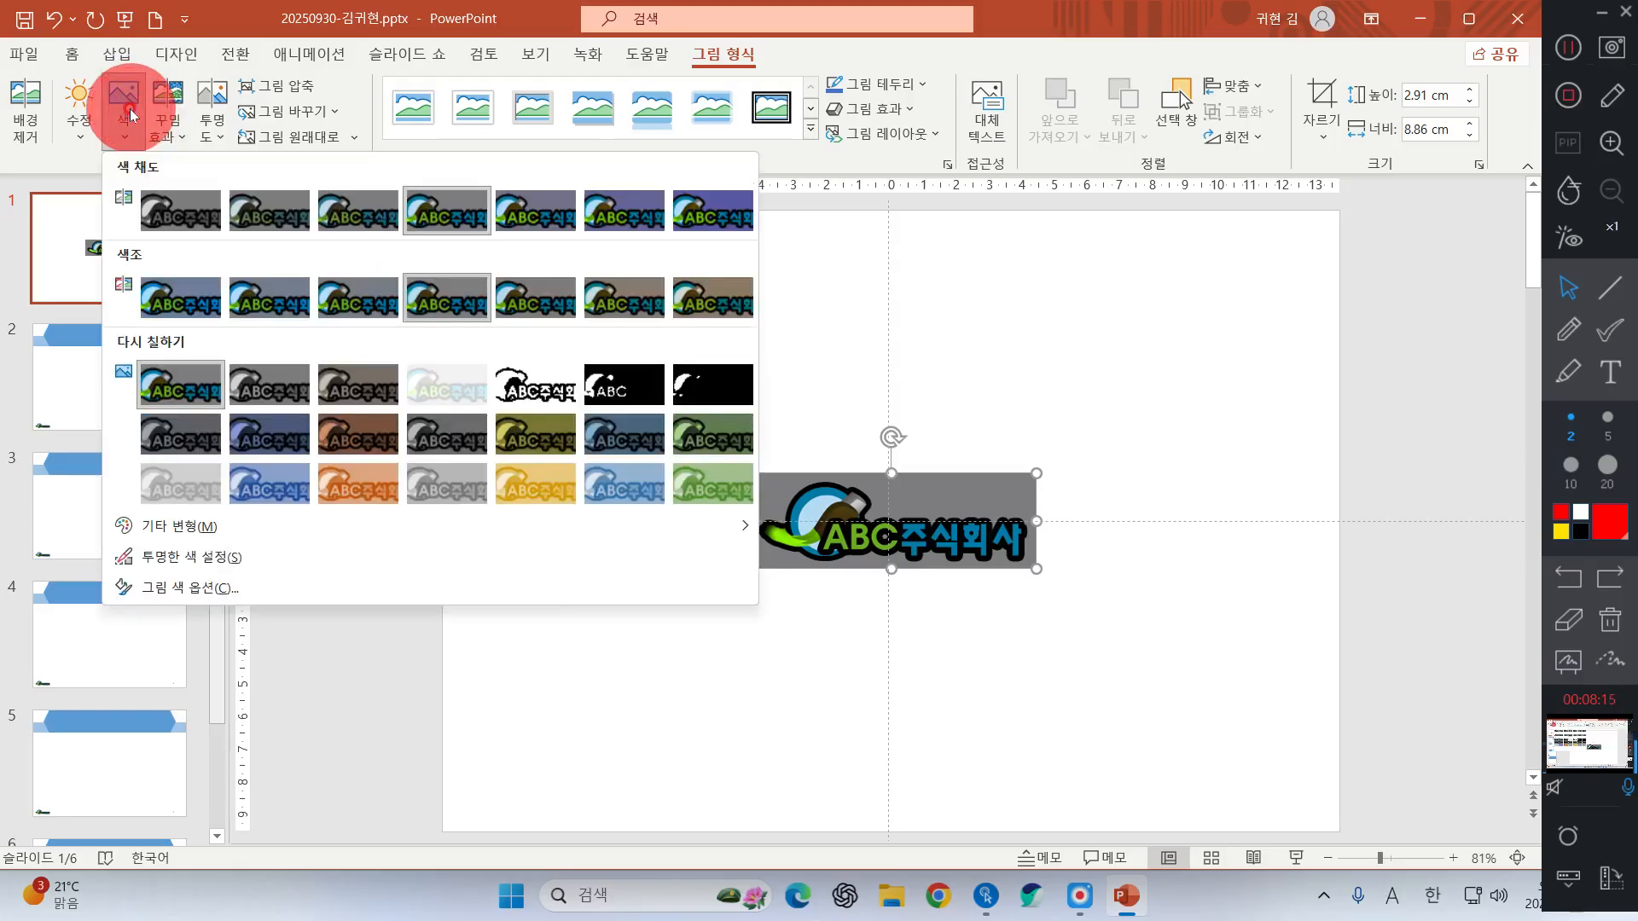
left_click(213, 563)
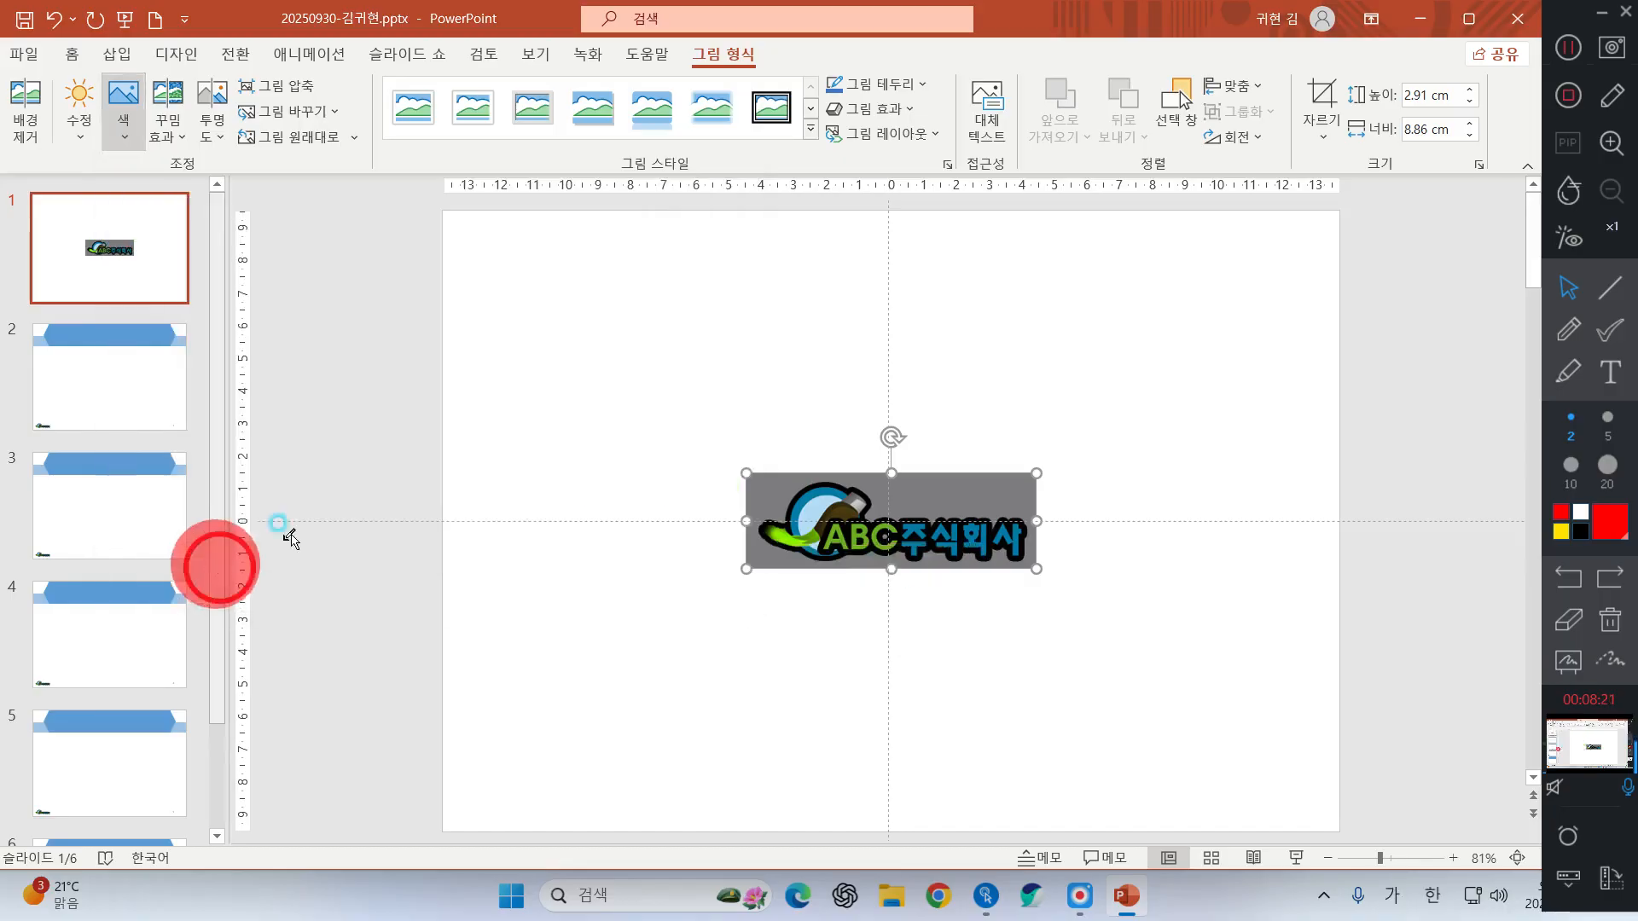
left_click(948, 491)
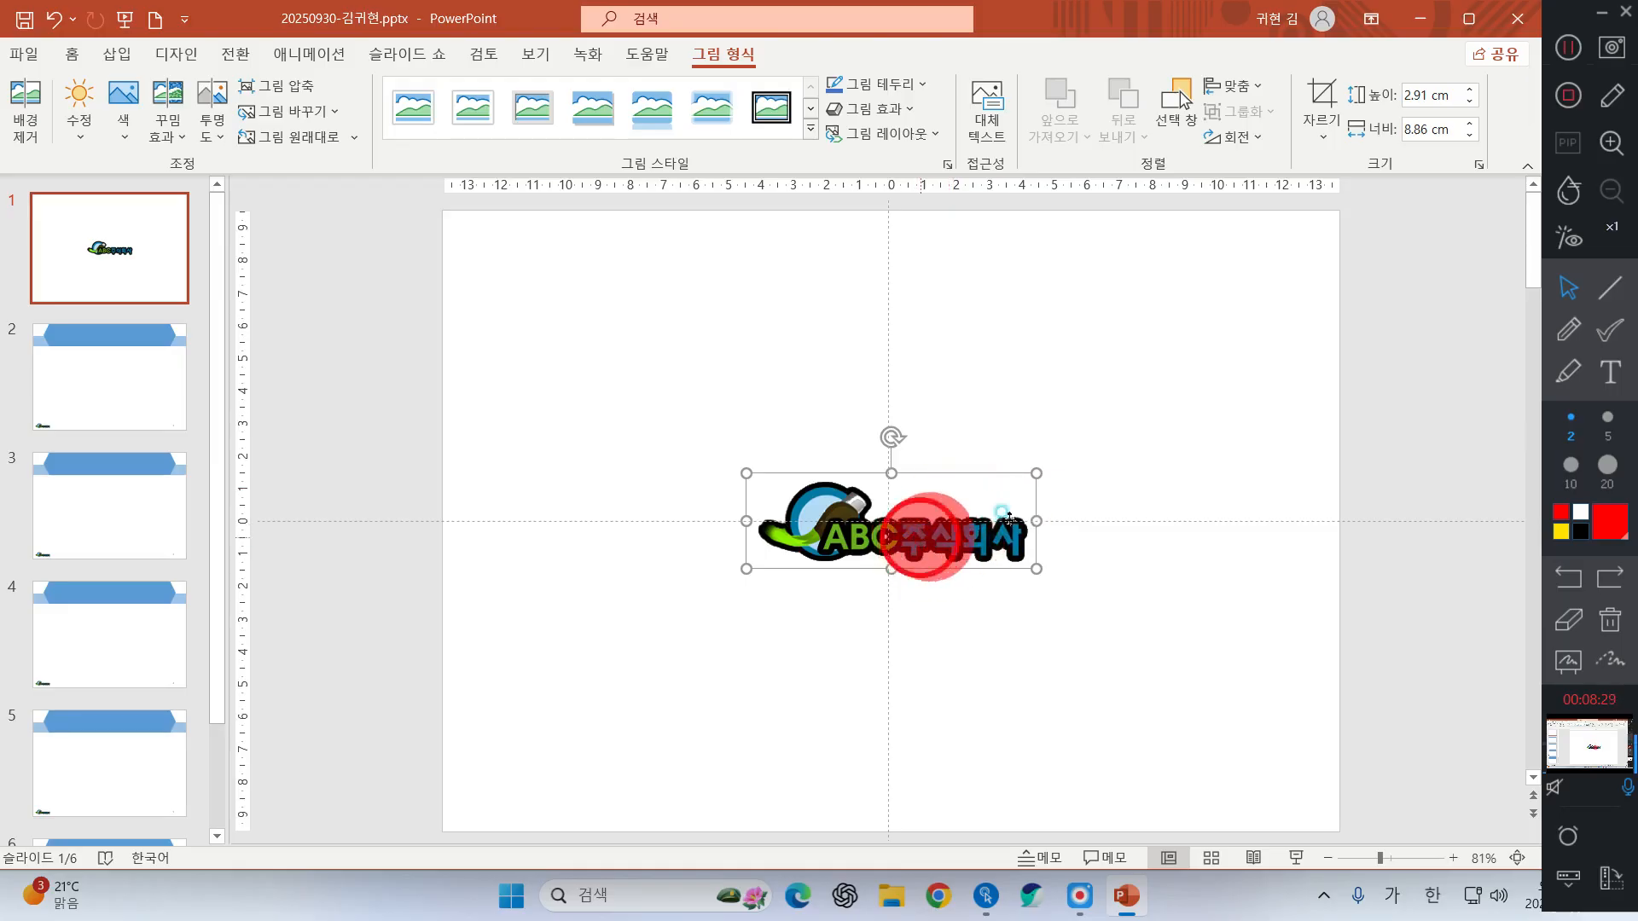
- Move the logo to the slide's upper-right corner and shrink it to about 1.65 cm high and 5.02 cm wide
left_click_drag(933, 533, 1219, 284)
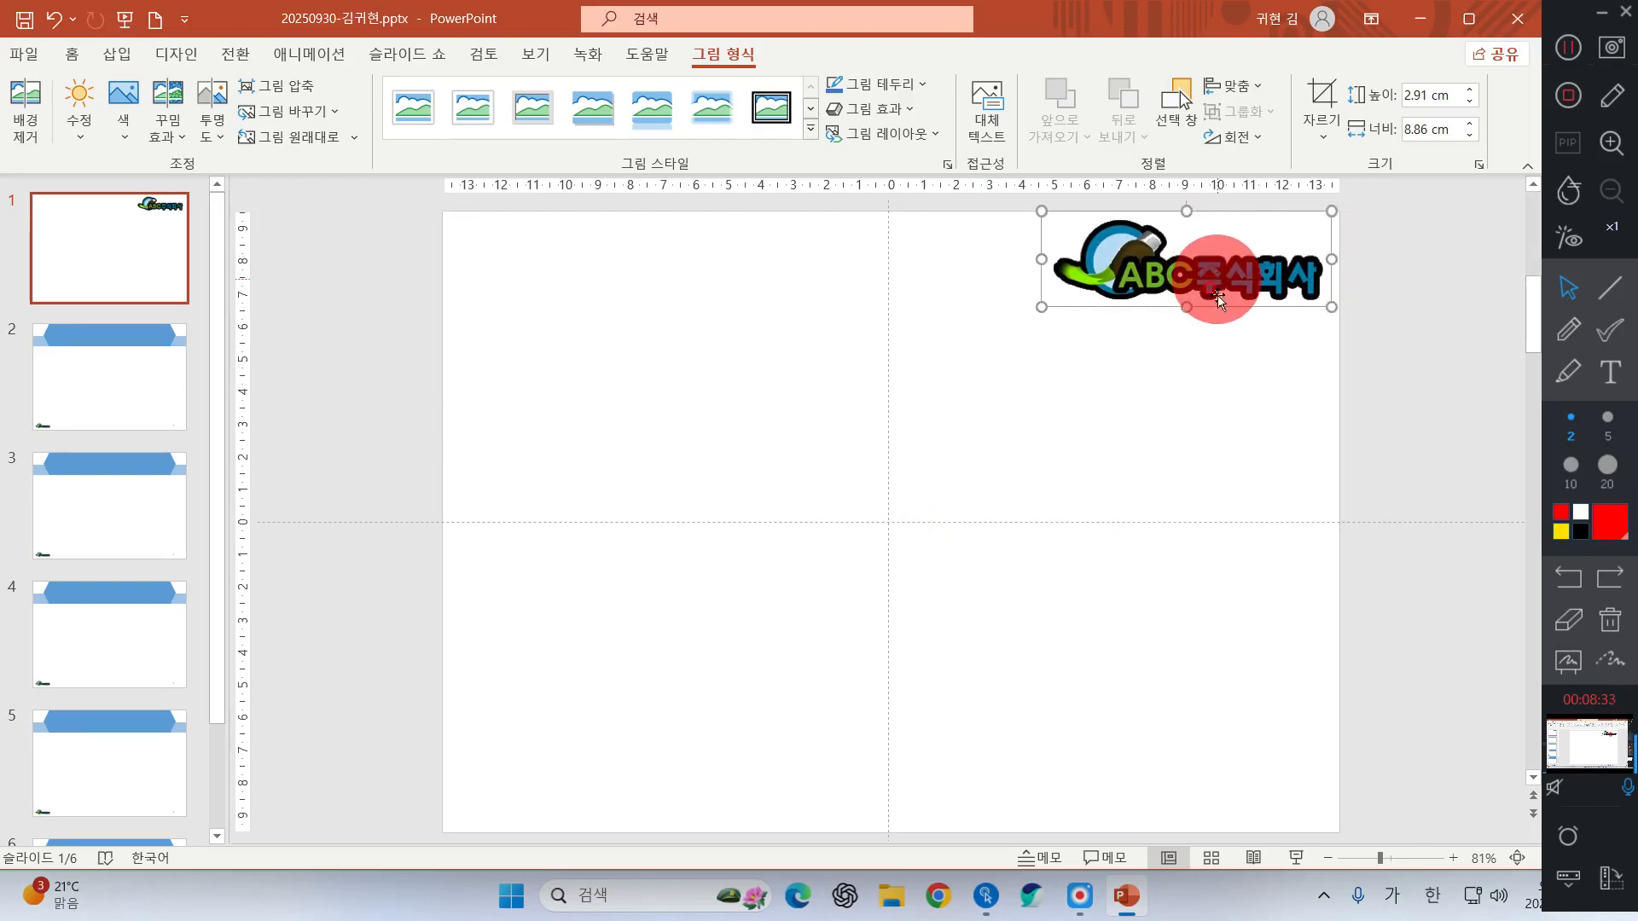
mouse_move(1177, 267)
left_mouse_down()
mouse_move(1140, 260)
mouse_move(1148, 275)
left_mouse_up()
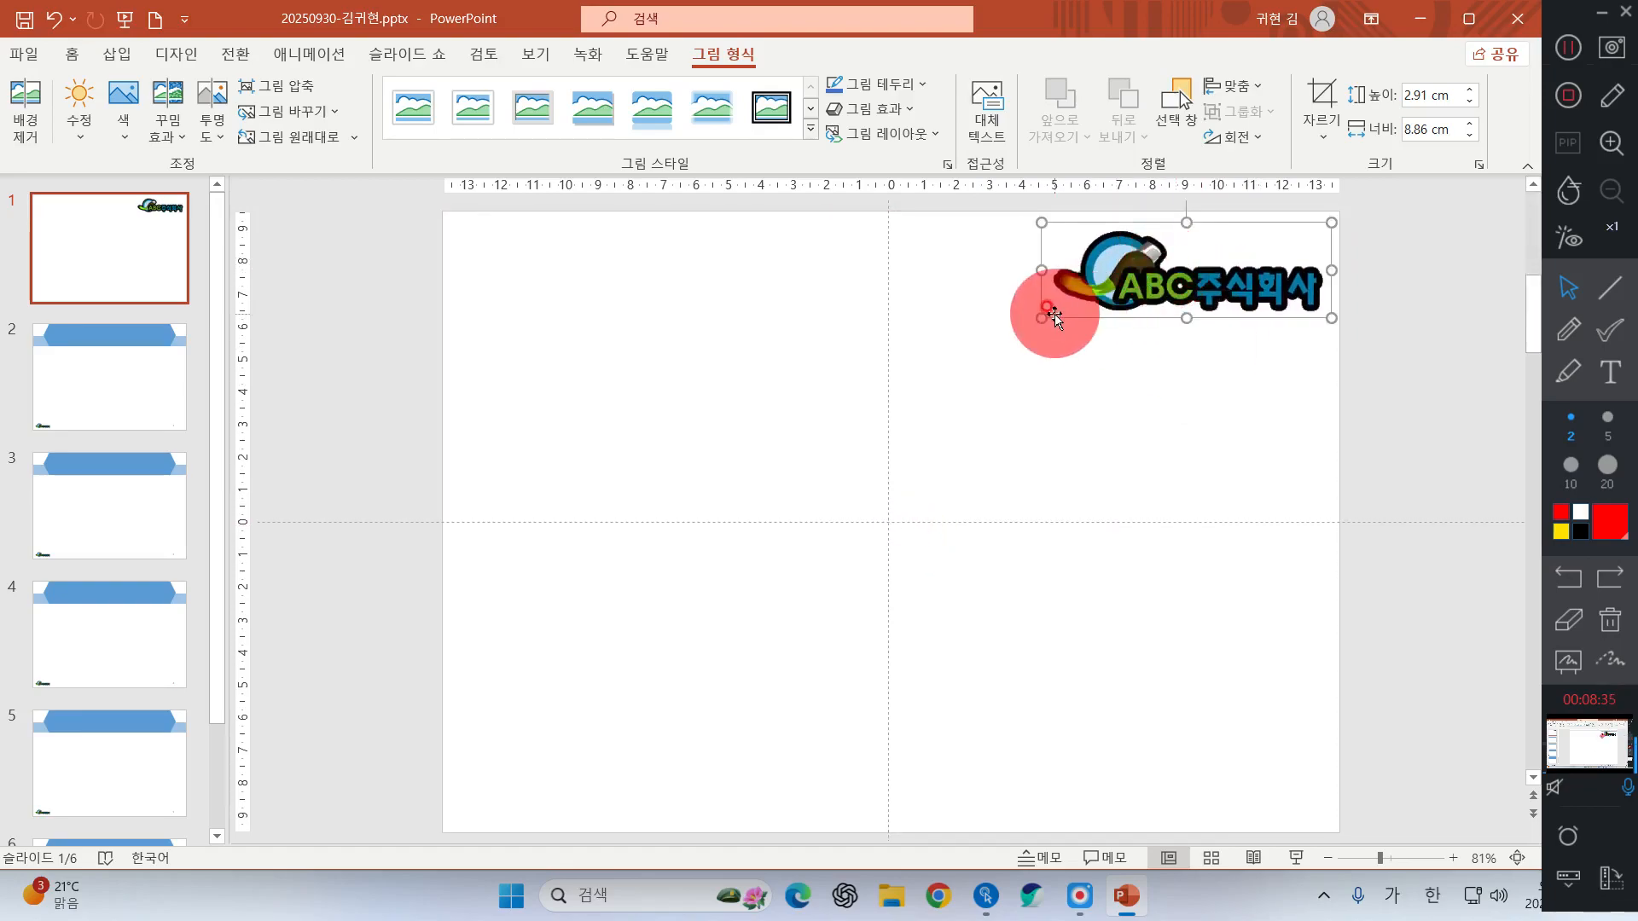
left_click_drag(1042, 318, 1157, 266)
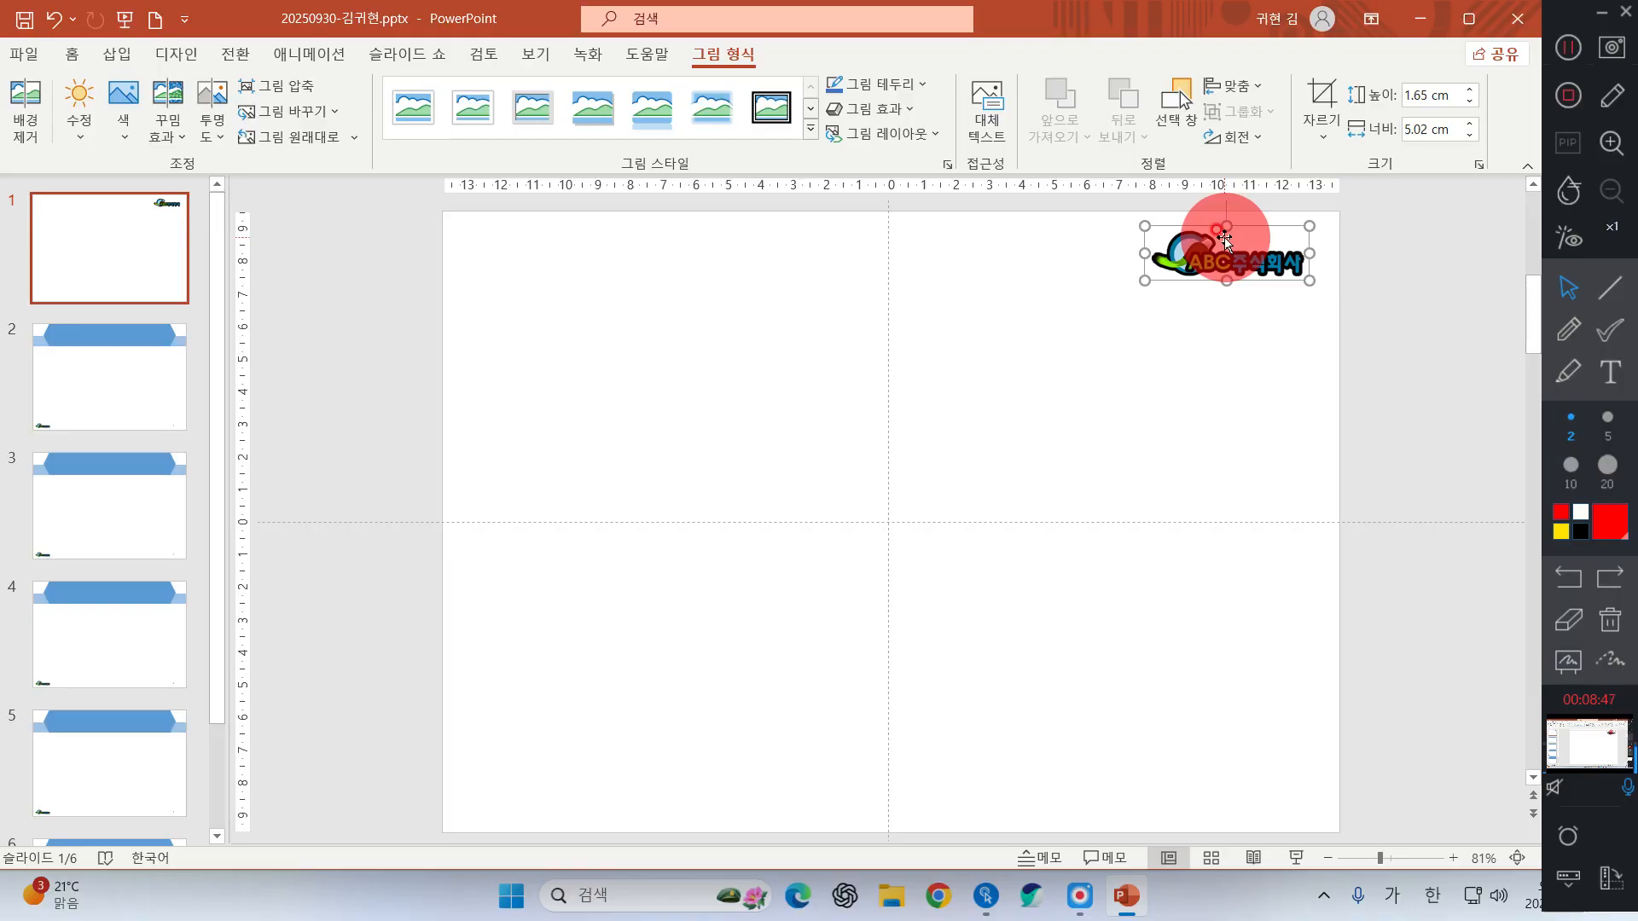
left_click(535, 51)
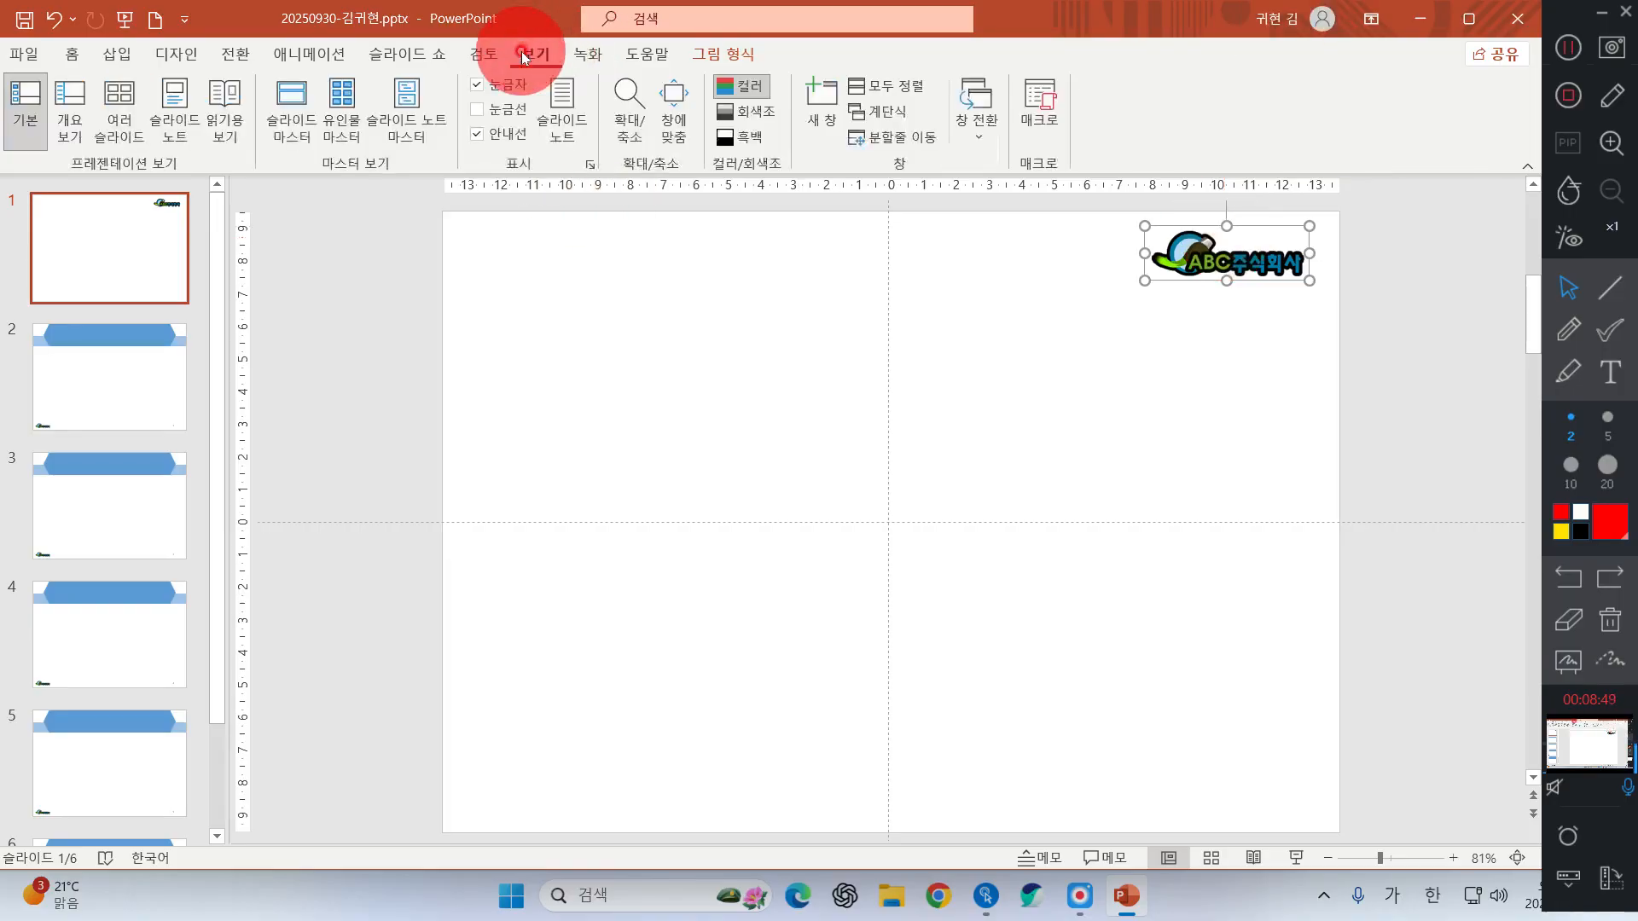
- Draw an L-shape about 19.05 cm high and 13.66 cm wide, covering the left half of slide 1
left_click(72, 53)
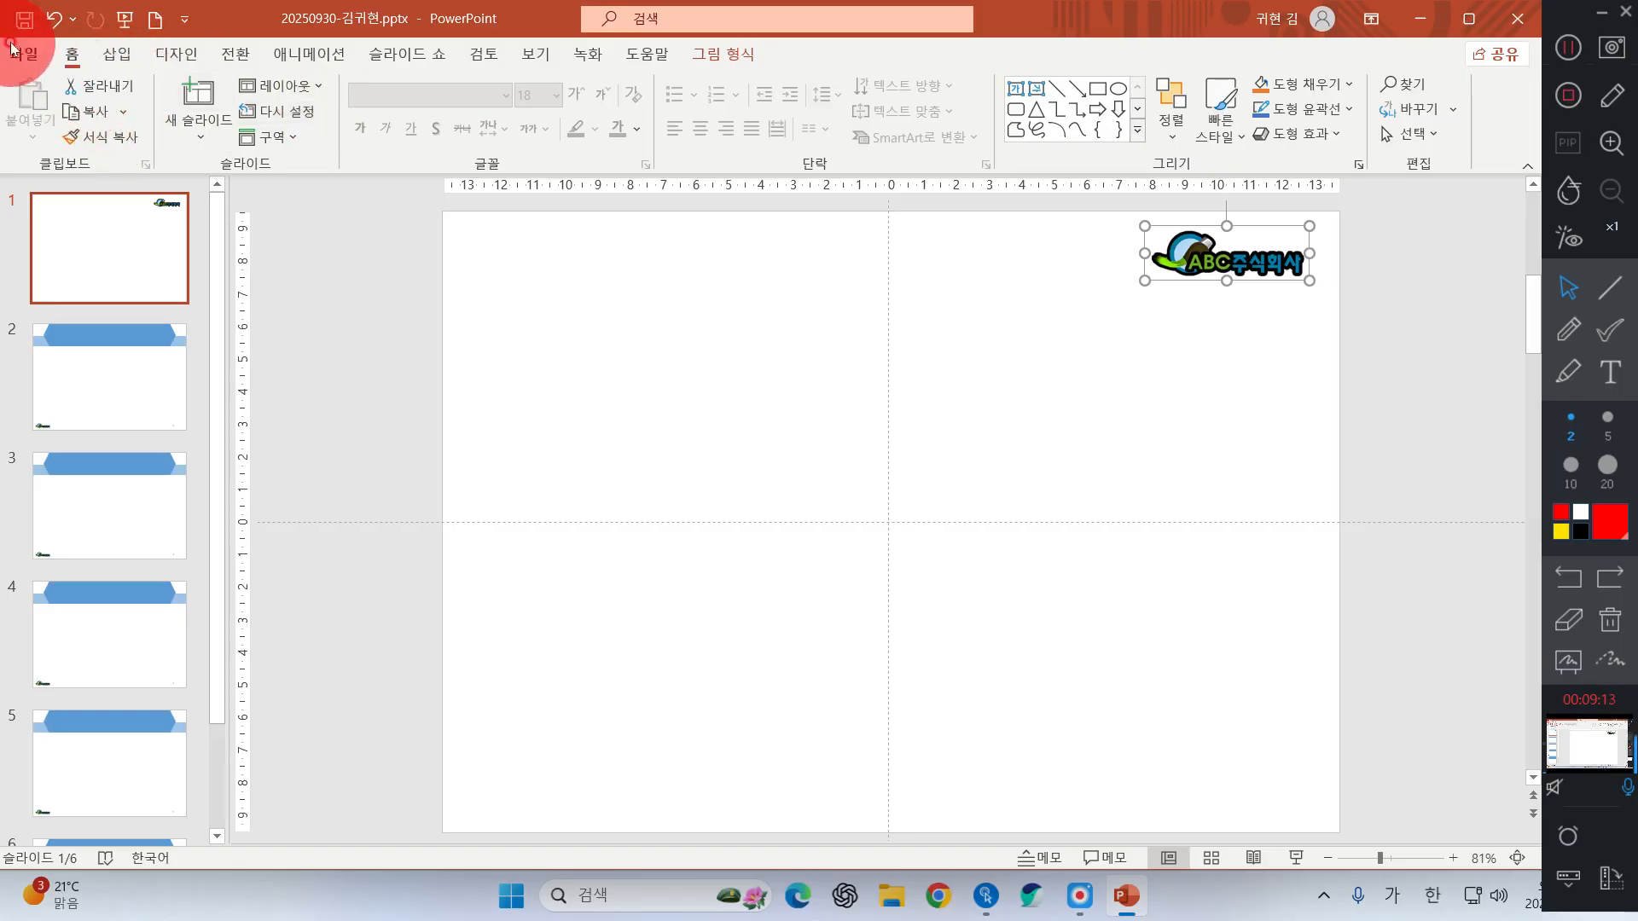
left_click(1135, 137)
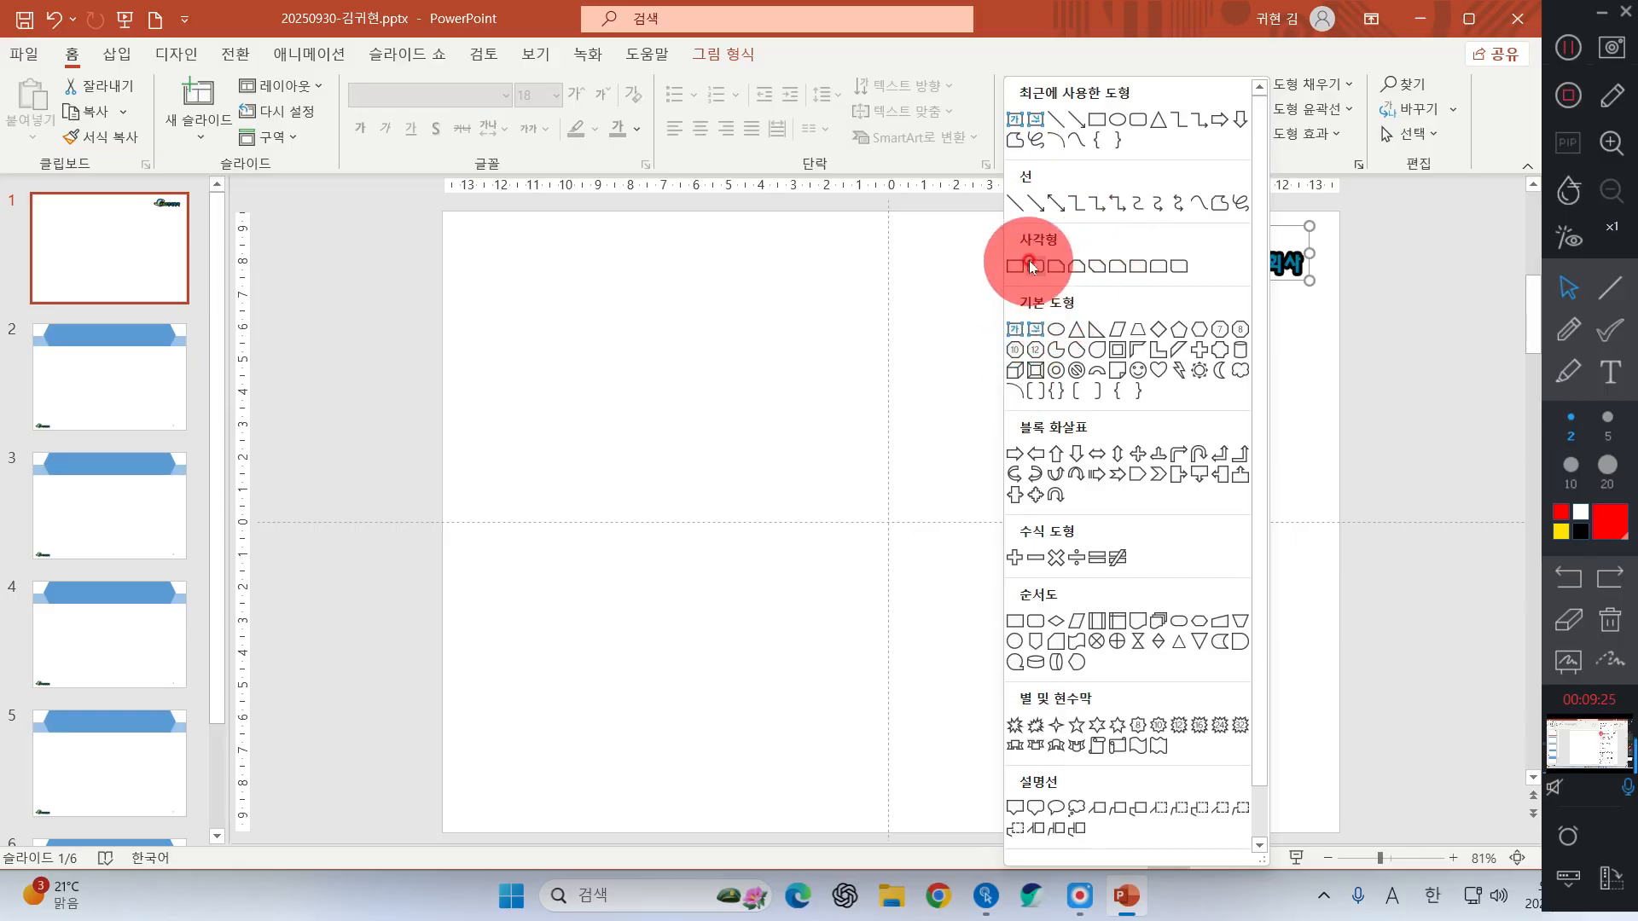
left_click(1158, 350)
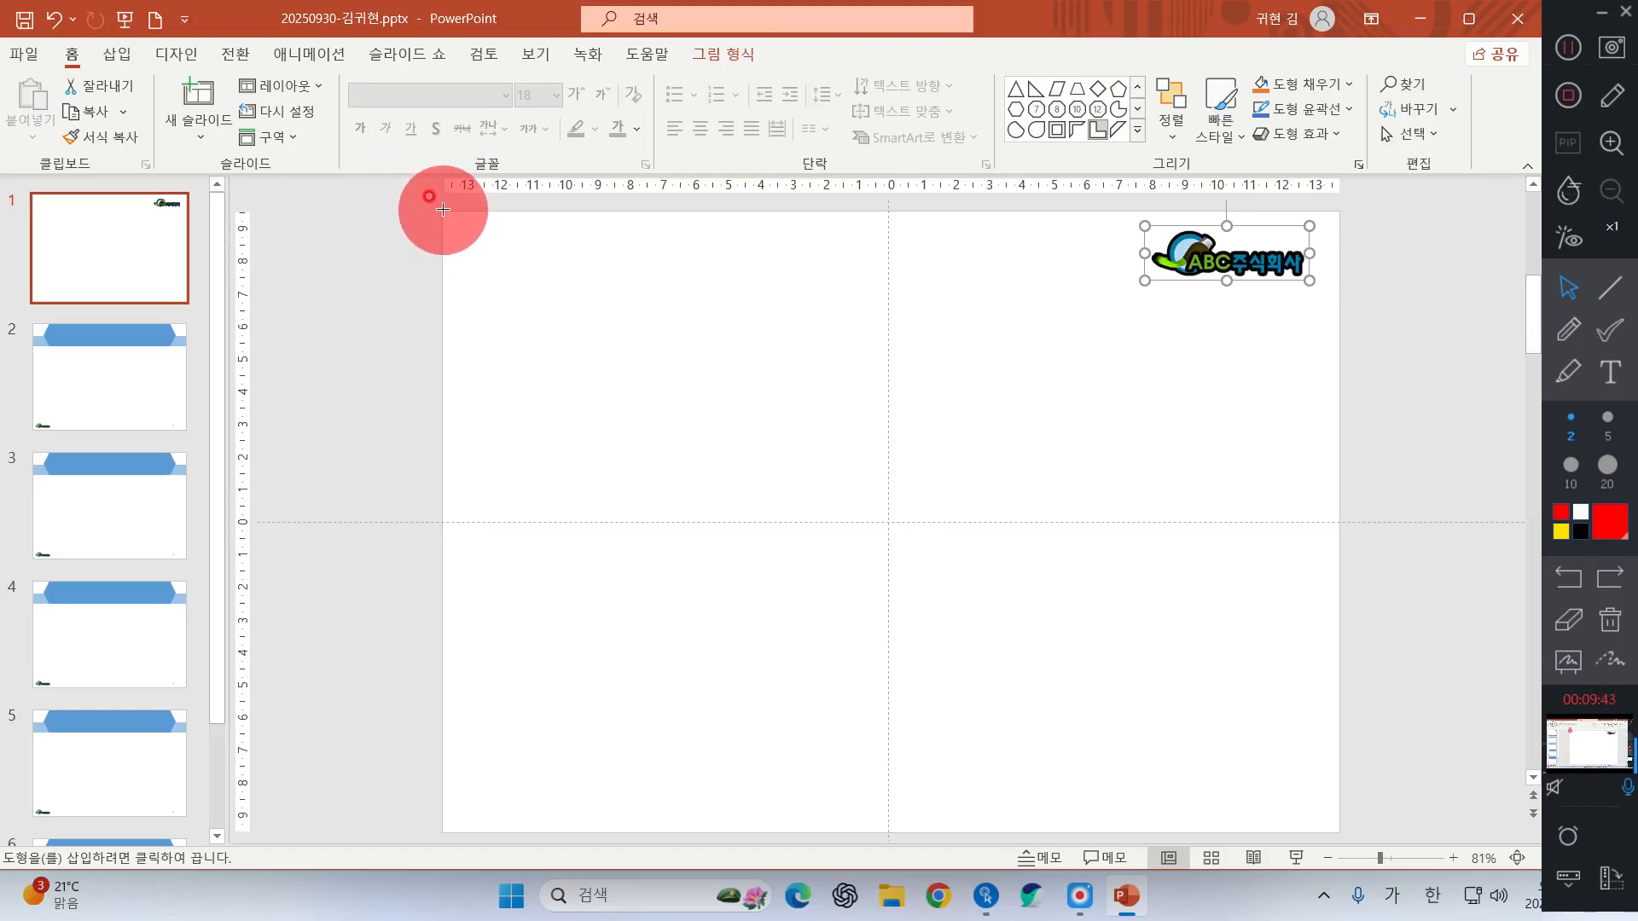
mouse_move(442, 210)
left_mouse_down()
mouse_move(622, 450)
mouse_move(760, 752)
mouse_move(875, 798)
mouse_move(888, 832)
left_mouse_up()
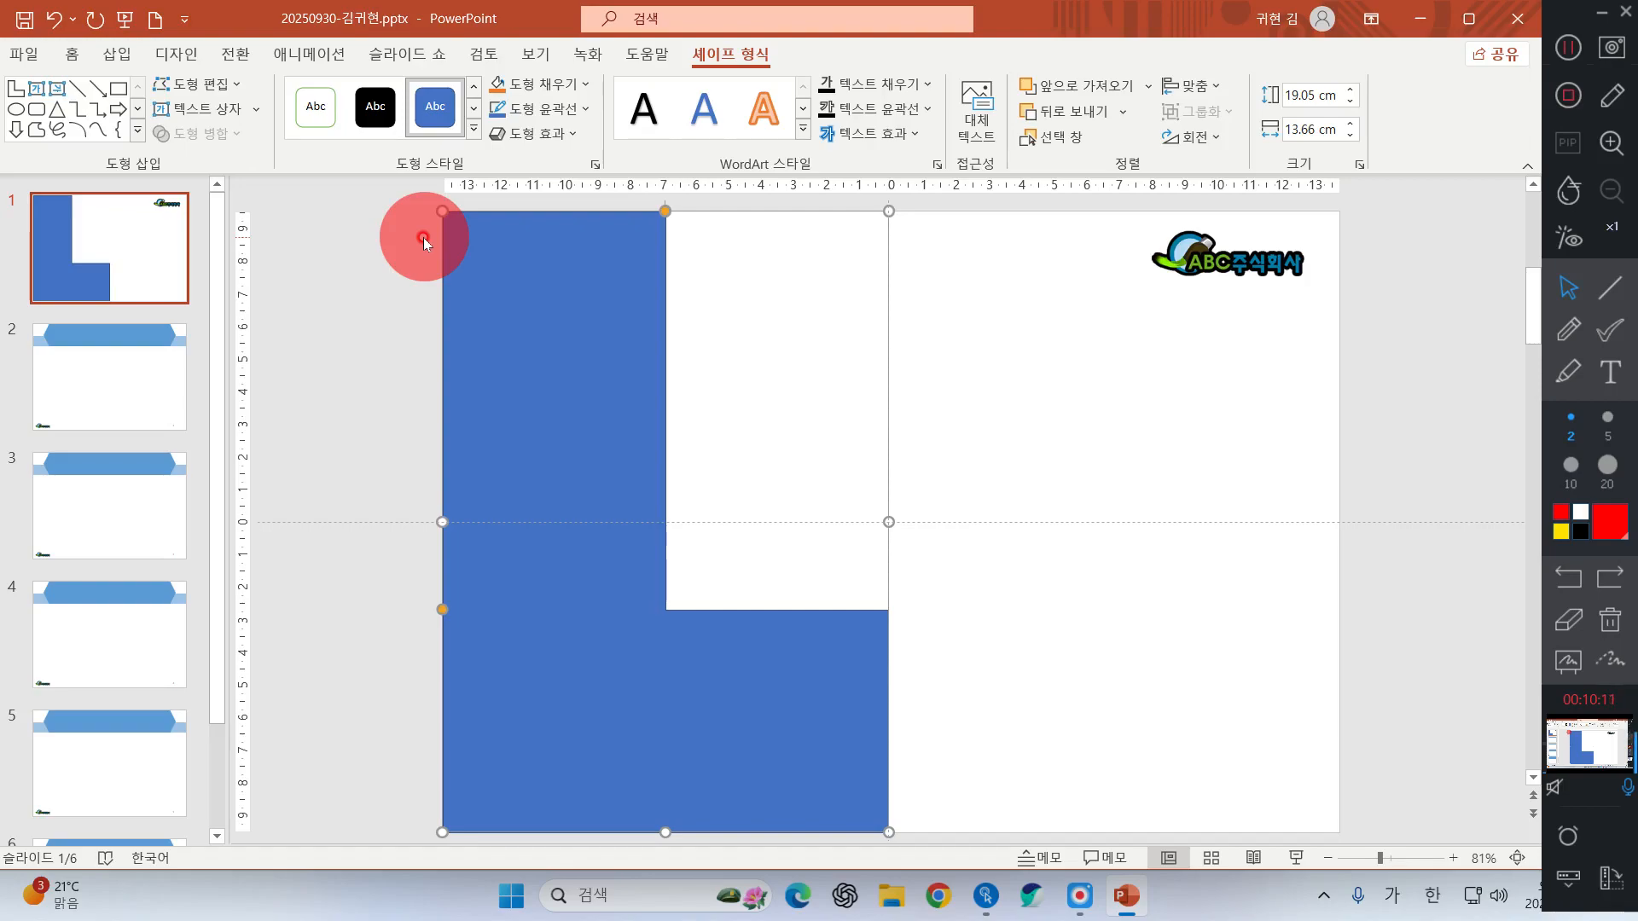
- Fill the L-shape with the picture 그림2.jpg from the ITQ\Picture folder in Documents
right_click(595, 419)
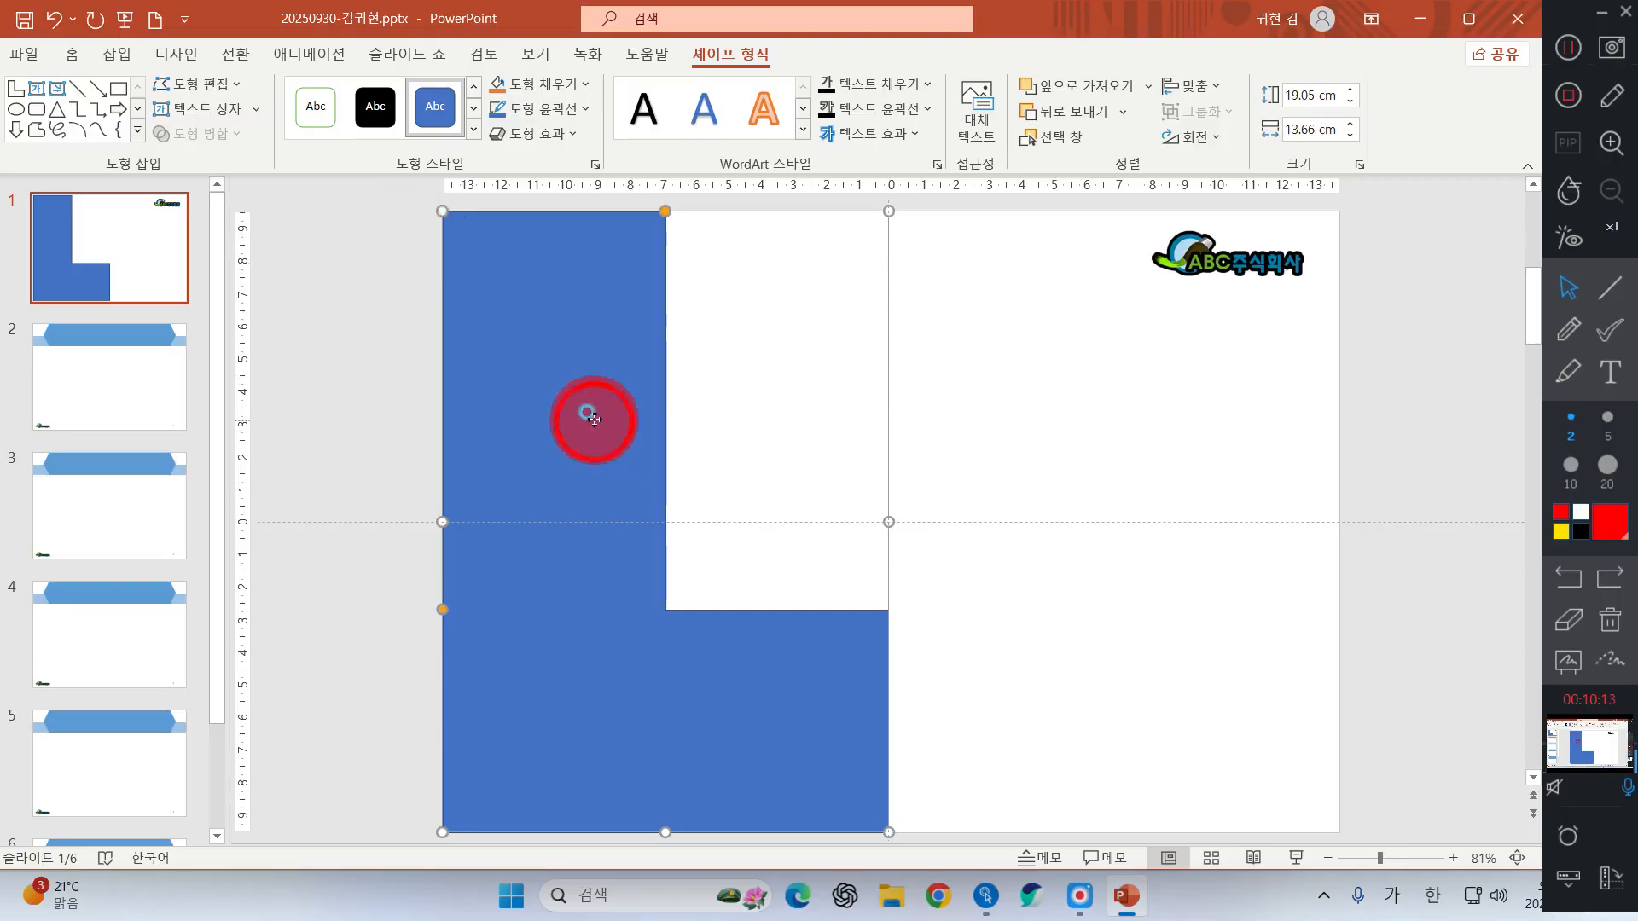
left_click(542, 85)
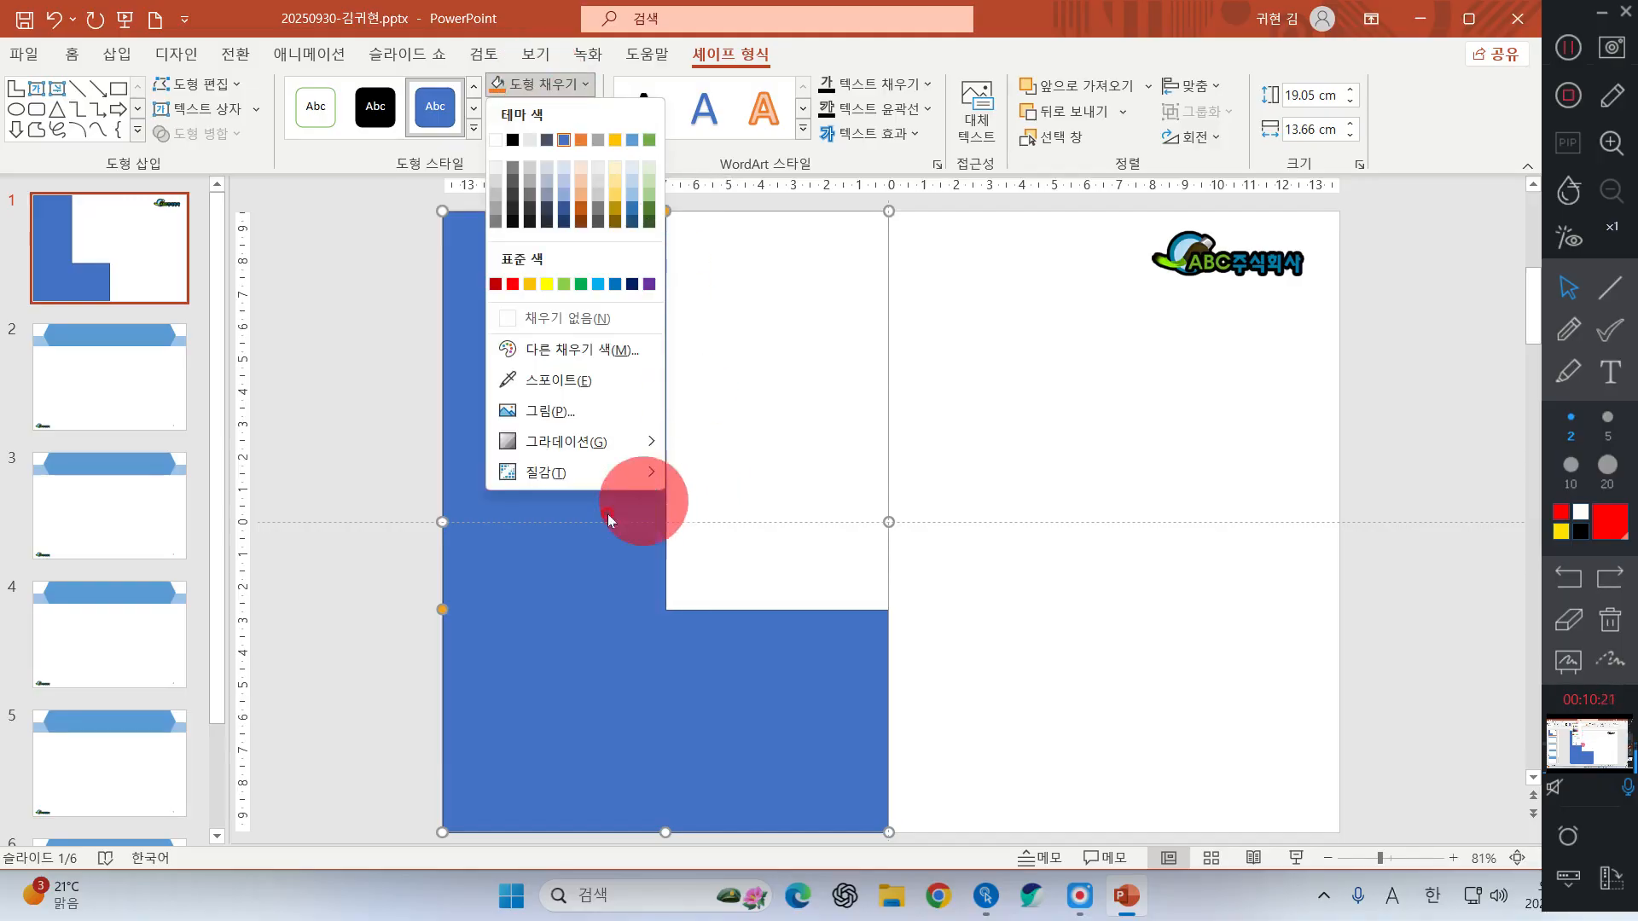
left_click(554, 411)
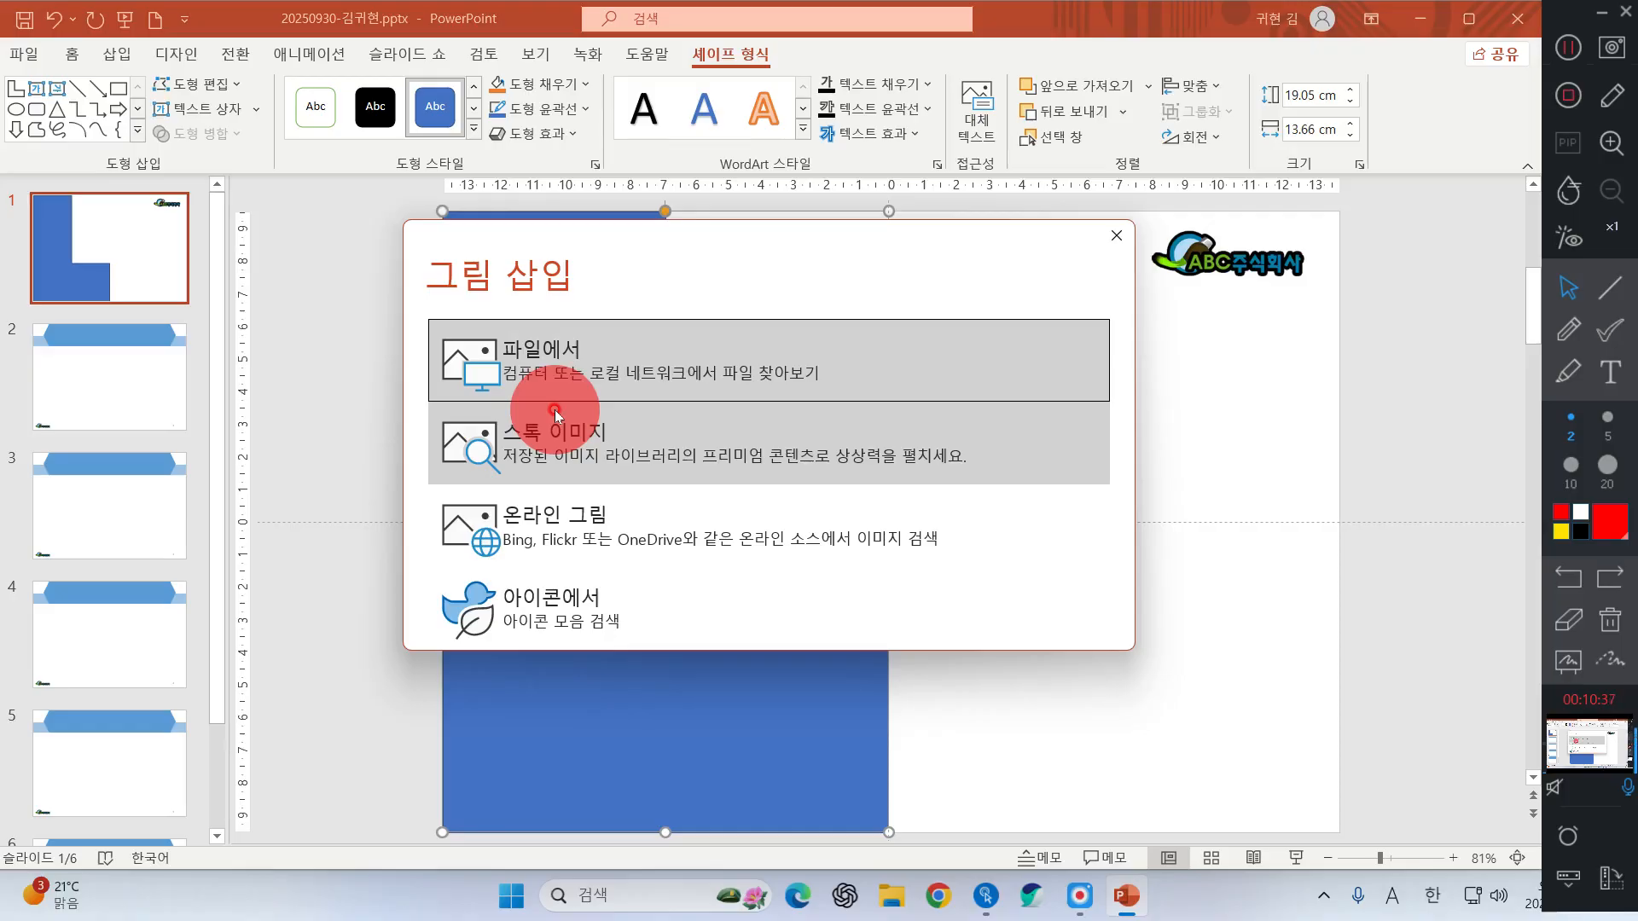
left_click(595, 375)
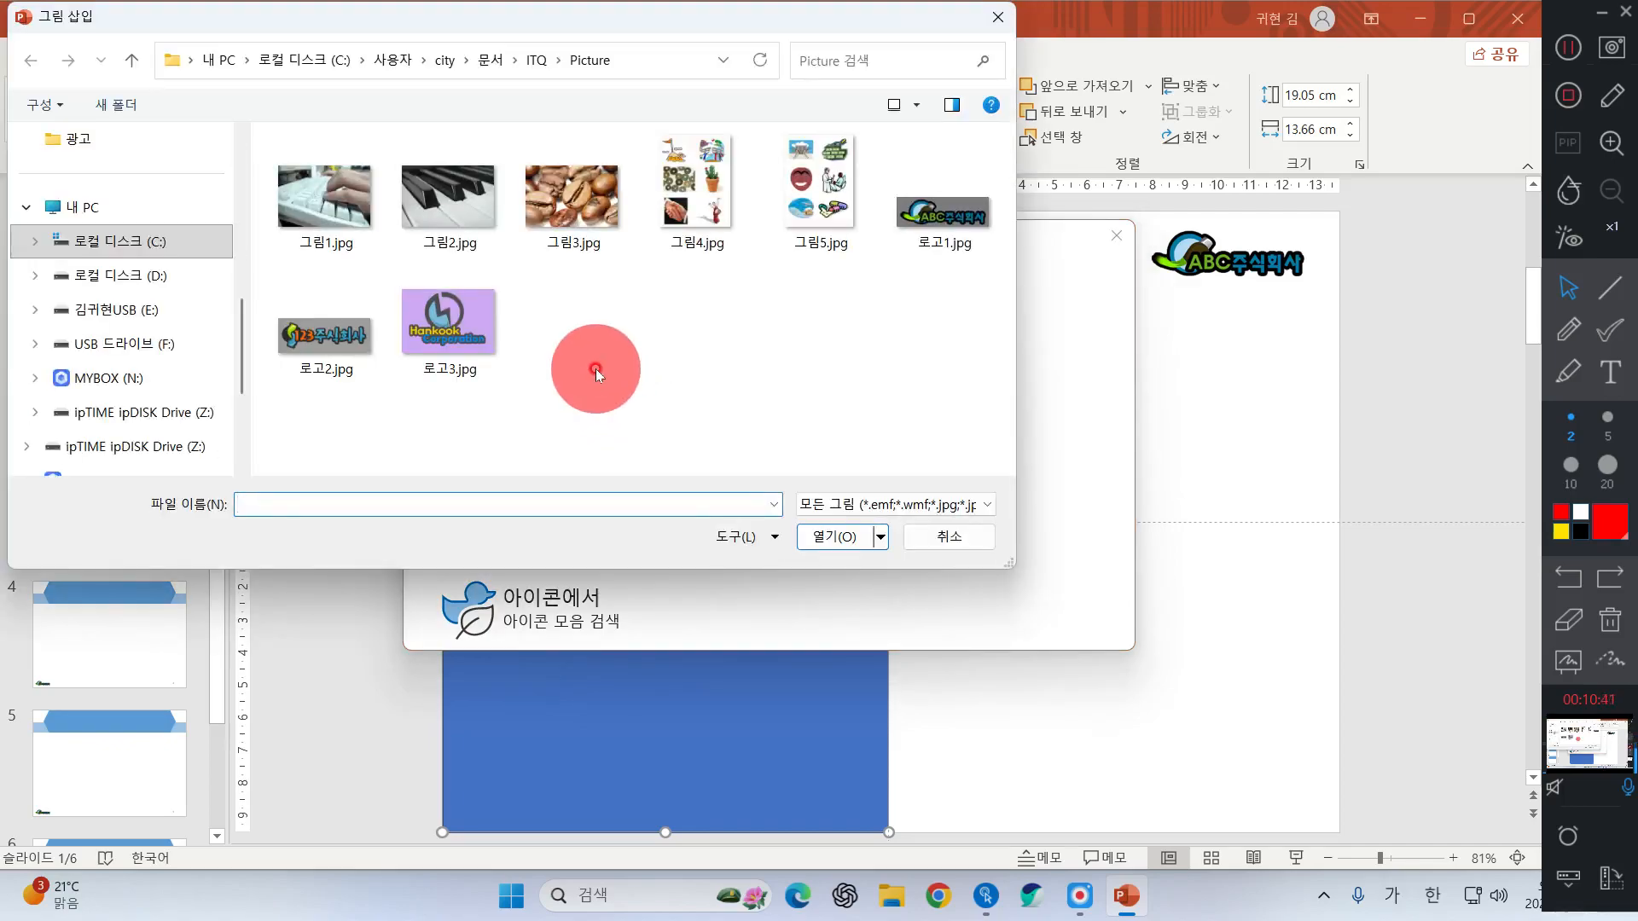
left_click(341, 192)
left_click(449, 211)
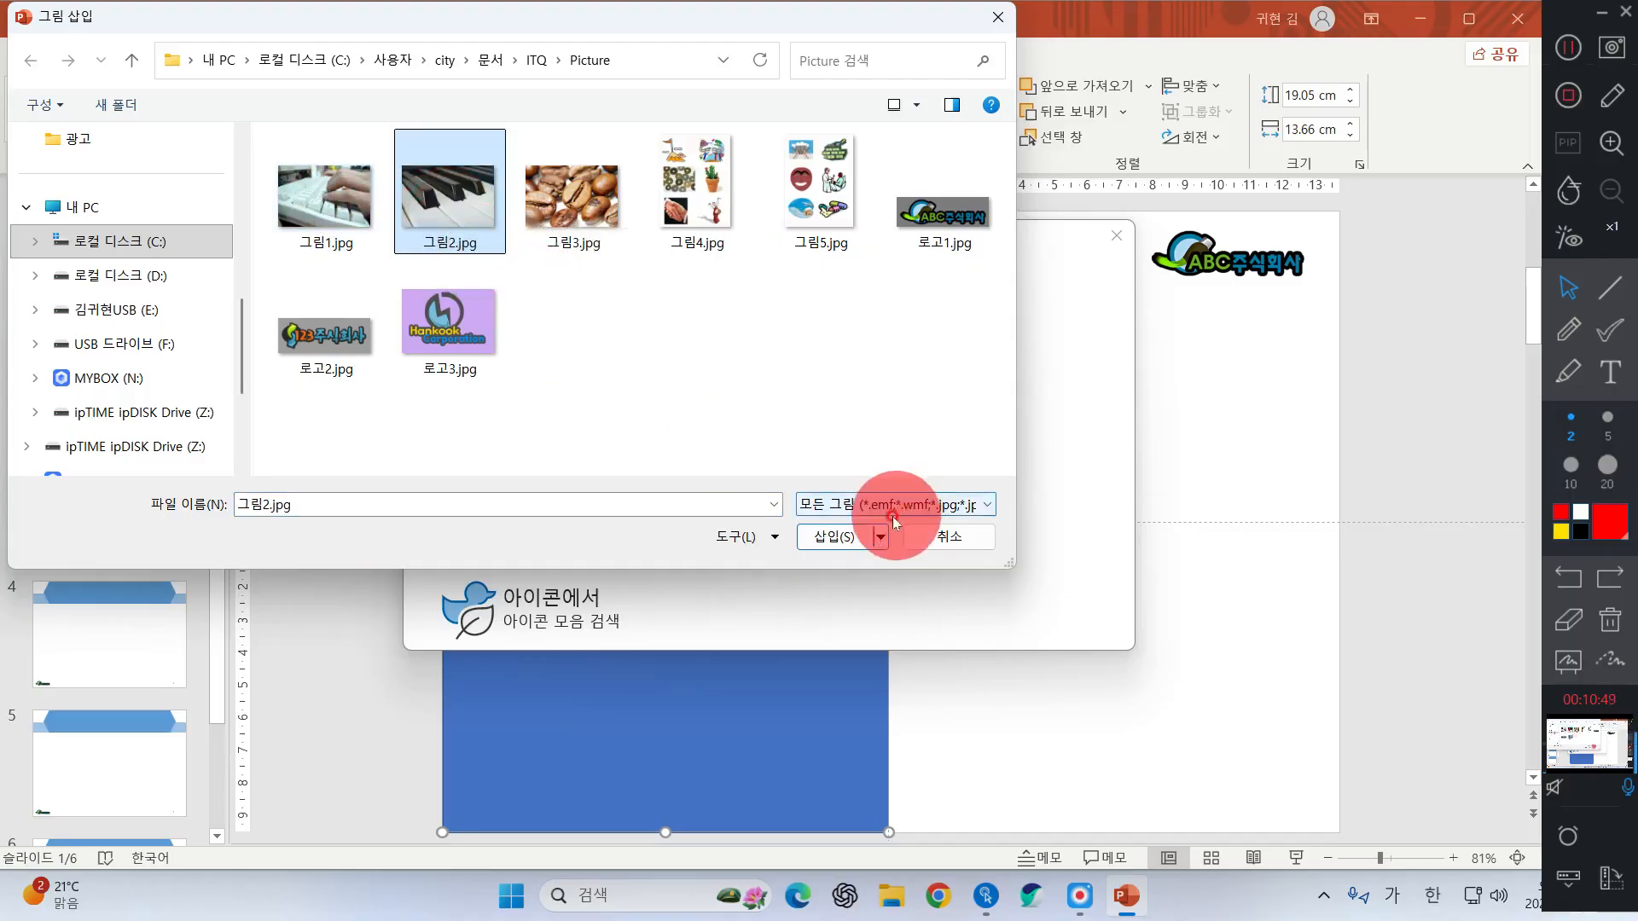
left_click(823, 541)
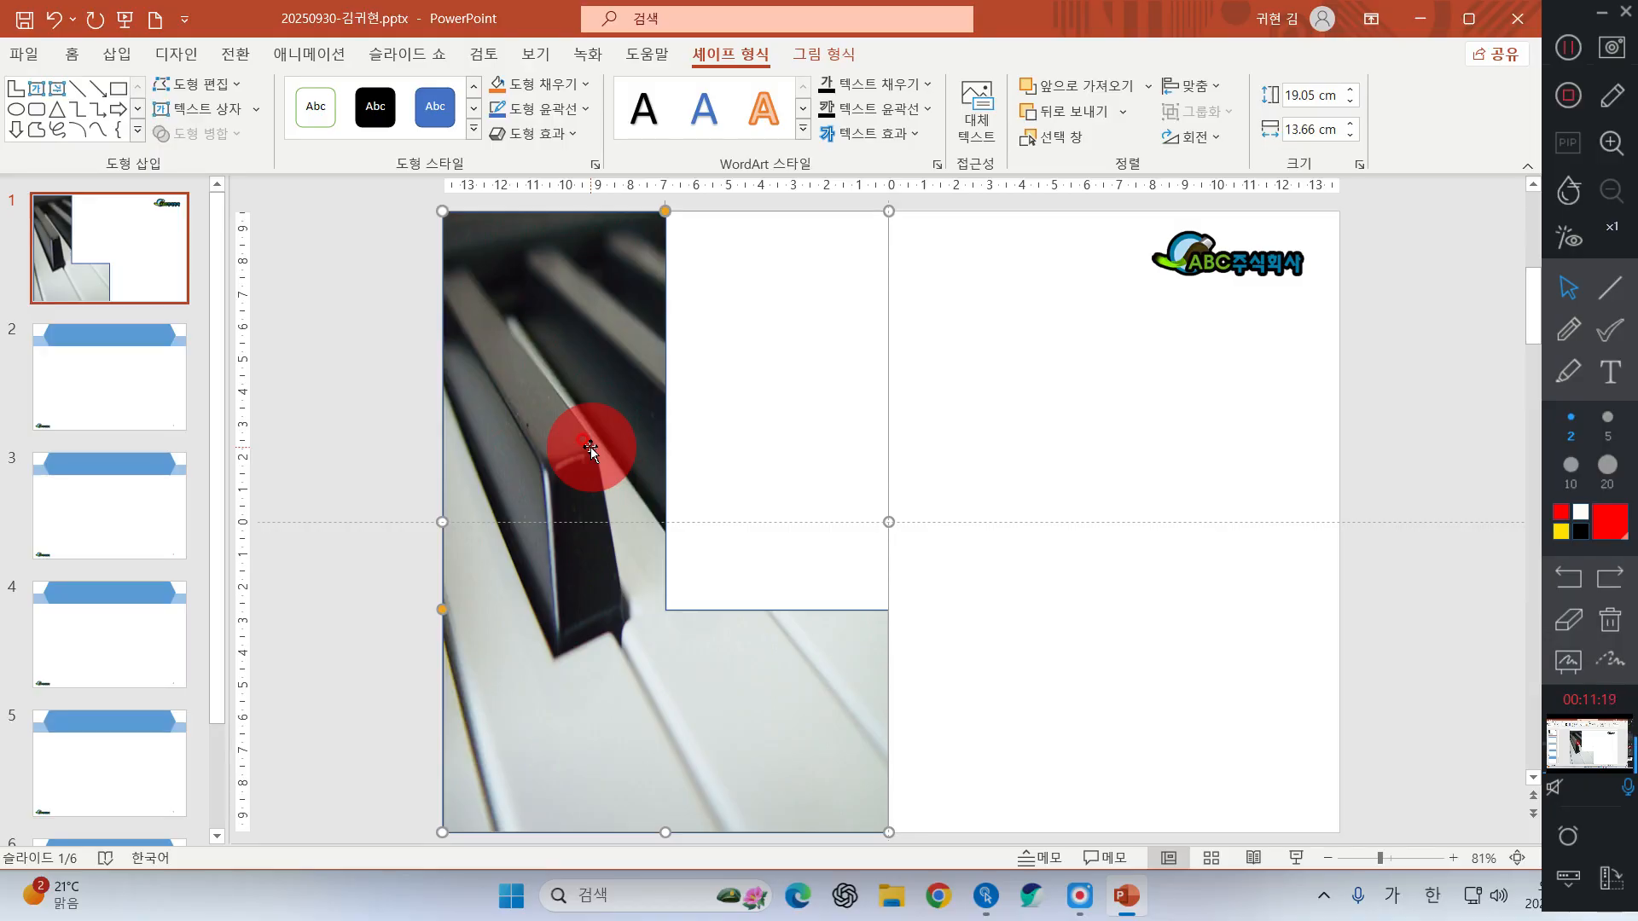
- Open the Format Picture settings for the picture-filled L-shape
right_click(548, 409)
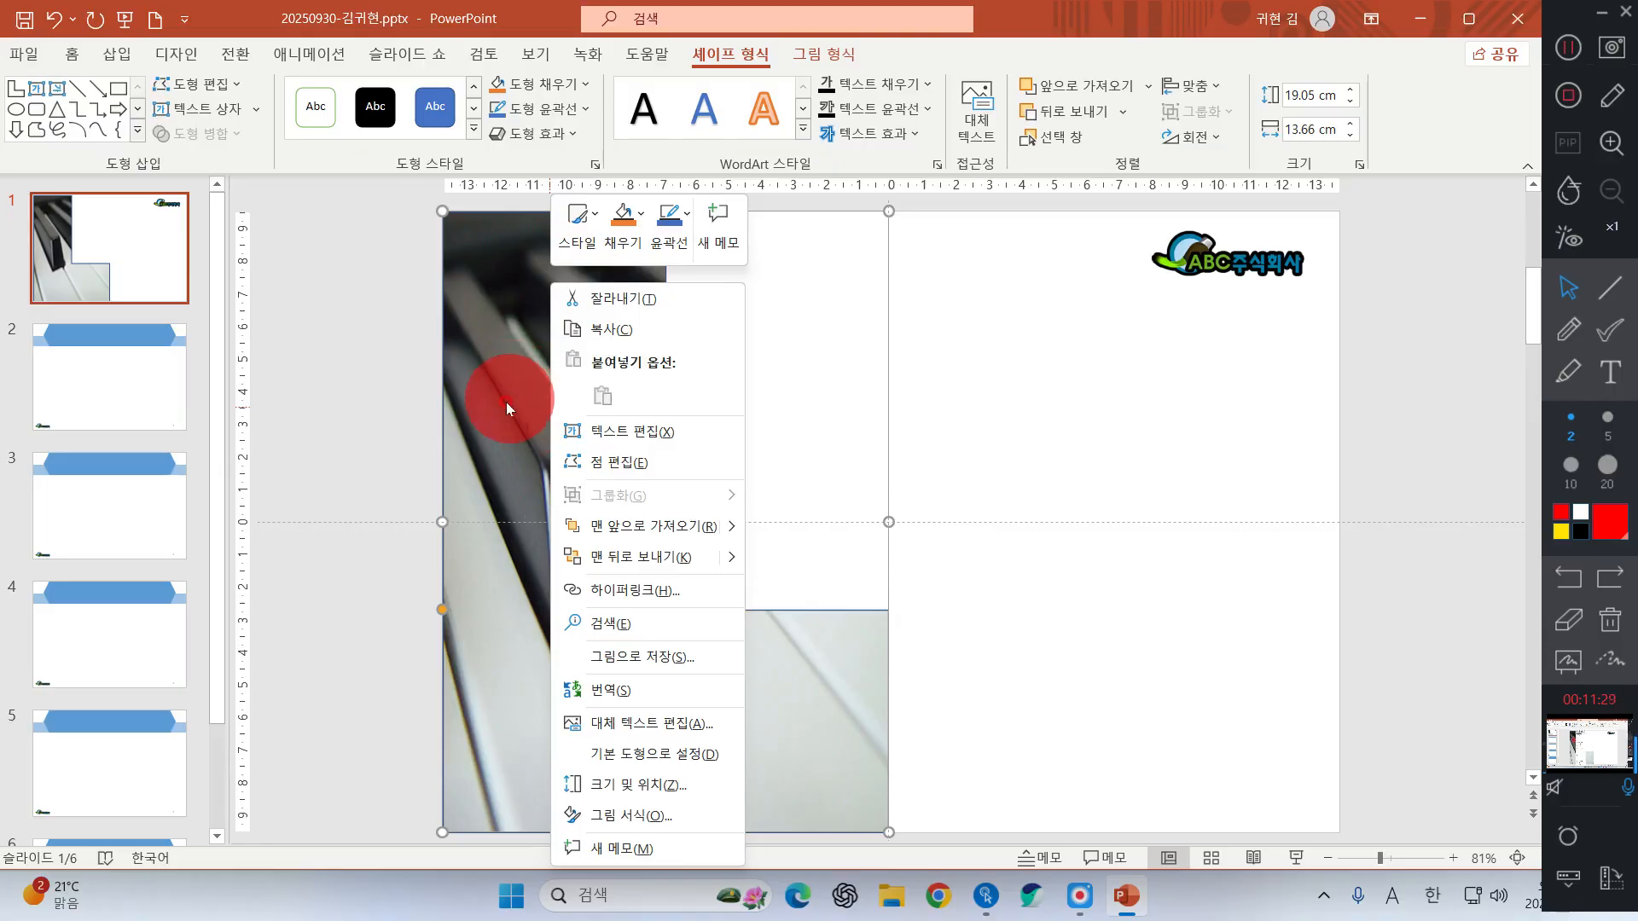
left_click(523, 351)
right_click(525, 350)
left_click_drag(500, 396, 490, 376)
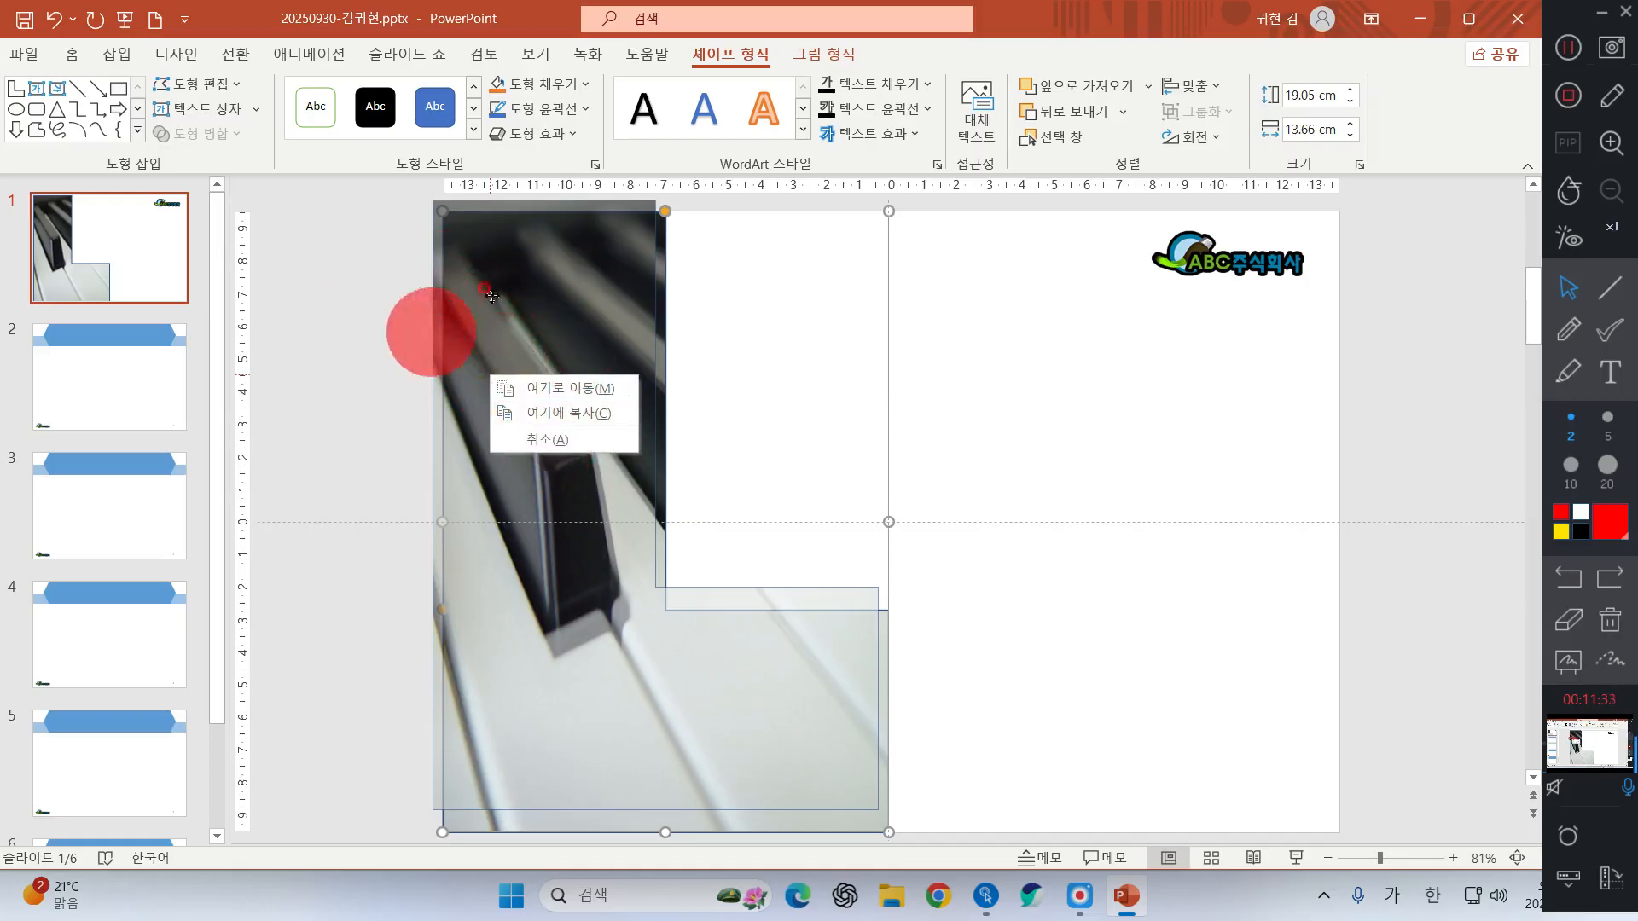
right_click(539, 299)
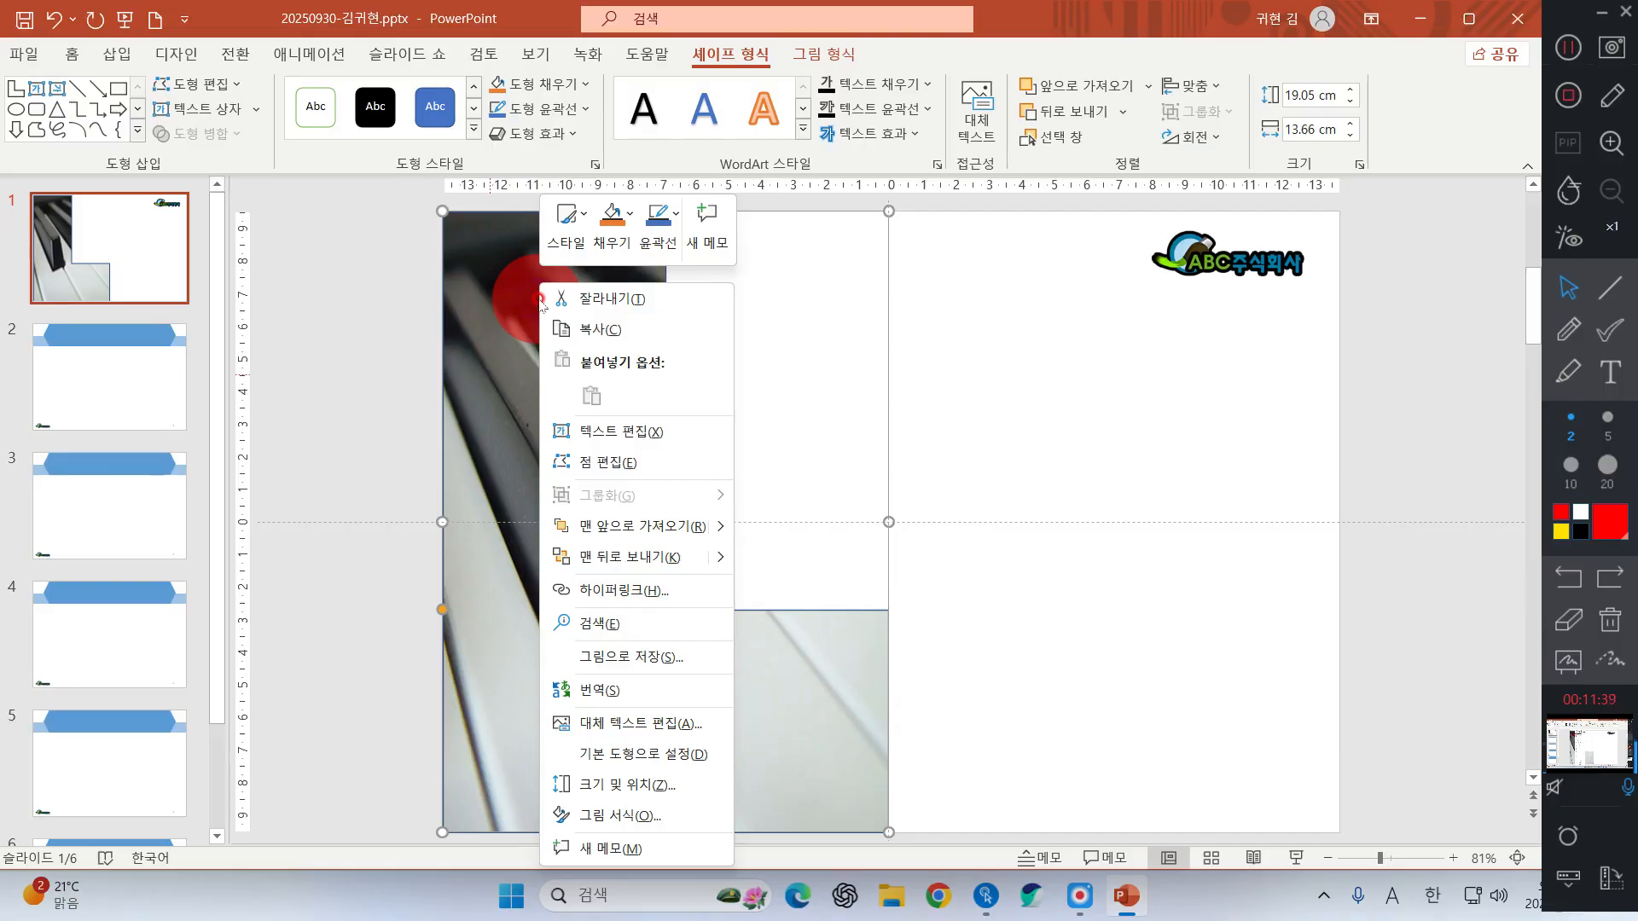
left_click(615, 816)
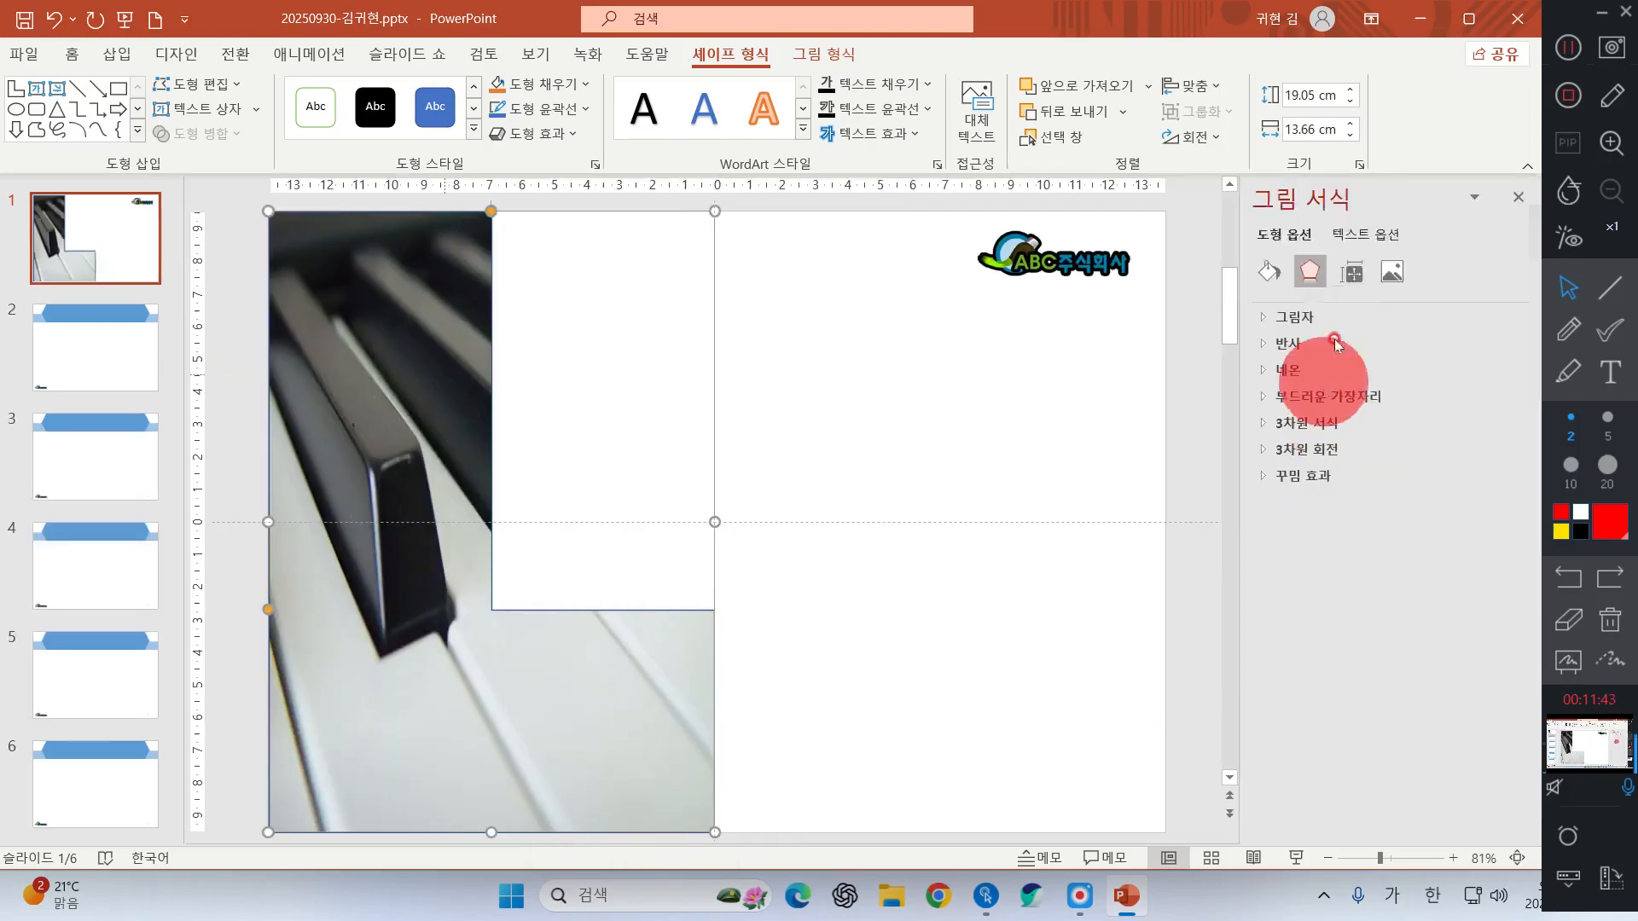
left_click(1609, 288)
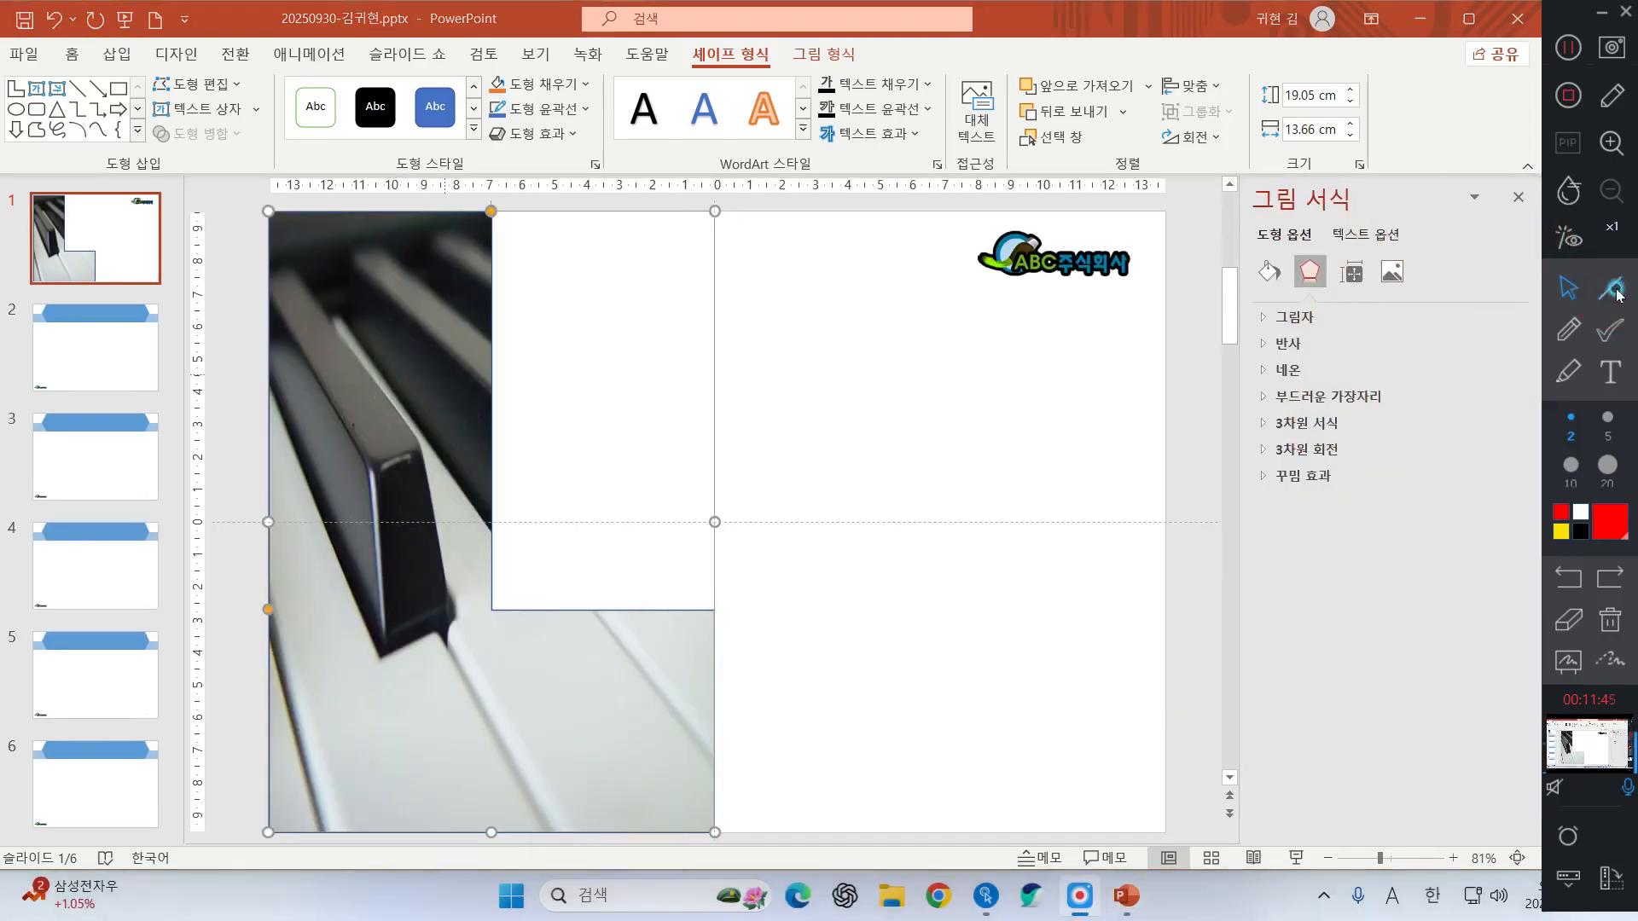
left_click(1616, 467)
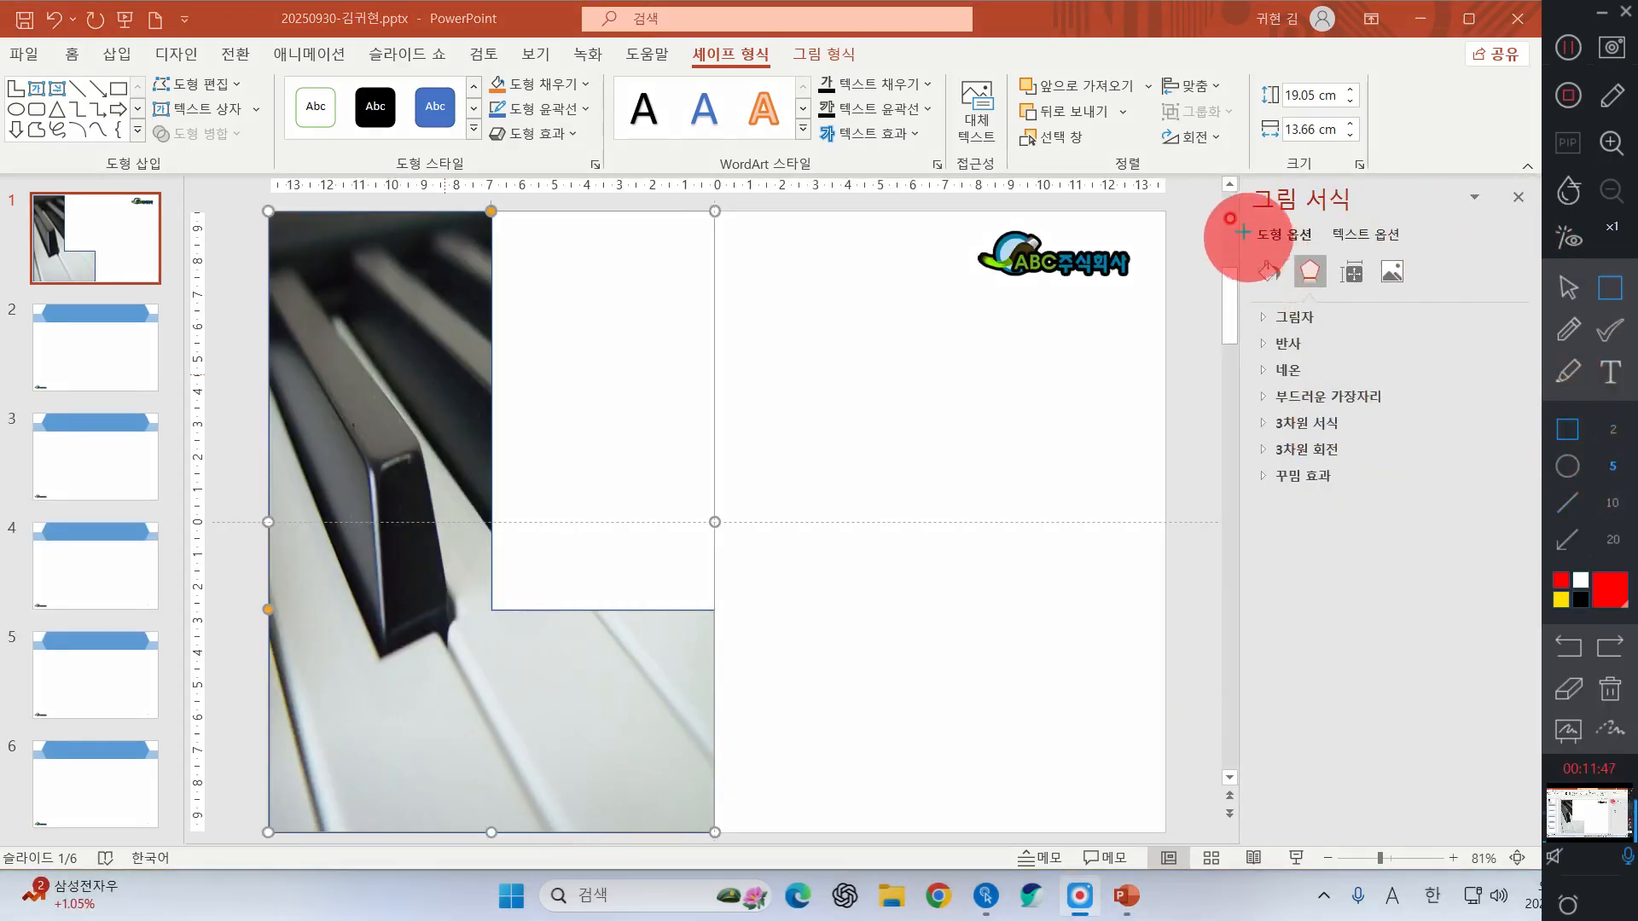
left_click_drag(1246, 181, 1356, 229)
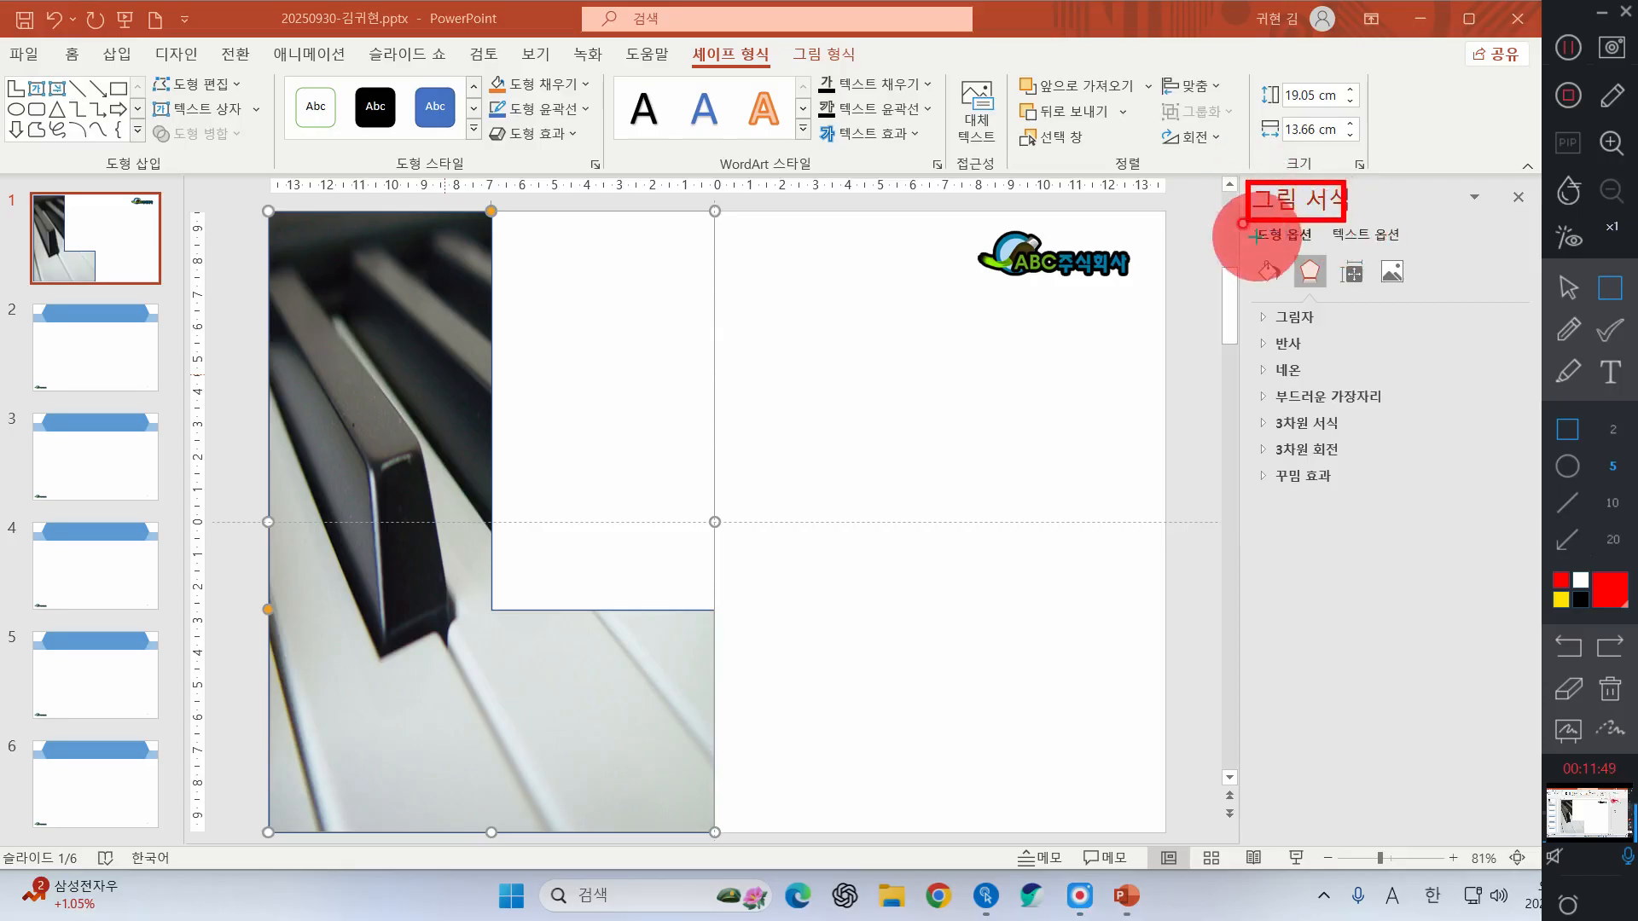
left_click_drag(1243, 249, 1286, 294)
left_click(1566, 287)
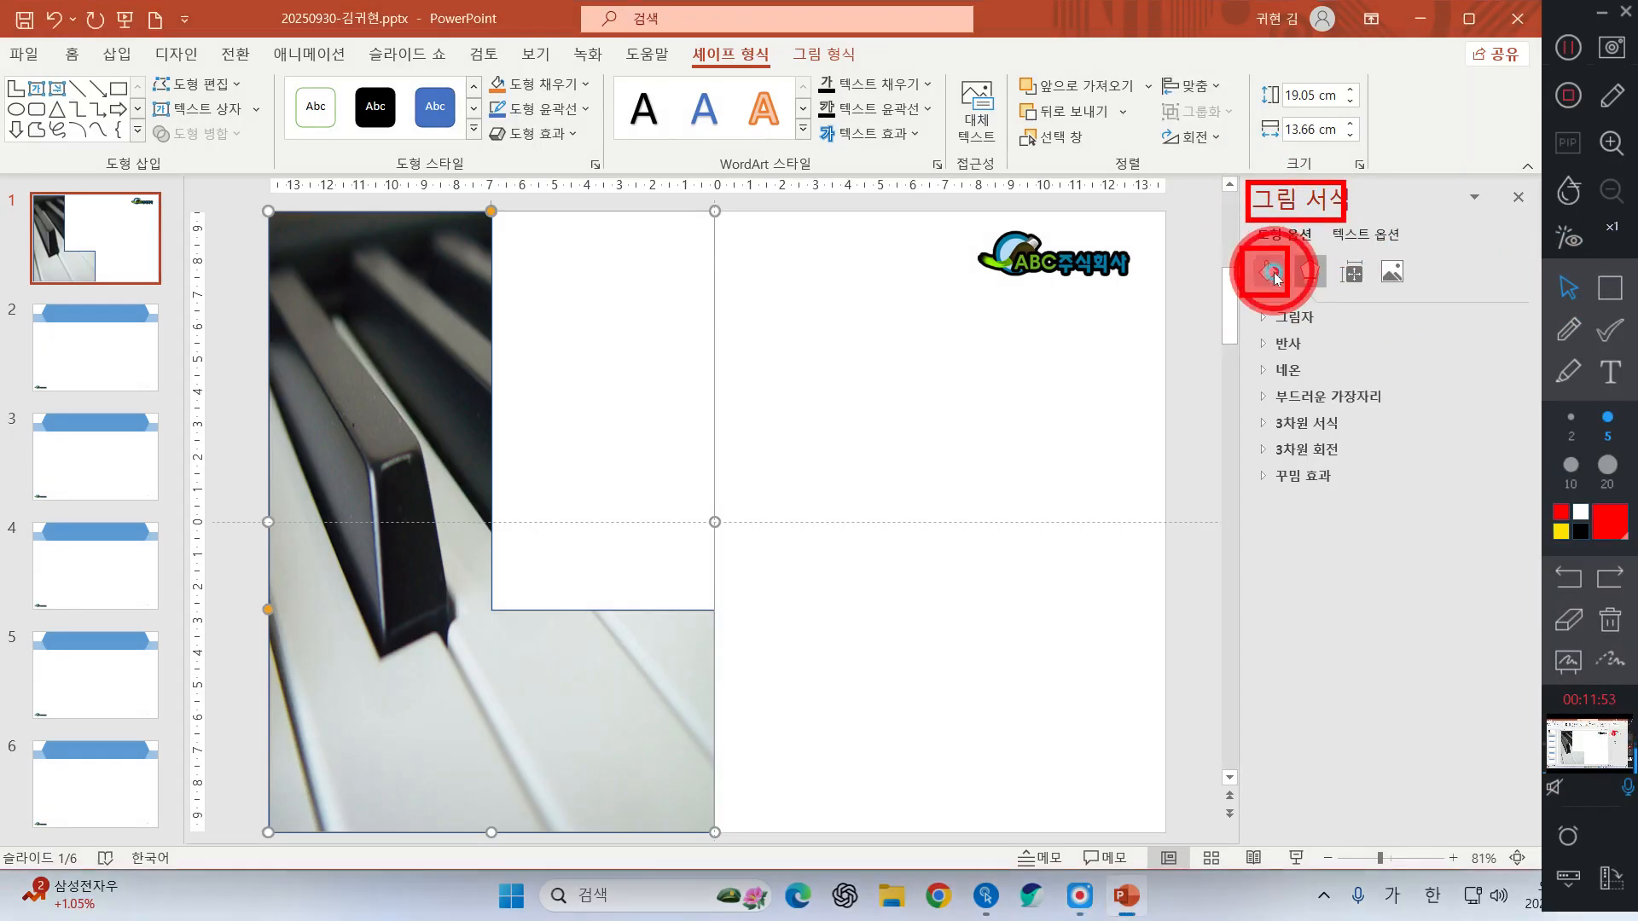
- Set the transparency of the L-shape's picture fill to 50%
left_click(1271, 277)
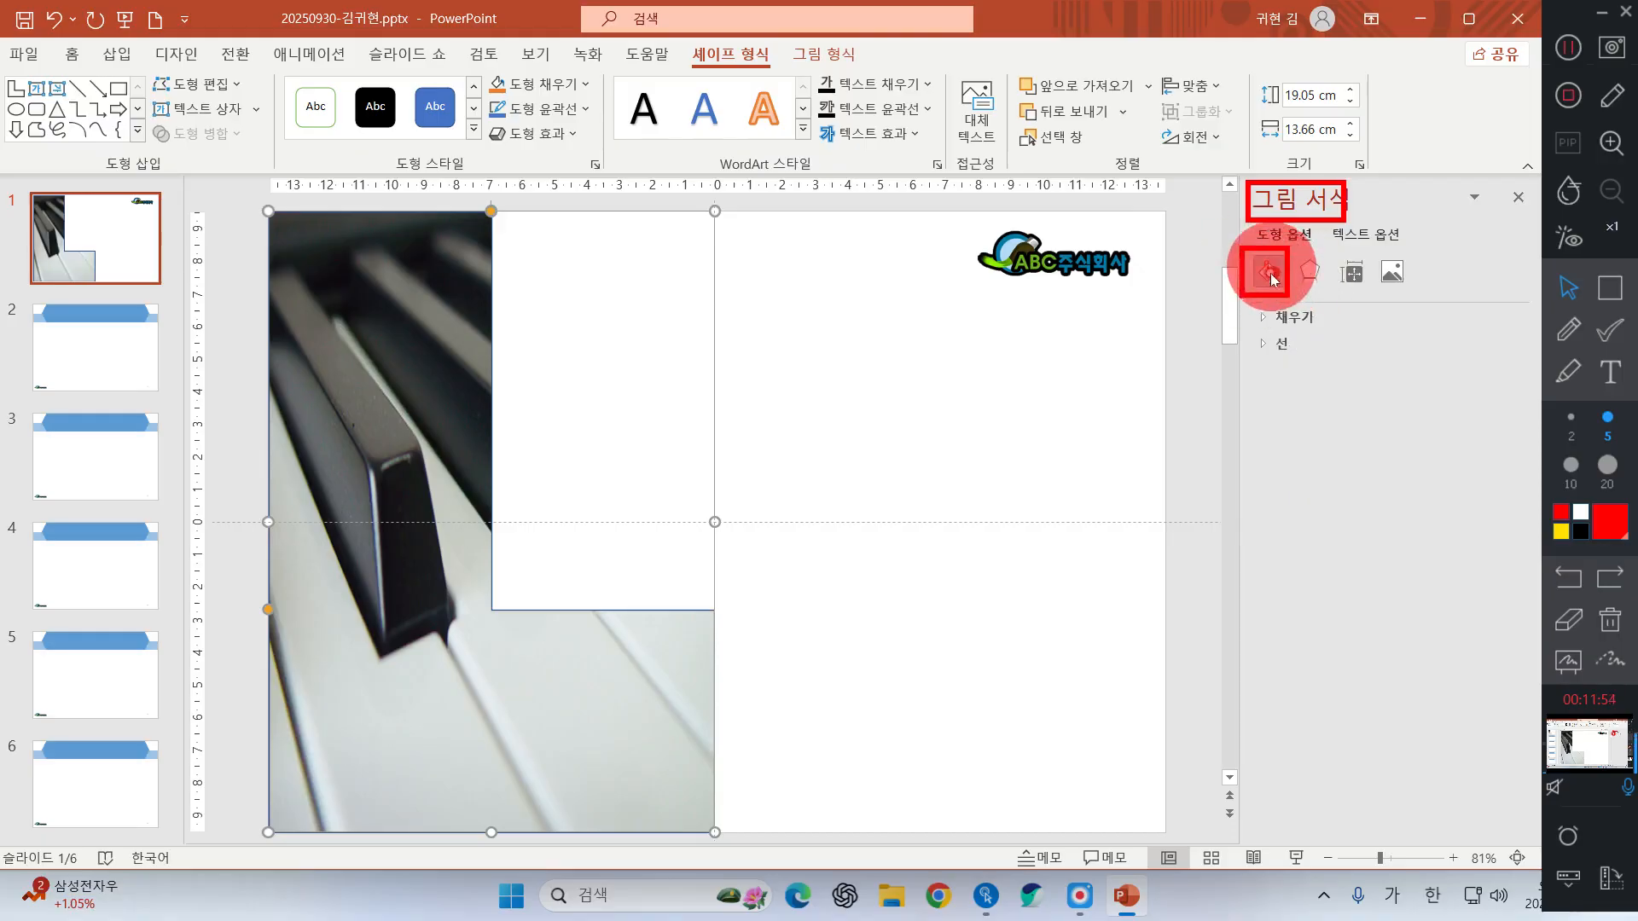
left_click(1277, 318)
left_click(1609, 635)
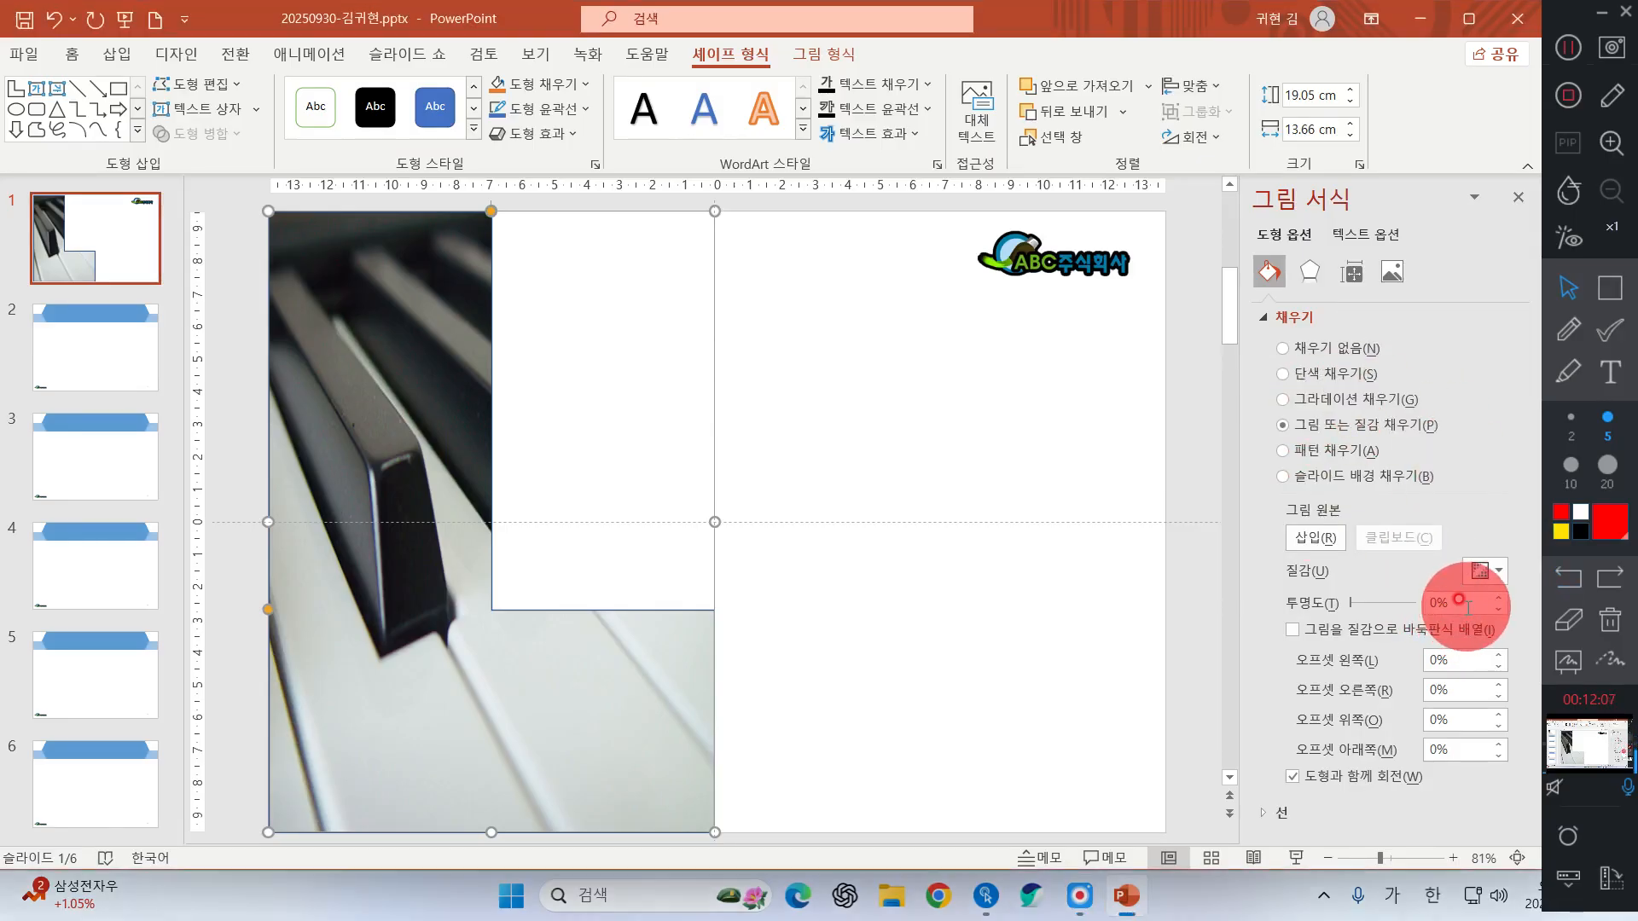
left_click(1440, 600)
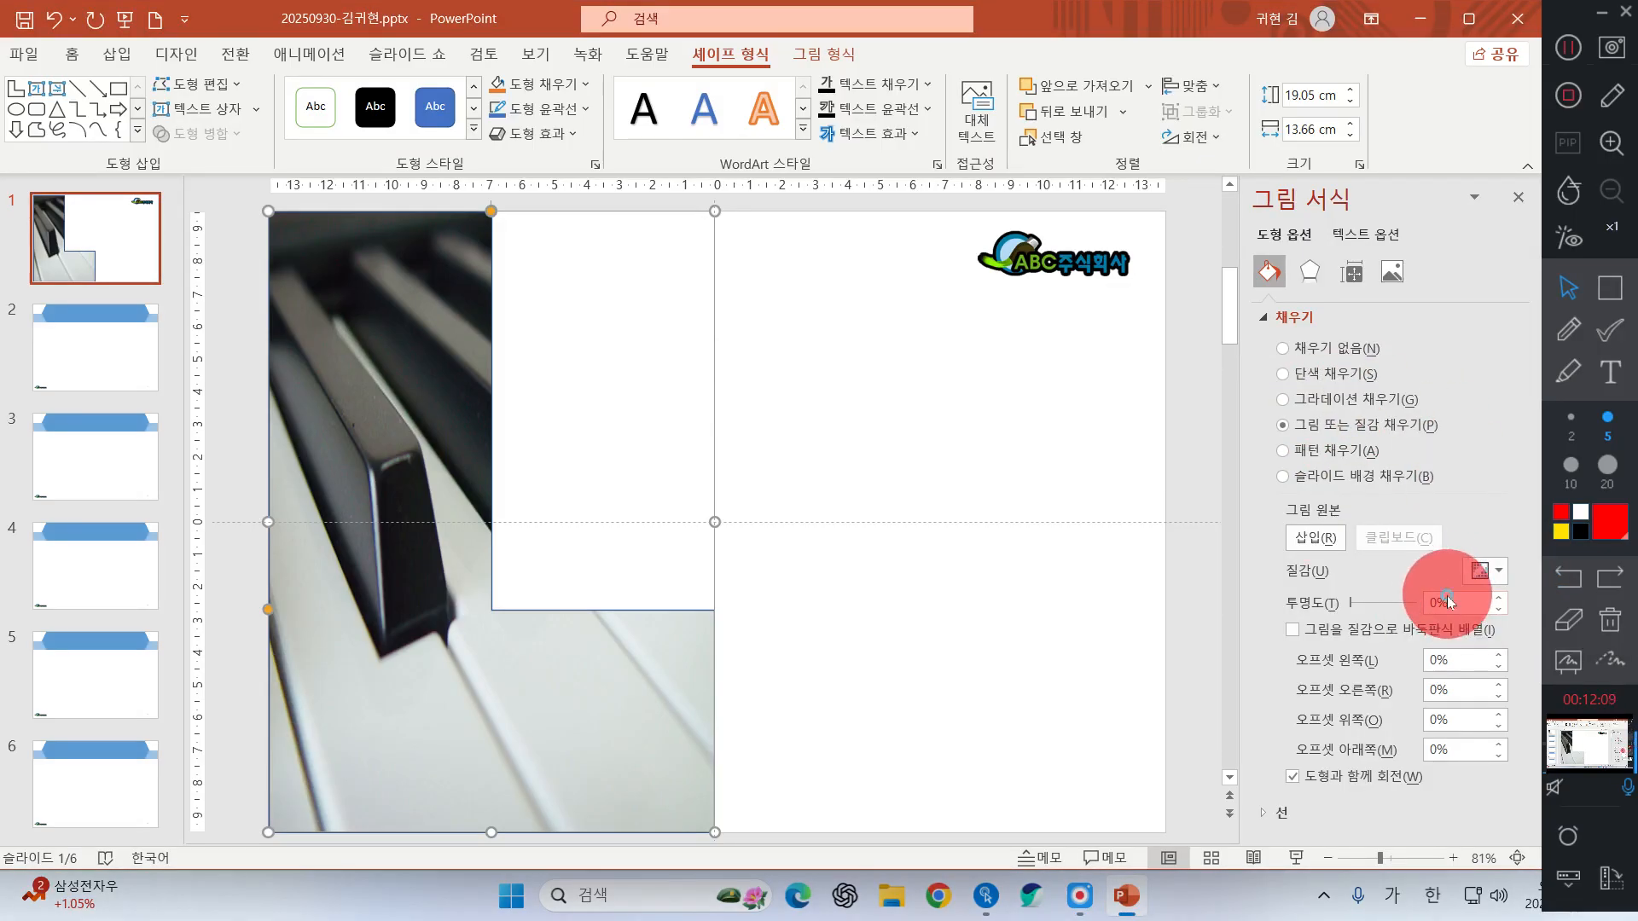
type("50")
key("Return")
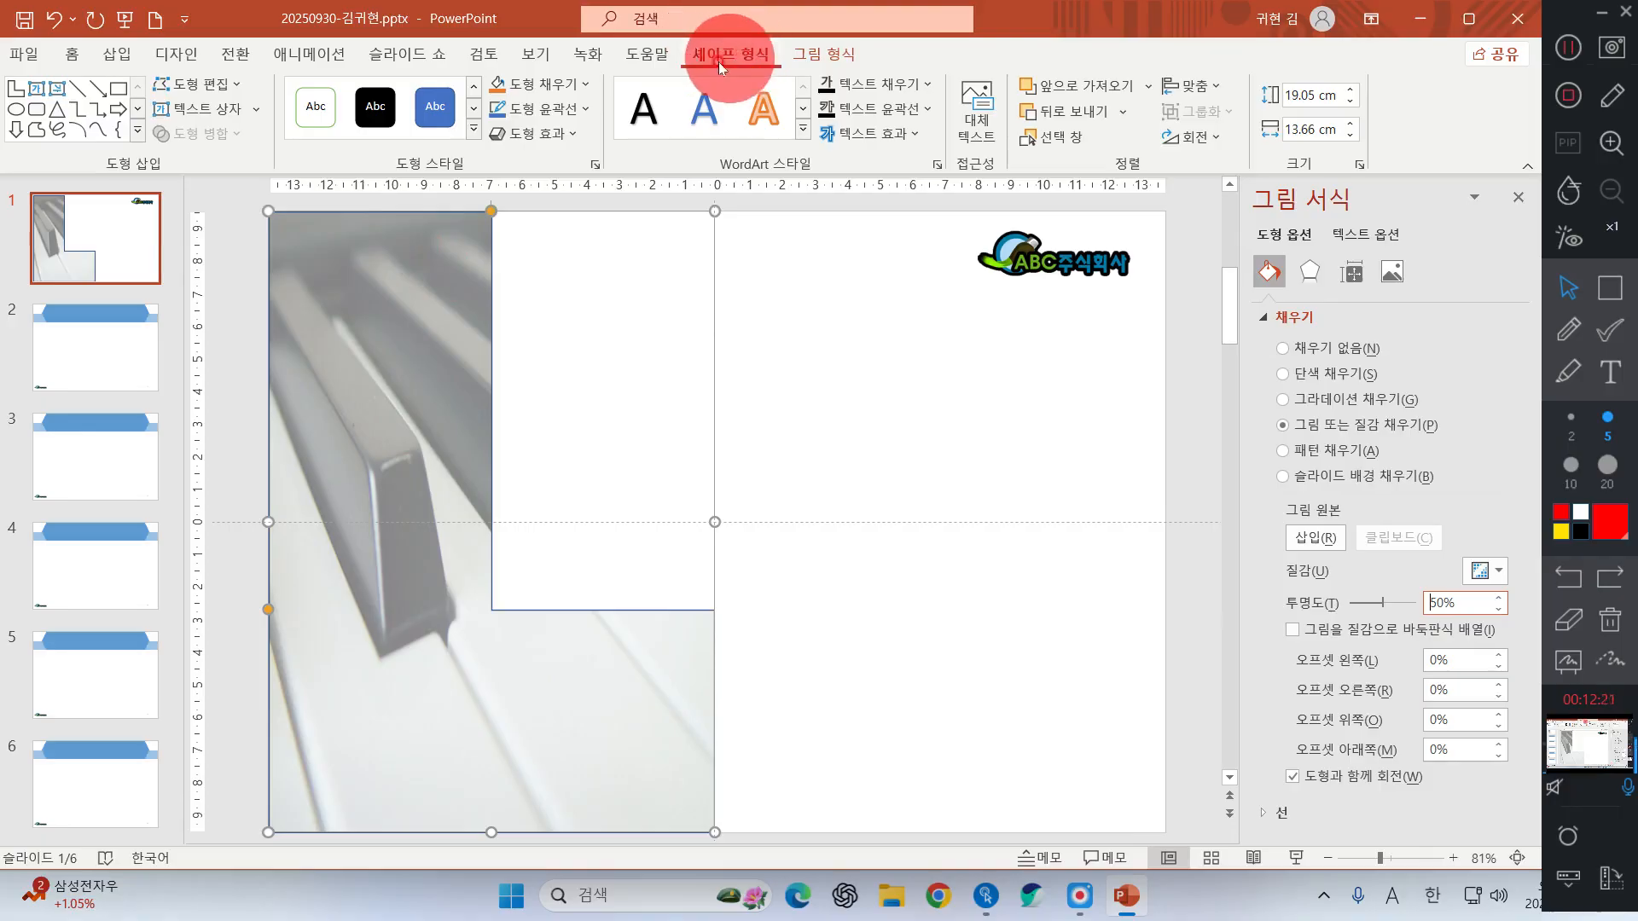
- Apply the third Soft Edges variation to the picture-filled L-shape
left_click(554, 136)
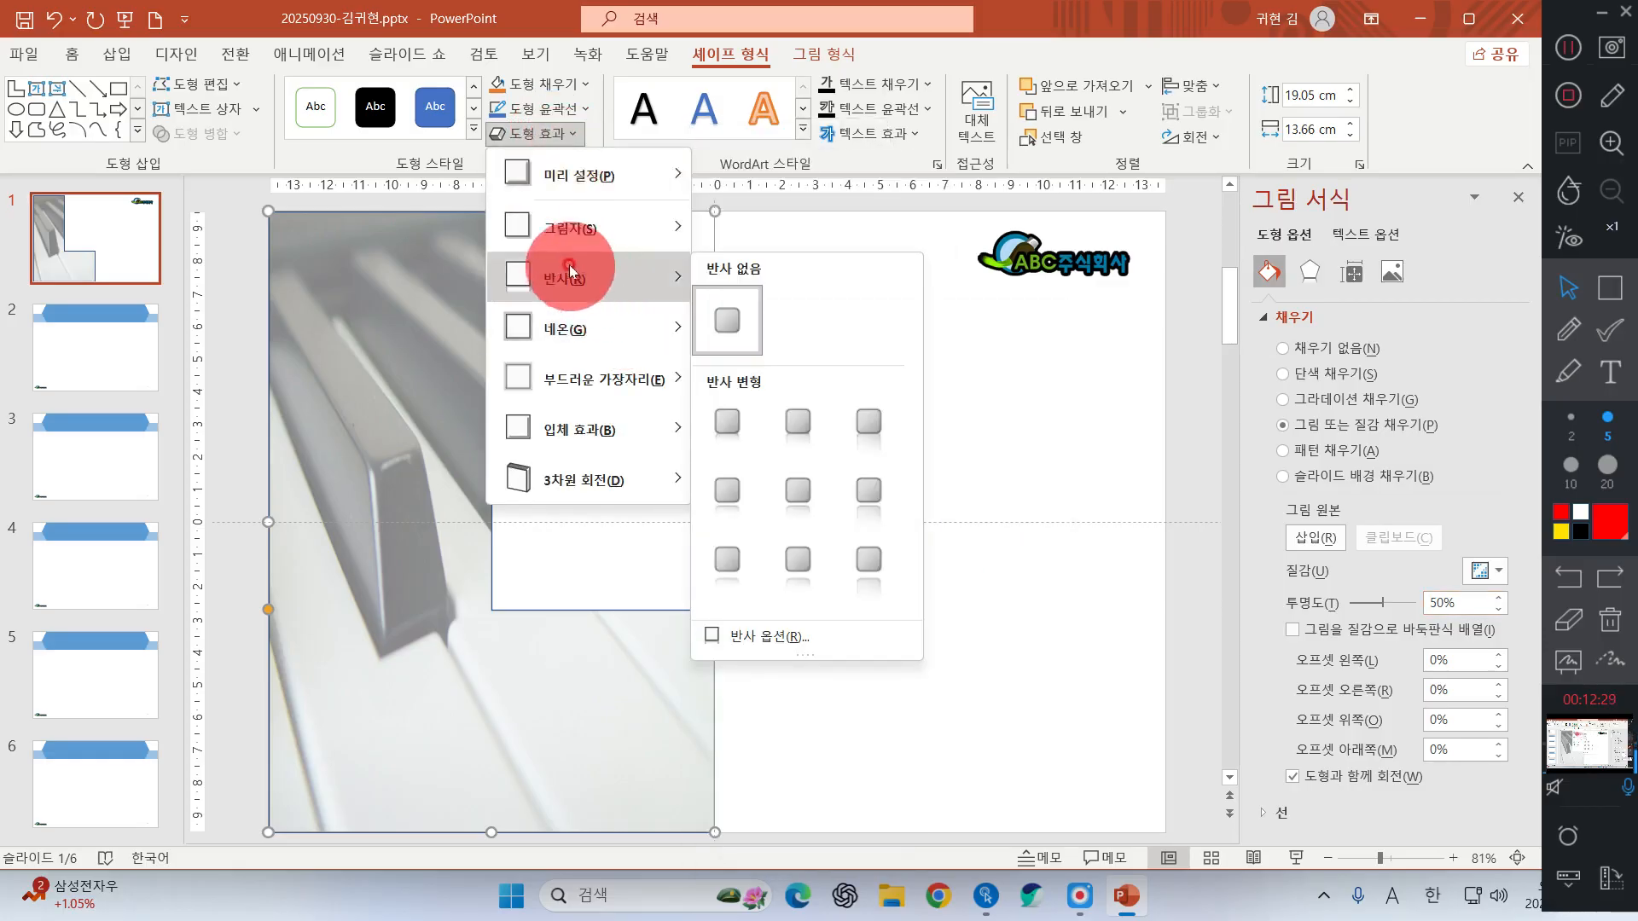
mouse_move(603, 396)
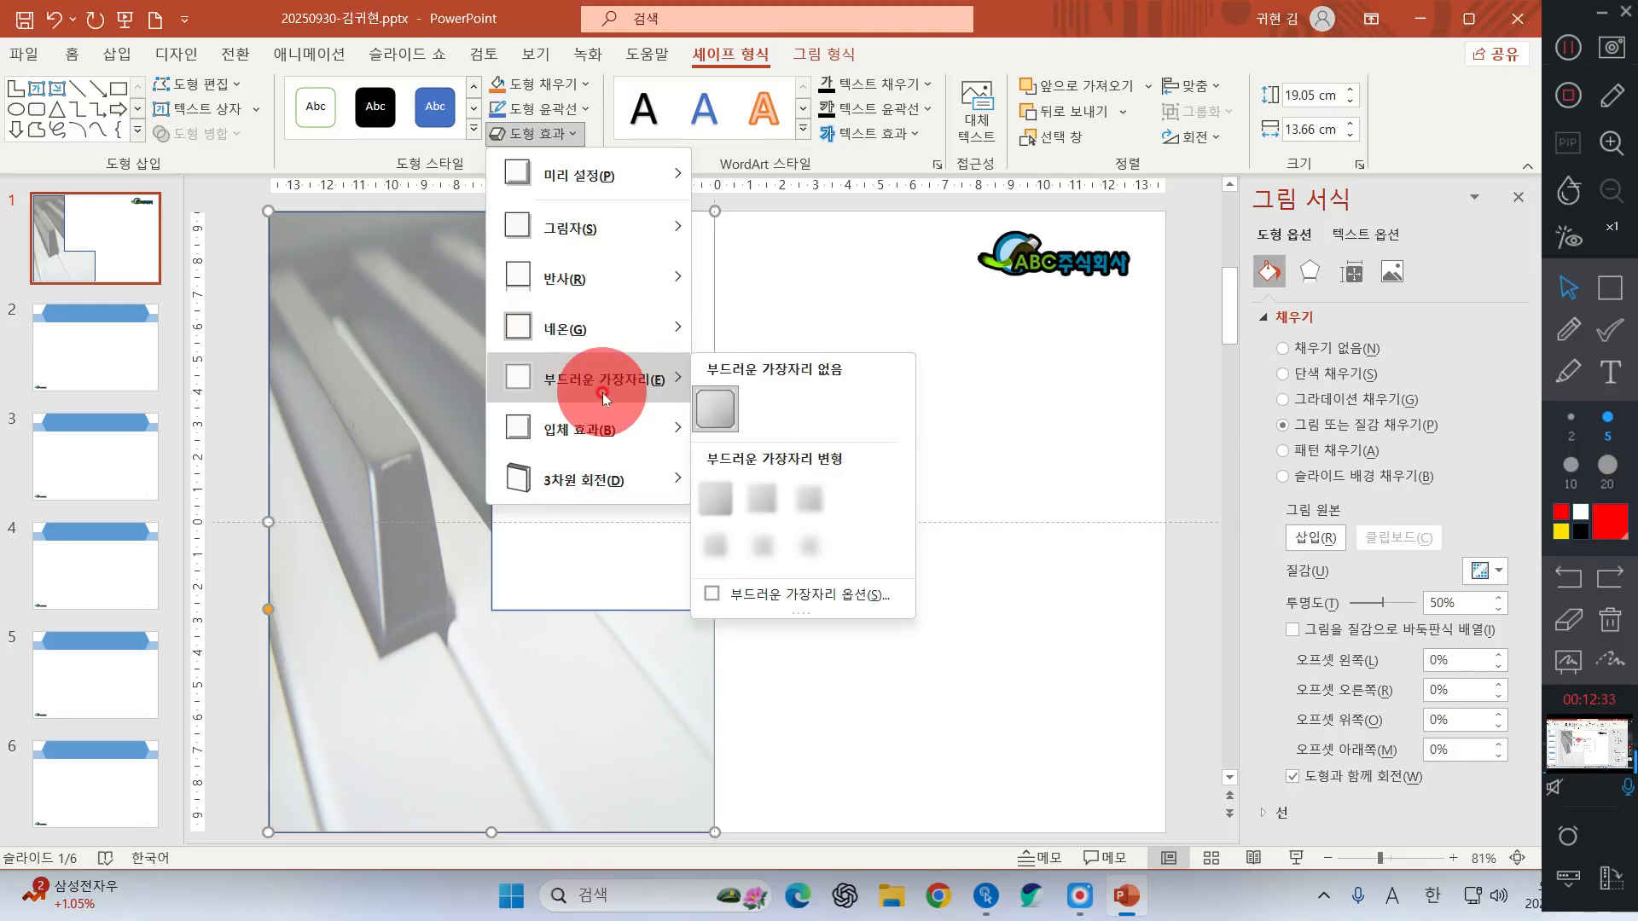
left_click(814, 501)
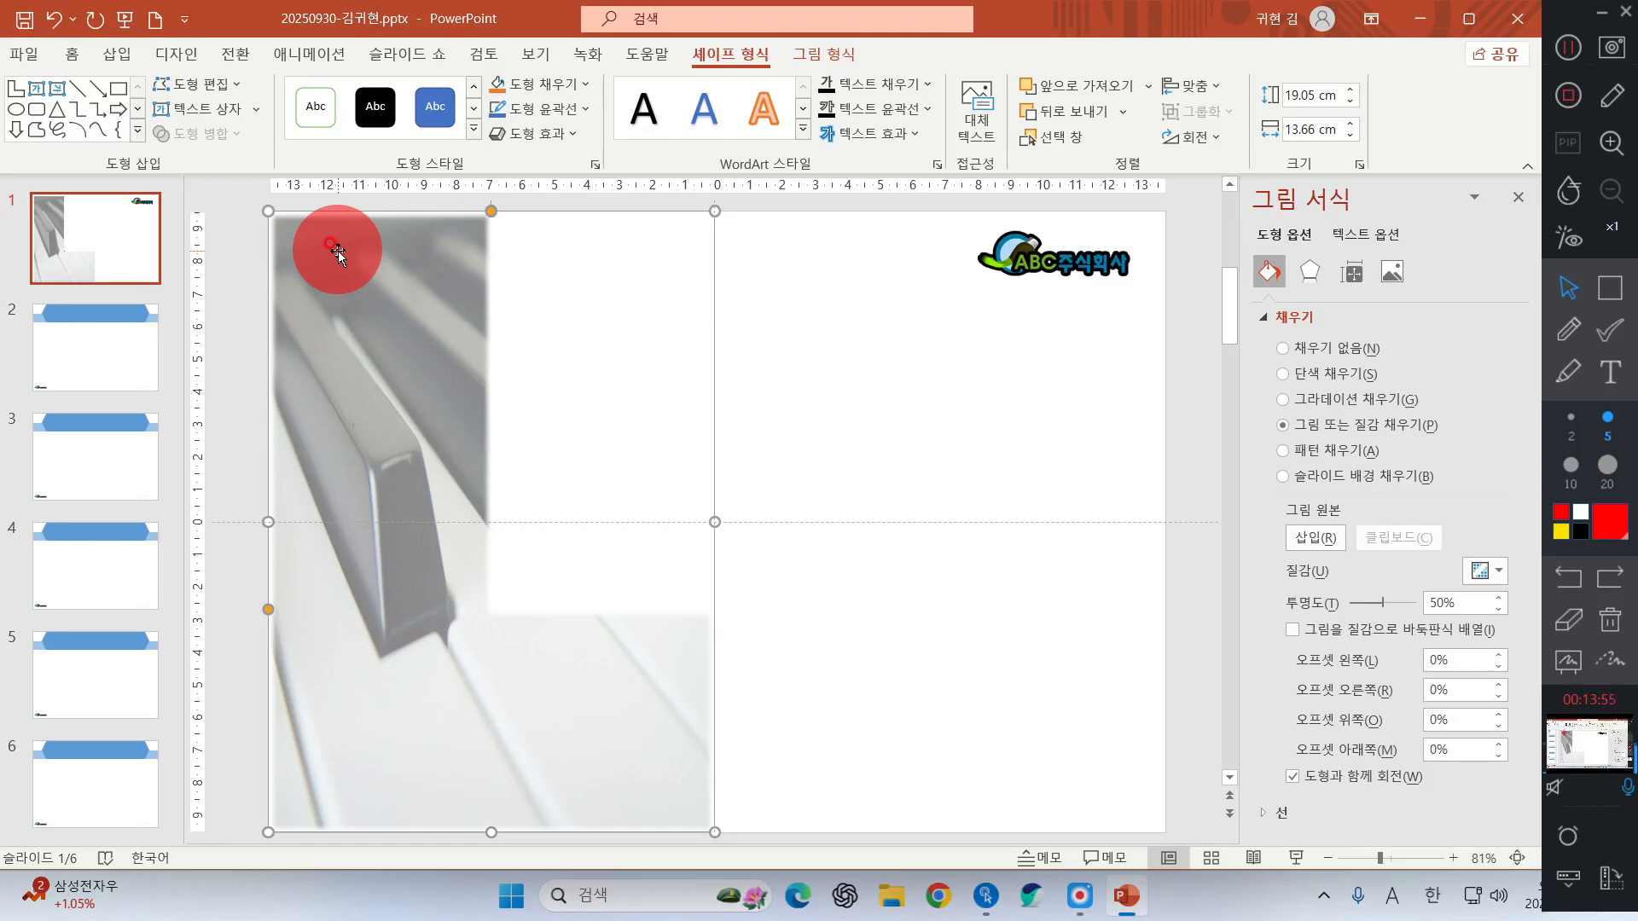
left_click(1609, 288)
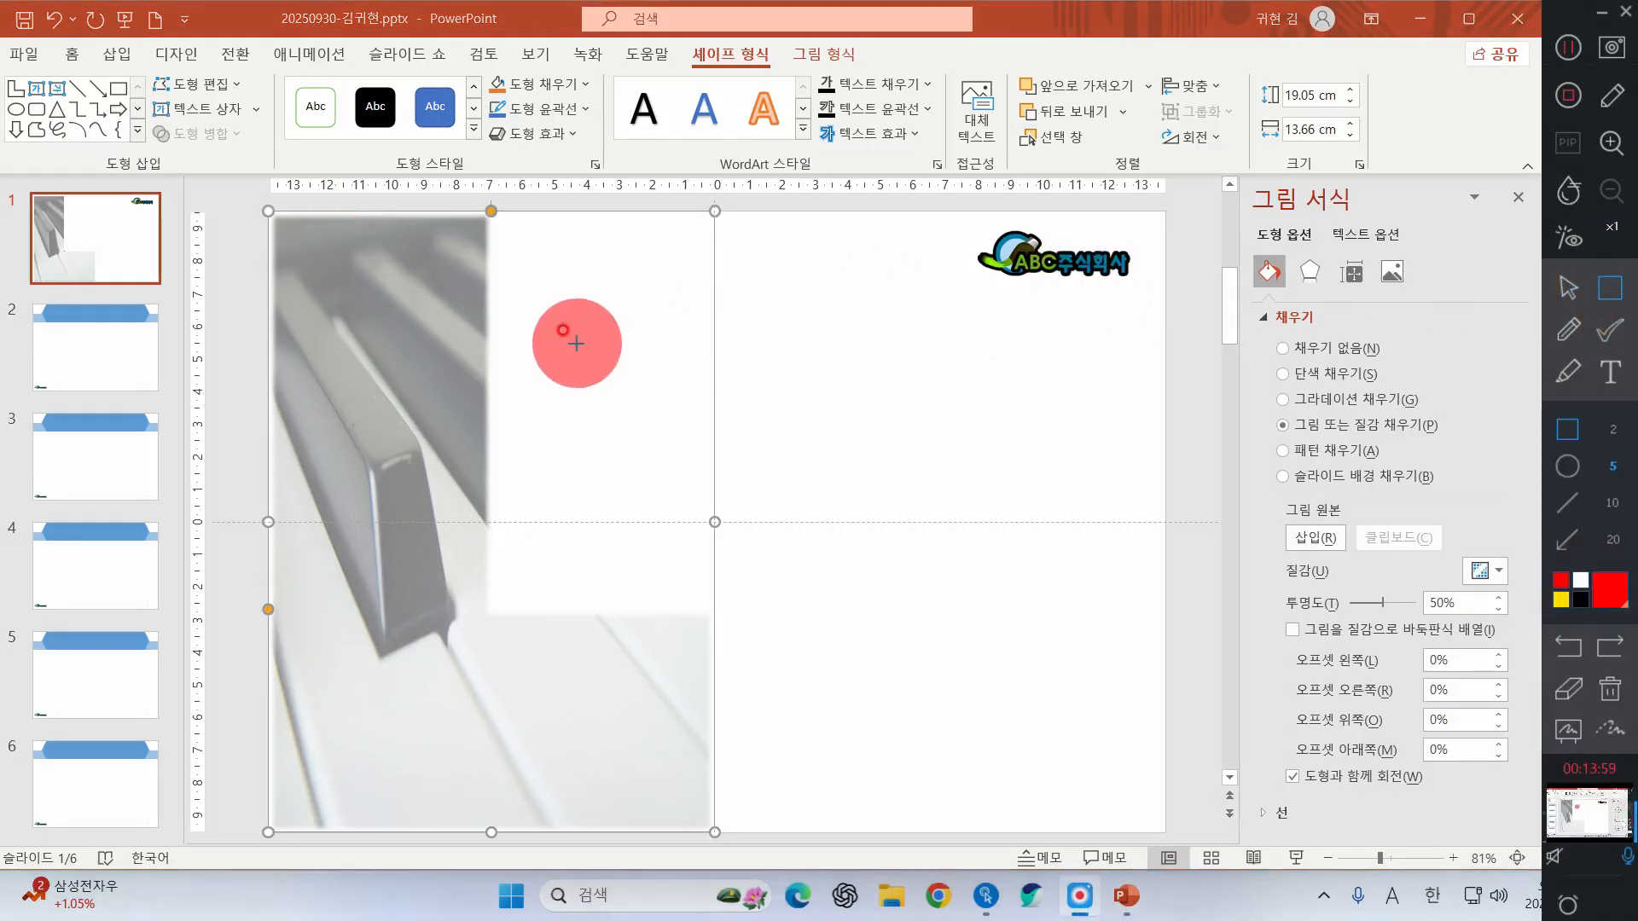
mouse_move(576, 344)
left_mouse_down()
mouse_move(759, 464)
mouse_move(992, 538)
left_mouse_up()
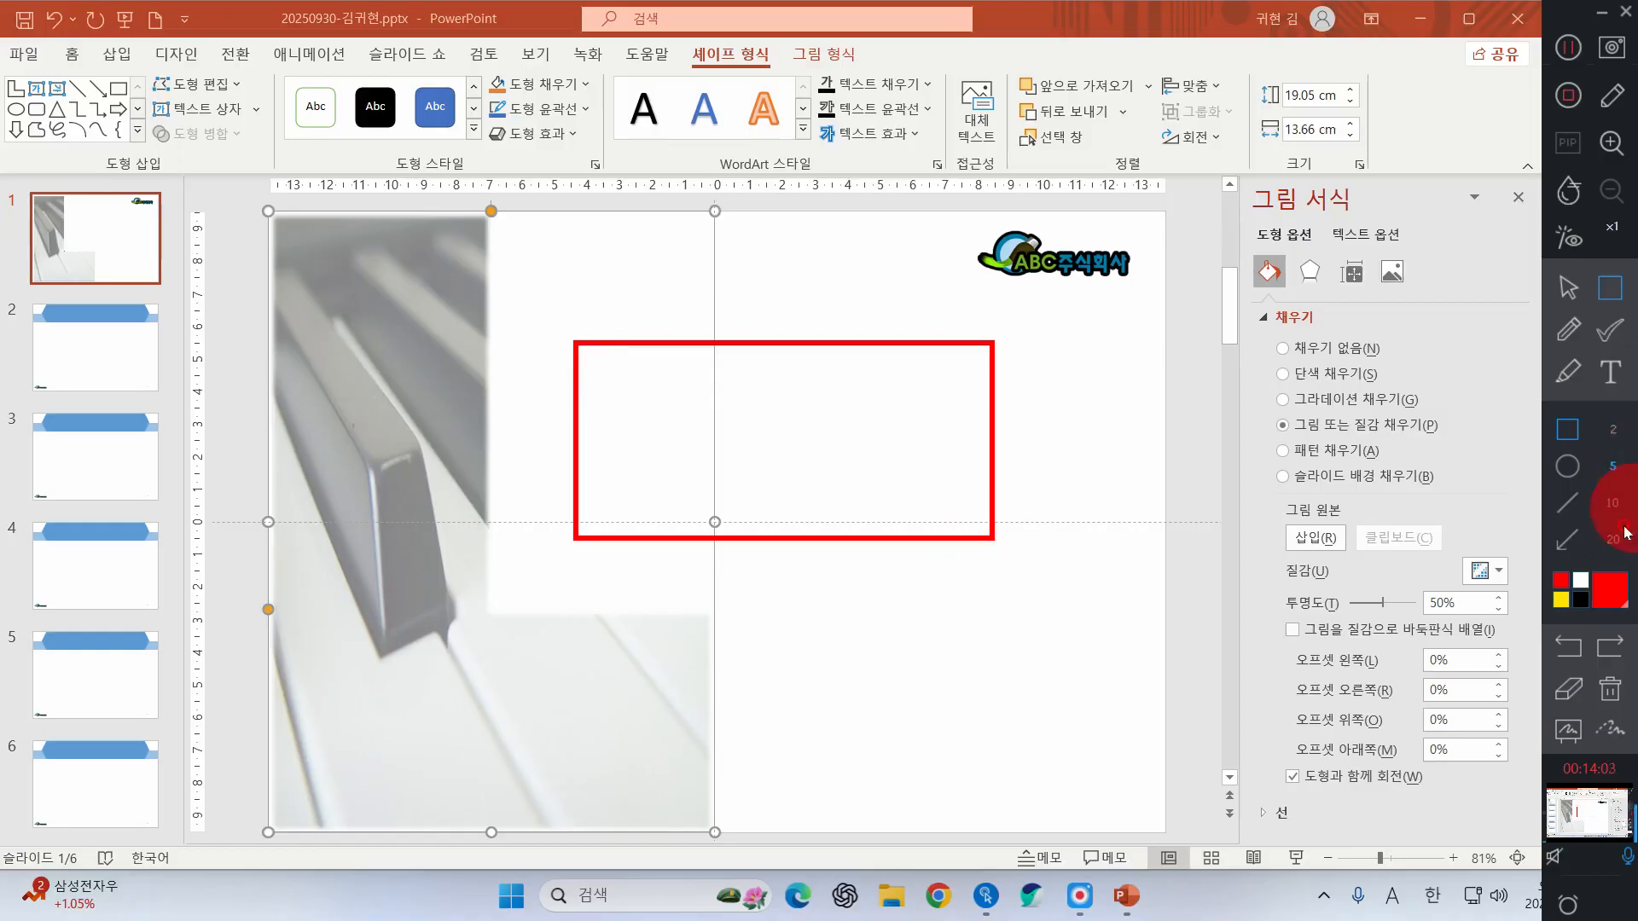
left_click(1610, 687)
left_click(1568, 287)
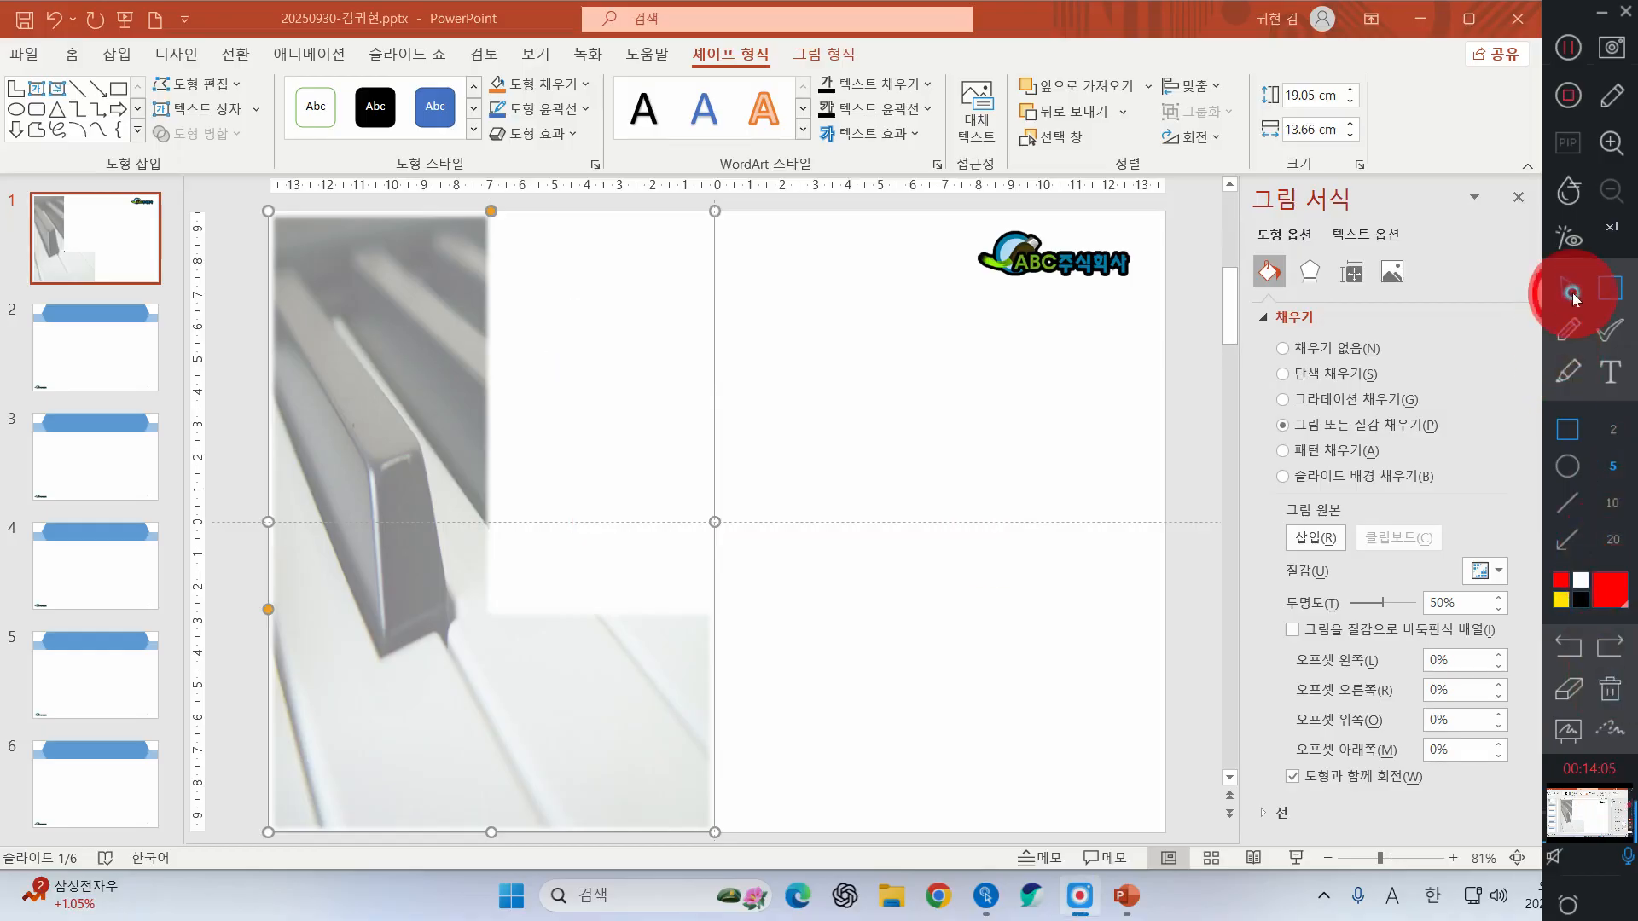
- Insert WordArt in the first, plain black style on slide 1 with the text "ESG"
left_click(111, 56)
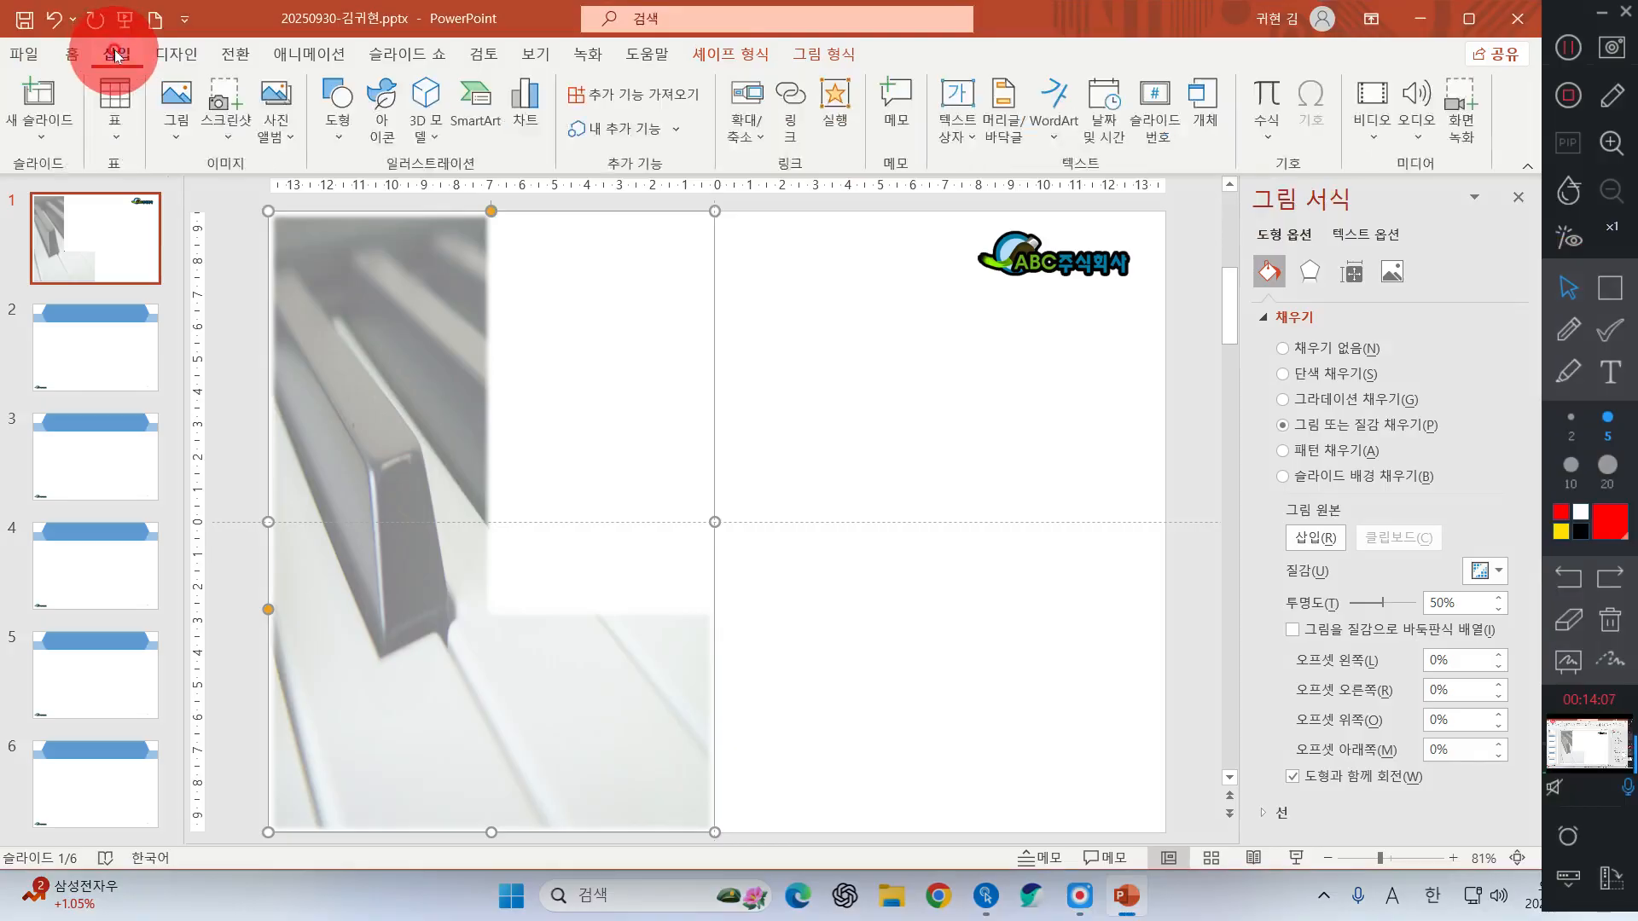
left_click(1057, 121)
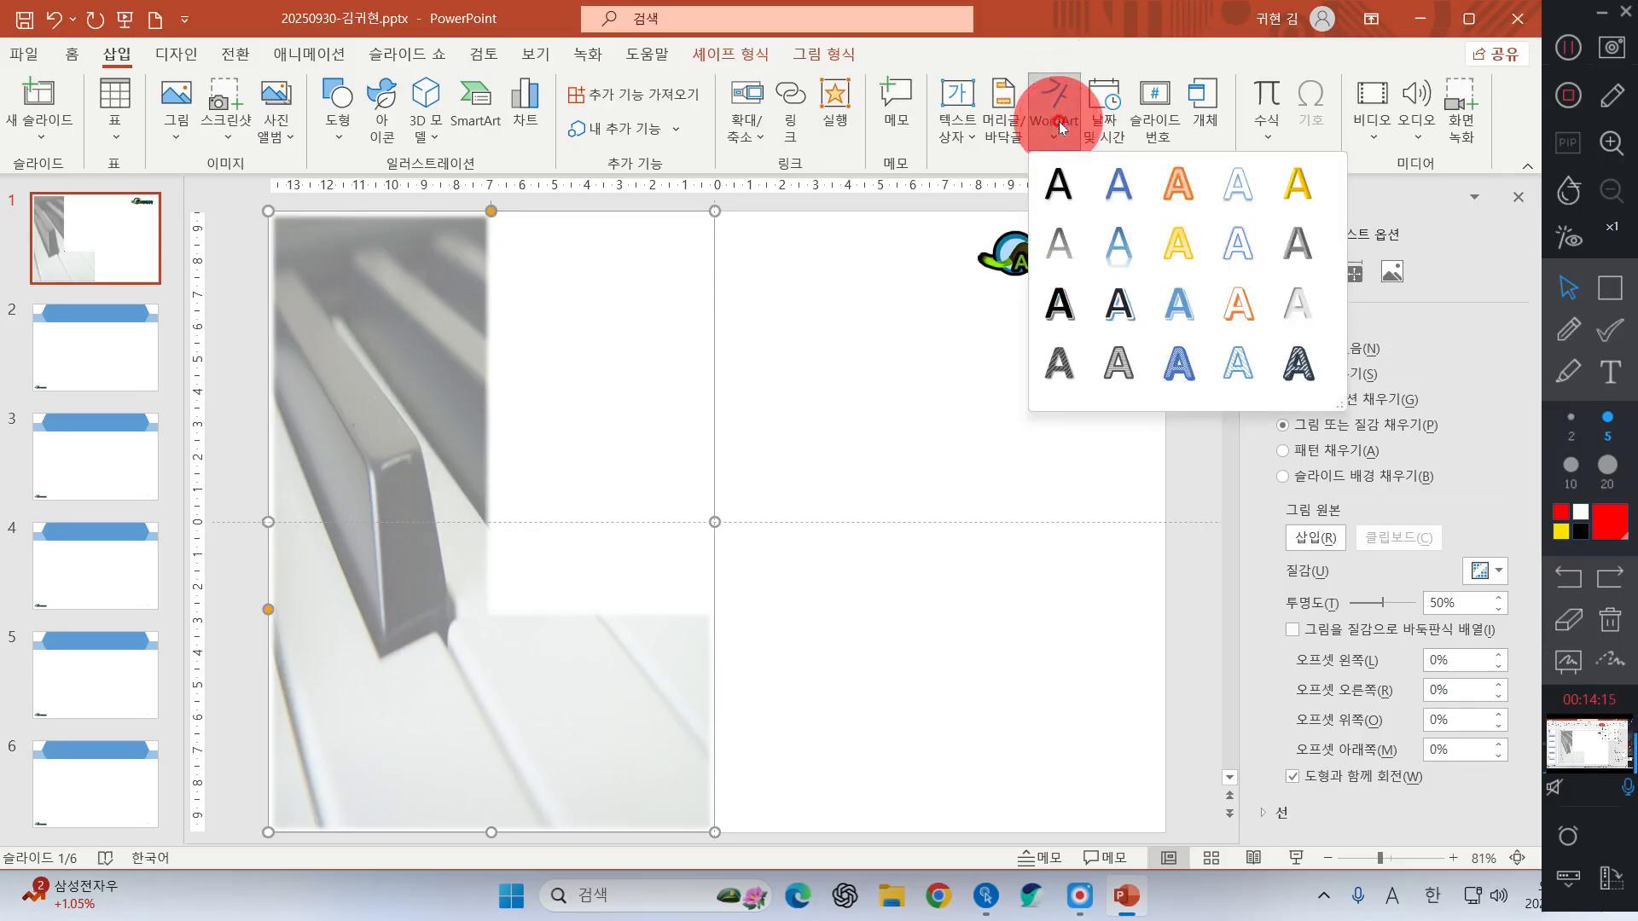
left_click(1048, 189)
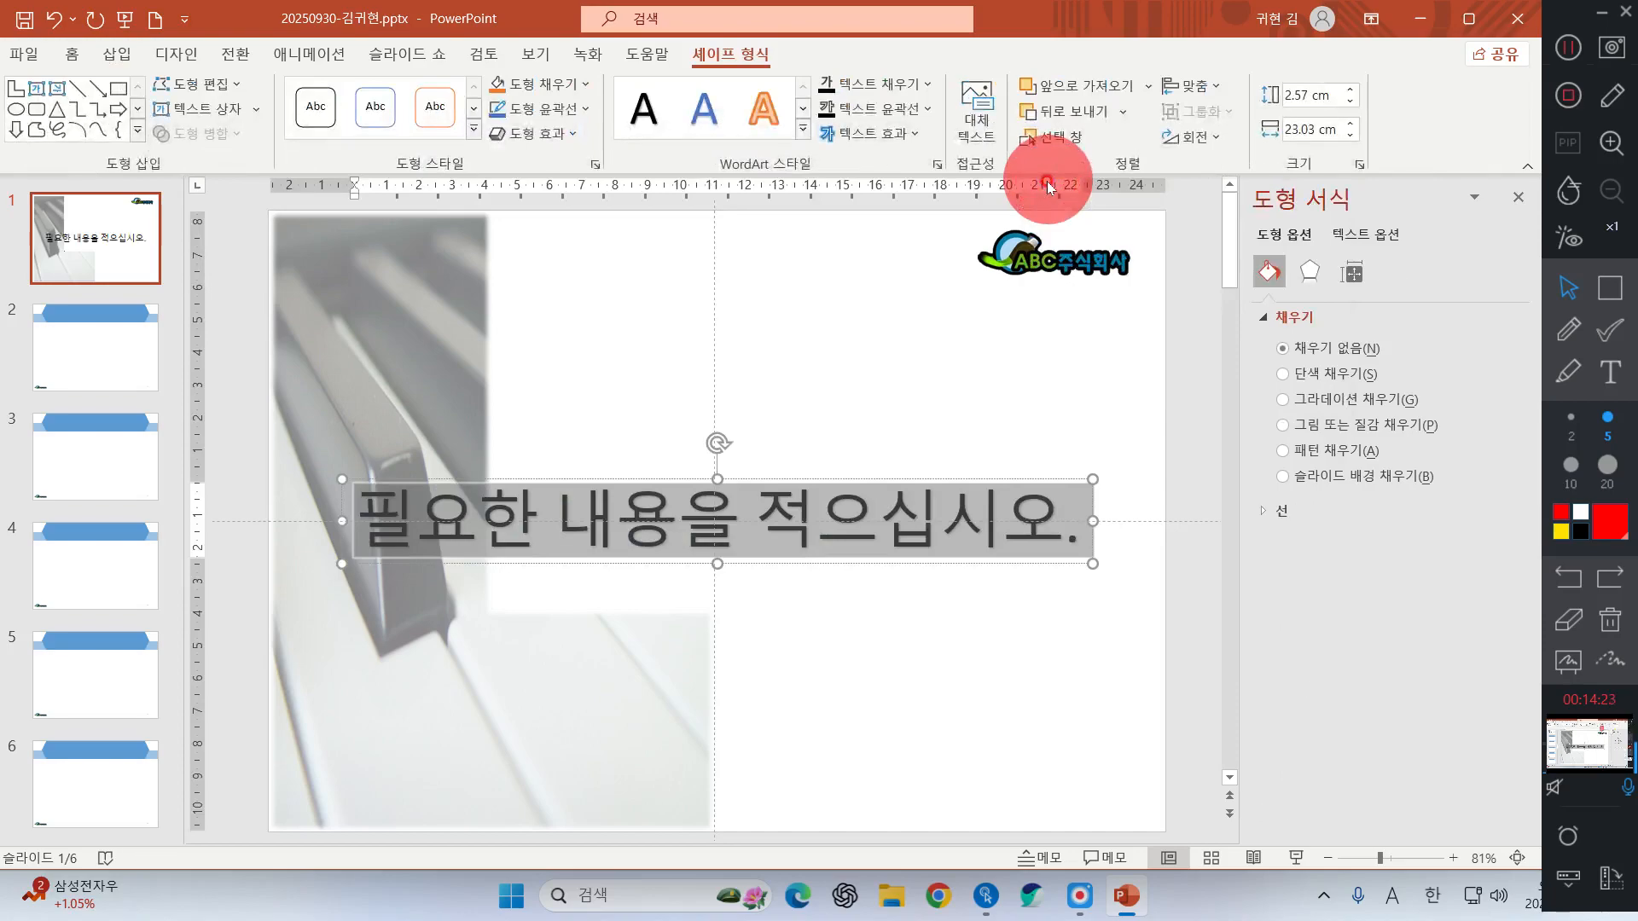
type("ㄷ")
key("BackSpace")
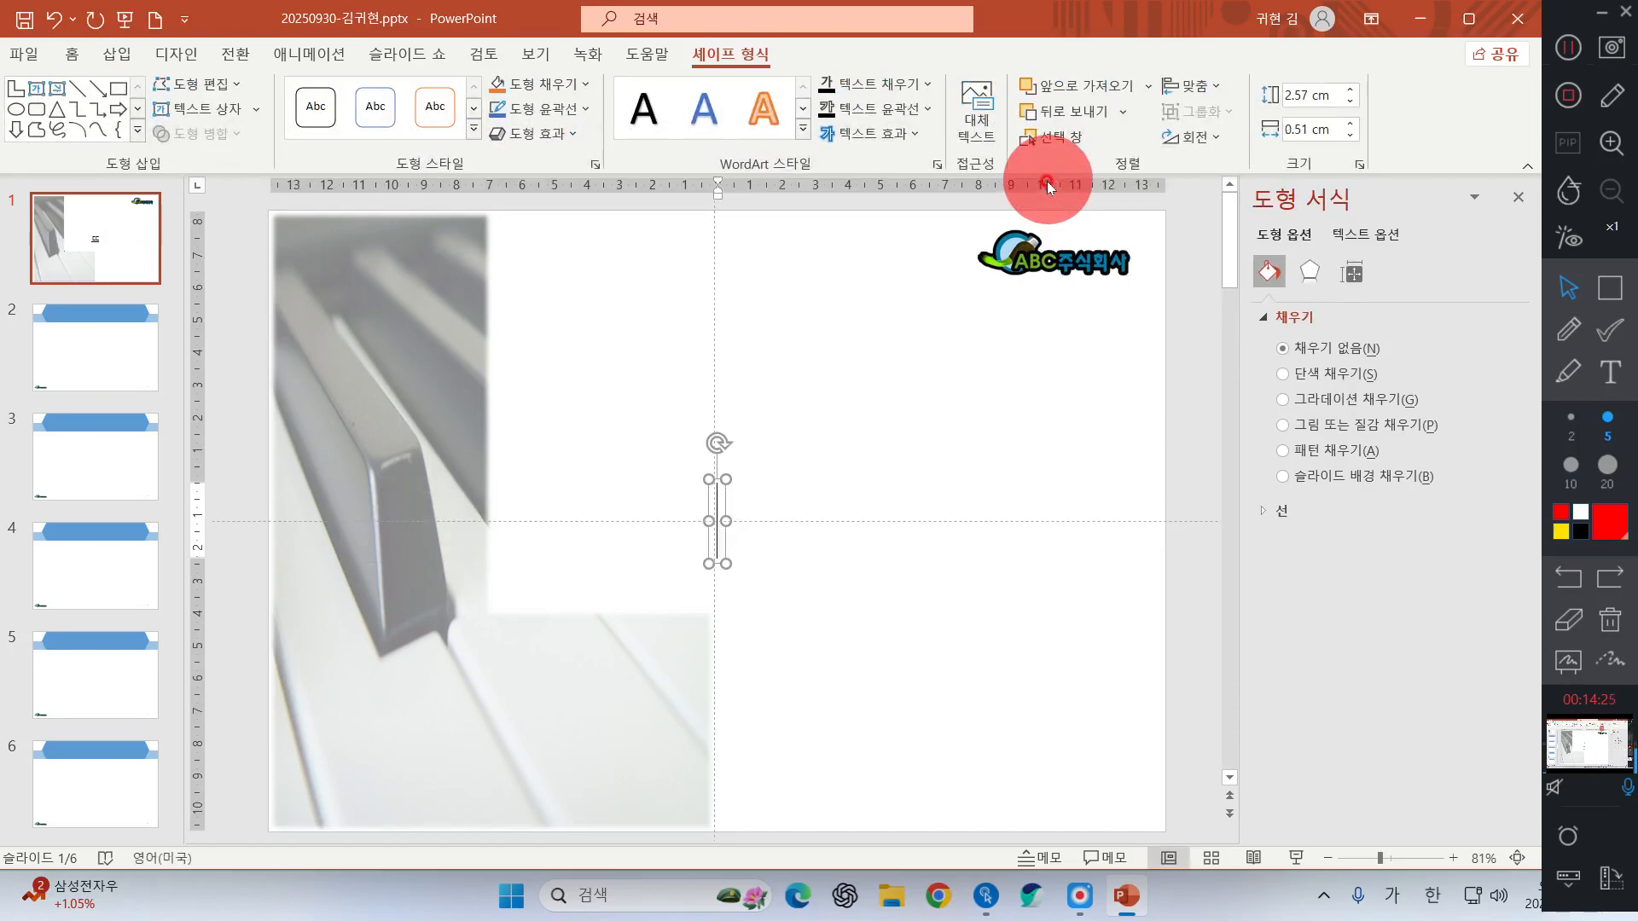
type("Es")
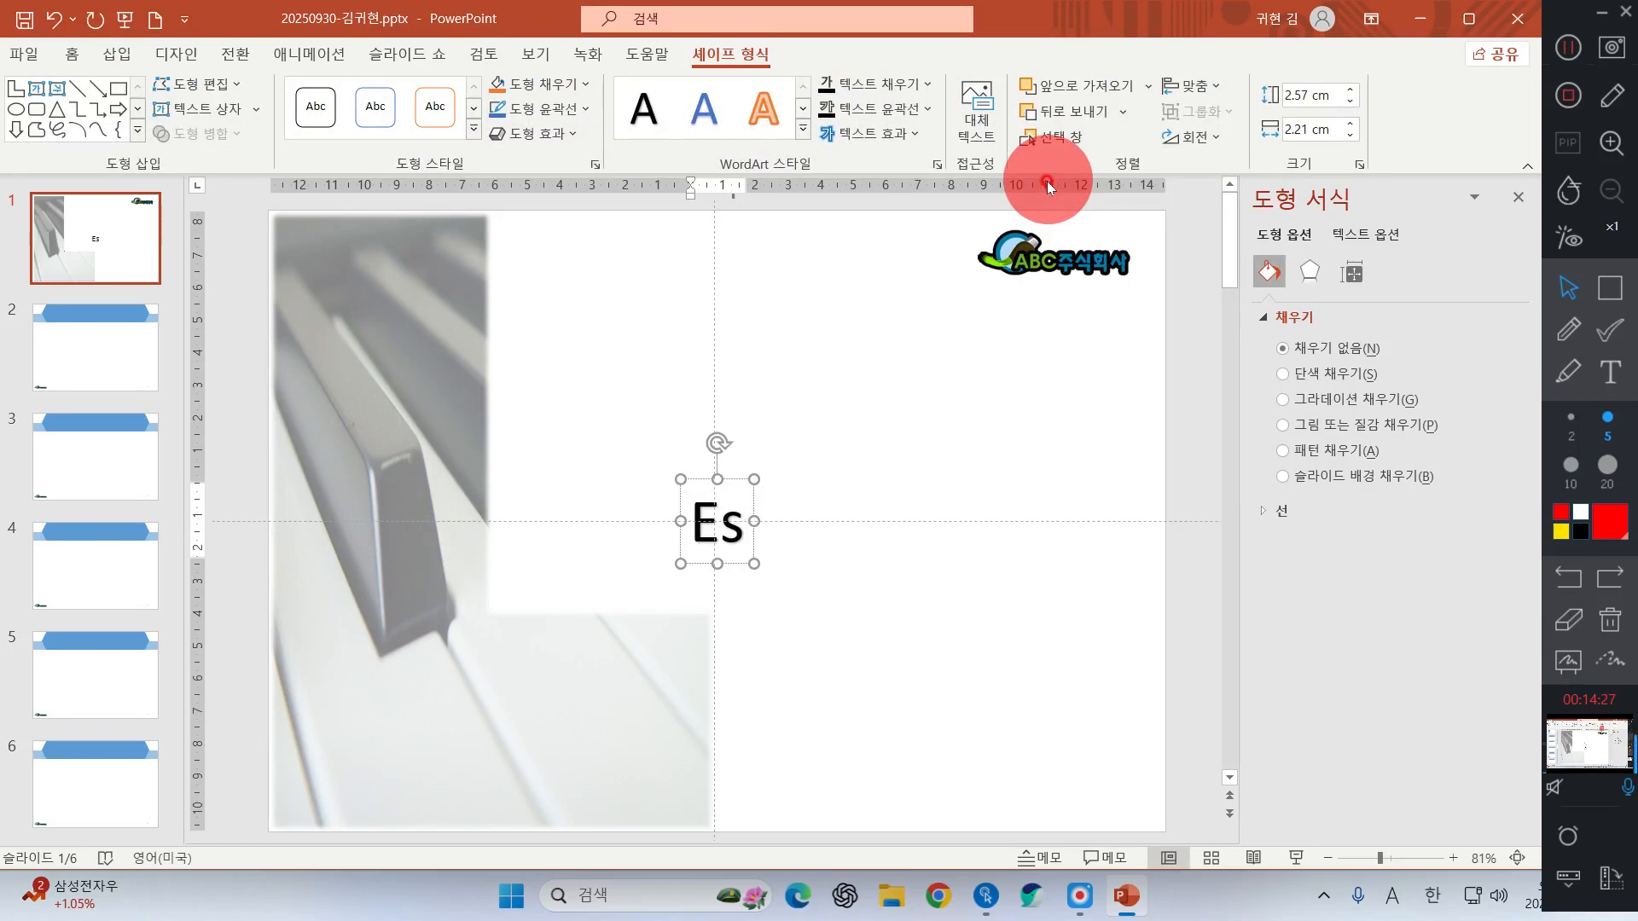
key("BackSpace")
type("SG")
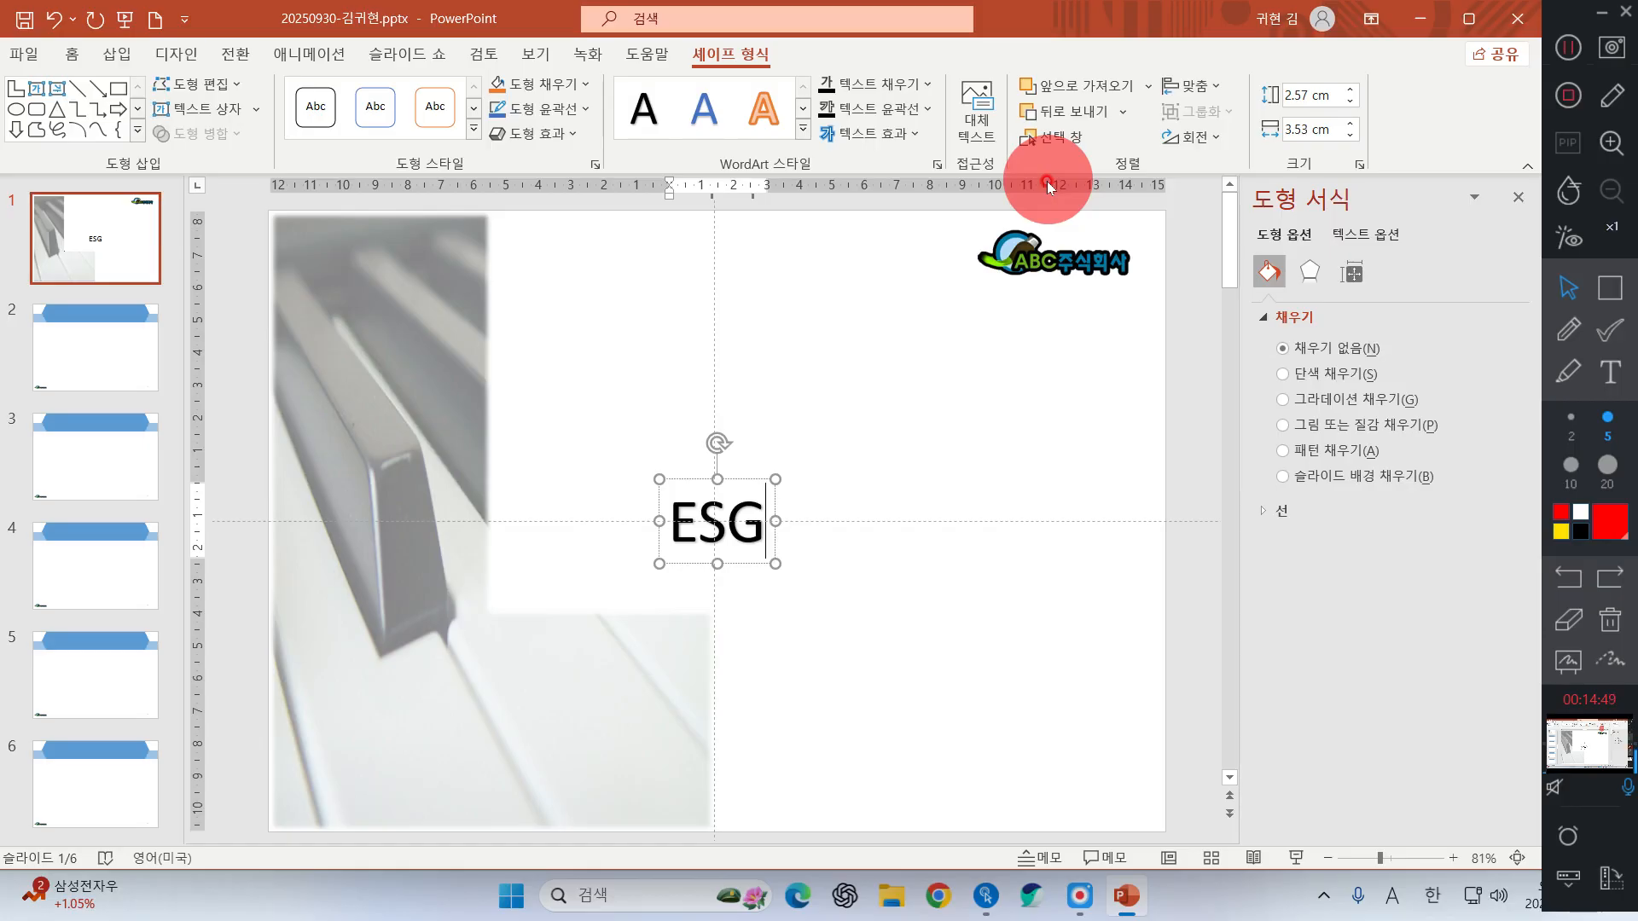
left_click(117, 54)
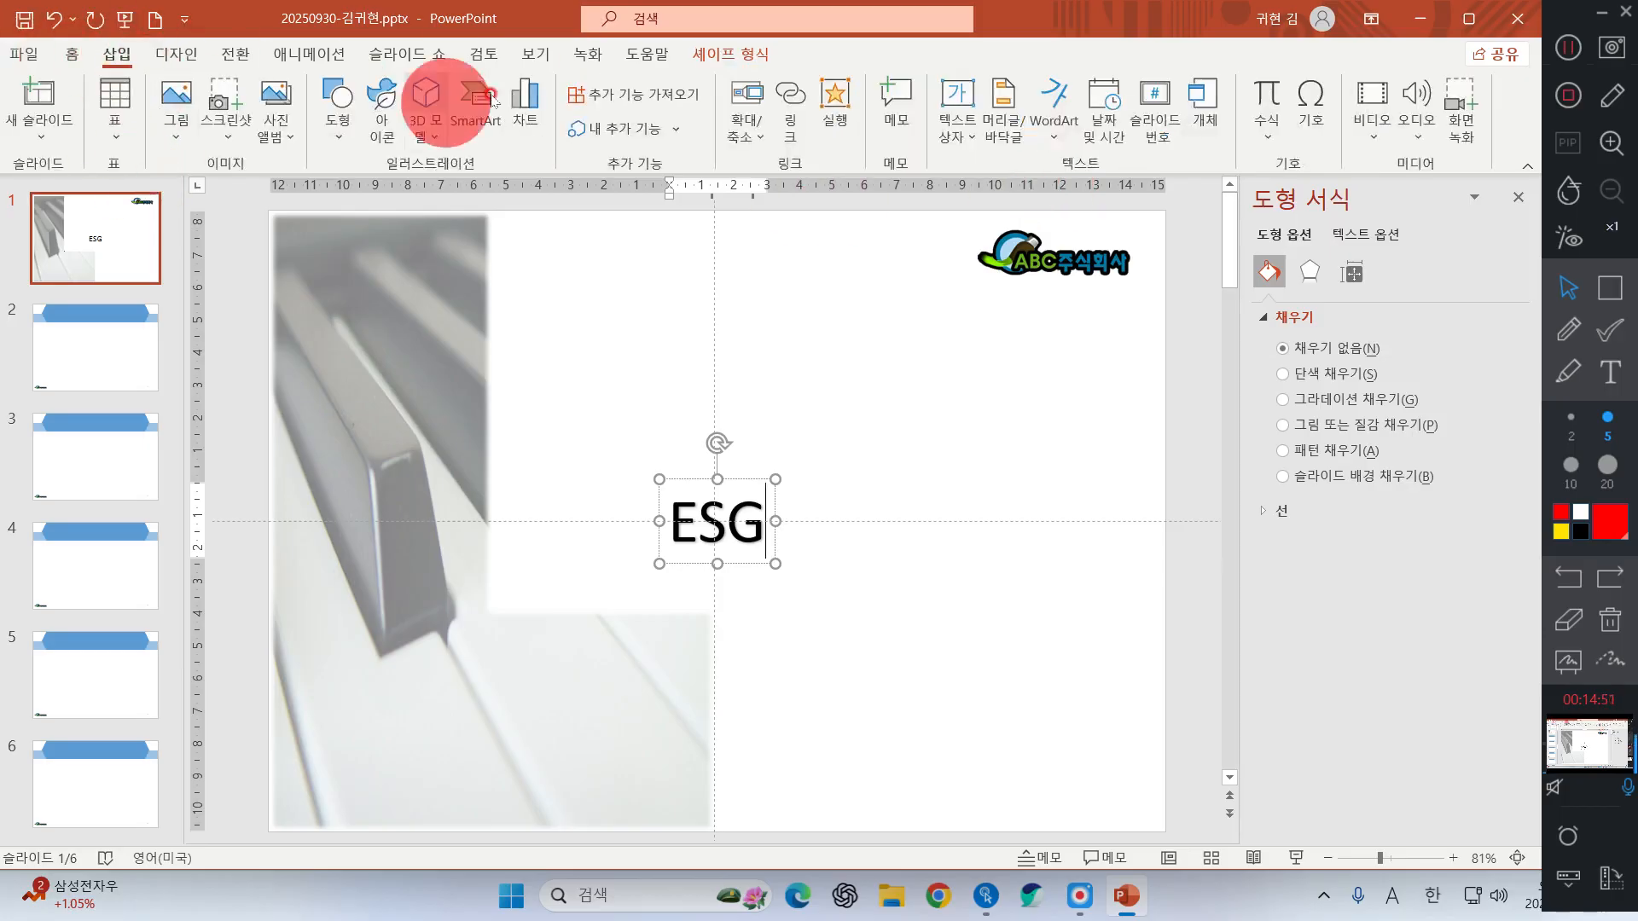
left_click(1085, 109)
left_click(1049, 189)
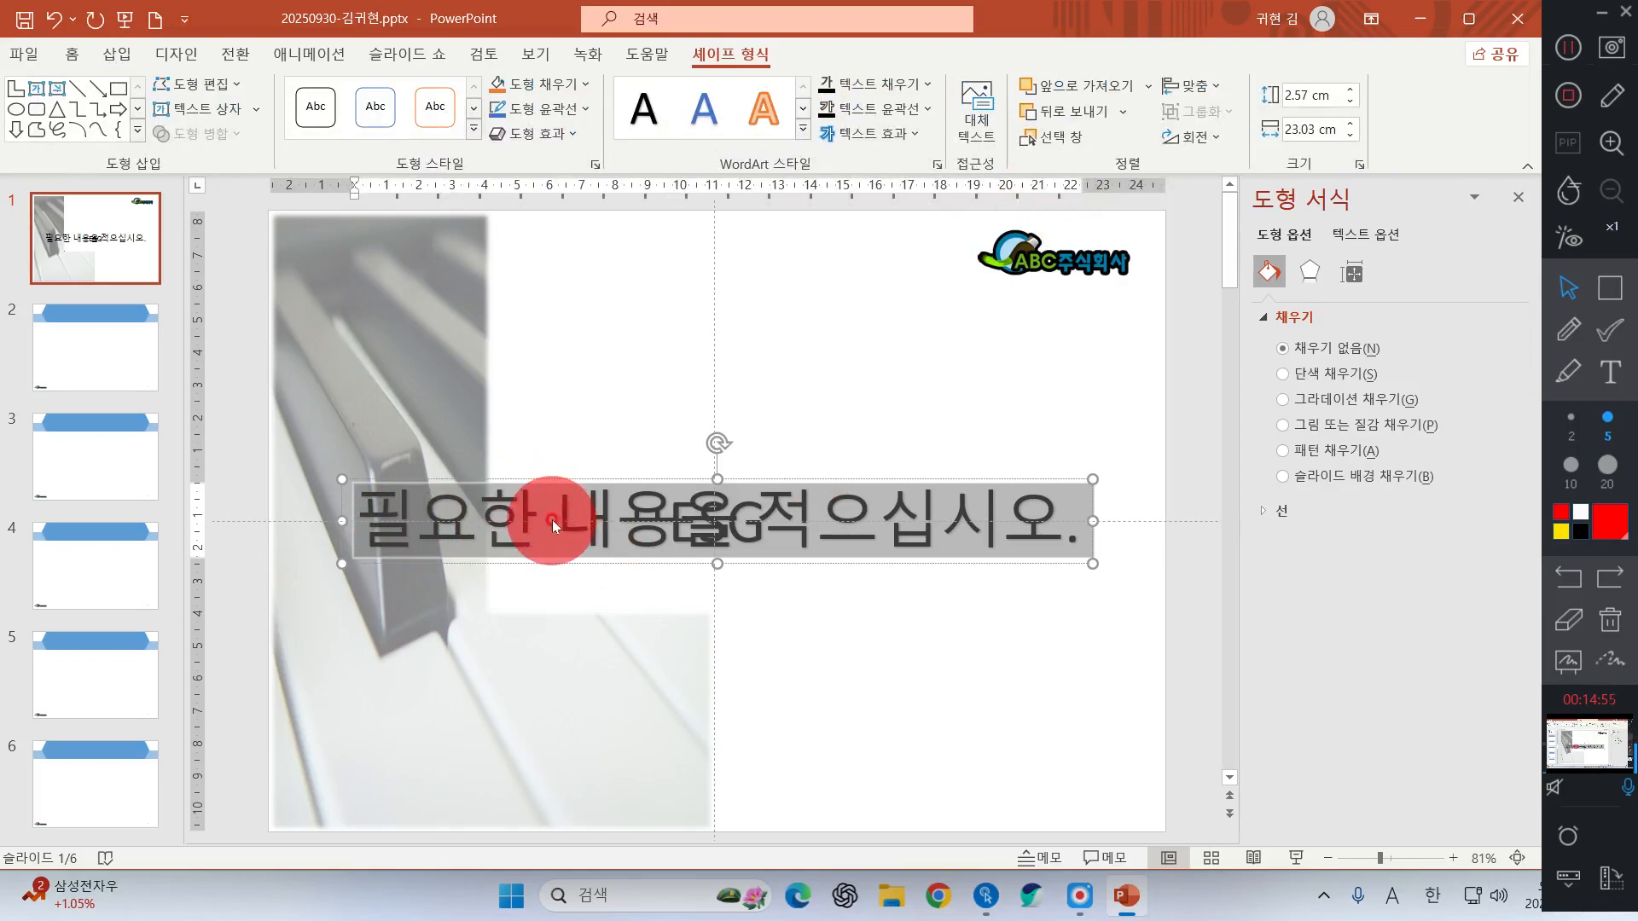
left_click(1032, 480)
key("Delete")
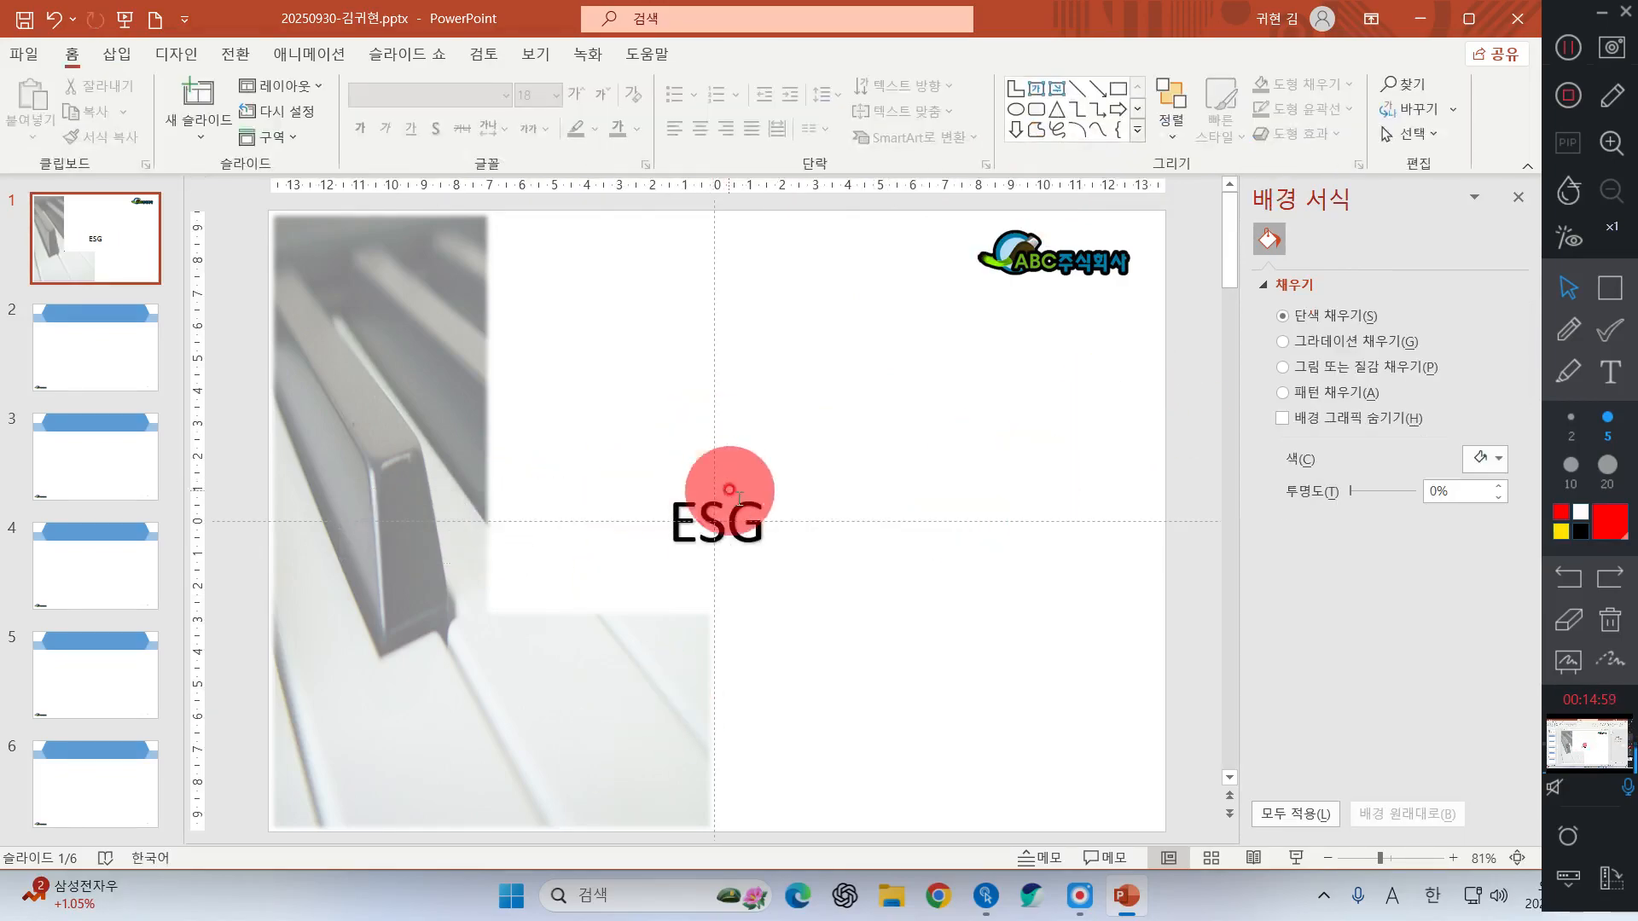
- Set the whole "ESG" WordArt text to the 굴림 font and make it bold
left_click(748, 514)
double_click(748, 521)
left_click(730, 537)
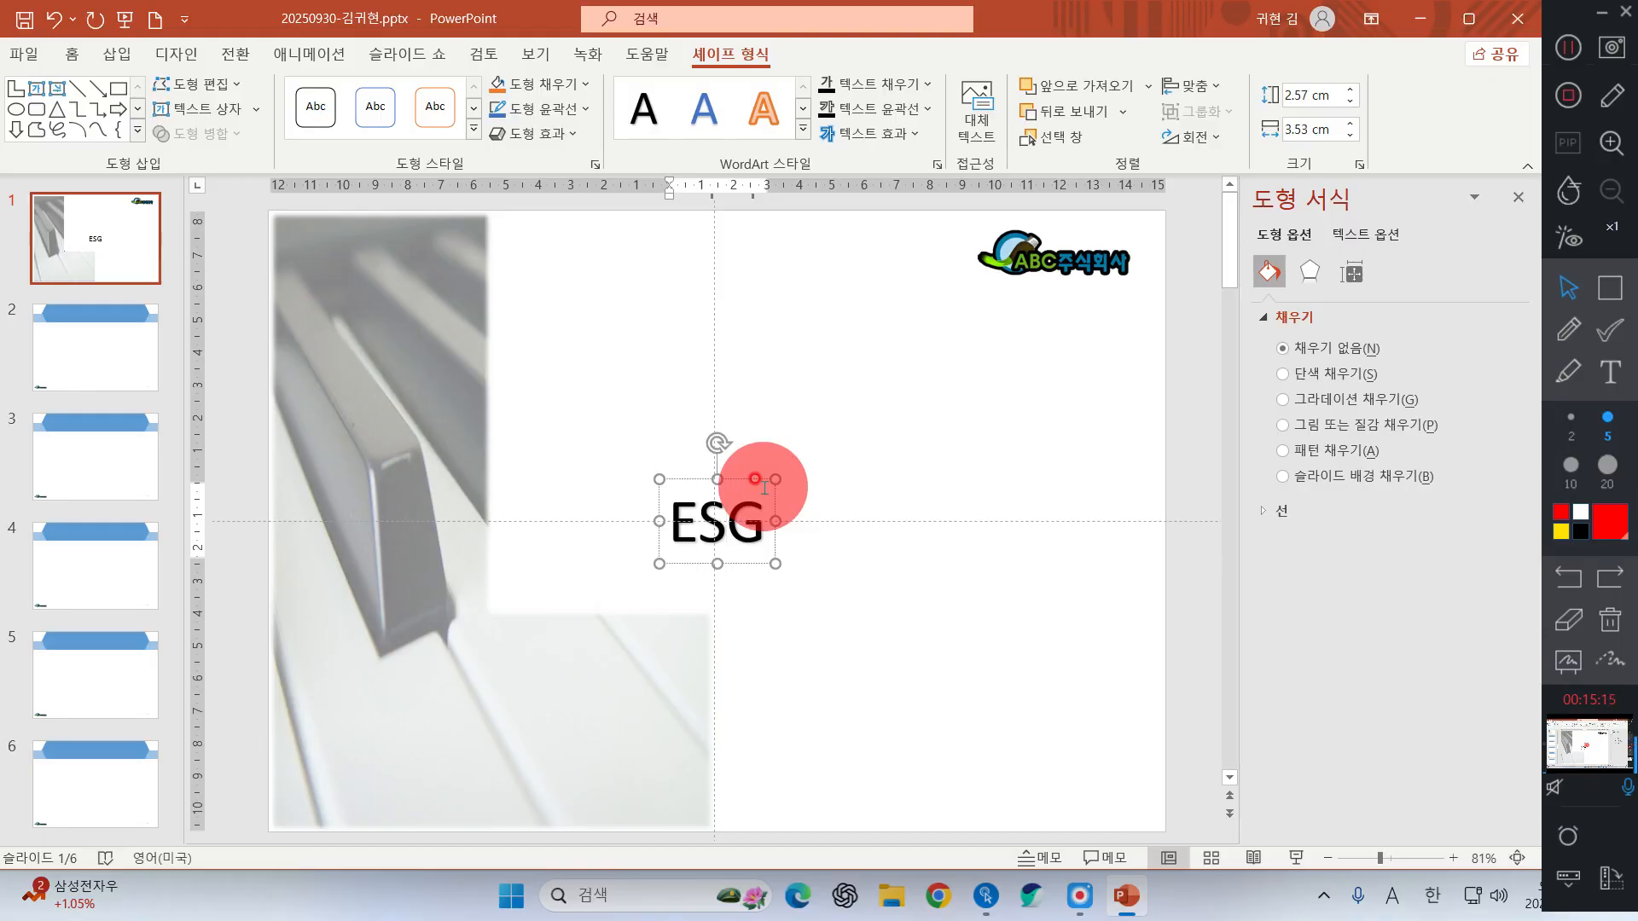
left_click(727, 529)
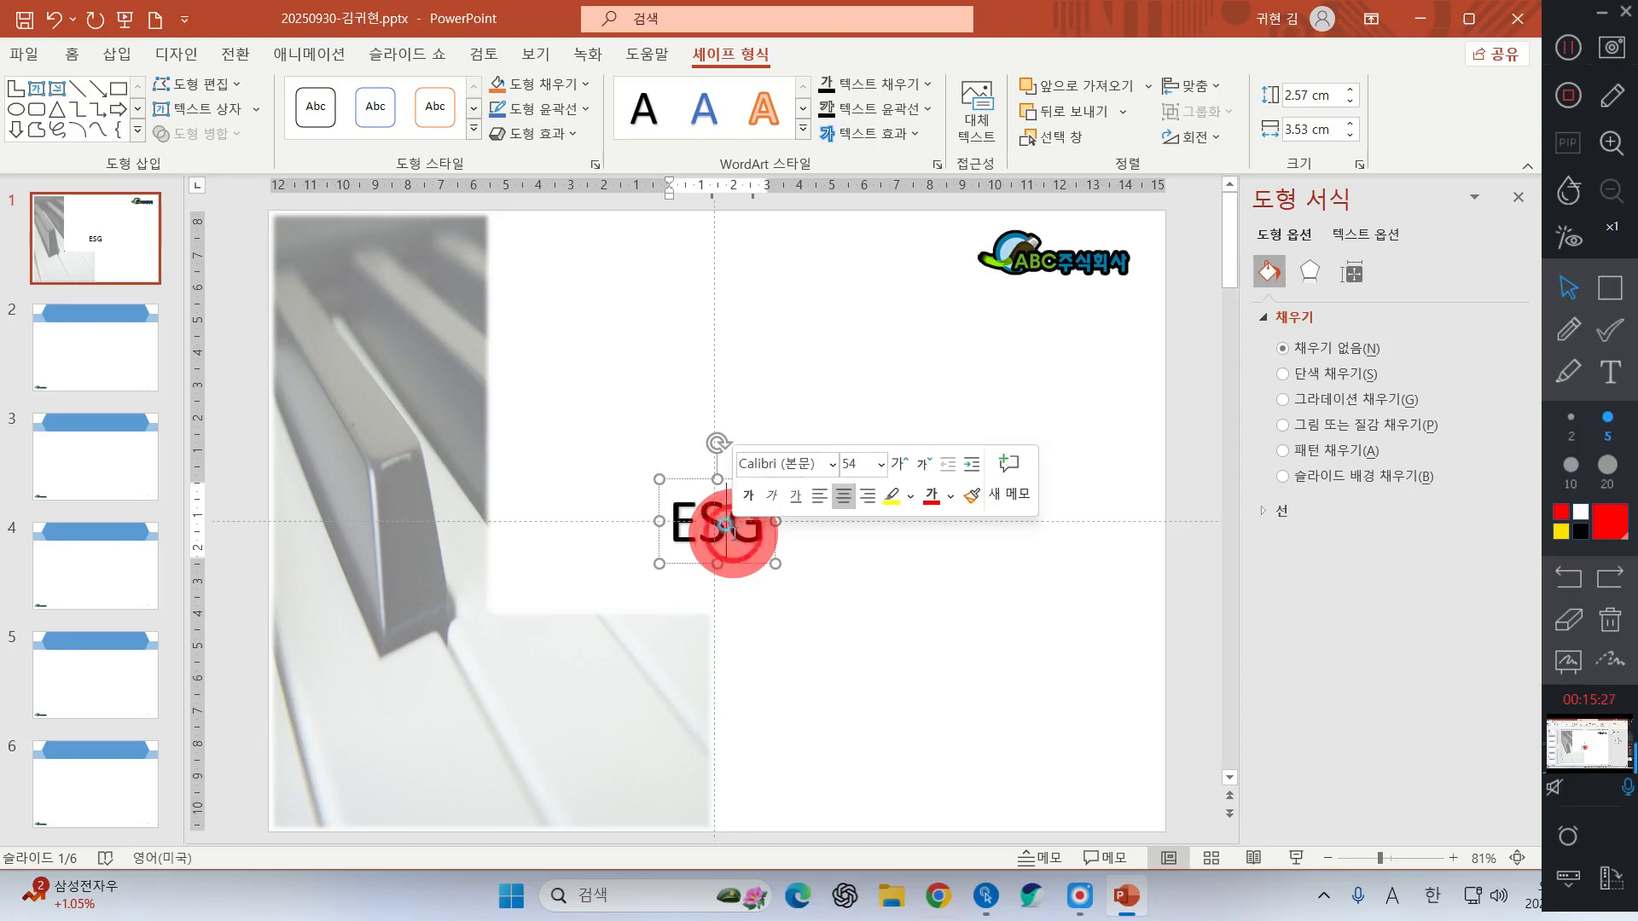
double_click(727, 529)
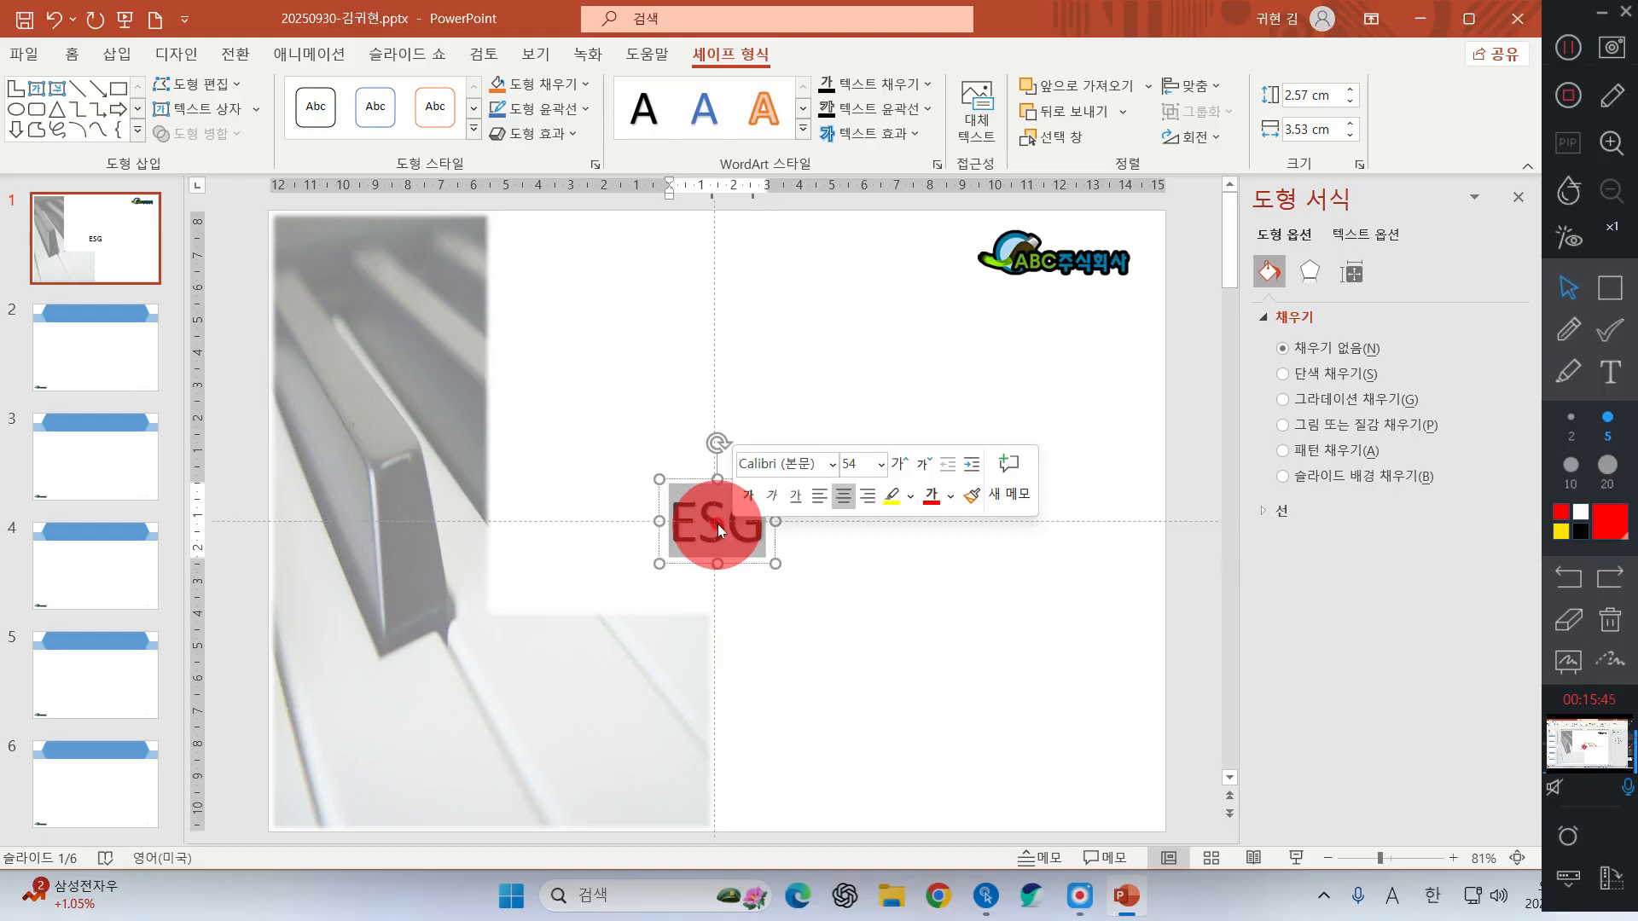
left_click(70, 58)
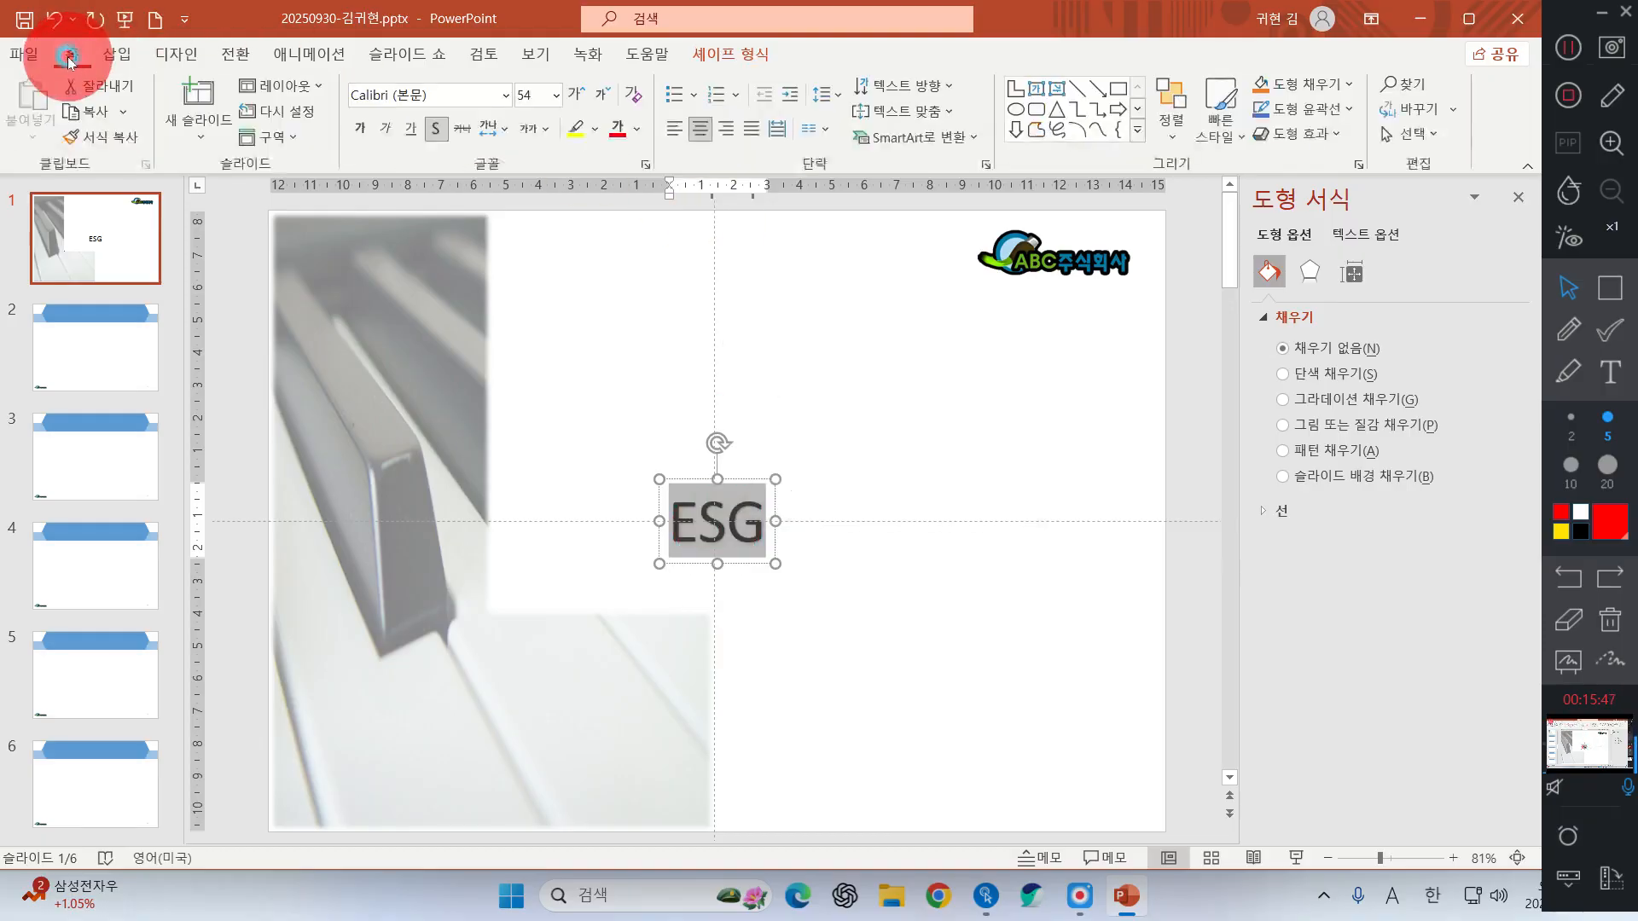
left_click(475, 93)
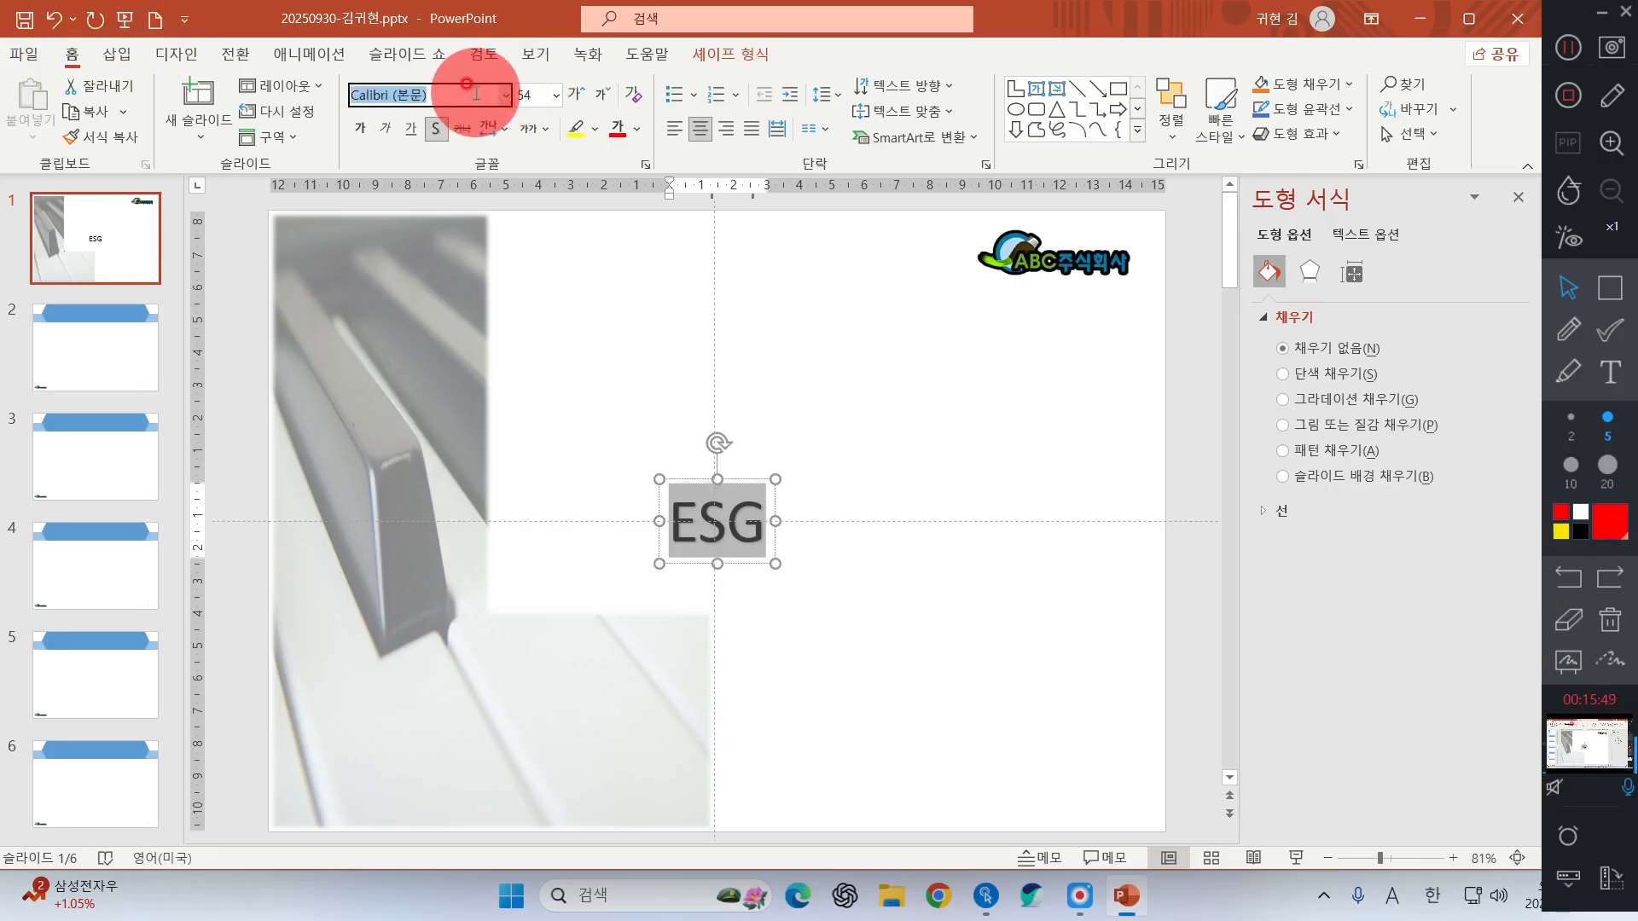
type("rnff")
key("BackSpace")
key("BackSpace")
key("BackSpace")
key("BackSpace")
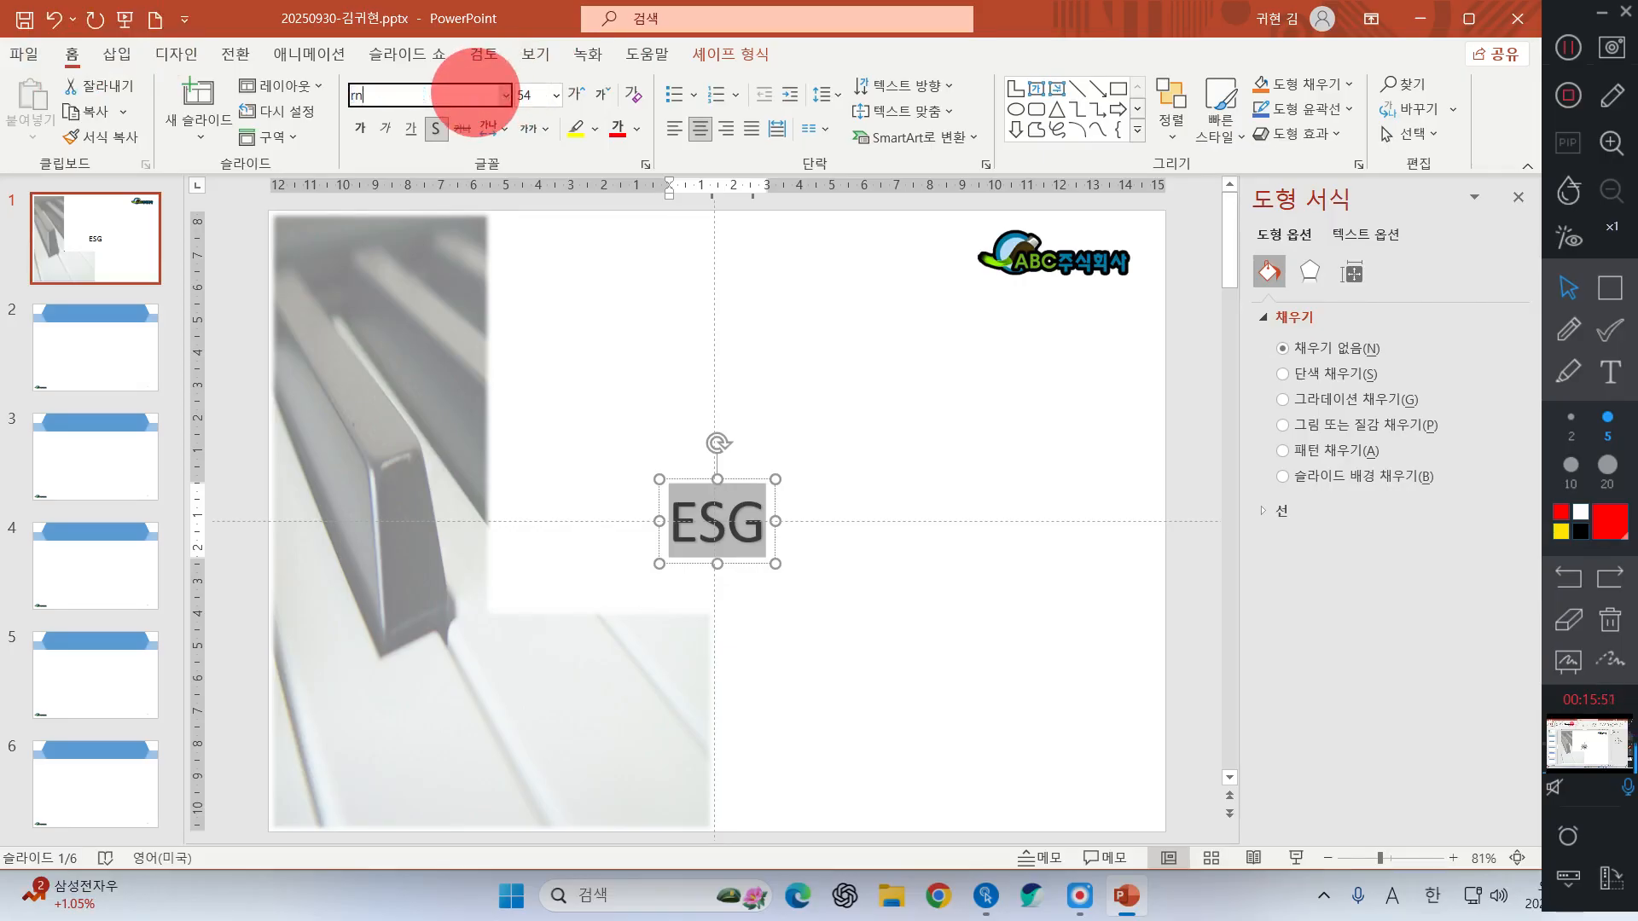
key("Hangul")
type("ㄱㅜㄹㄹㅣㅁ")
key("Return")
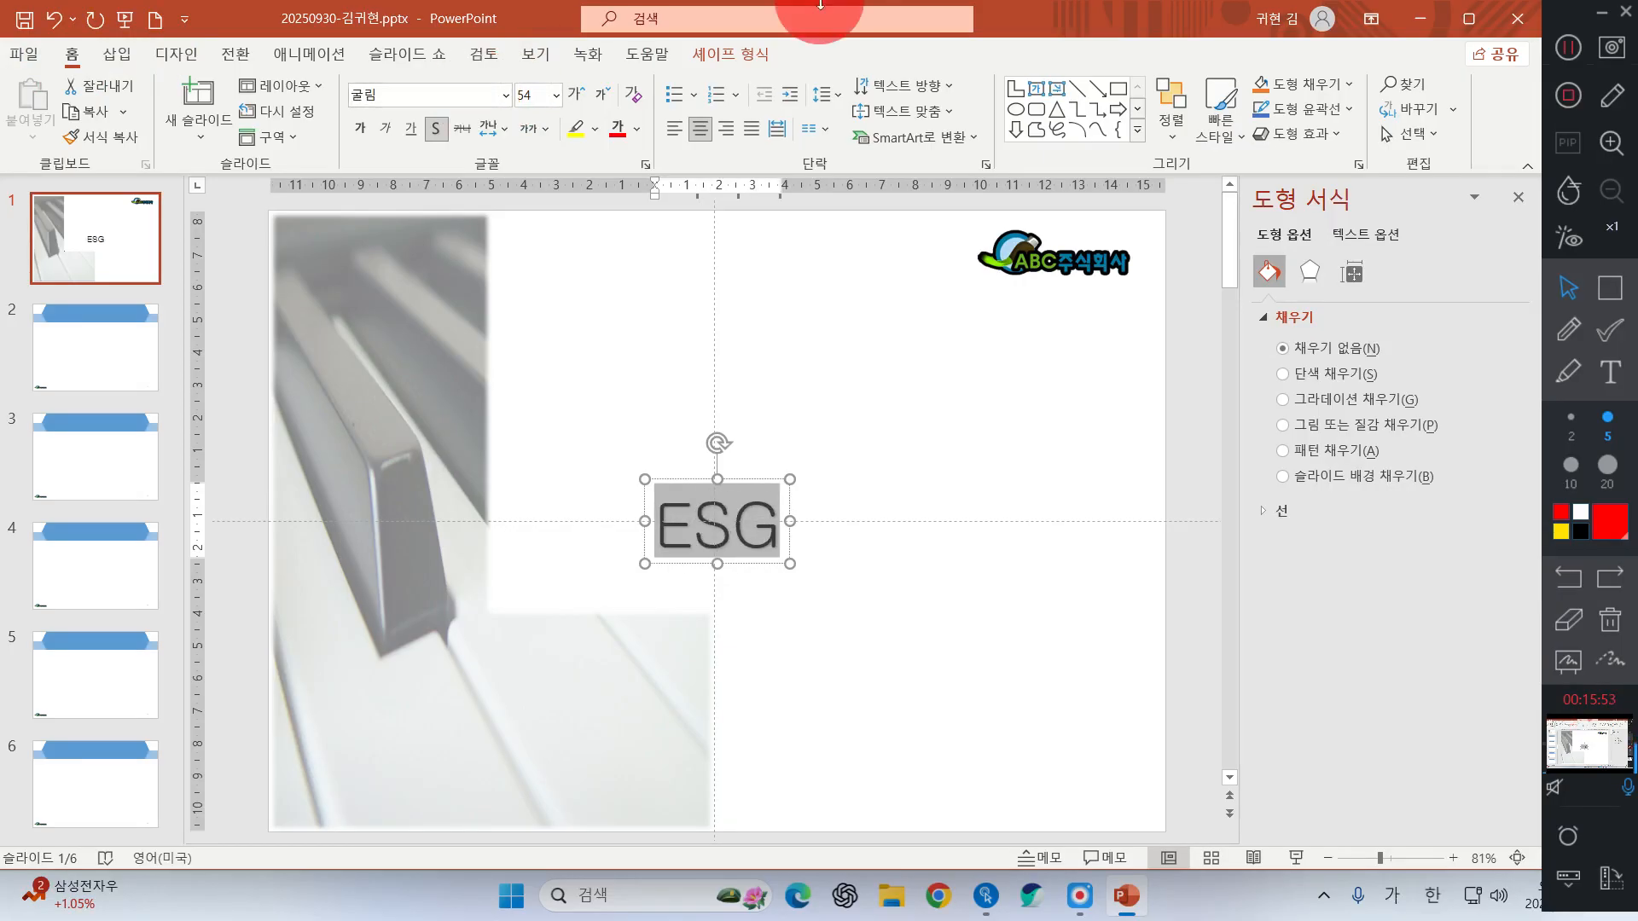
left_click(361, 128)
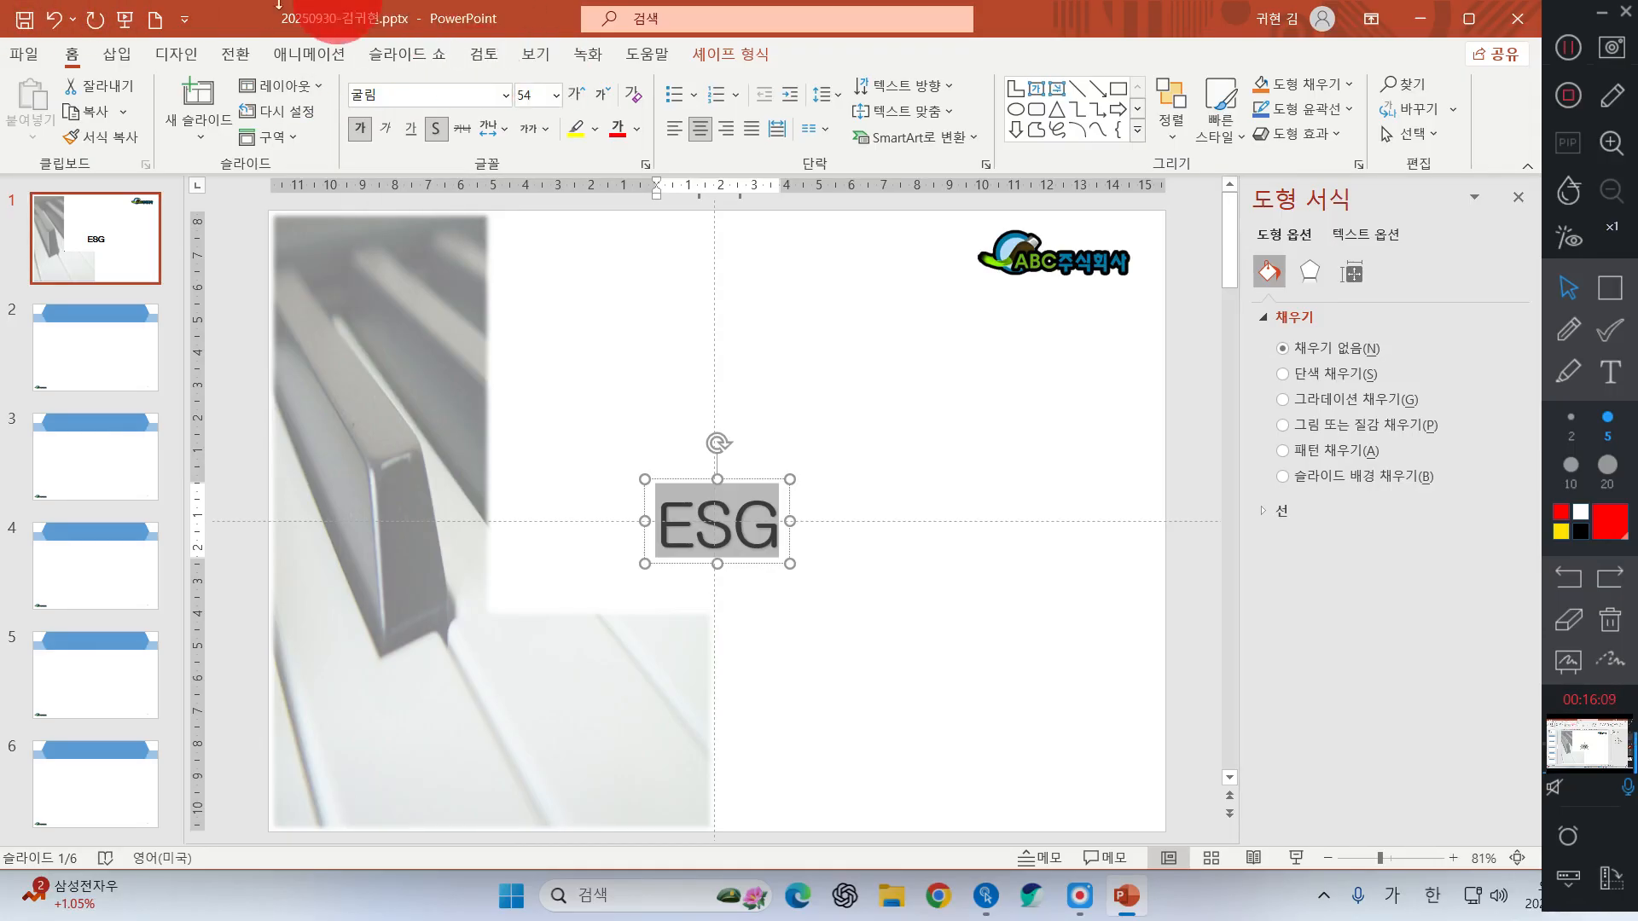
left_click(120, 53)
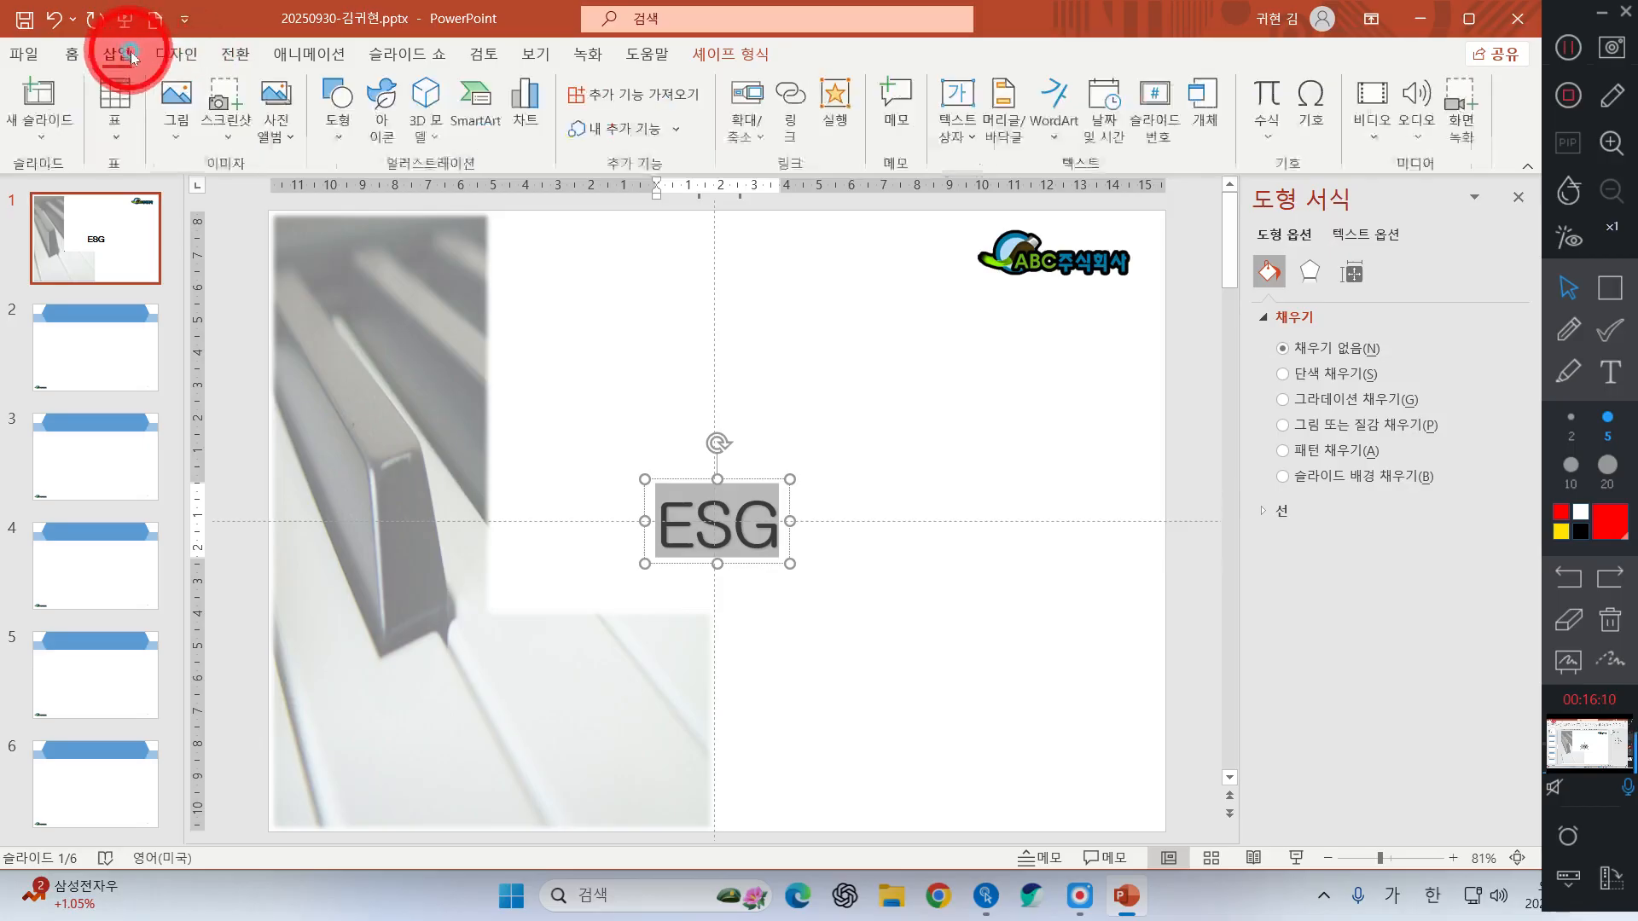
left_click(1054, 109)
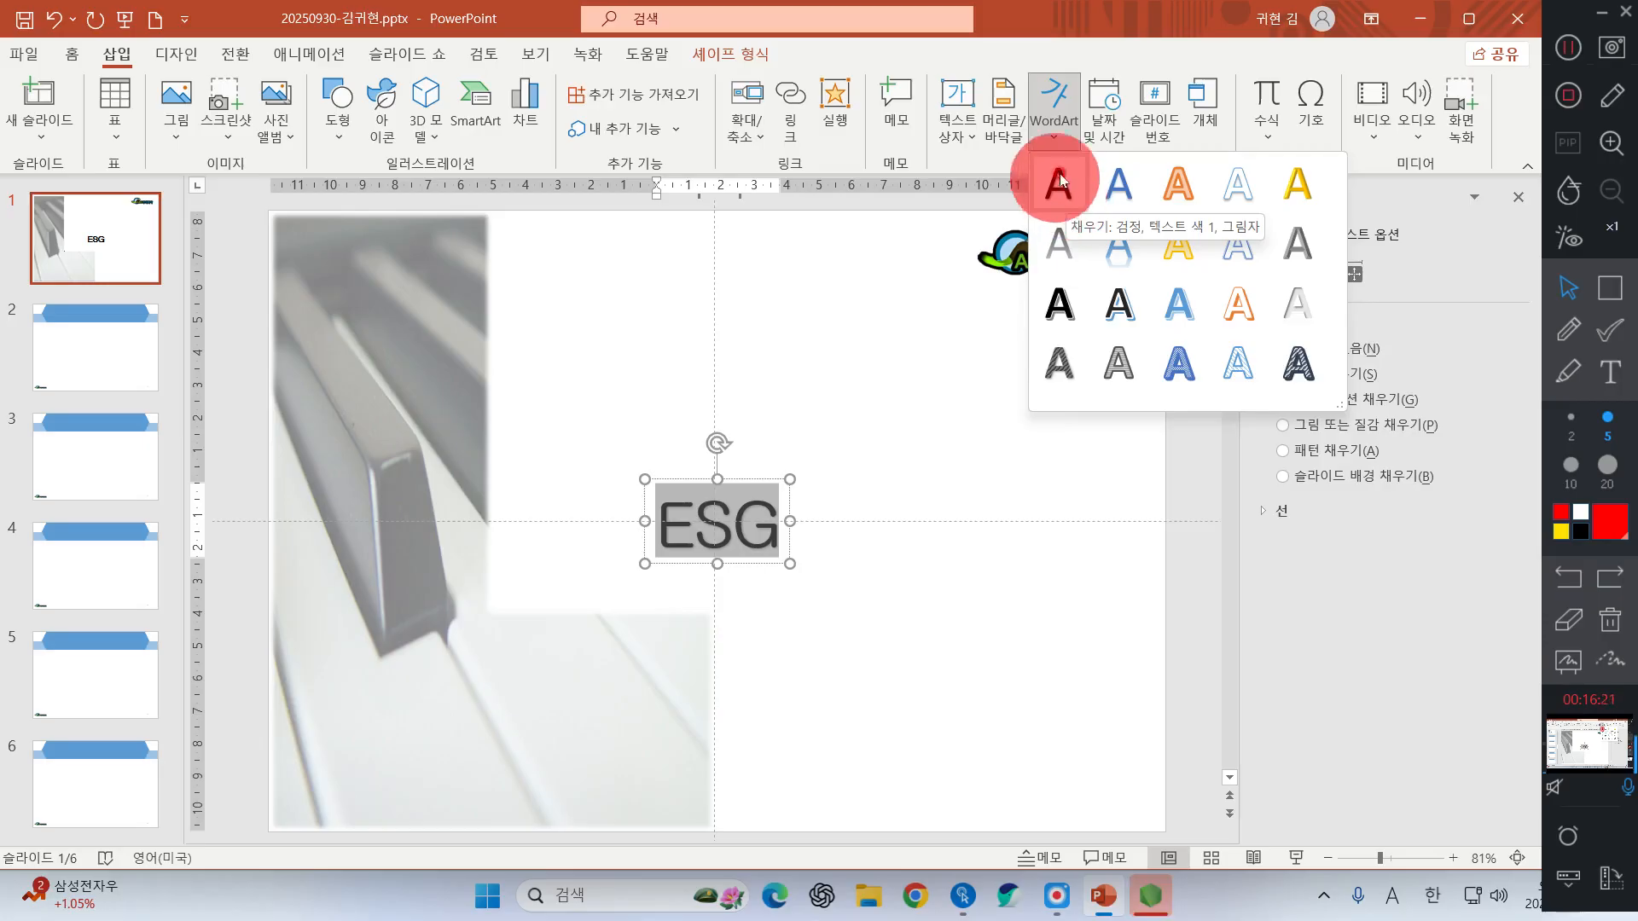
left_click(1057, 2)
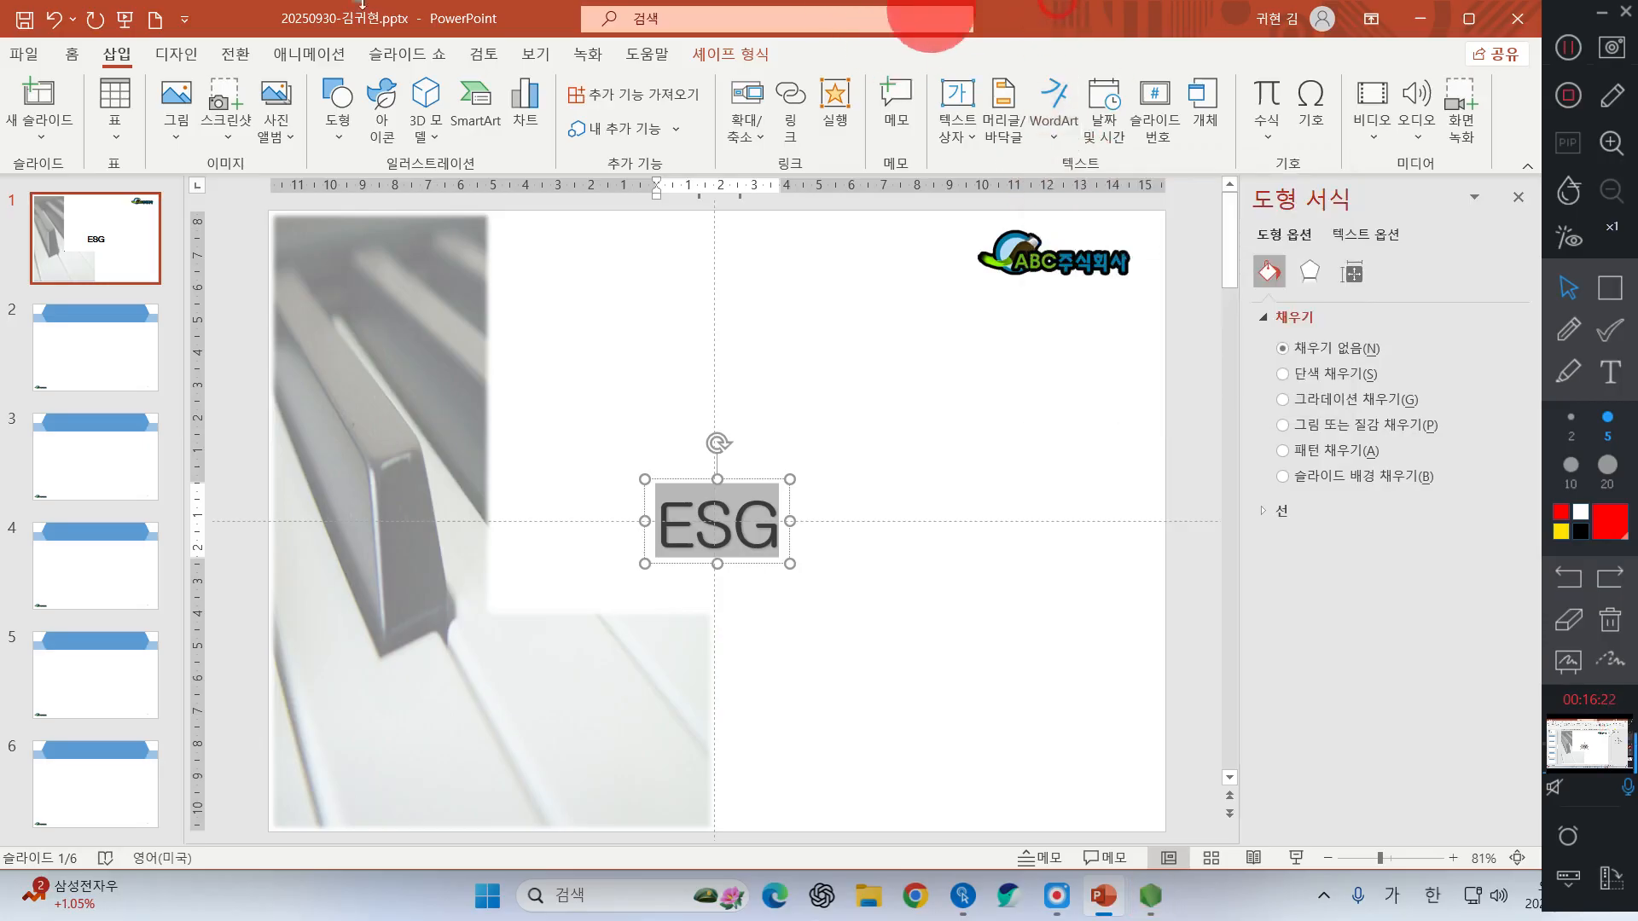
- Remove the text shadow from the "ESG" WordArt and dismiss the runtime library error dialog
left_click(72, 54)
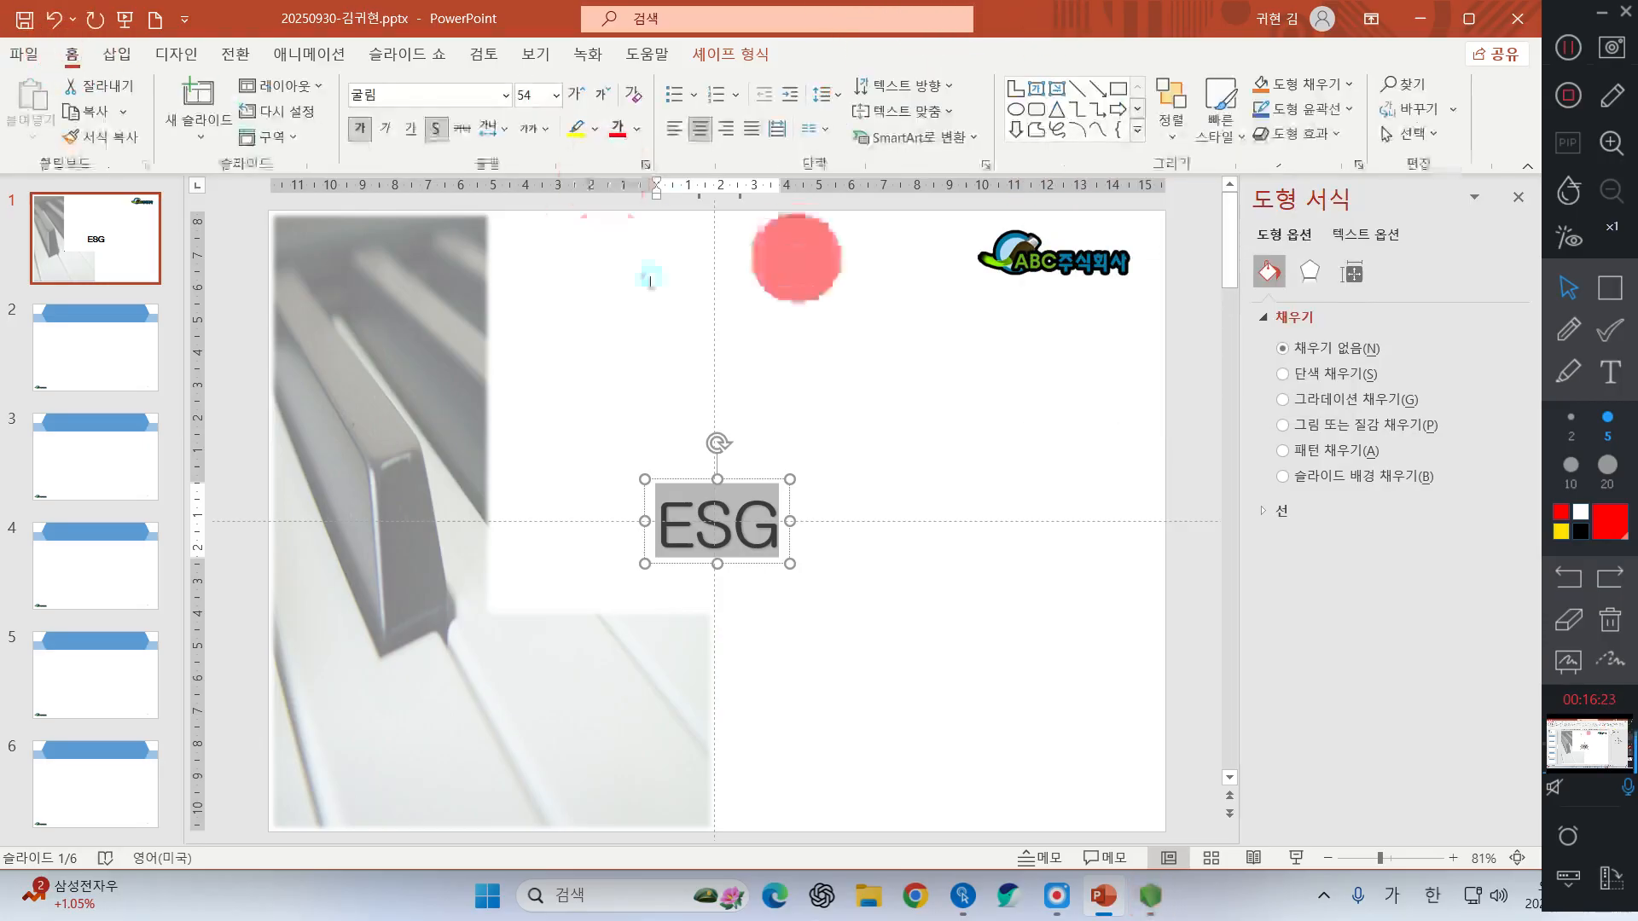
left_click(437, 130)
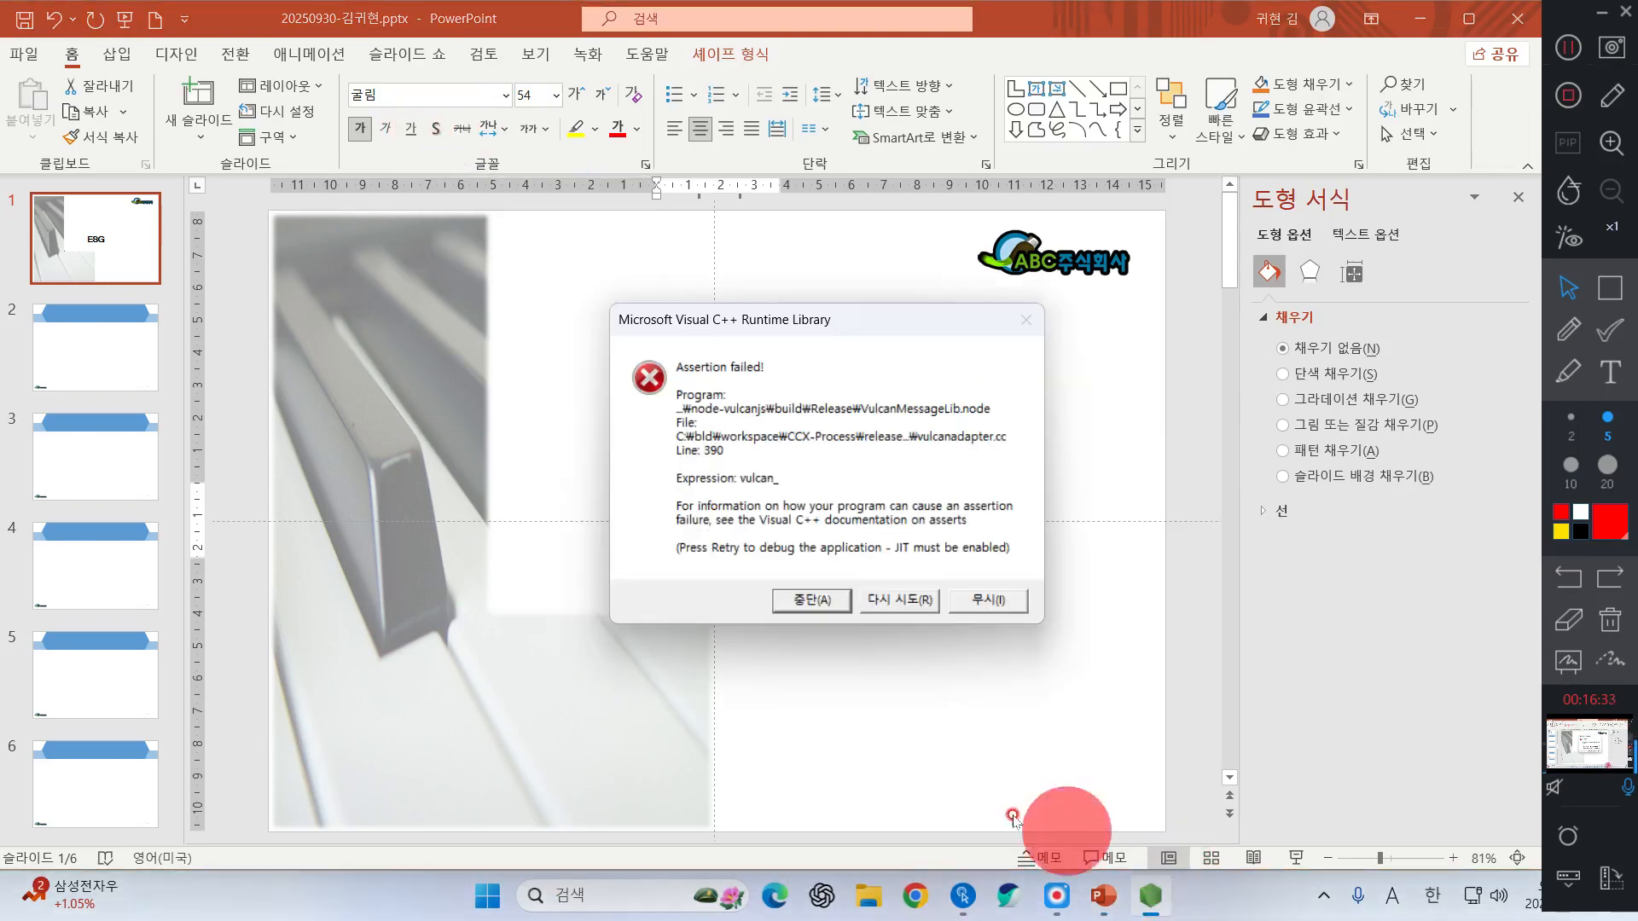
left_click(918, 600)
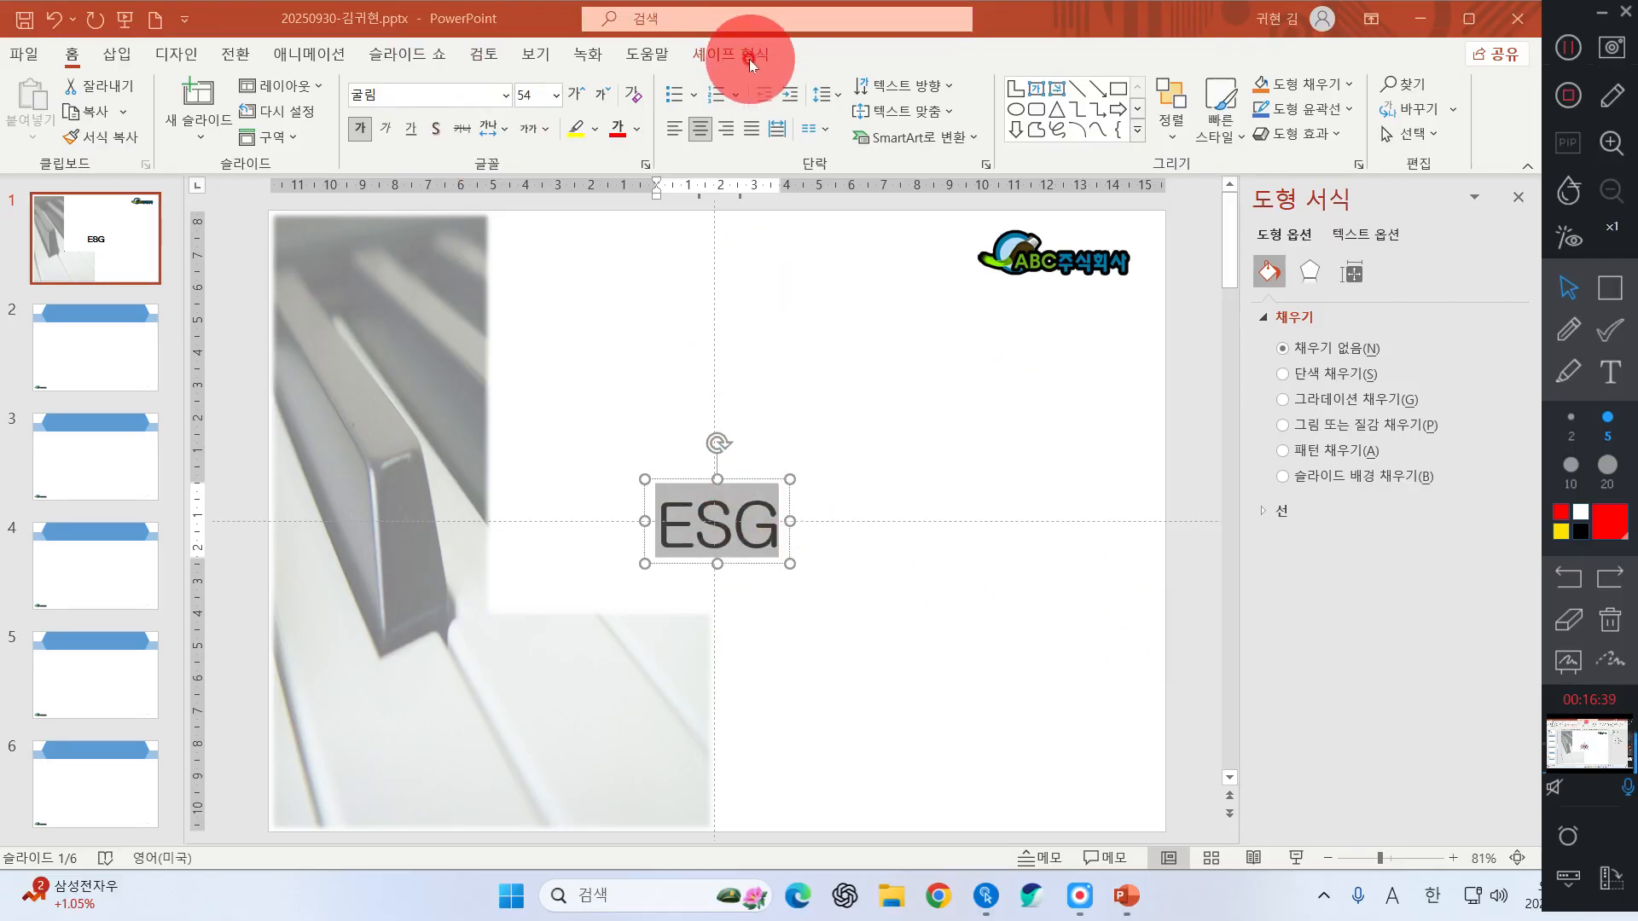
- Apply the third Warp transform of the first row, the upward-pointing triangle, to the "ESG" WordArt
key("Hangul")
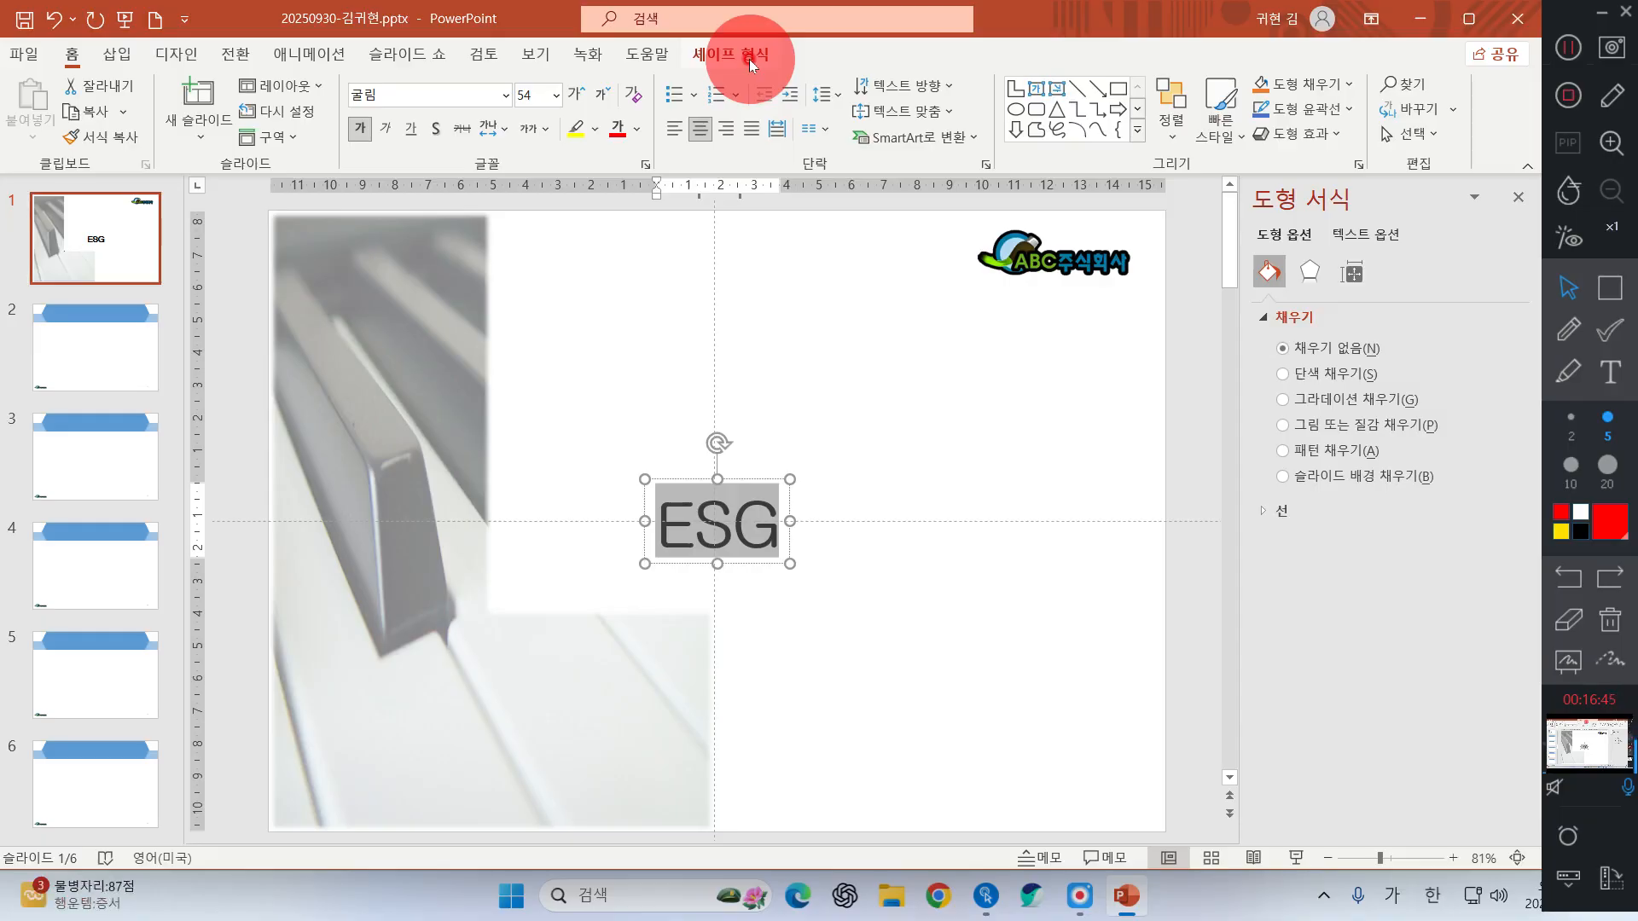
left_click(749, 59)
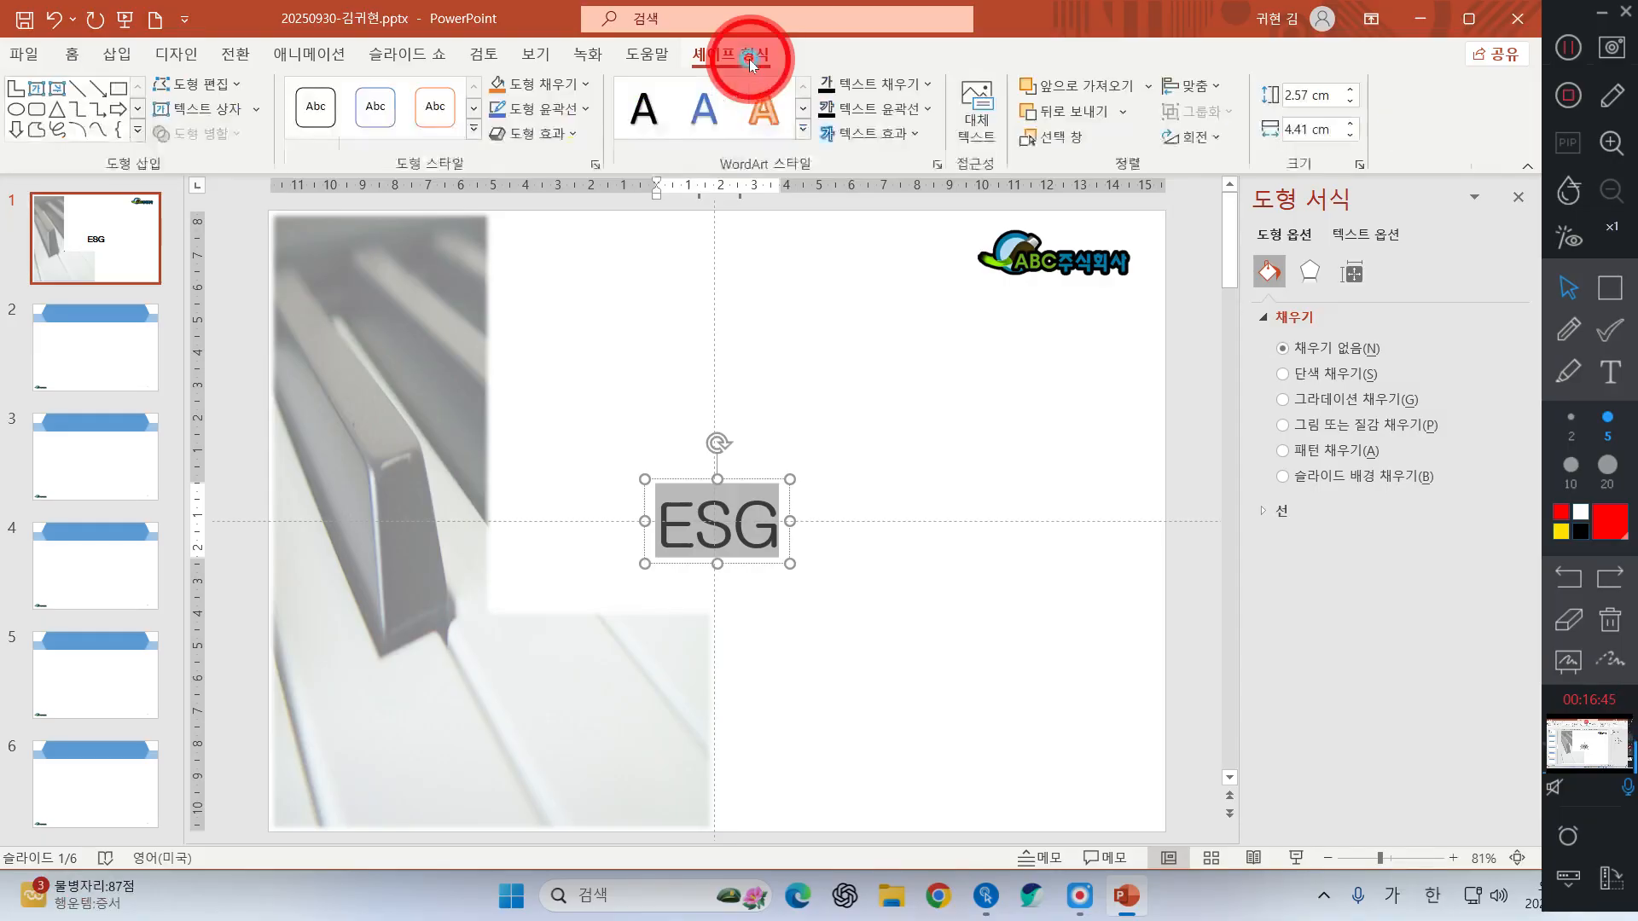
left_click(893, 140)
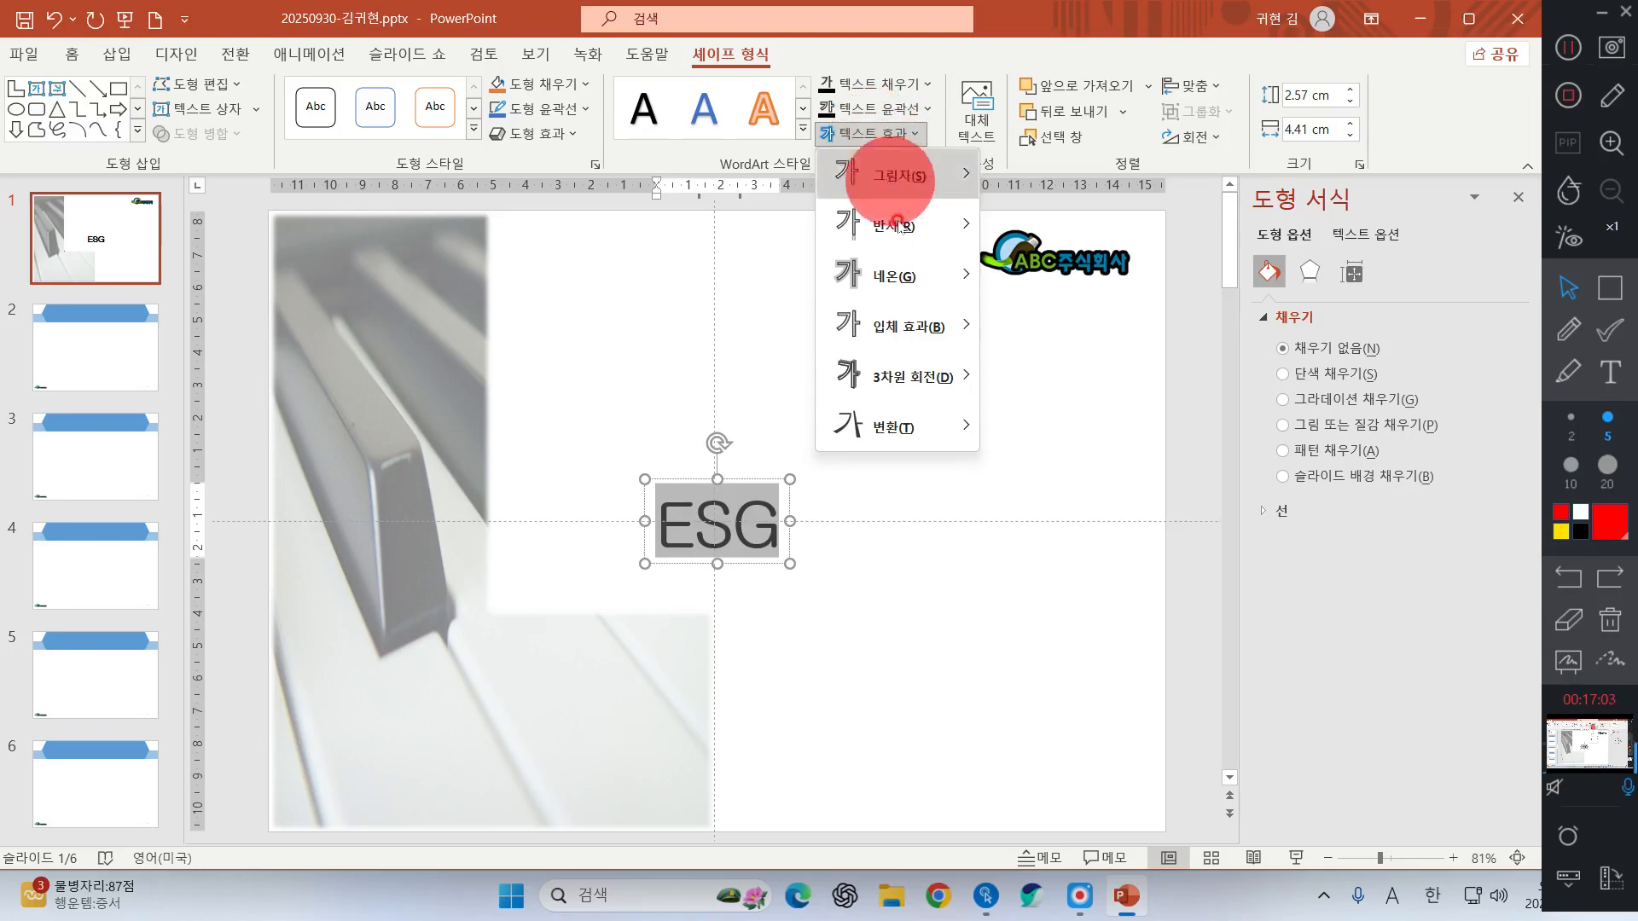
mouse_move(883, 431)
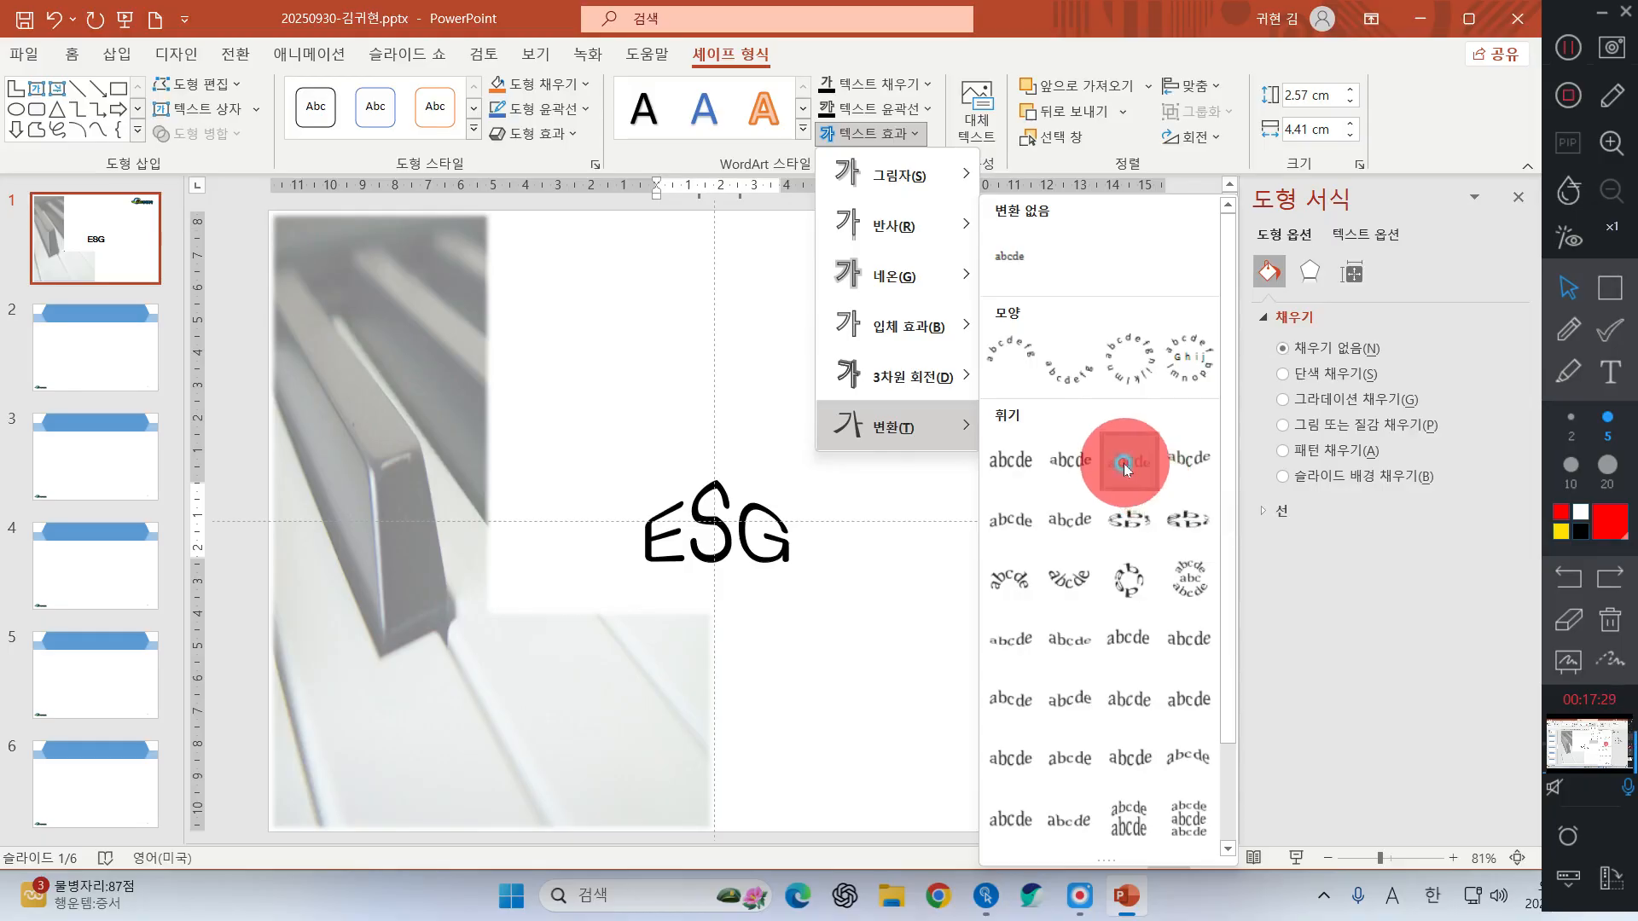
left_click(1144, 477)
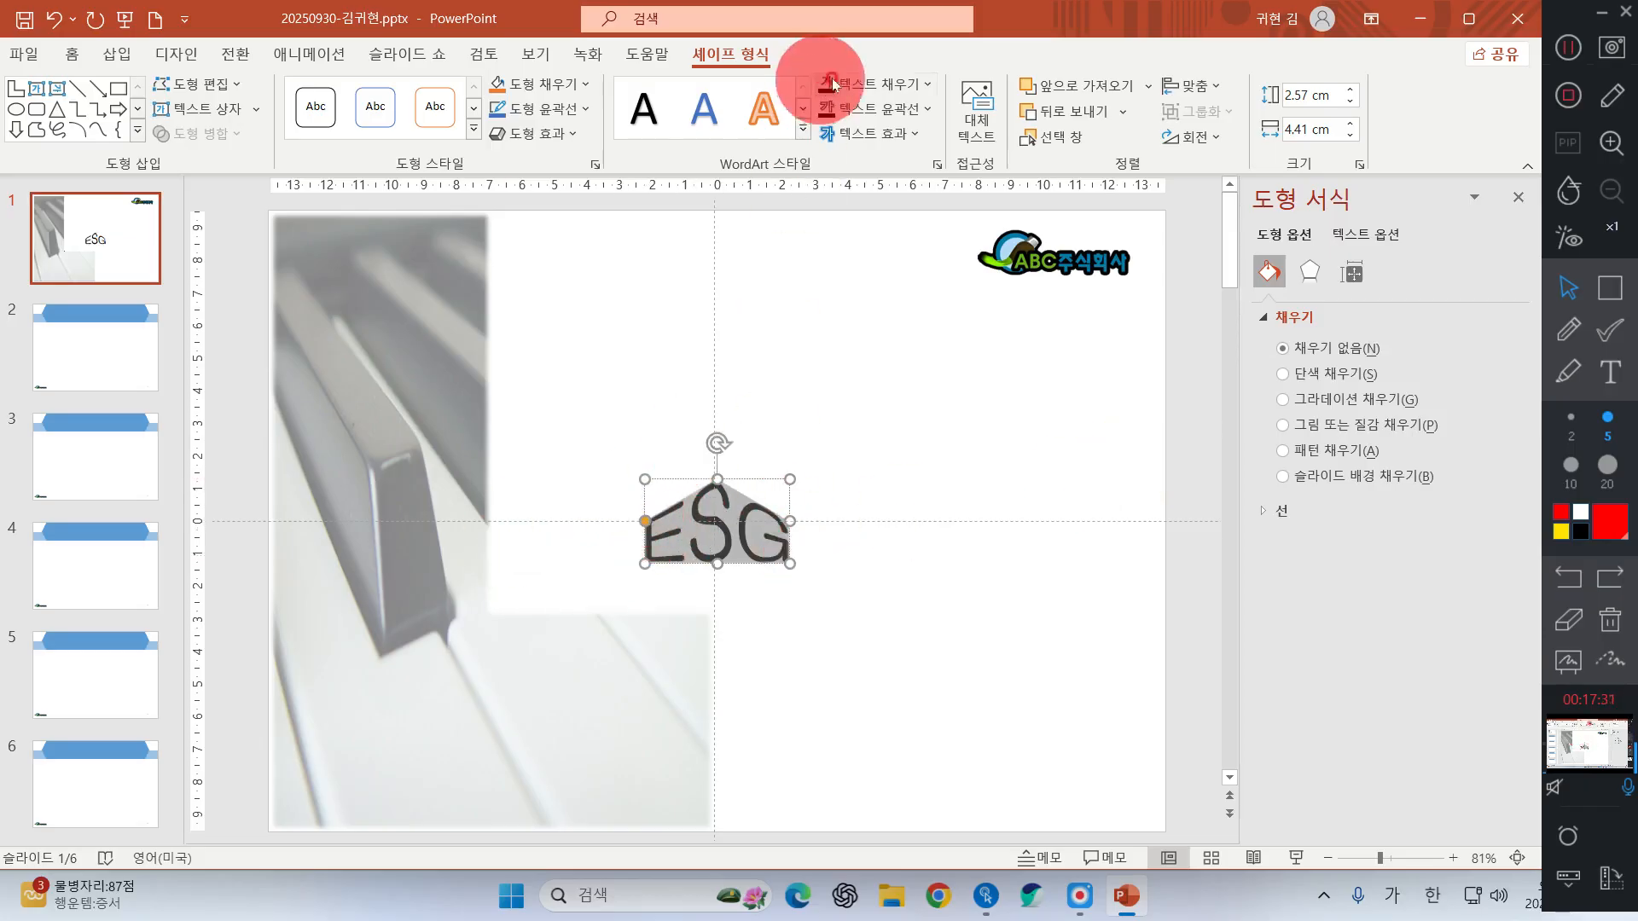
- Apply the middle reflection variation of the second row to the "ESG" WordArt
left_click(911, 137)
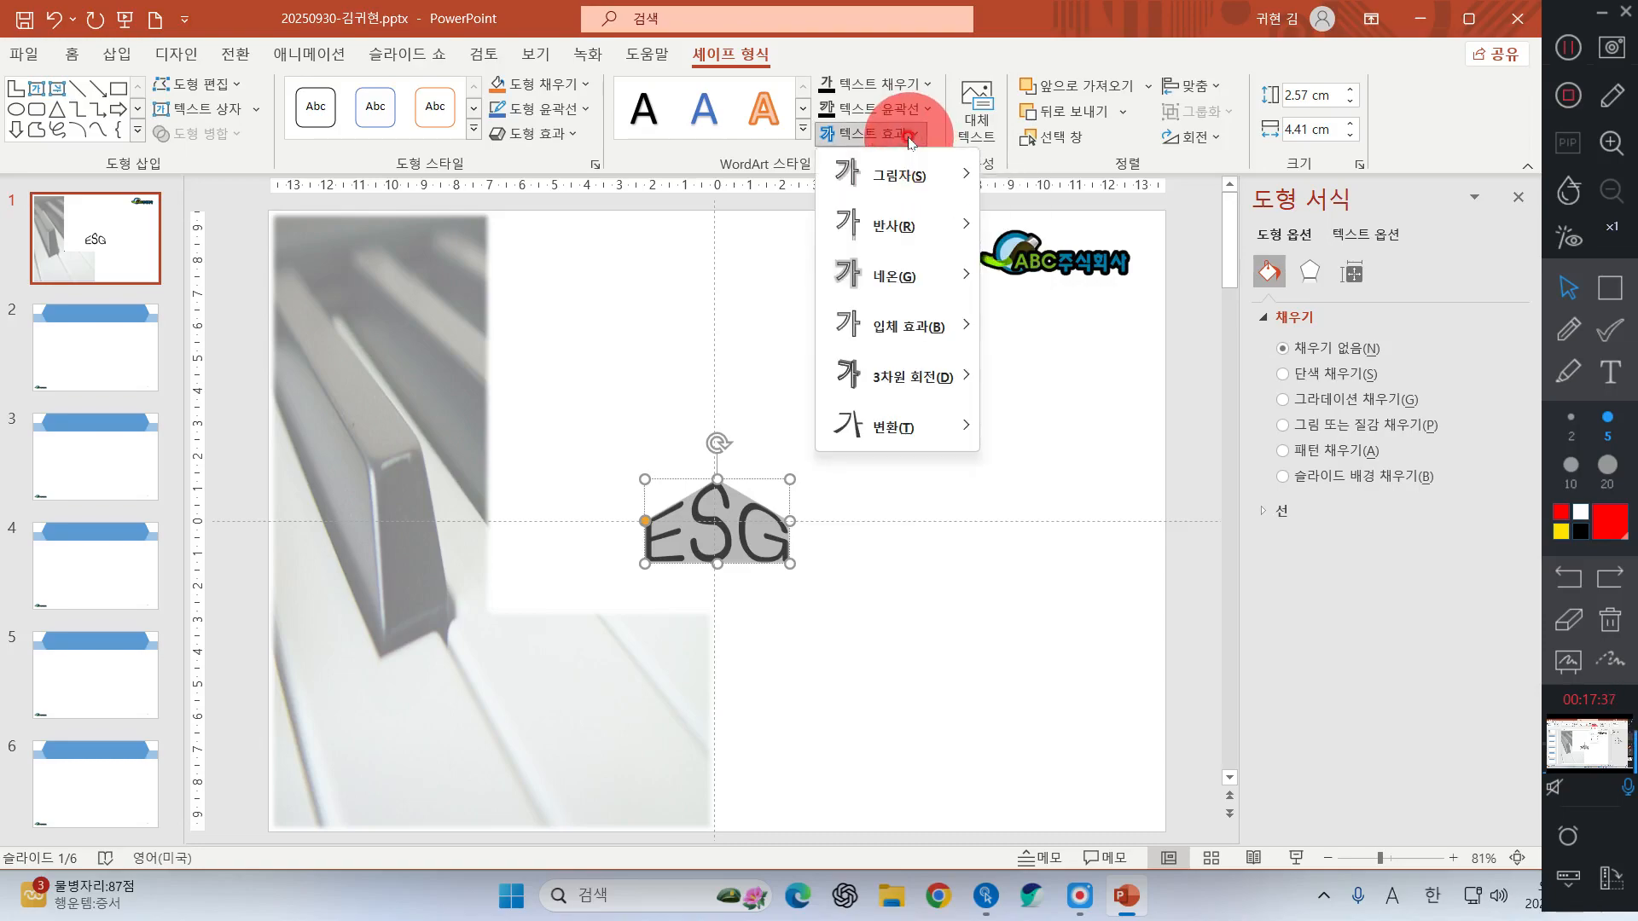
left_click(889, 222)
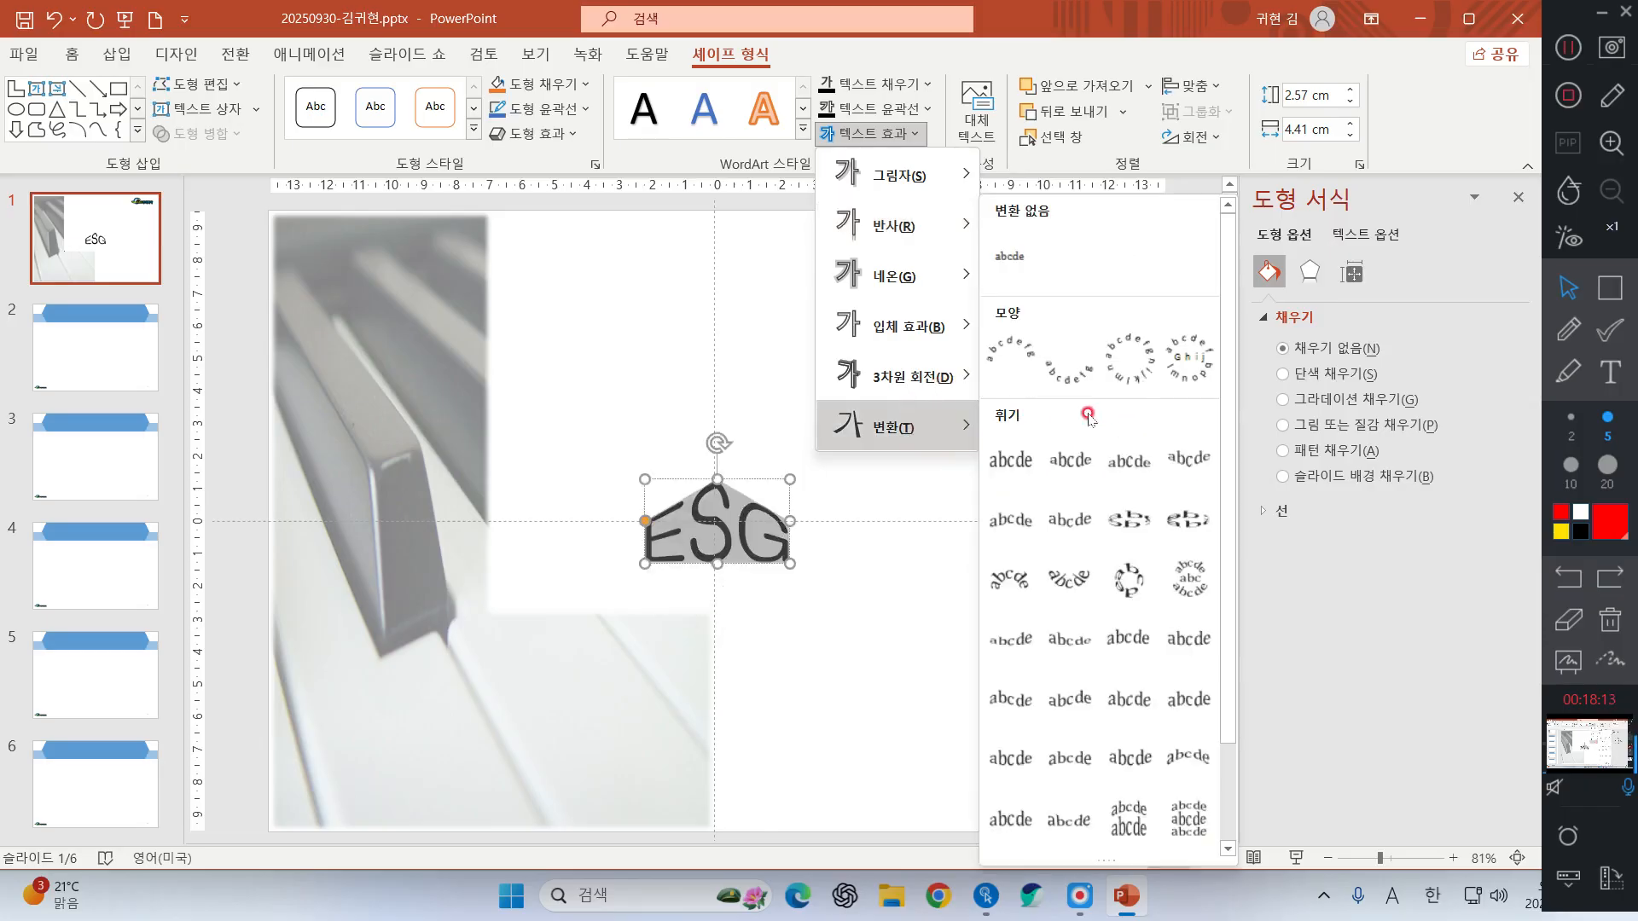
left_click(897, 209)
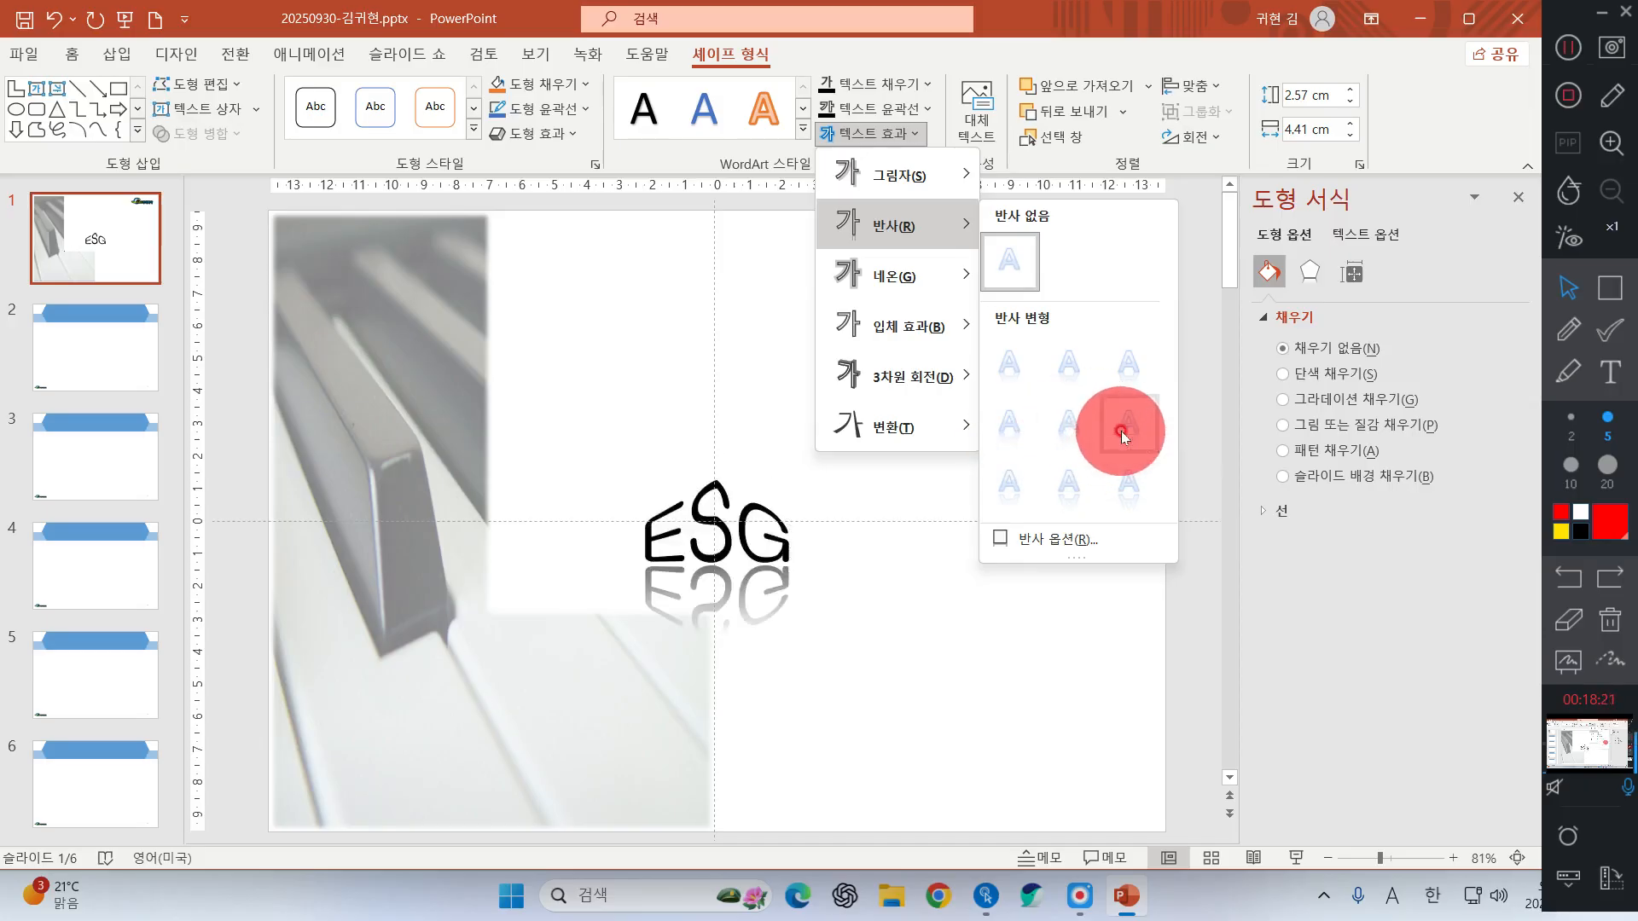
left_click(1075, 426)
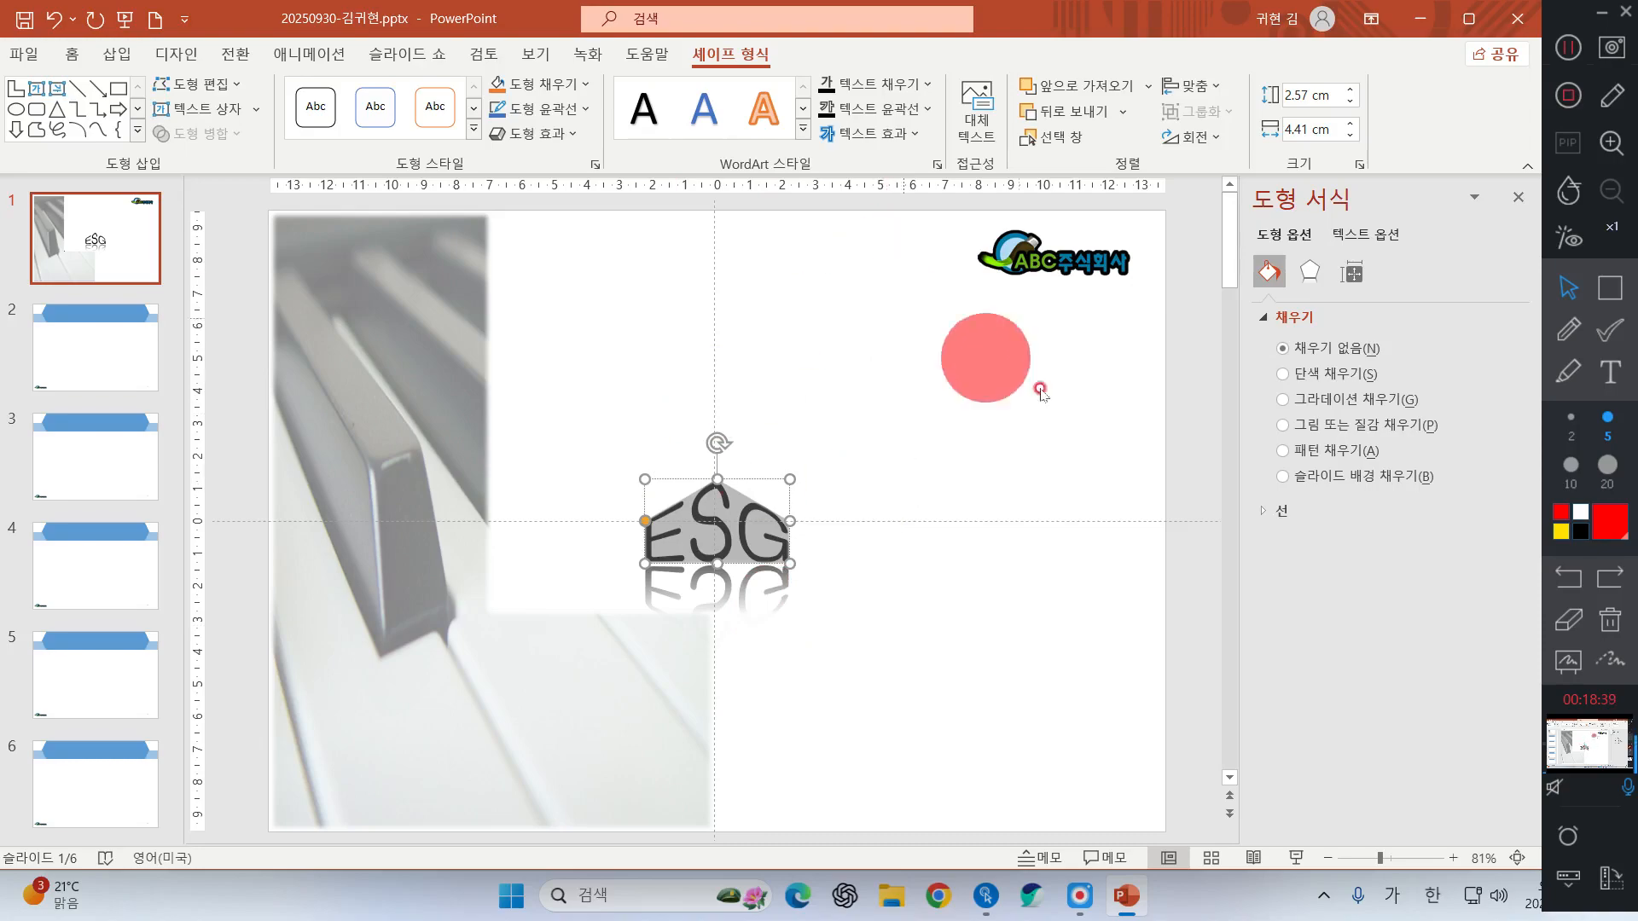
left_click(1610, 288)
mouse_move(656, 315)
left_mouse_down()
mouse_move(835, 359)
mouse_move(1011, 465)
left_mouse_up()
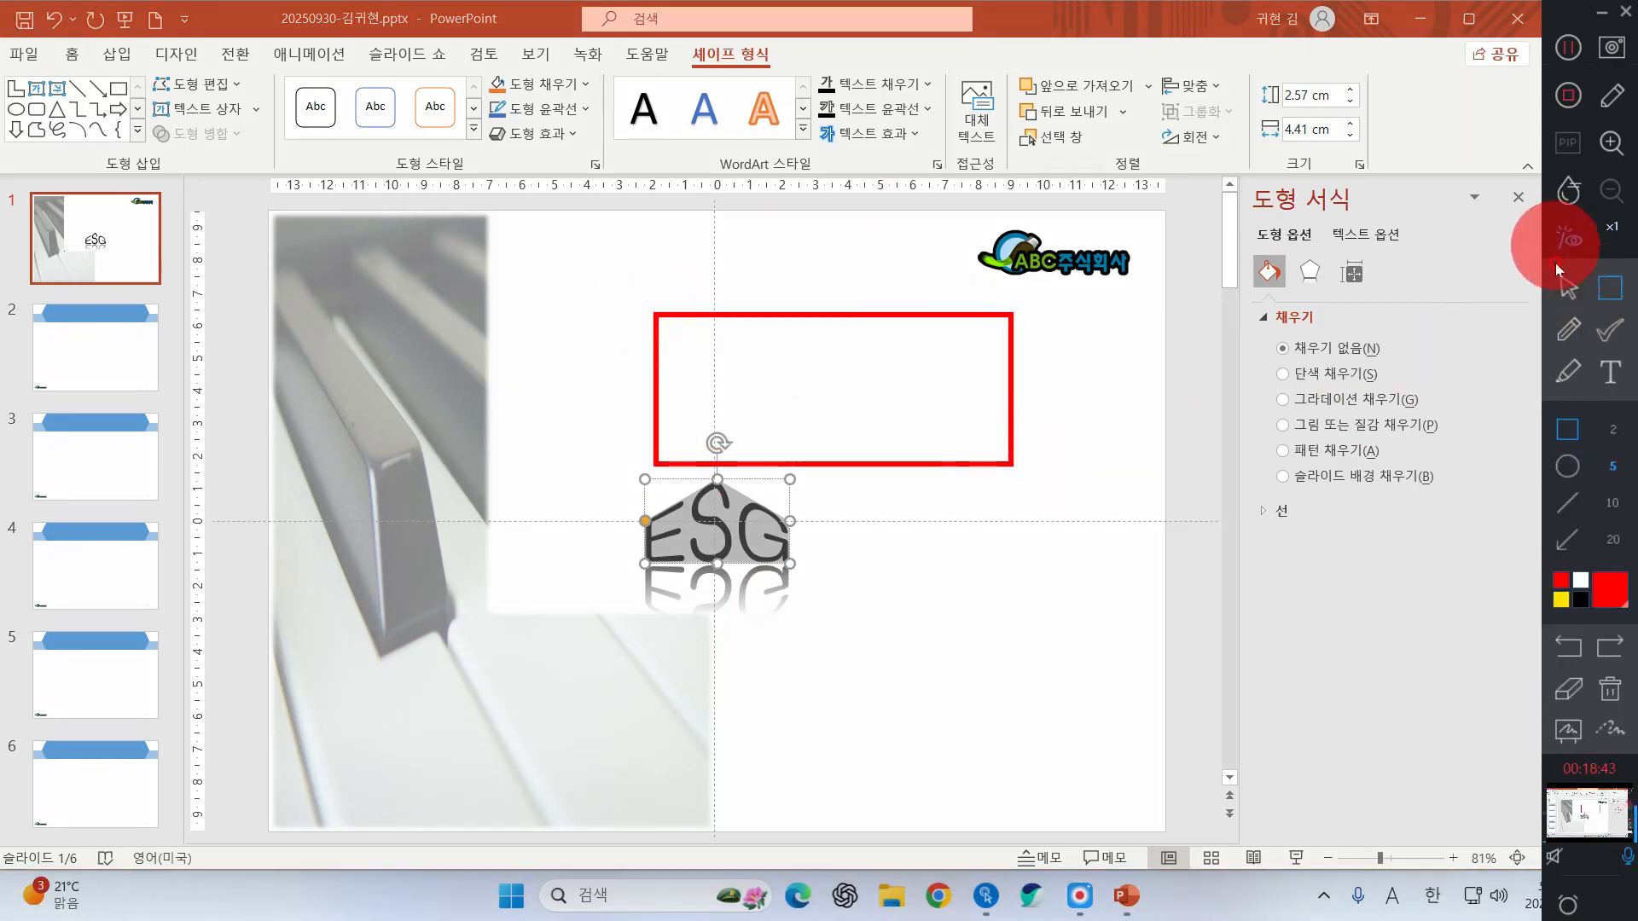
left_click(1566, 294)
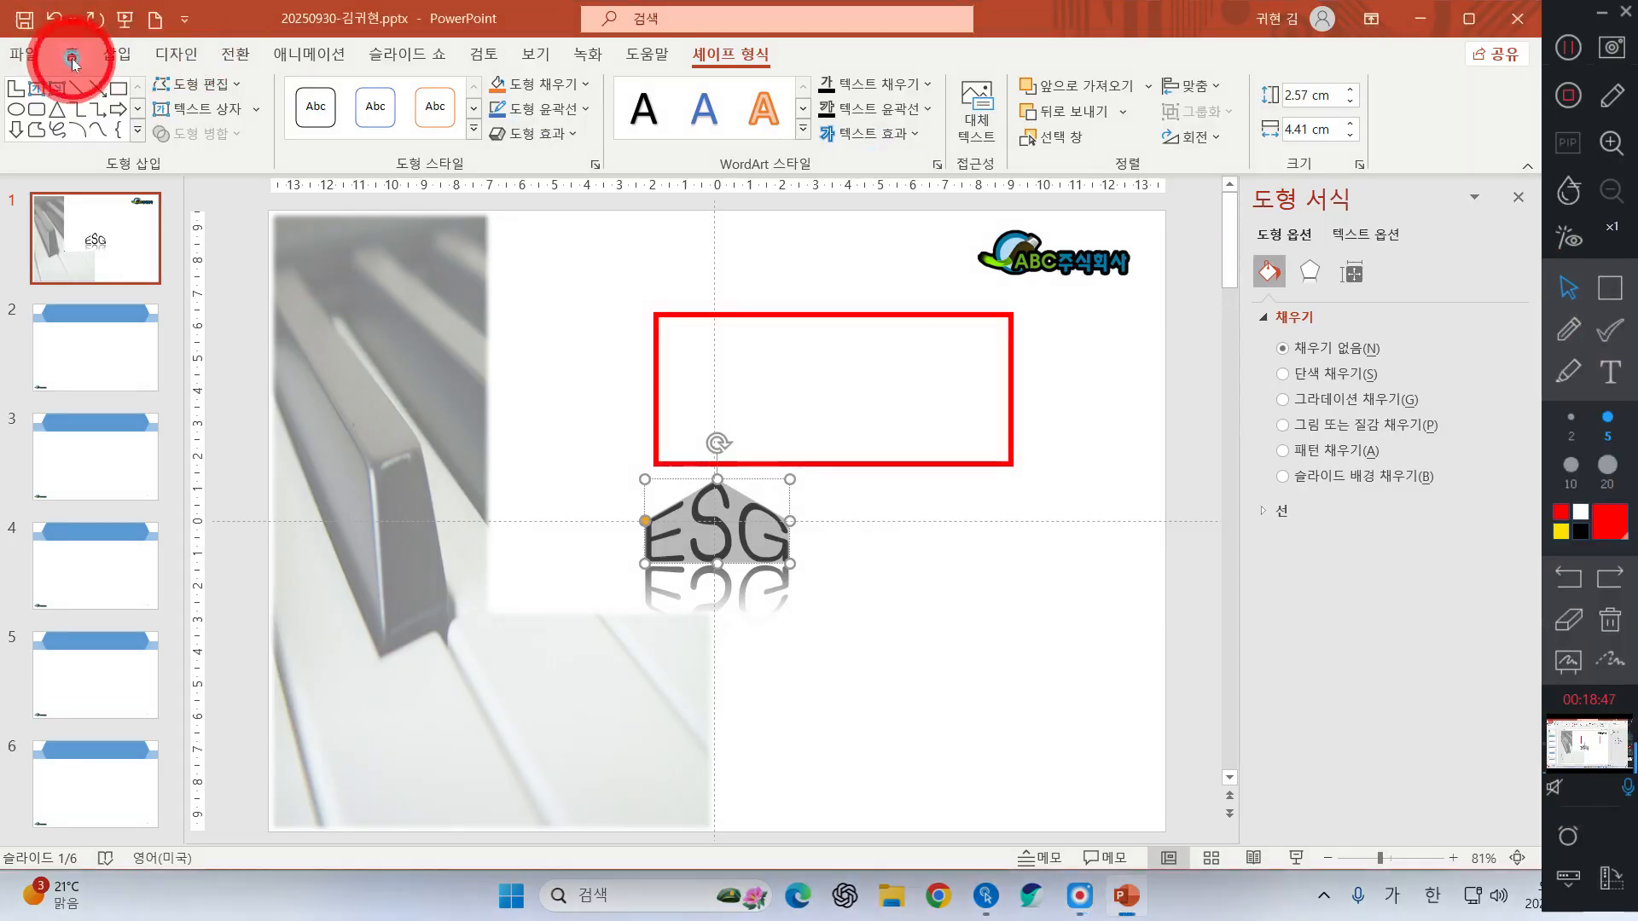
left_click(73, 60)
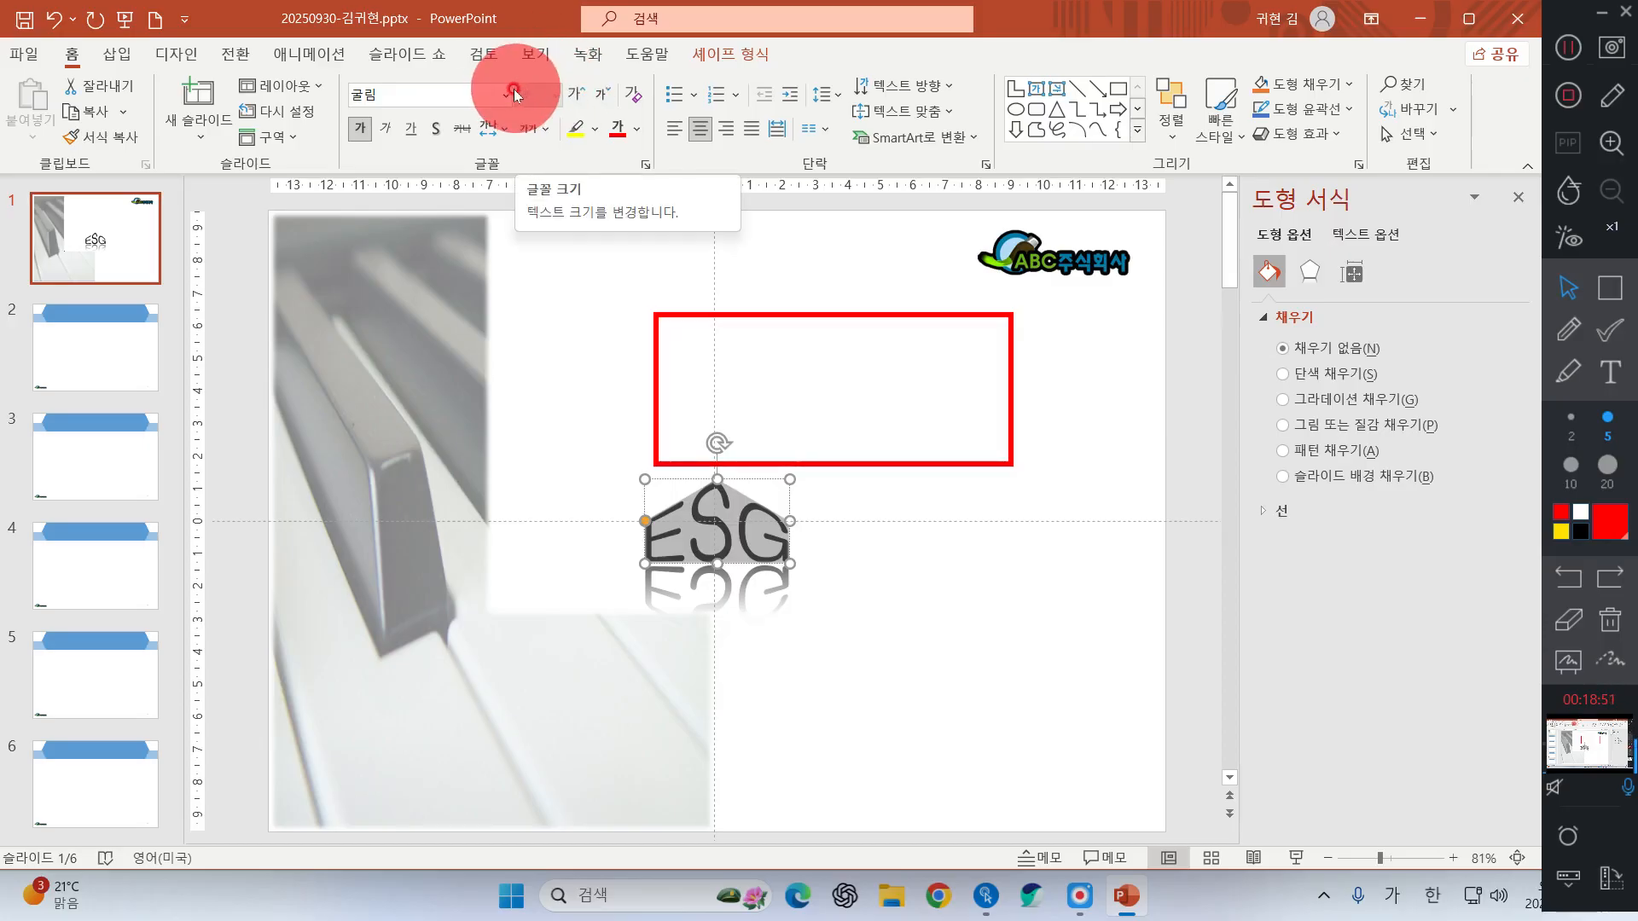
left_click(740, 51)
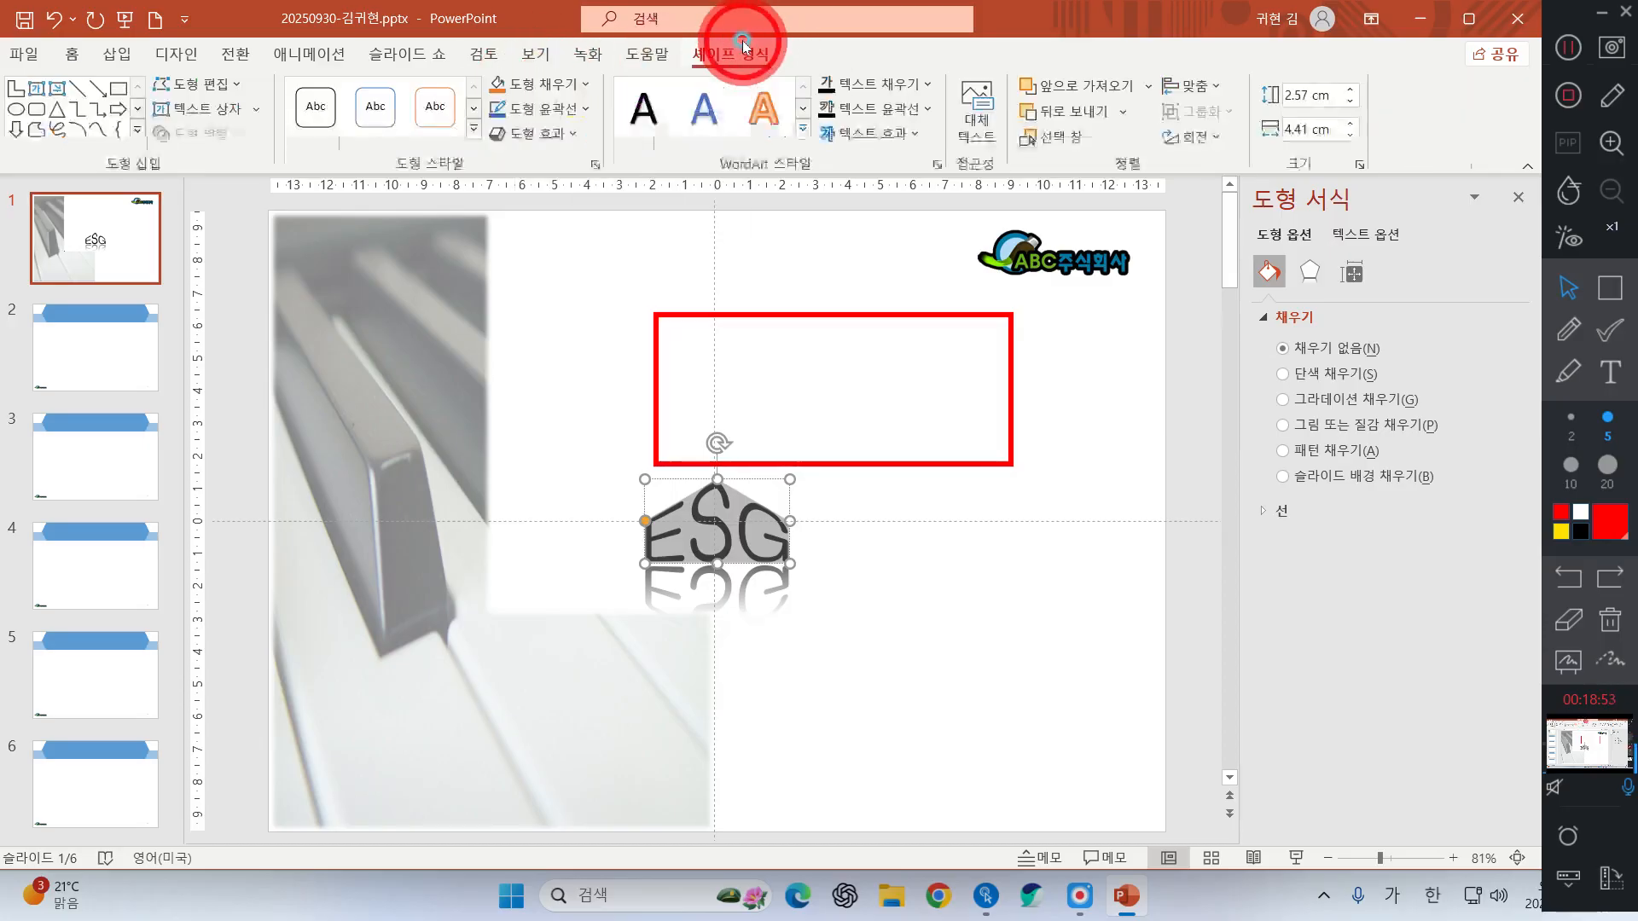
left_click(845, 134)
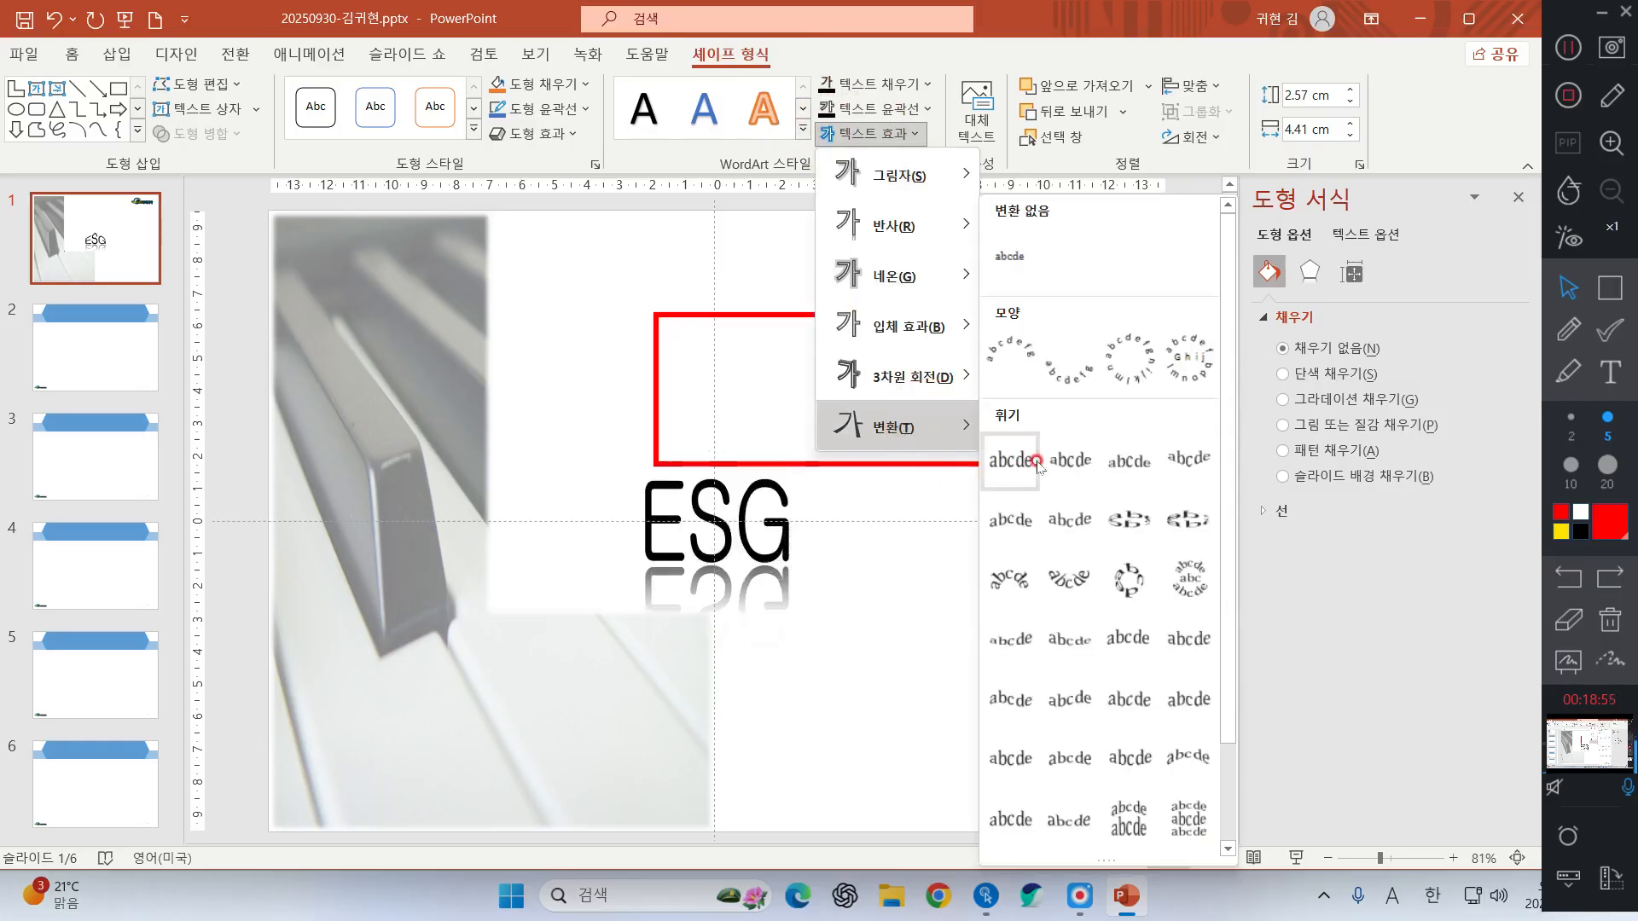
left_click(772, 550)
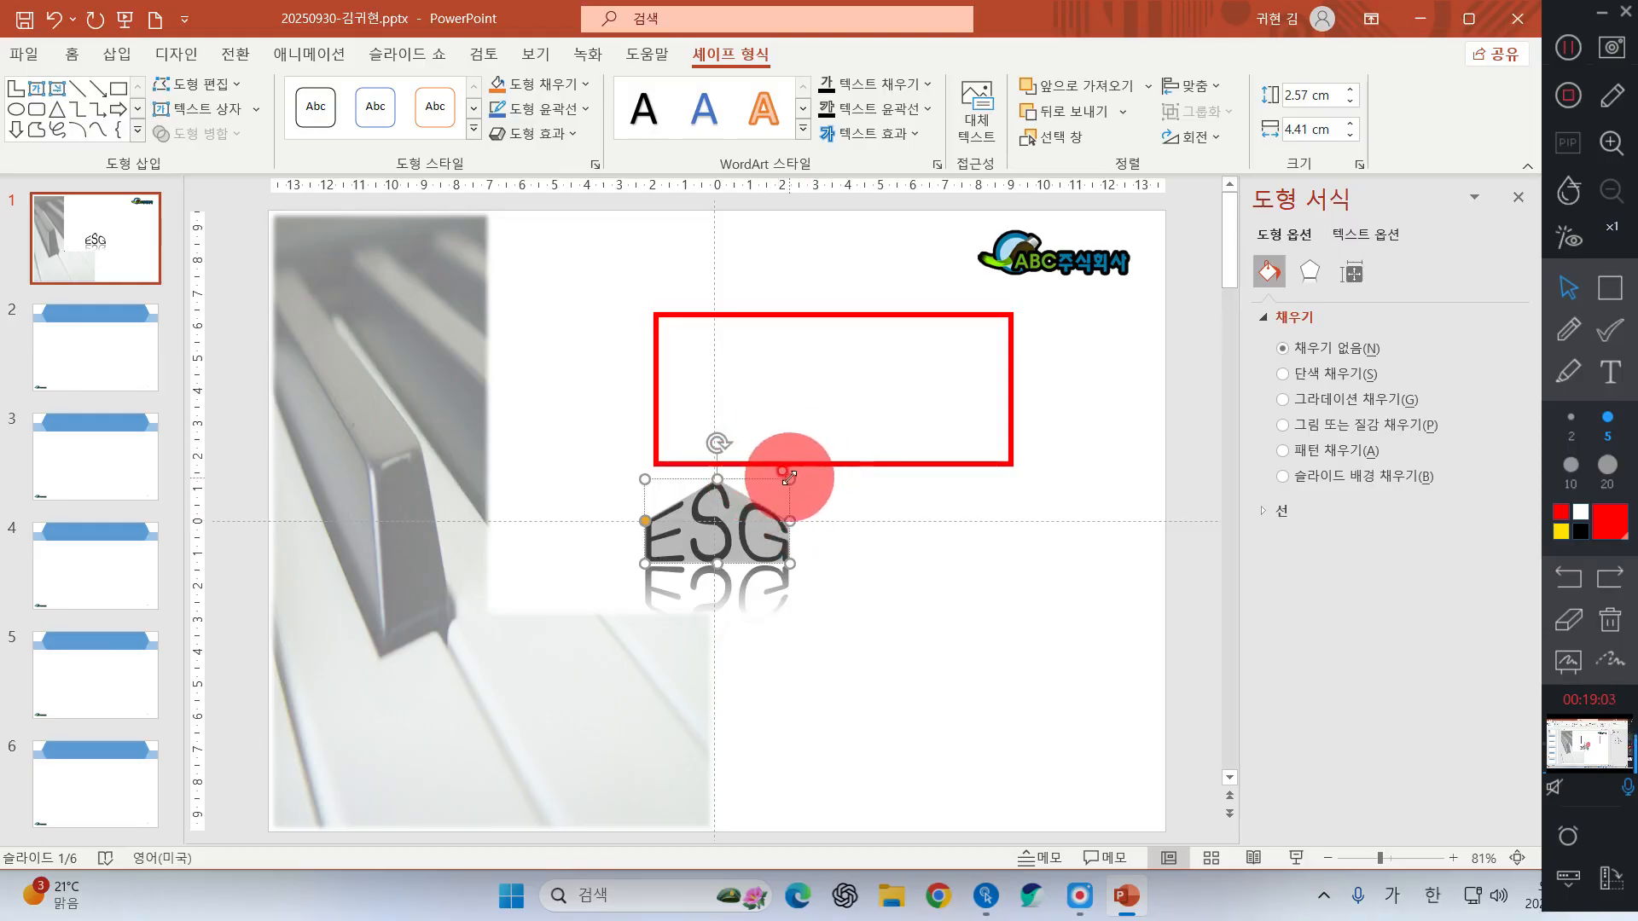
- Enlarge the "ESG" WordArt to about 4.92 cm high and 10.39 cm wide, and move it into the white area below the logo's level
left_click_drag(782, 471, 983, 402)
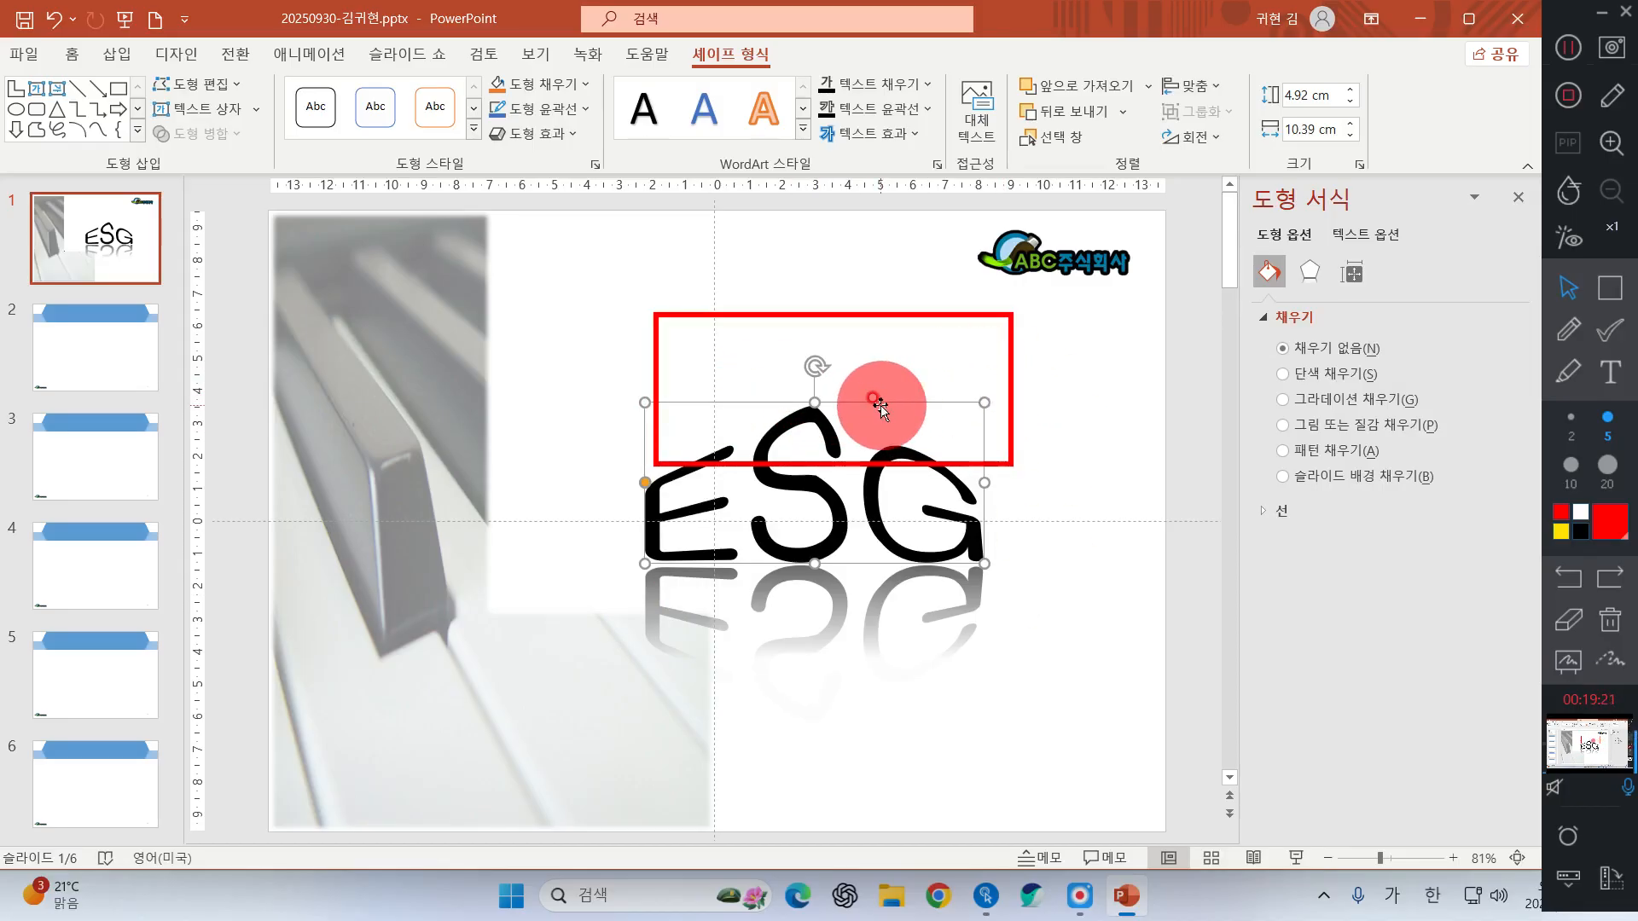
left_click_drag(879, 404, 897, 308)
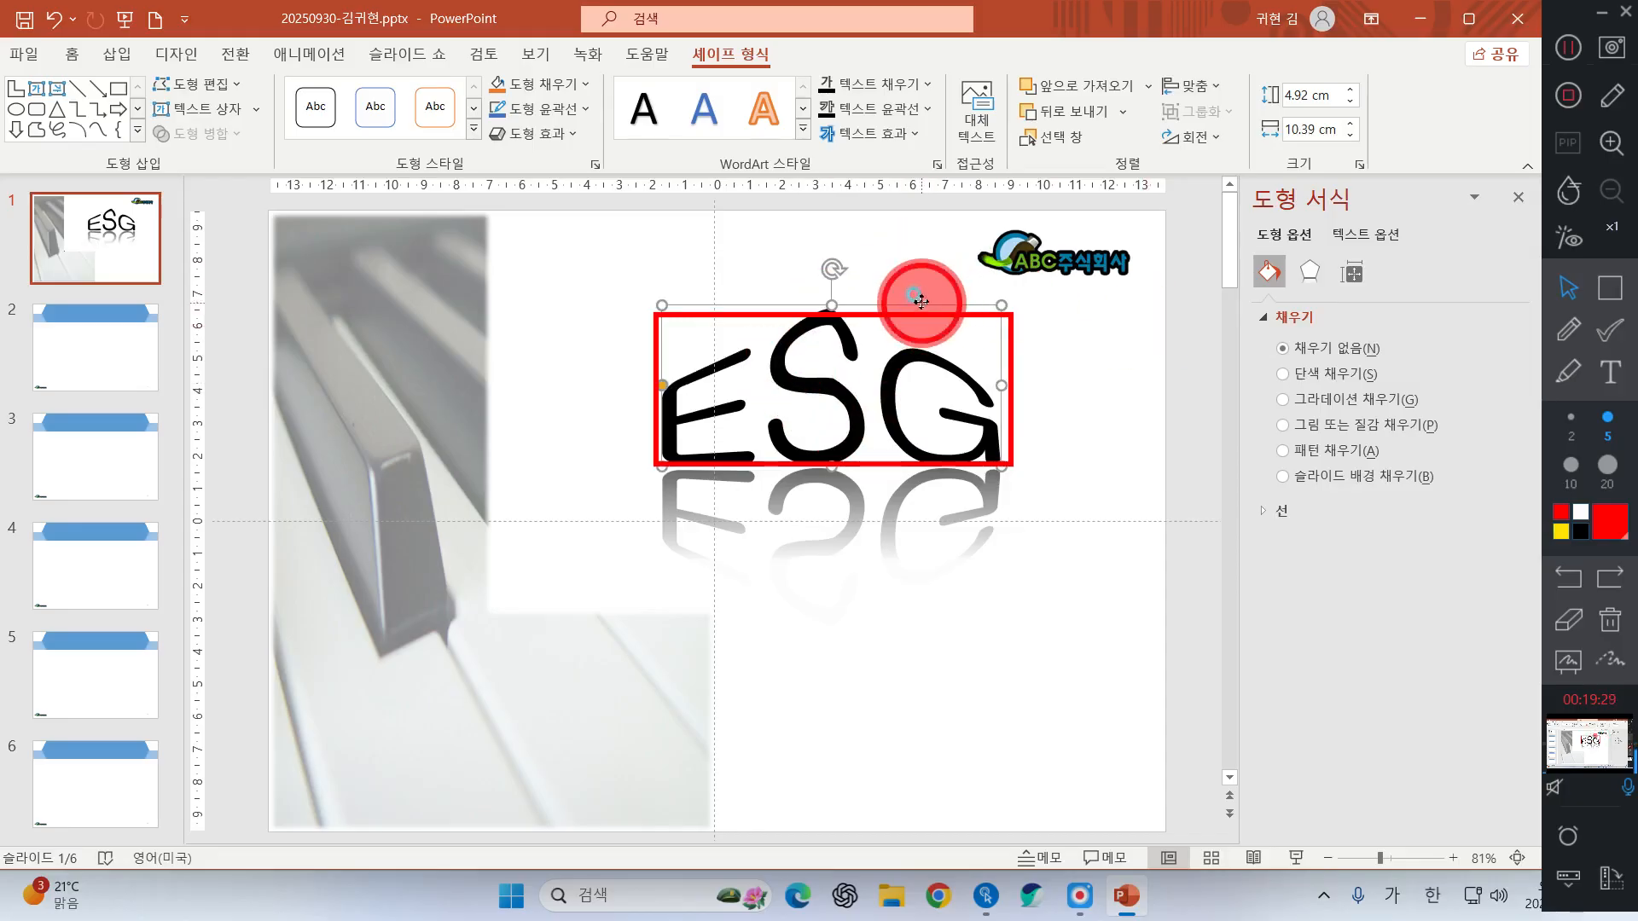
mouse_move(921, 302)
left_mouse_down()
mouse_move(1165, 405)
mouse_move(847, 171)
mouse_move(862, 248)
mouse_move(906, 281)
mouse_move(862, 271)
mouse_move(871, 294)
left_mouse_up()
left_click(1609, 620)
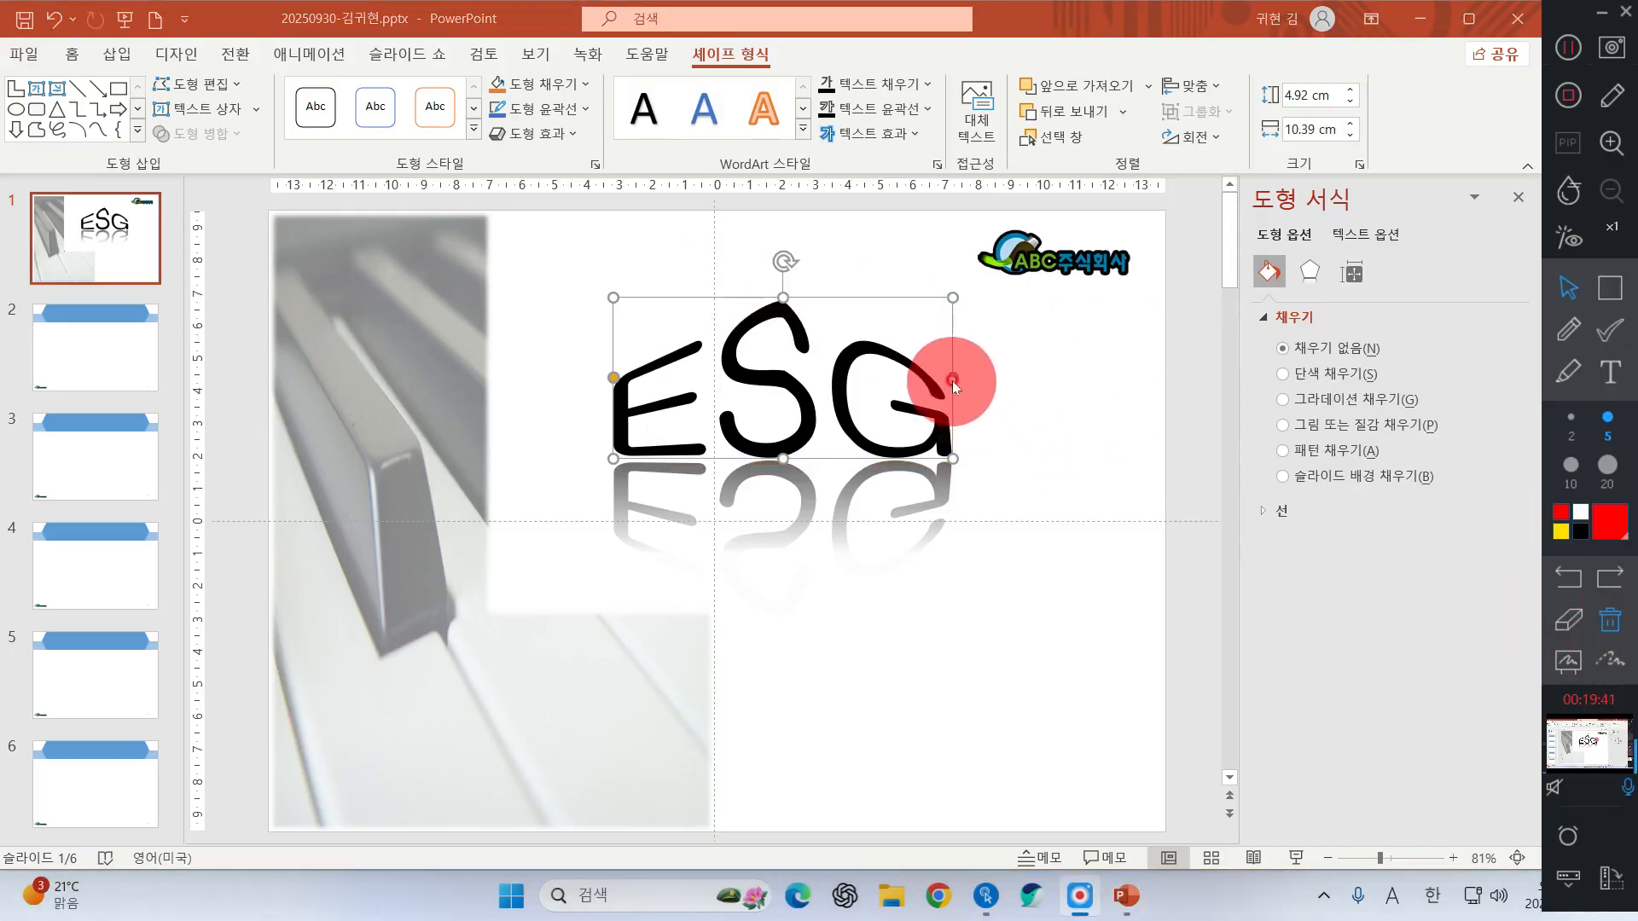
- Widen the "ESG" WordArt to about 11.73 cm, deselect it and close the formatting pane
left_click_drag(953, 379, 996, 380)
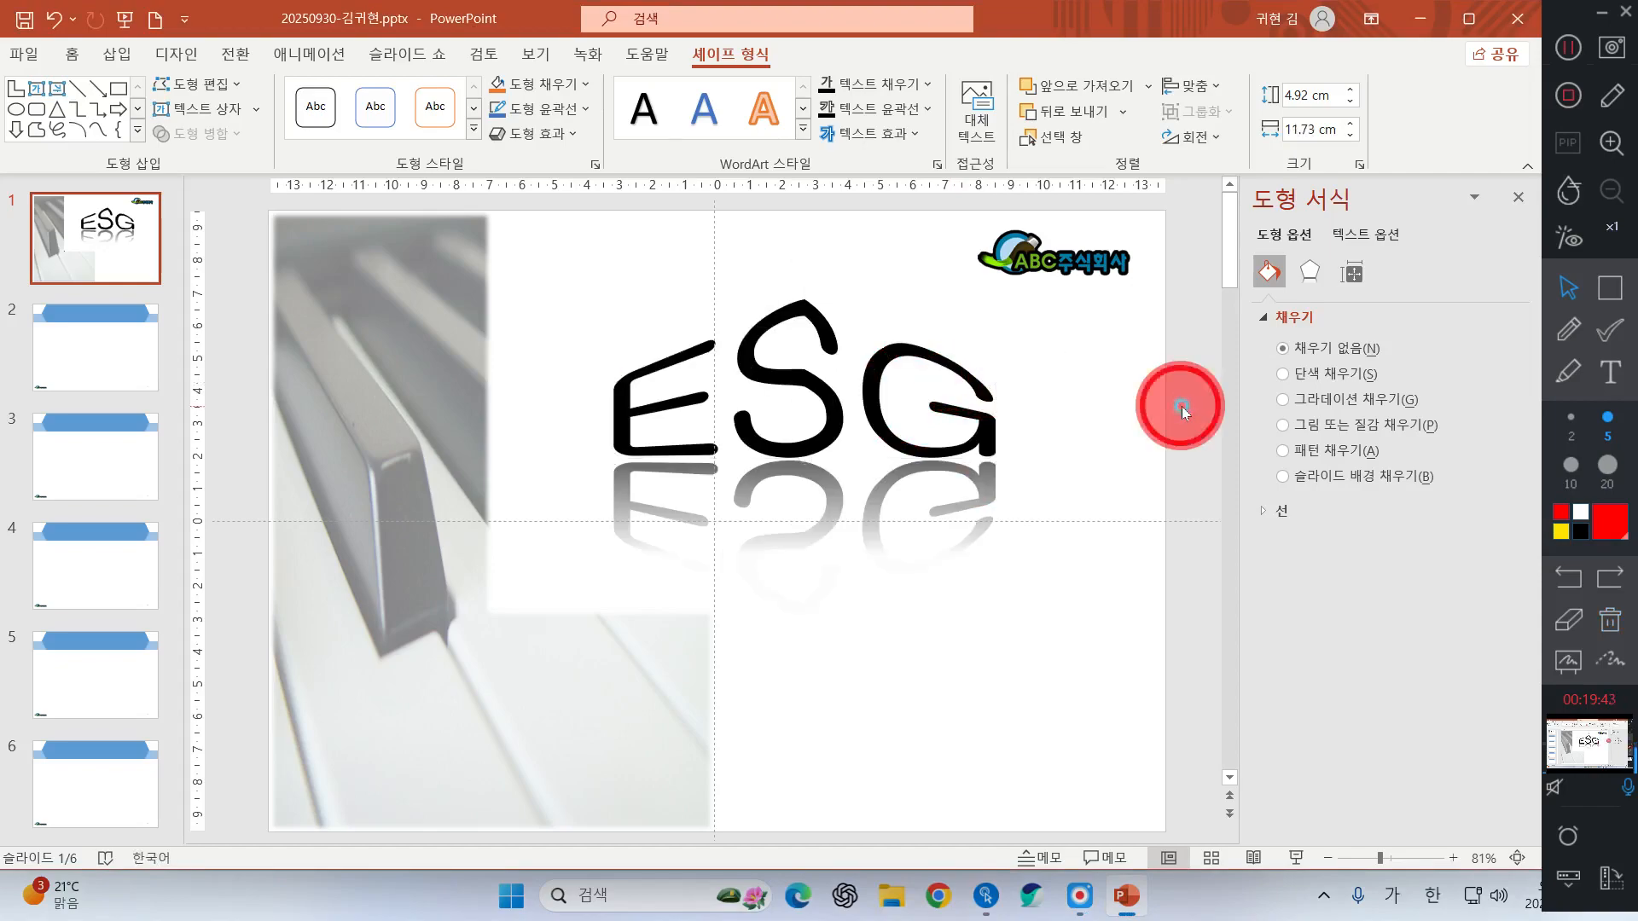
left_click(1082, 376)
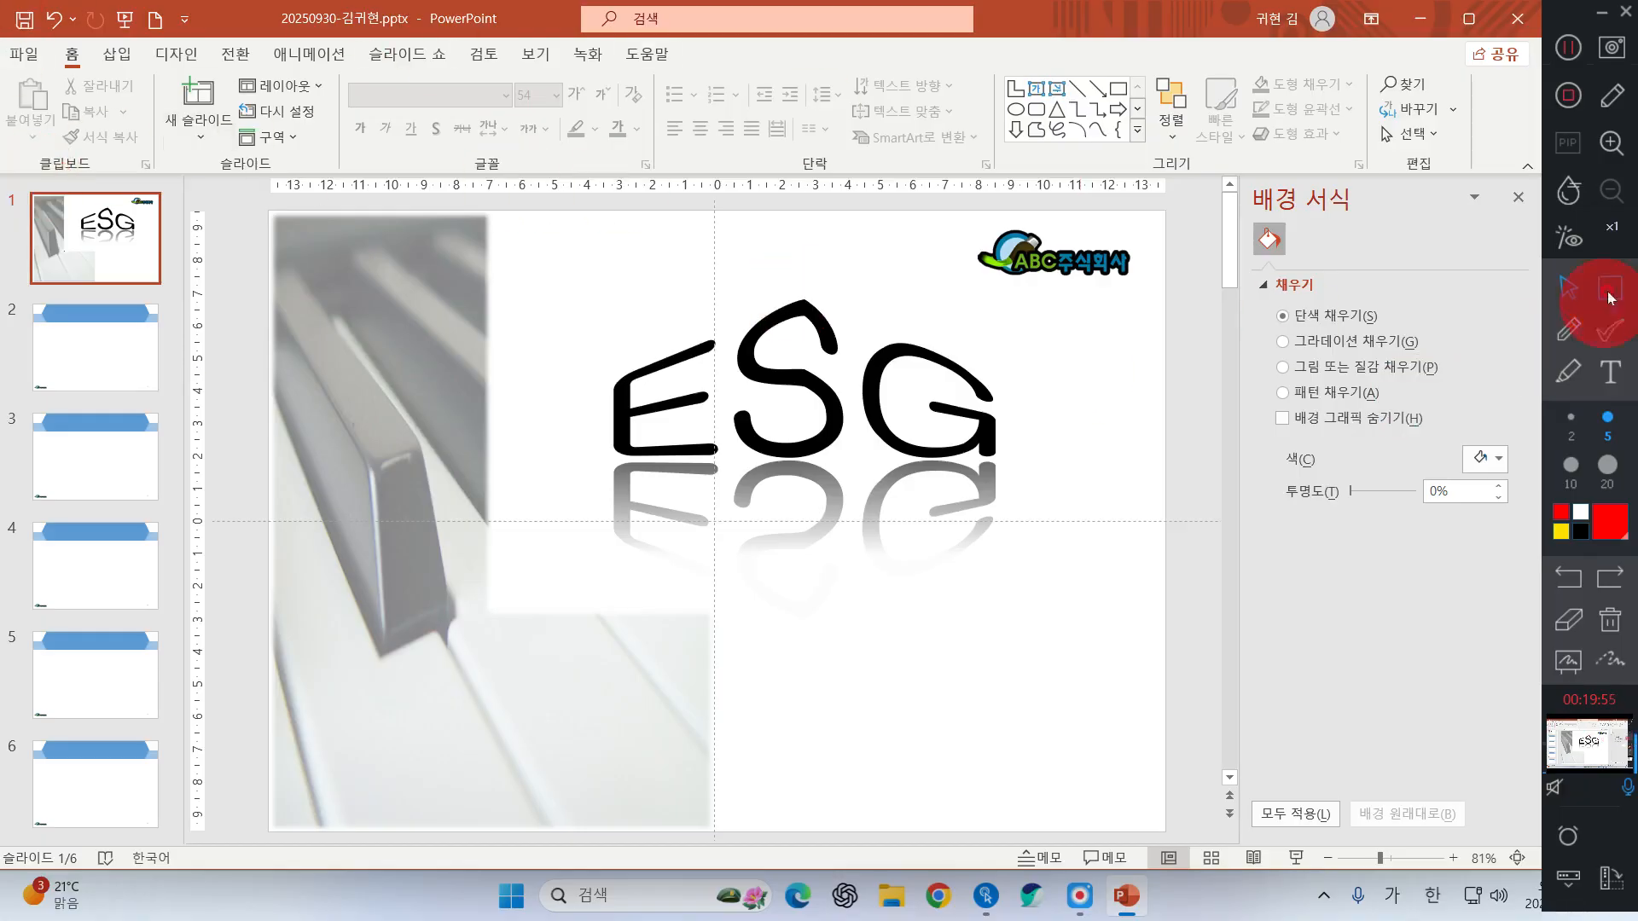
left_click(1518, 197)
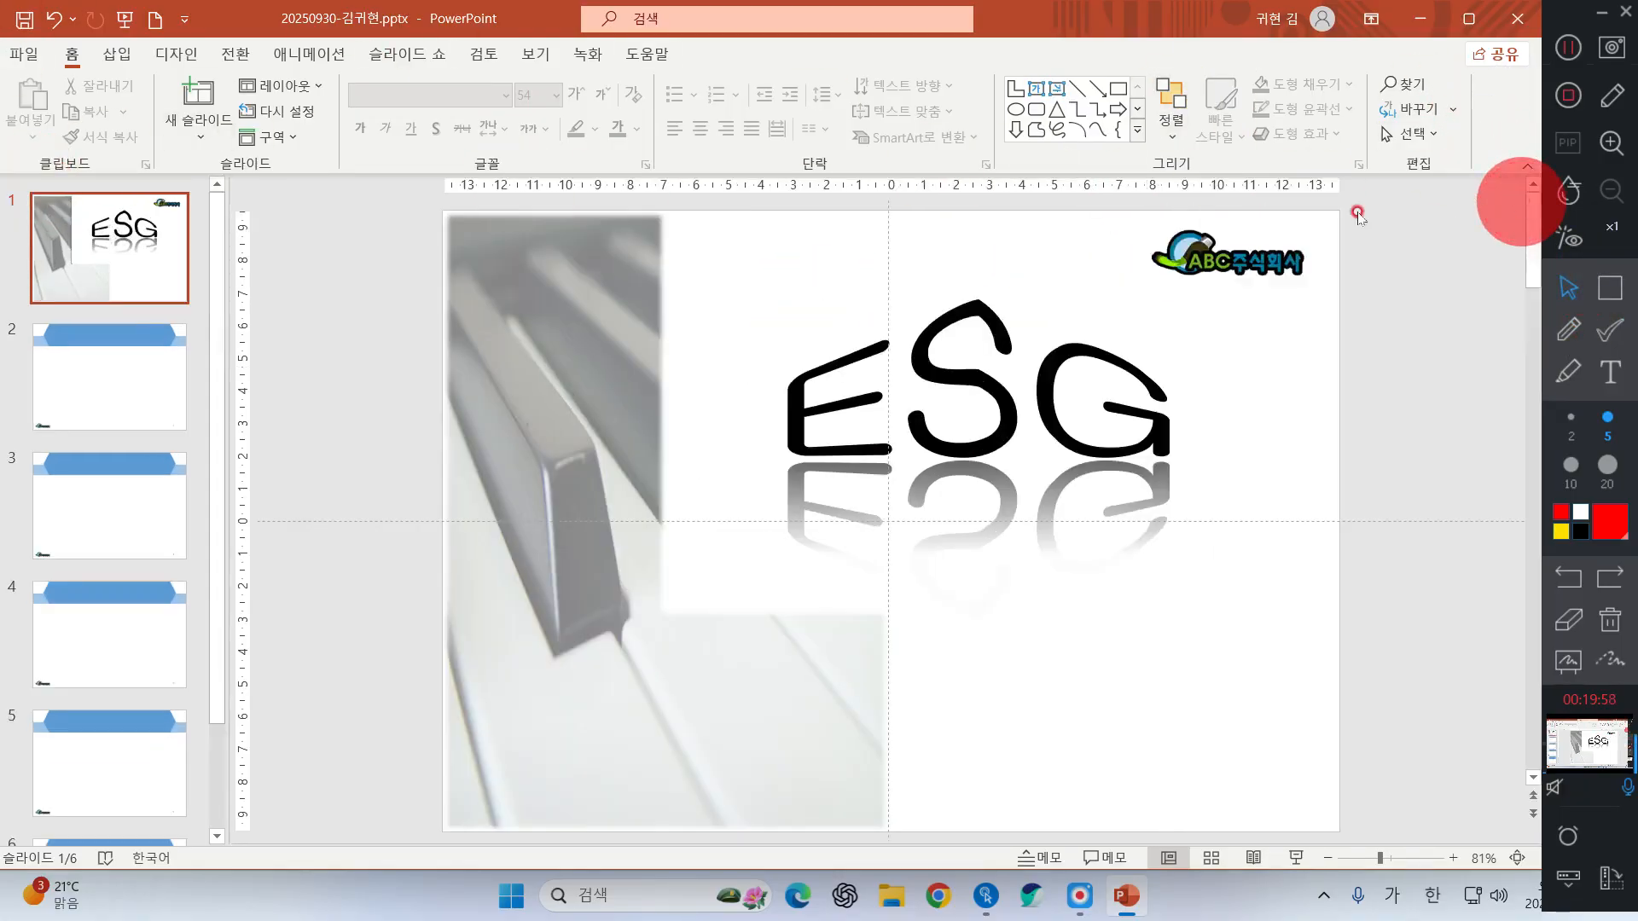
- Save the presentation containing the finished ESG title slide and close it, dismissing the advertisement on the desktop
left_click(25, 24)
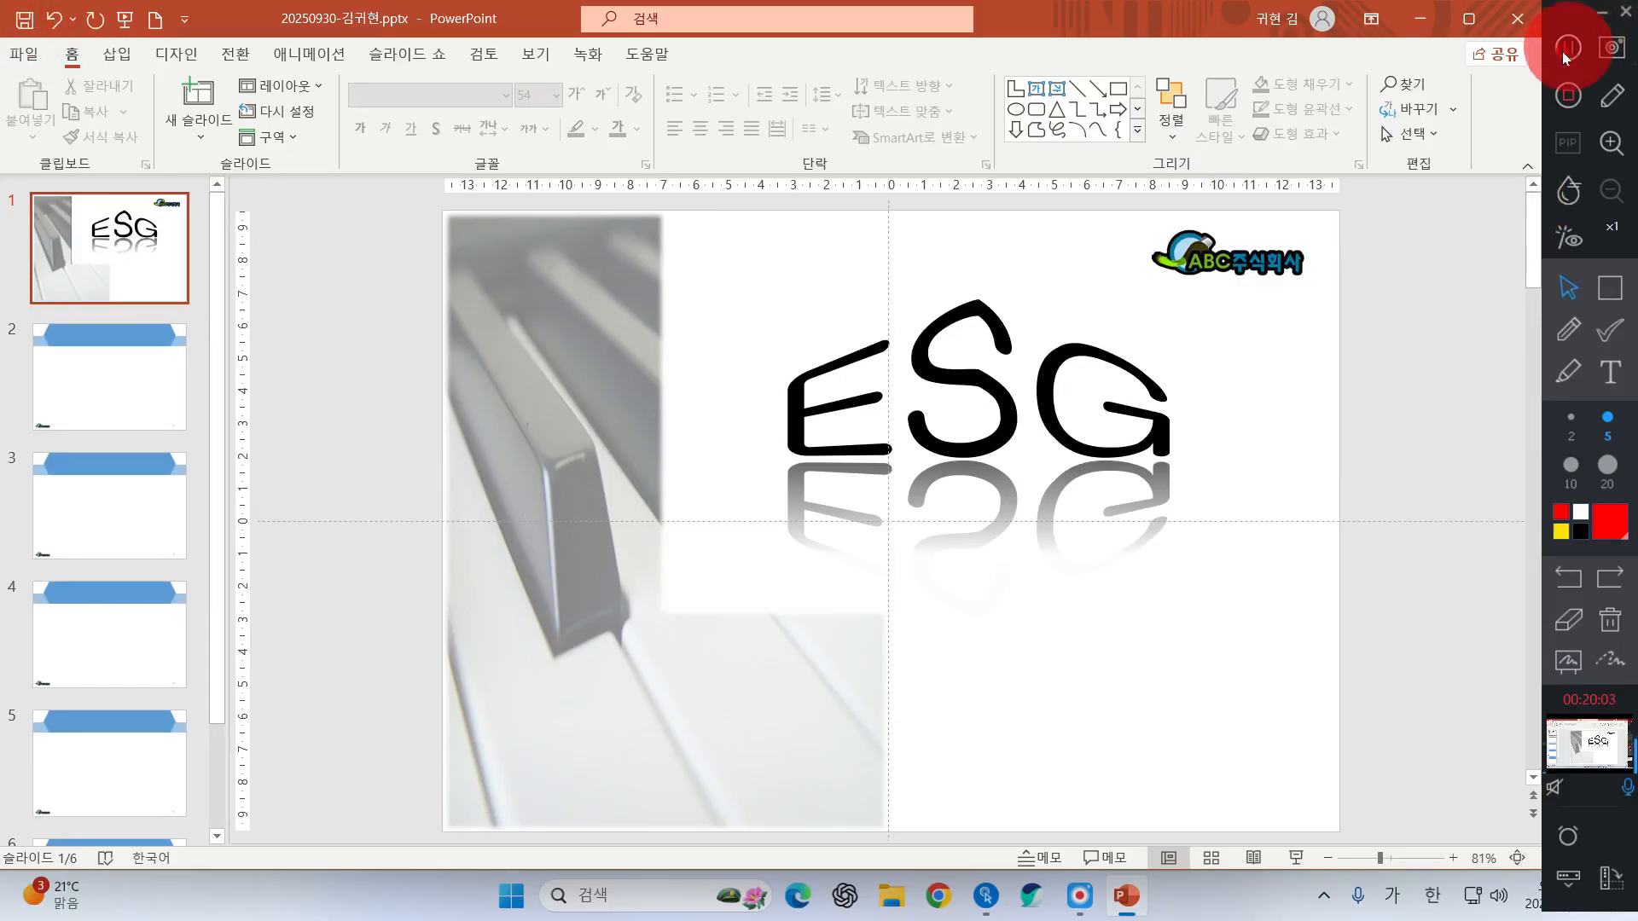
left_click(1502, 26)
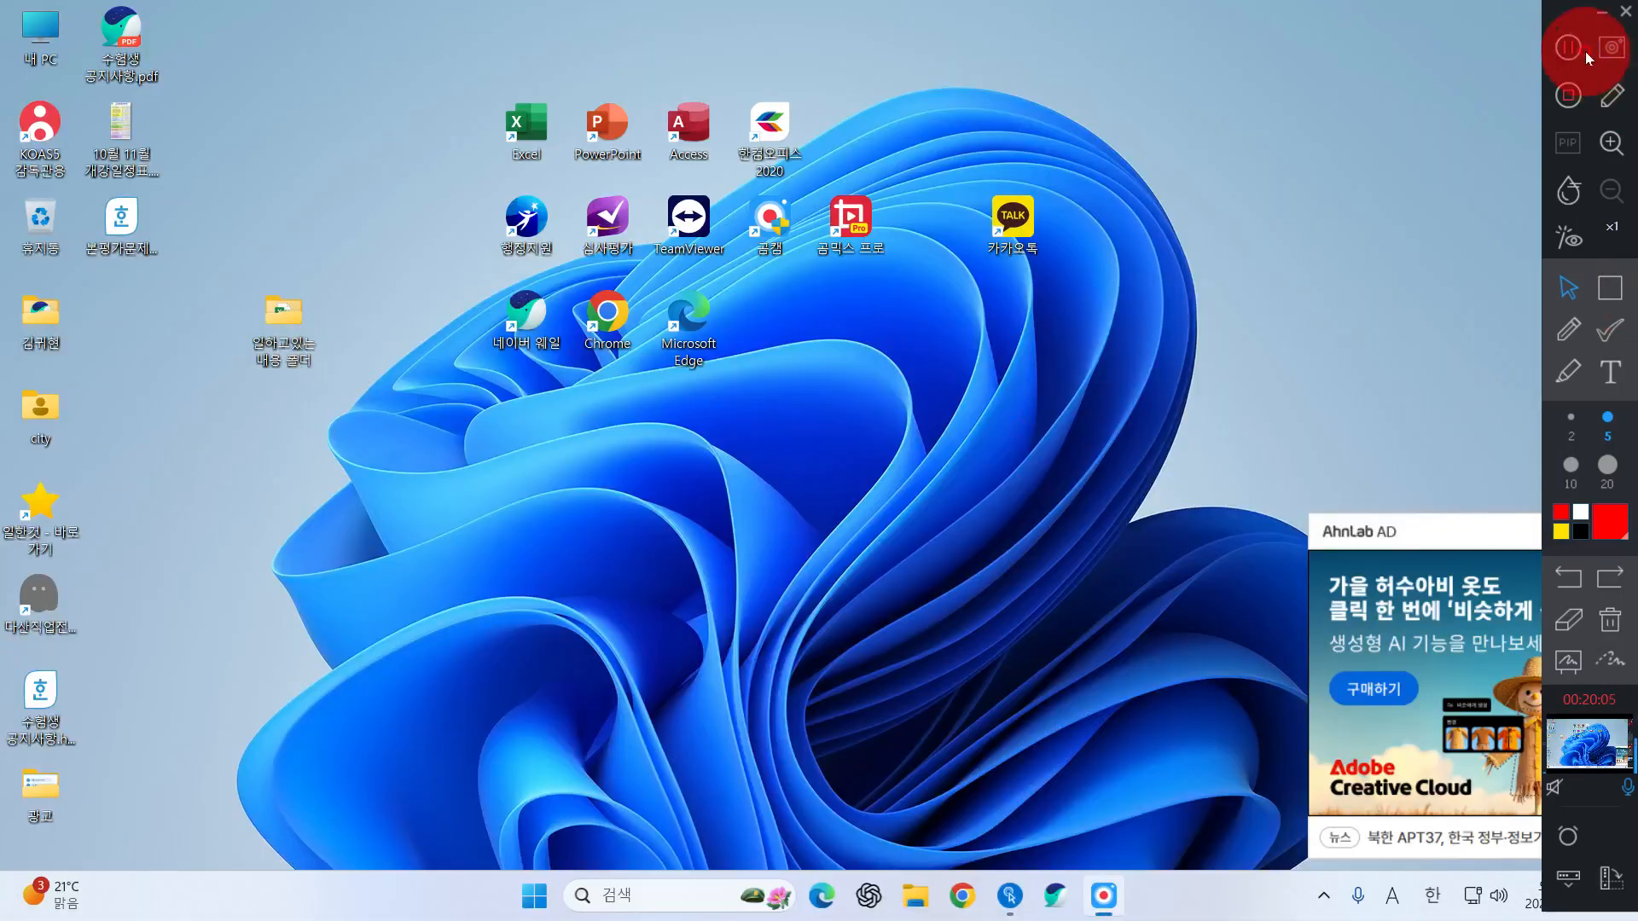
left_click(1603, 13)
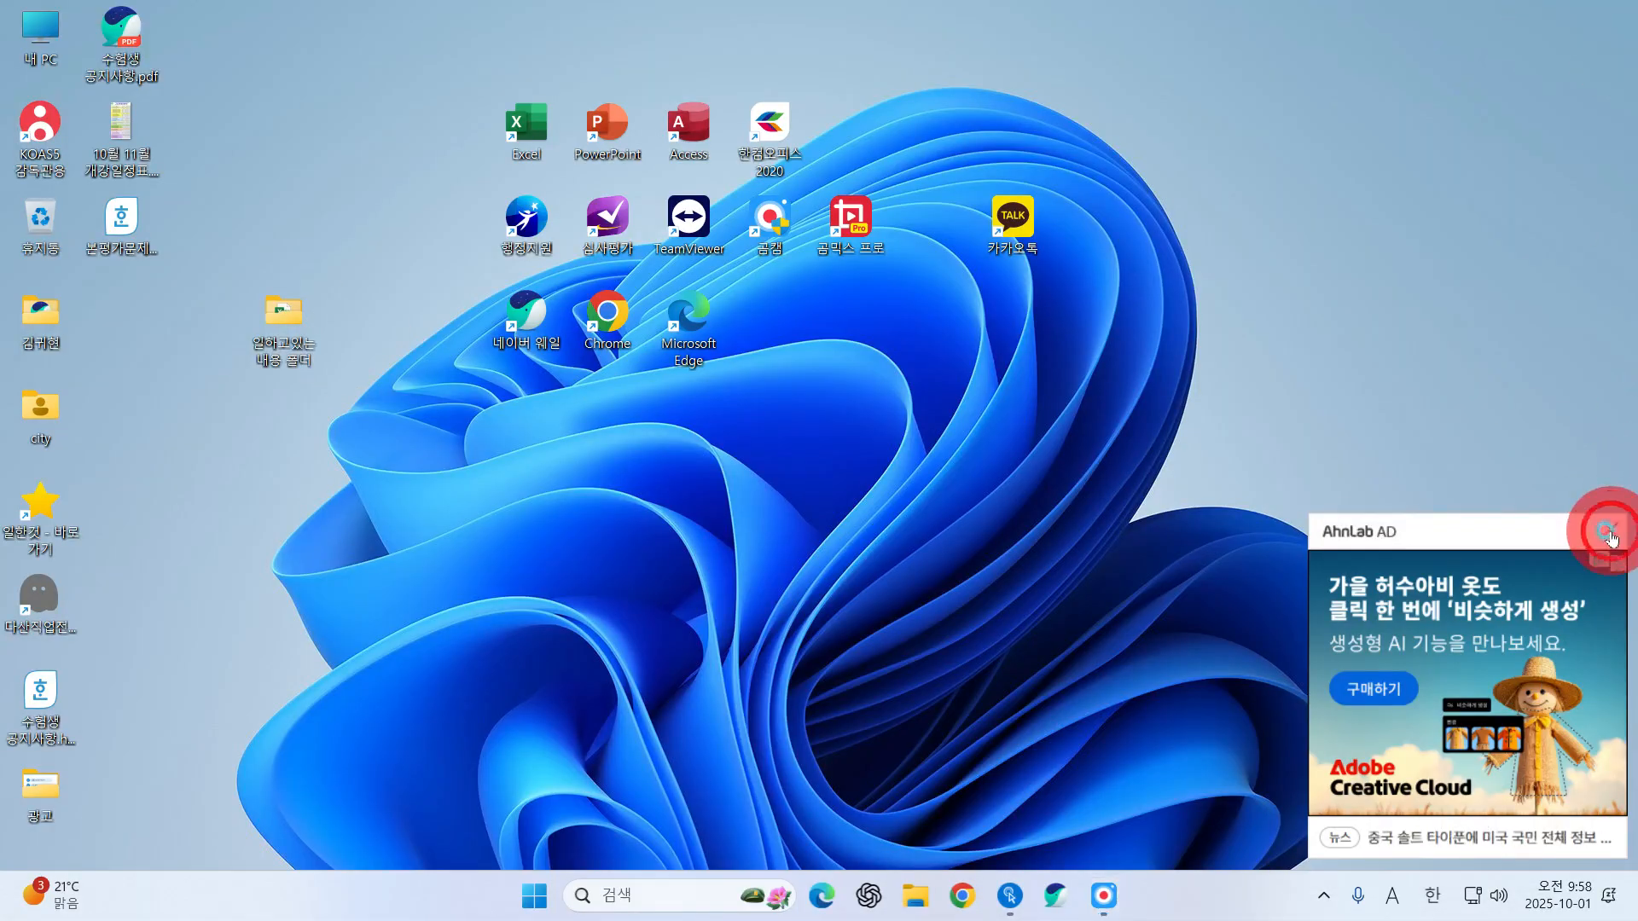
left_click(1609, 530)
- Start PowerPoint in a window beside the recorder toolbar and open the recent file 최신유형기출문제1회.pptx
double_click(608, 123)
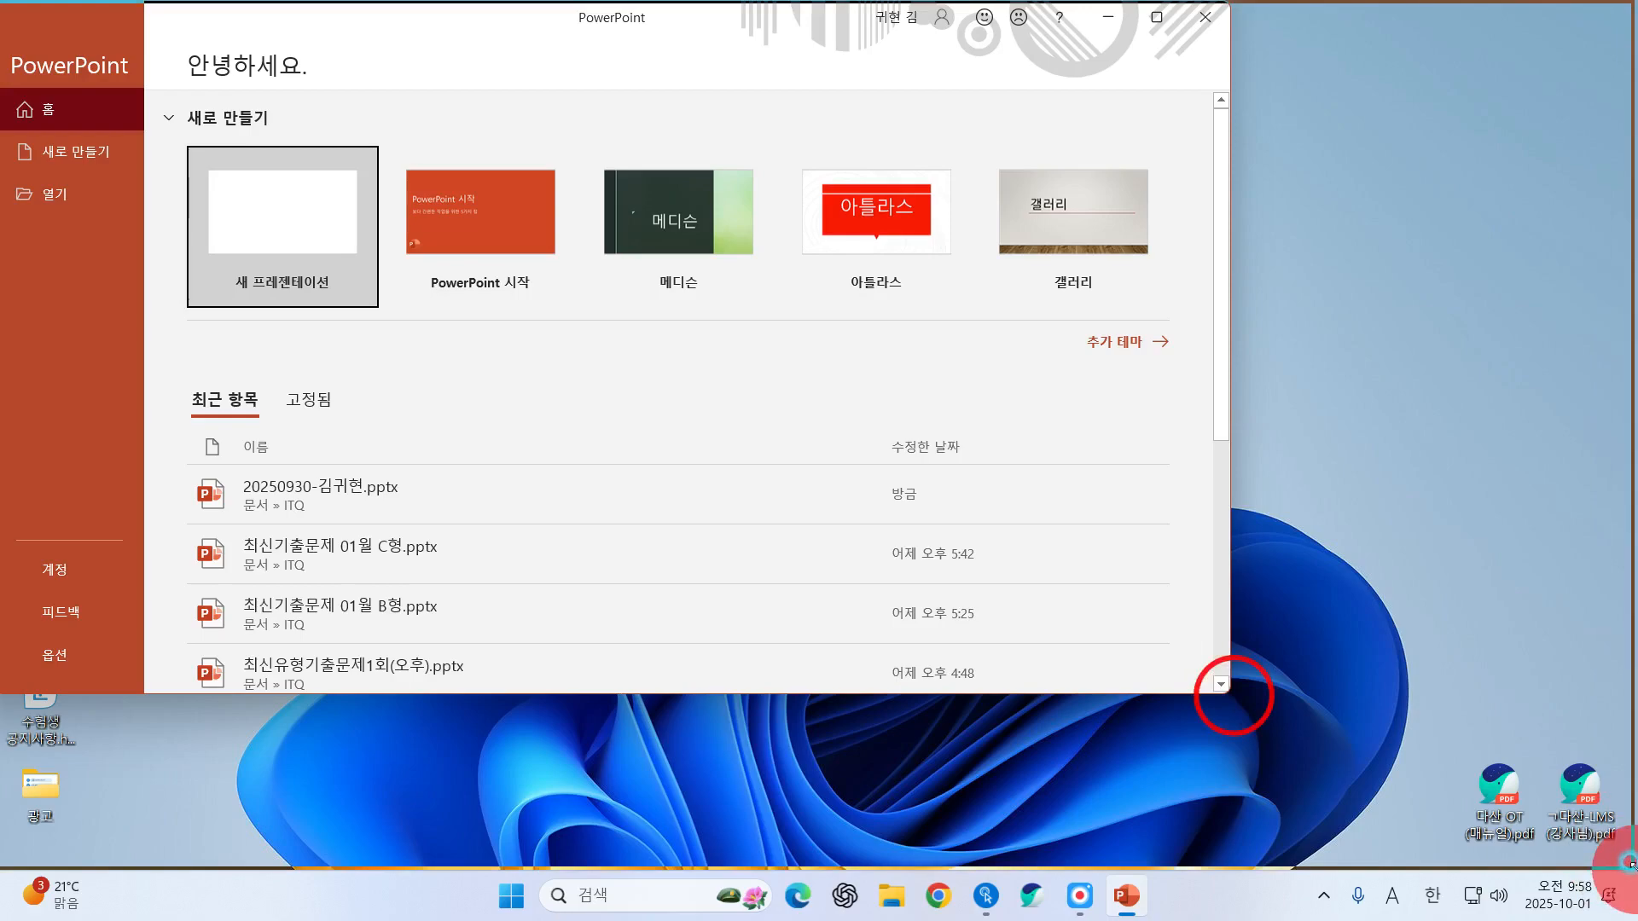
double_click(563, 16)
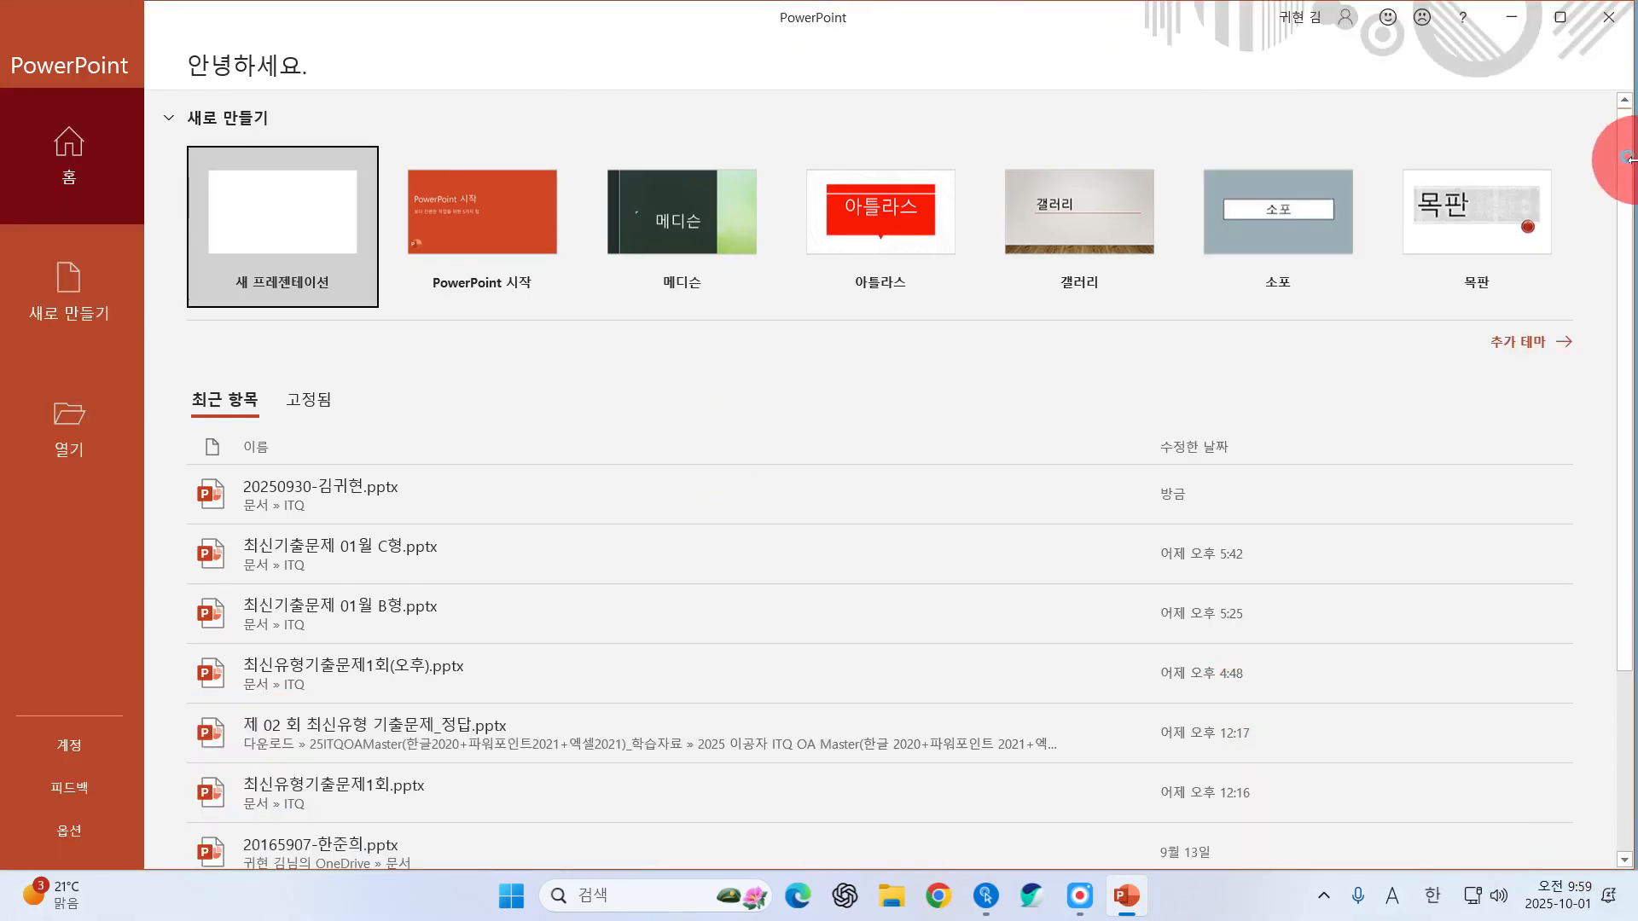
left_click_drag(1624, 159, 1540, 162)
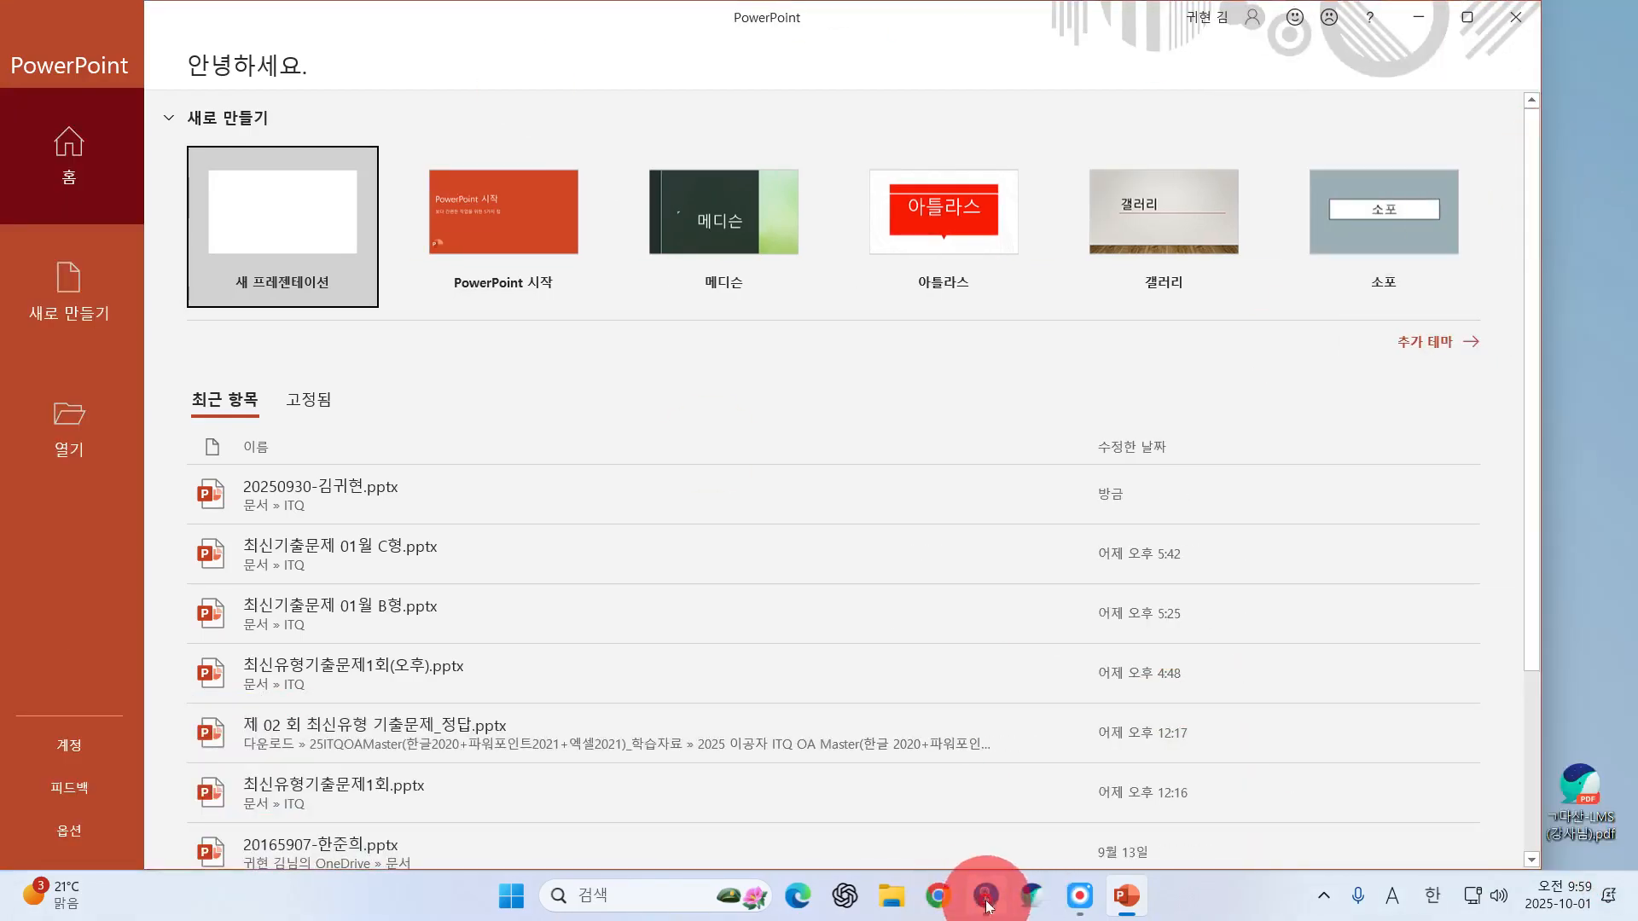
left_click(1079, 896)
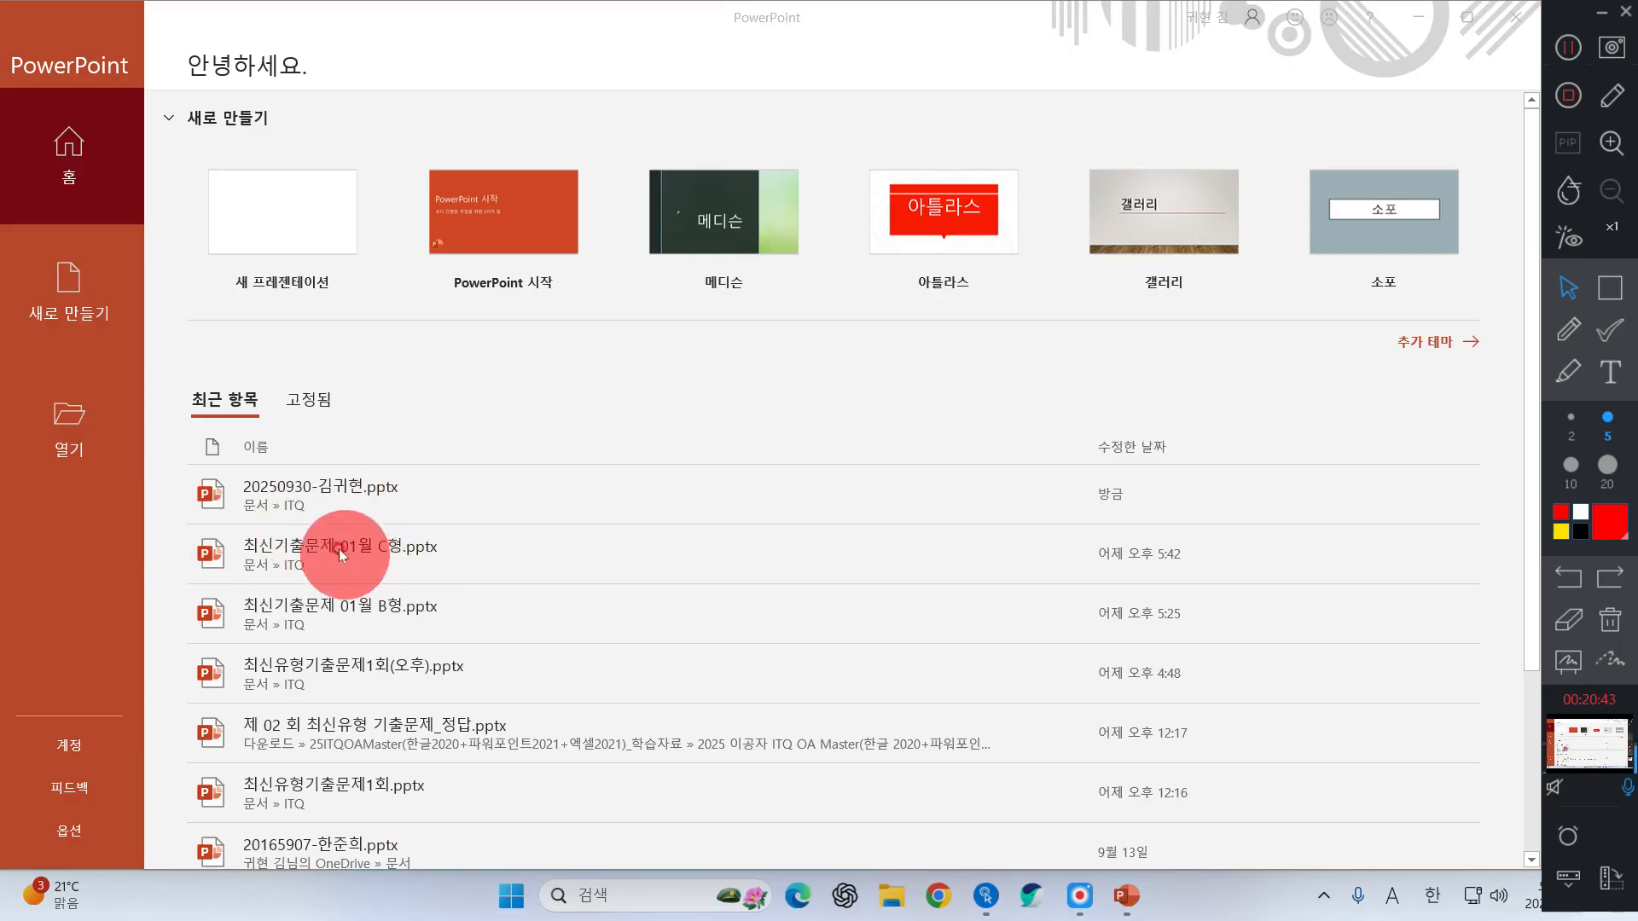
left_click(437, 426)
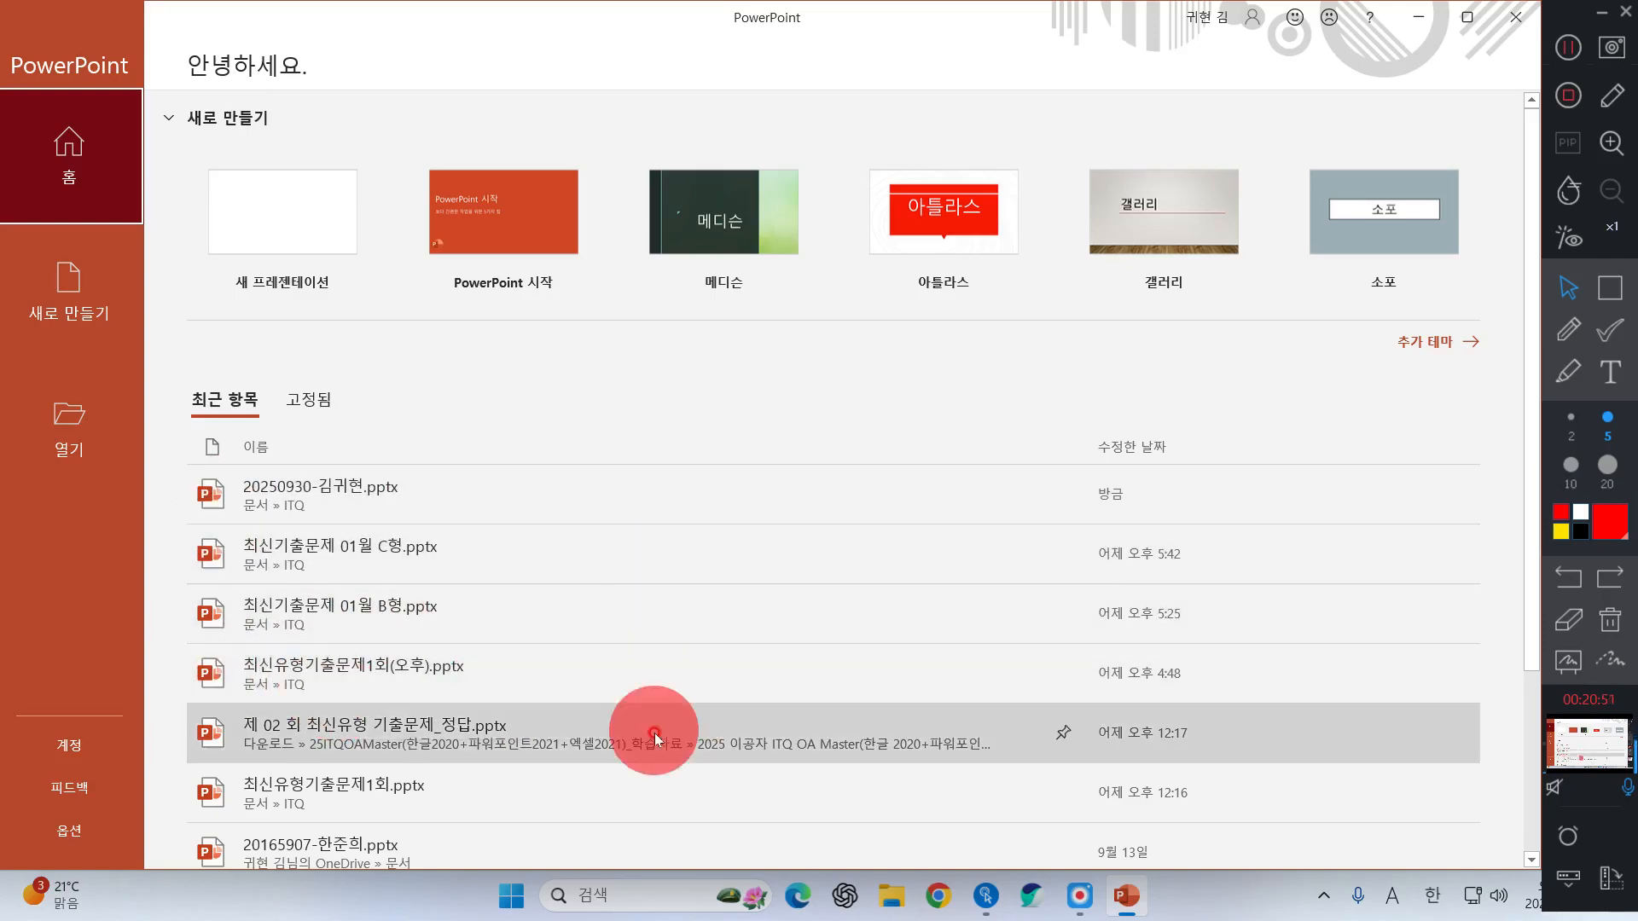
left_click(325, 807)
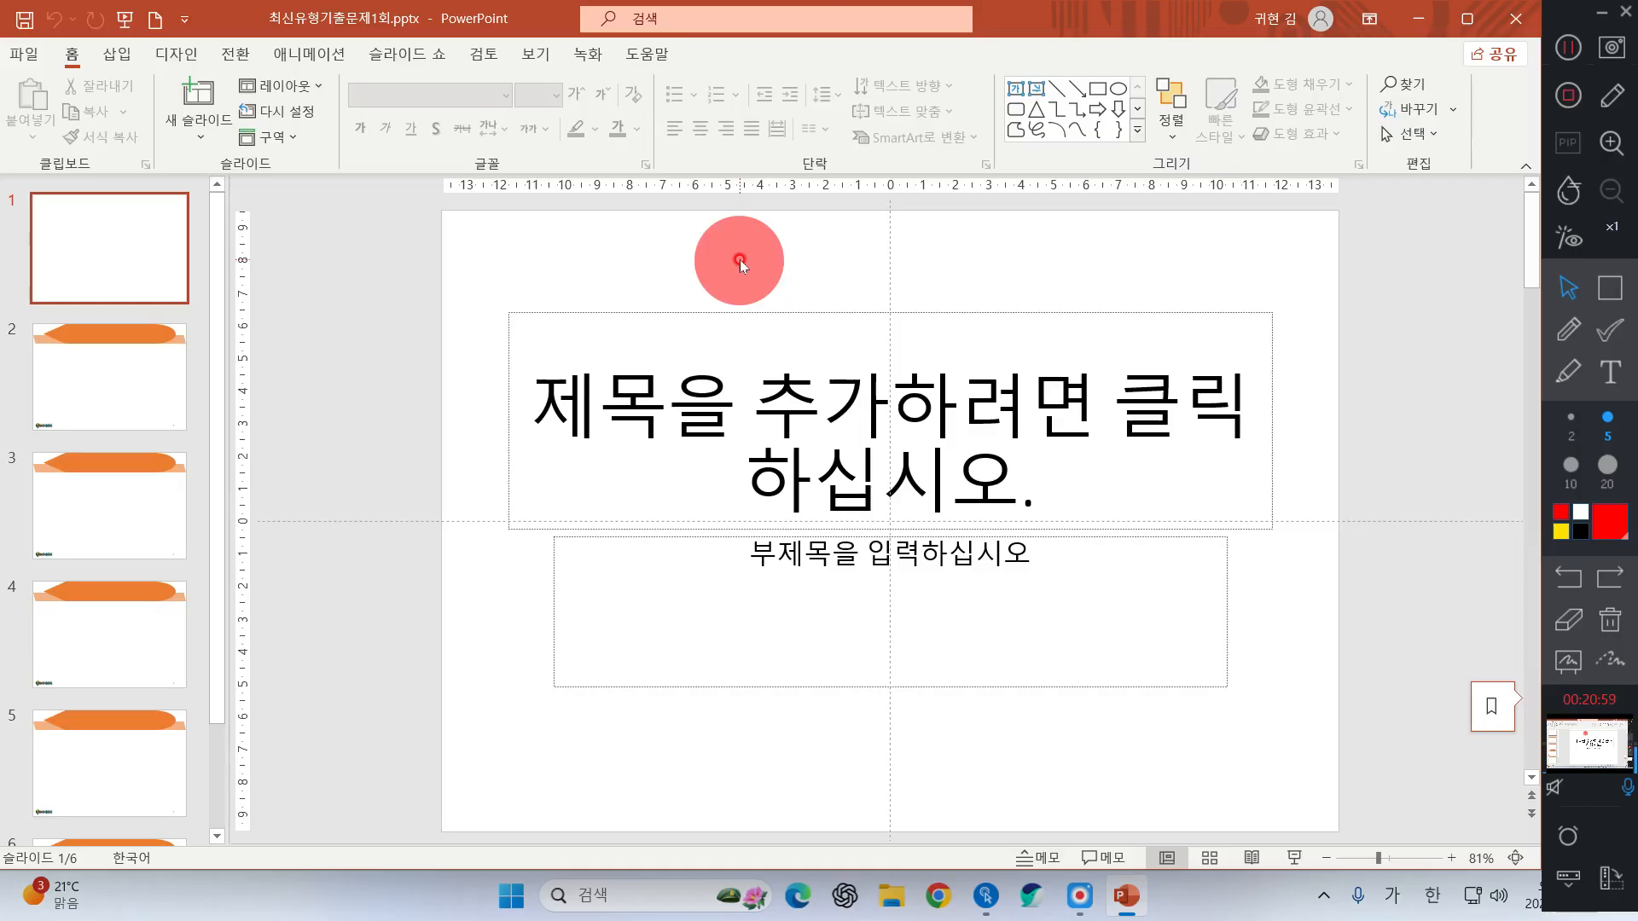
- Delete the title and subtitle placeholders from slide 1
left_click(1568, 48)
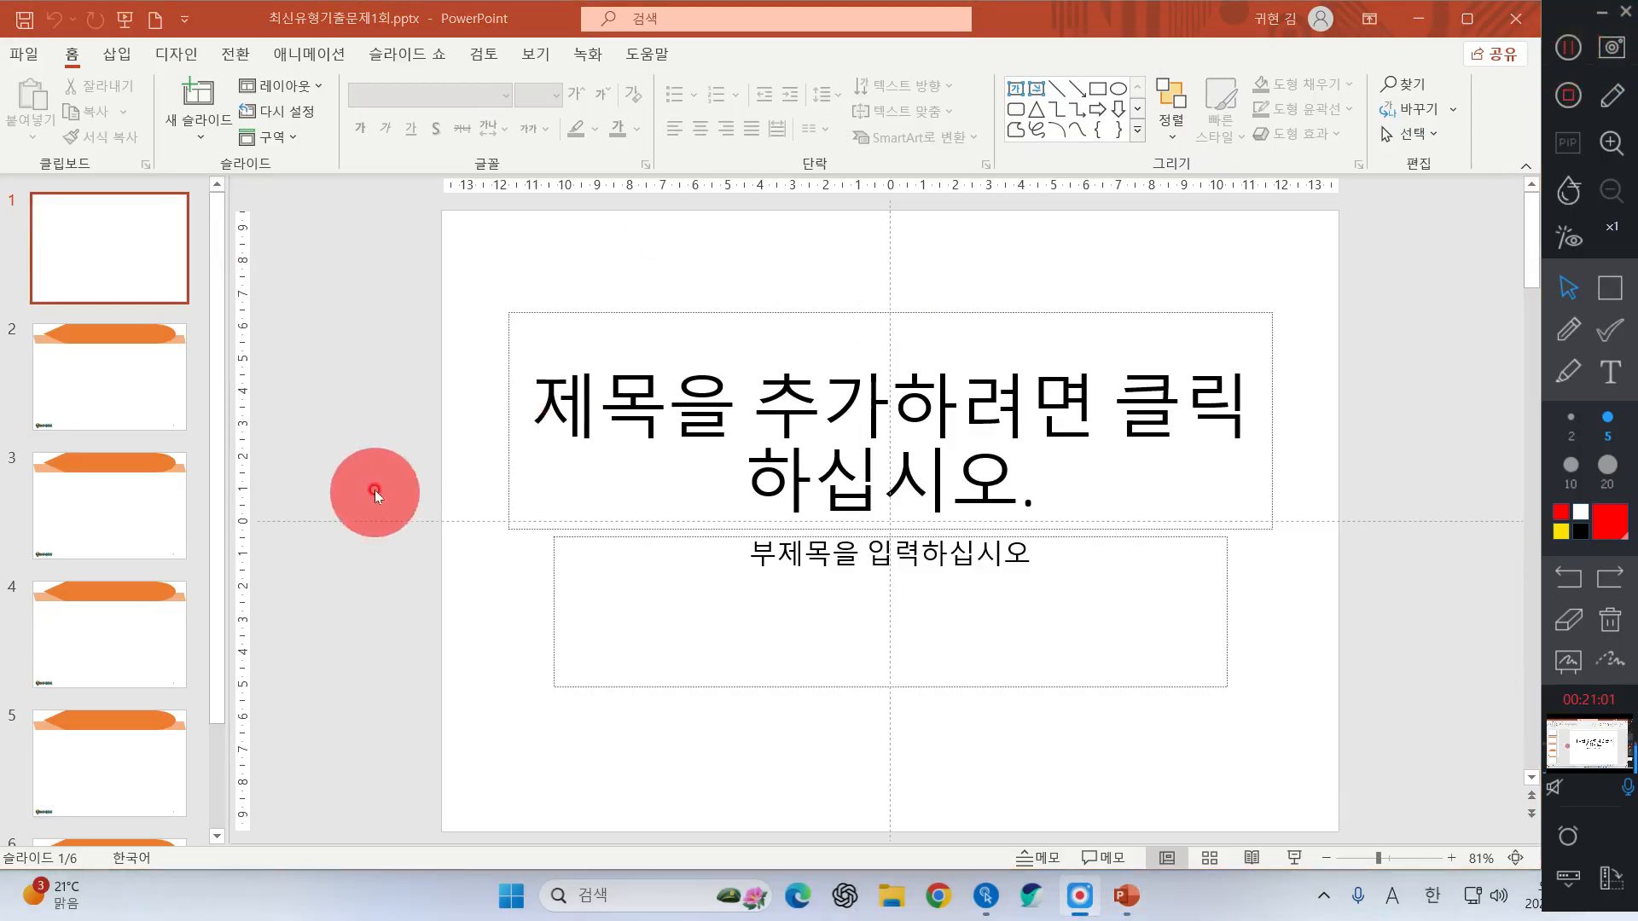
left_click(424, 350)
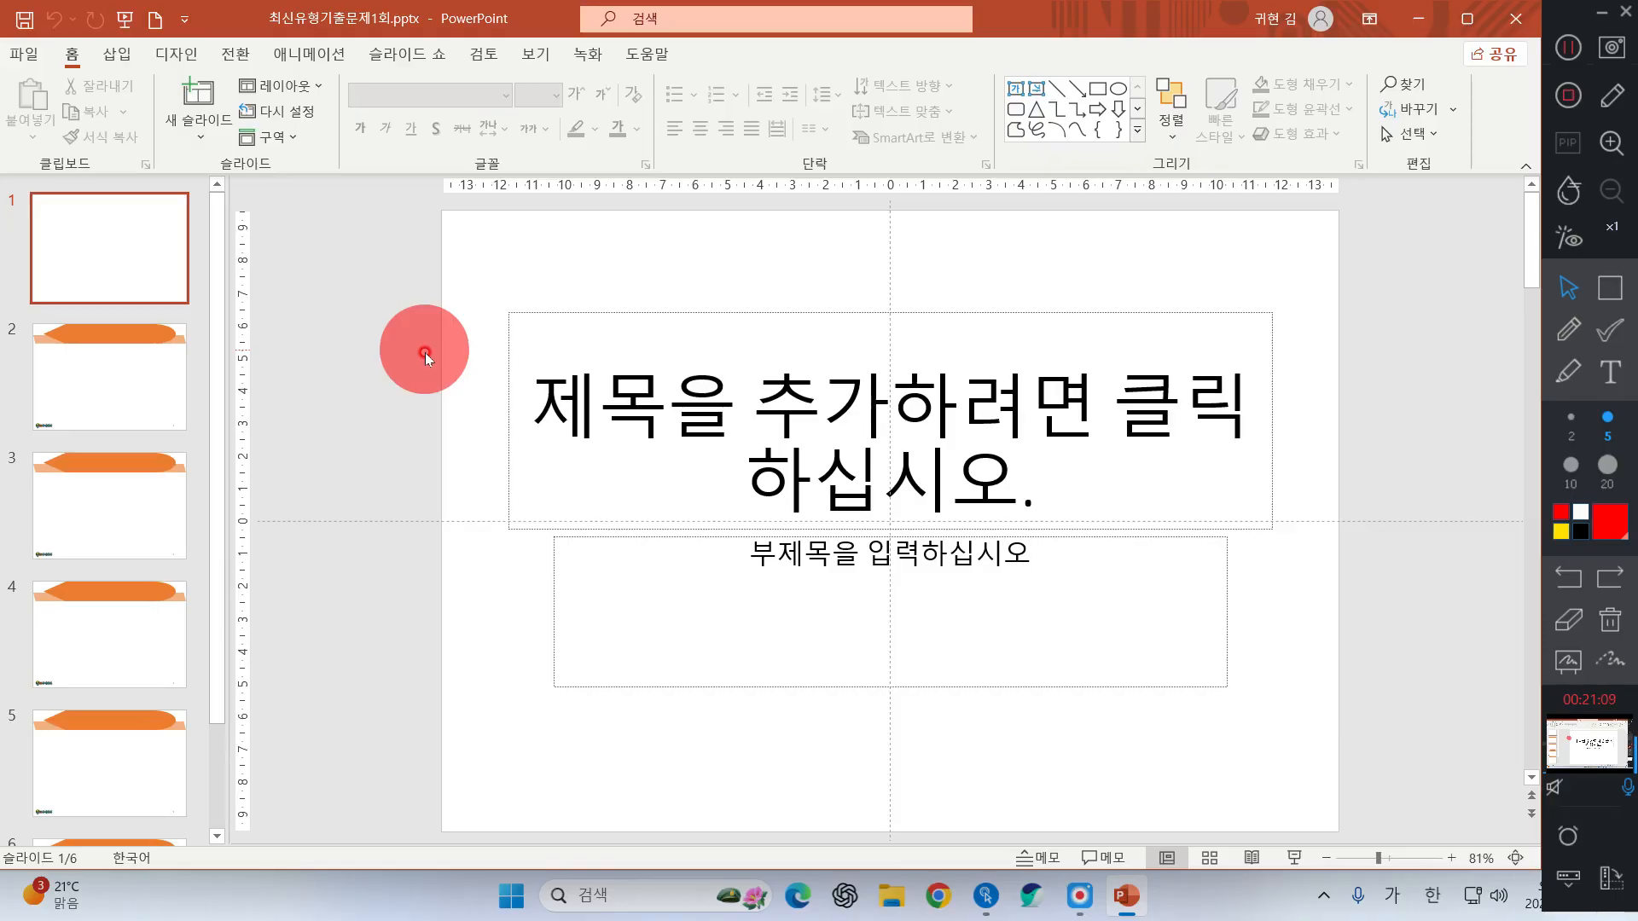
left_click(106, 258)
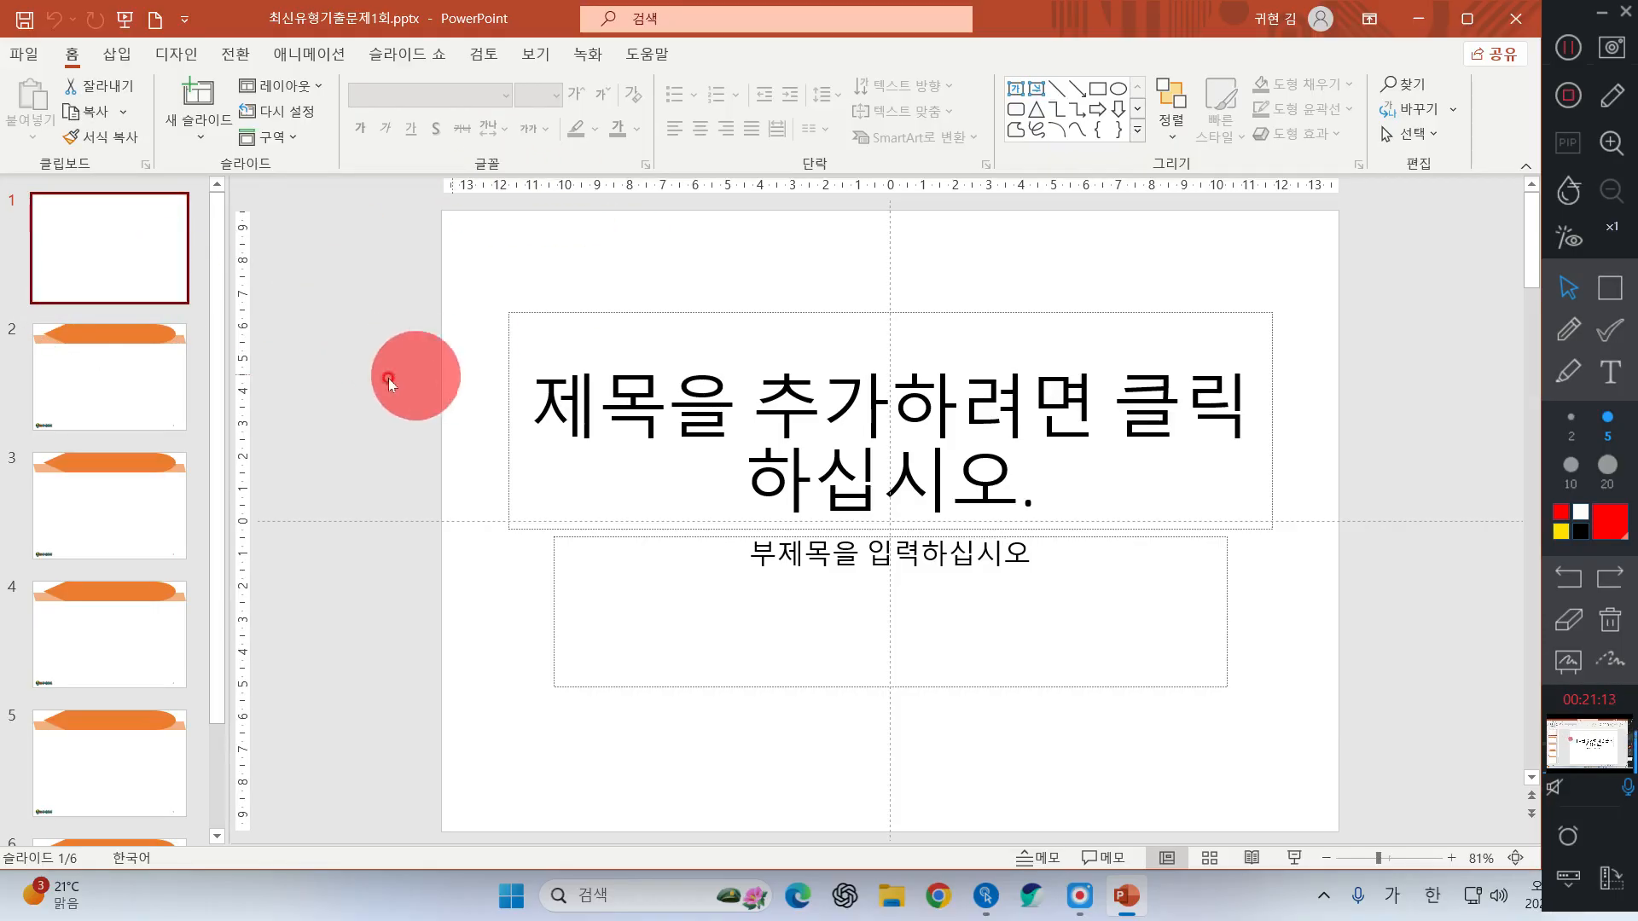
left_click(364, 330)
key("ctrl+a")
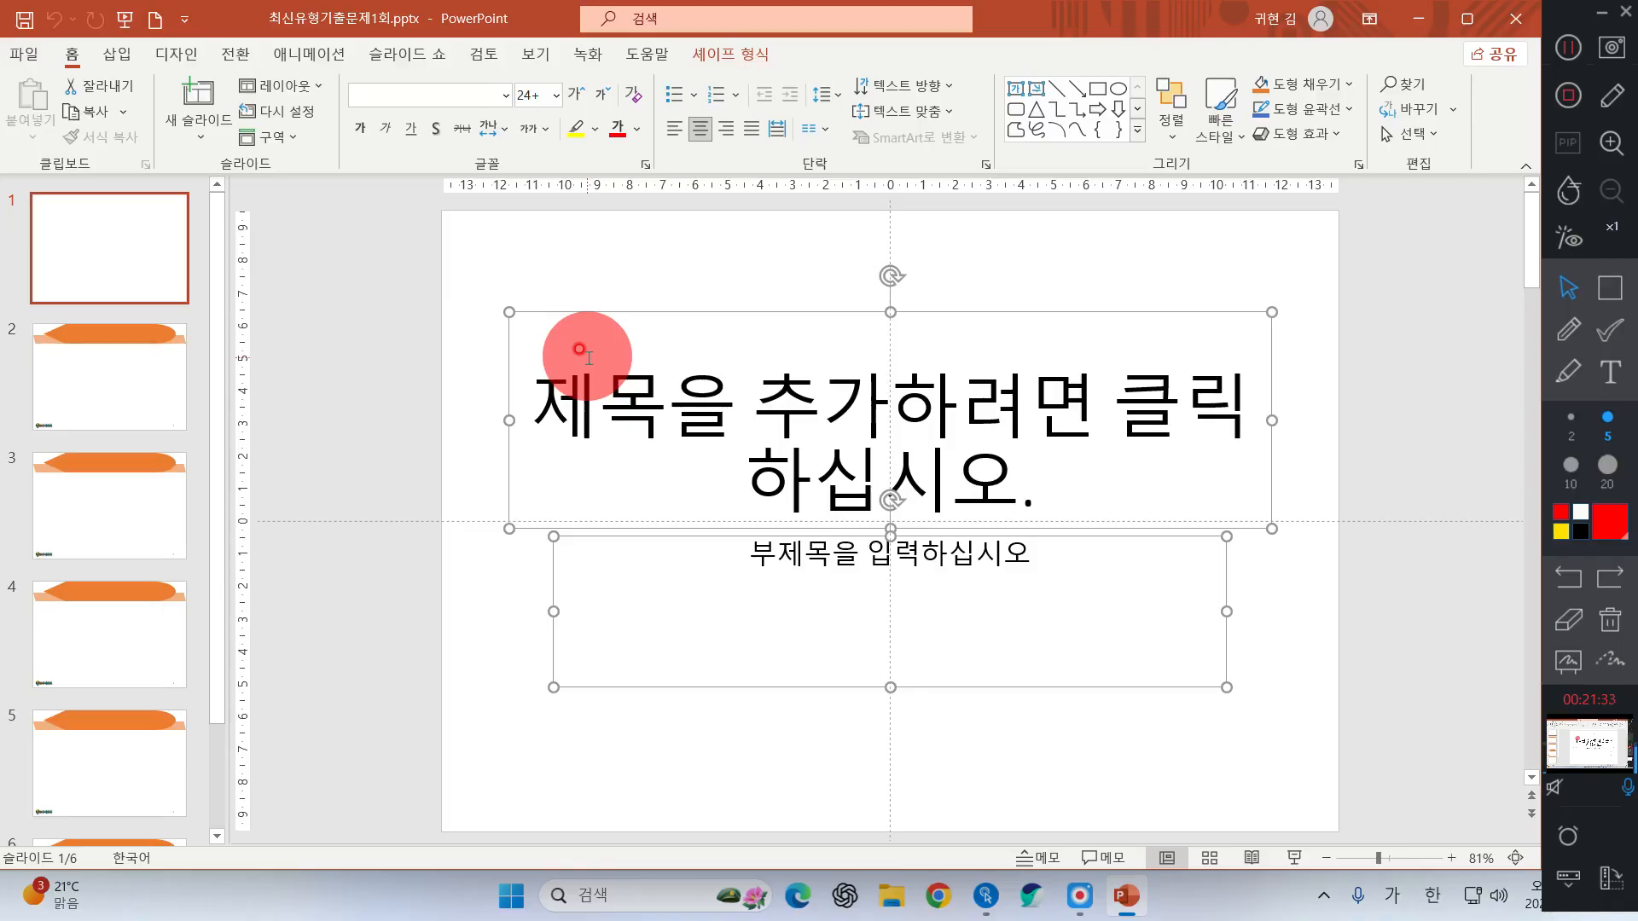
key("Delete")
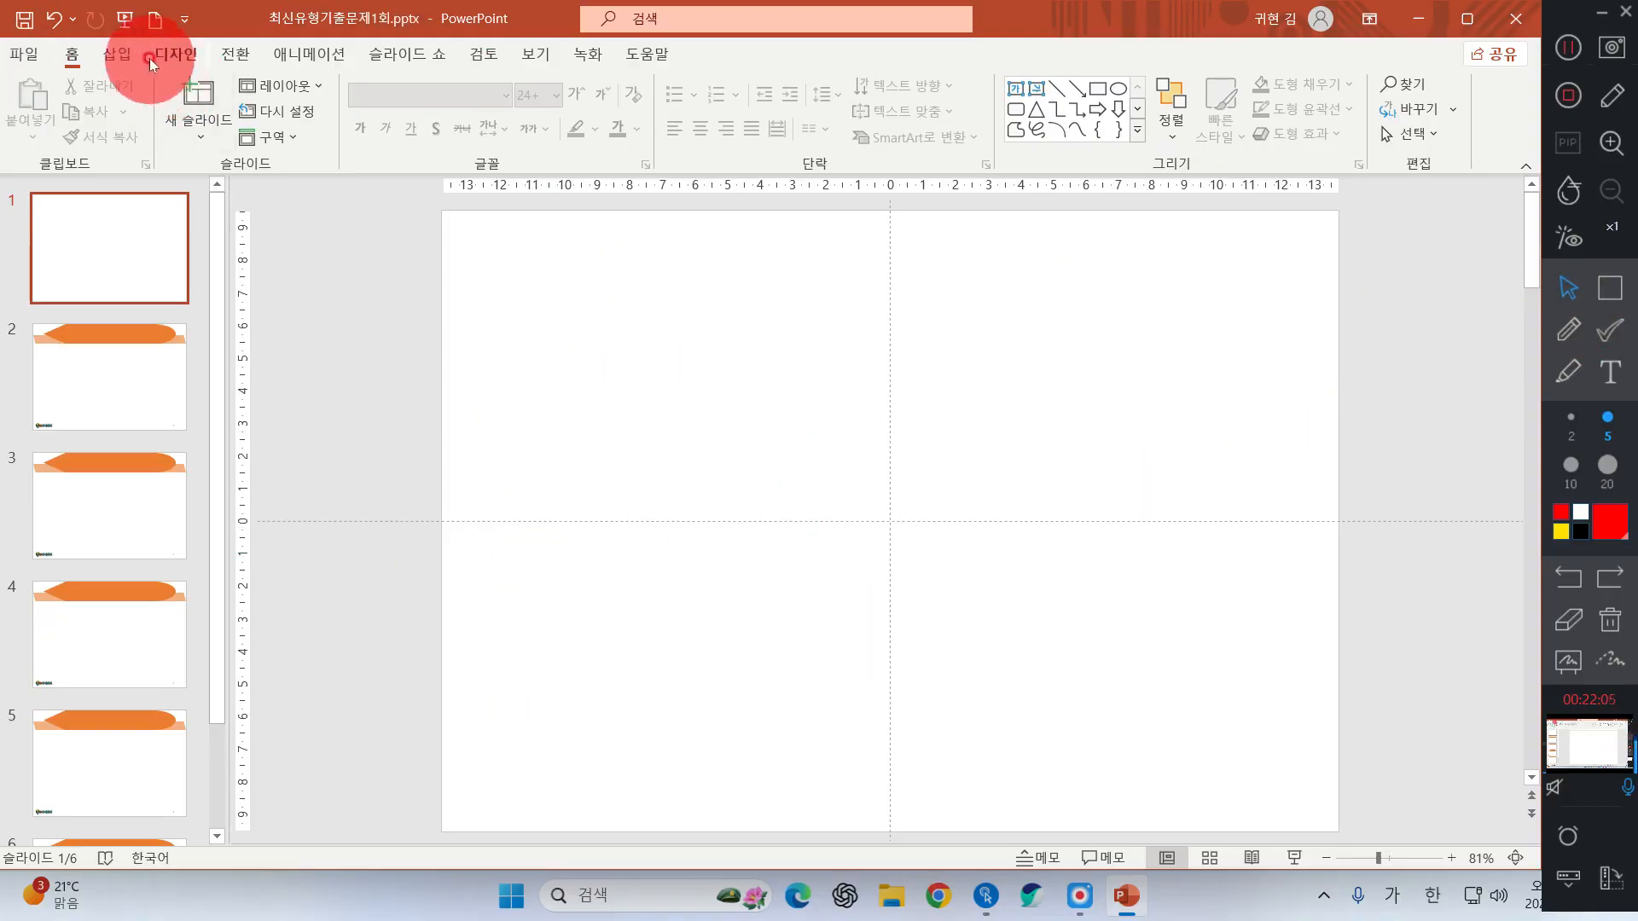
- Draw a trapezoid about 19.05 cm high and 13.76 cm wide covering the left half of slide 1
left_click(73, 60)
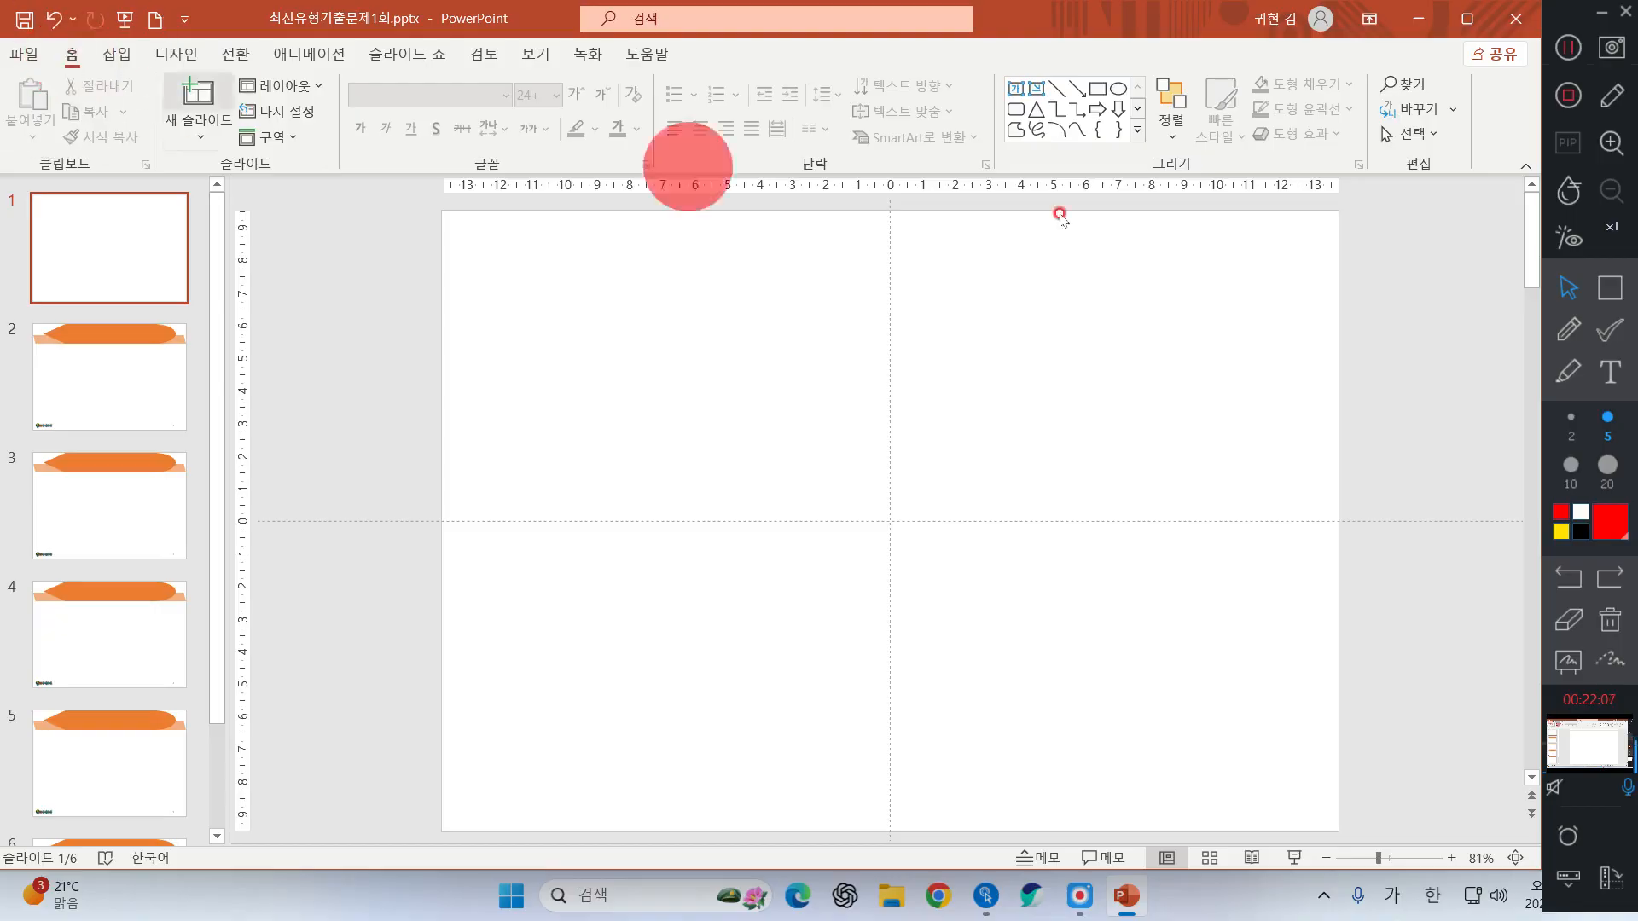
left_click(1134, 129)
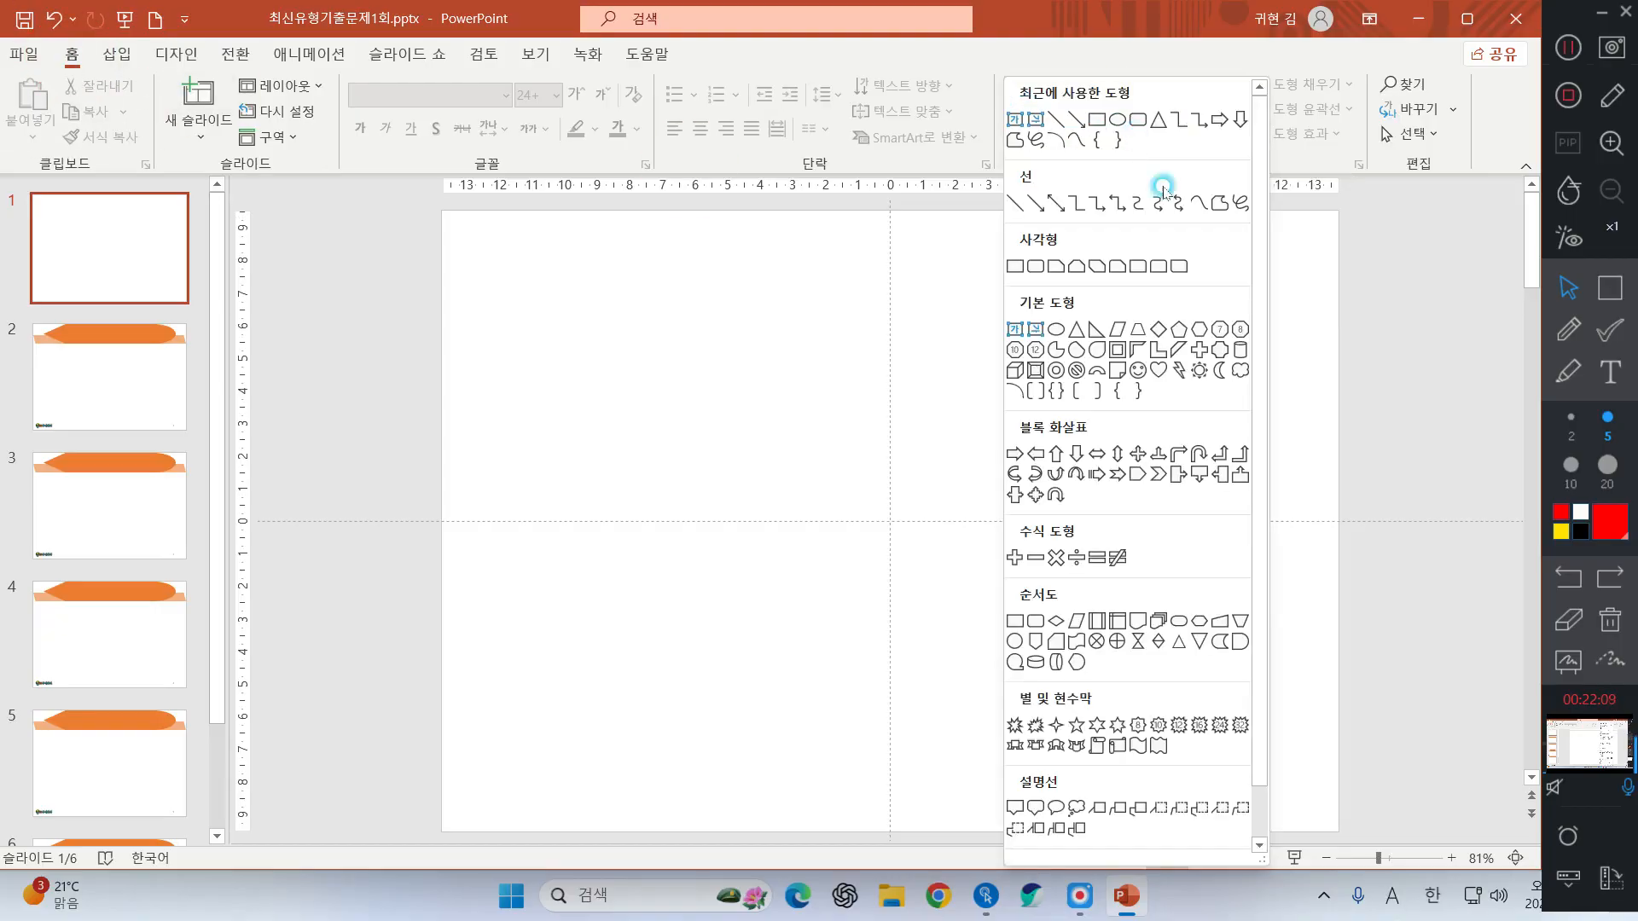
left_click(1137, 339)
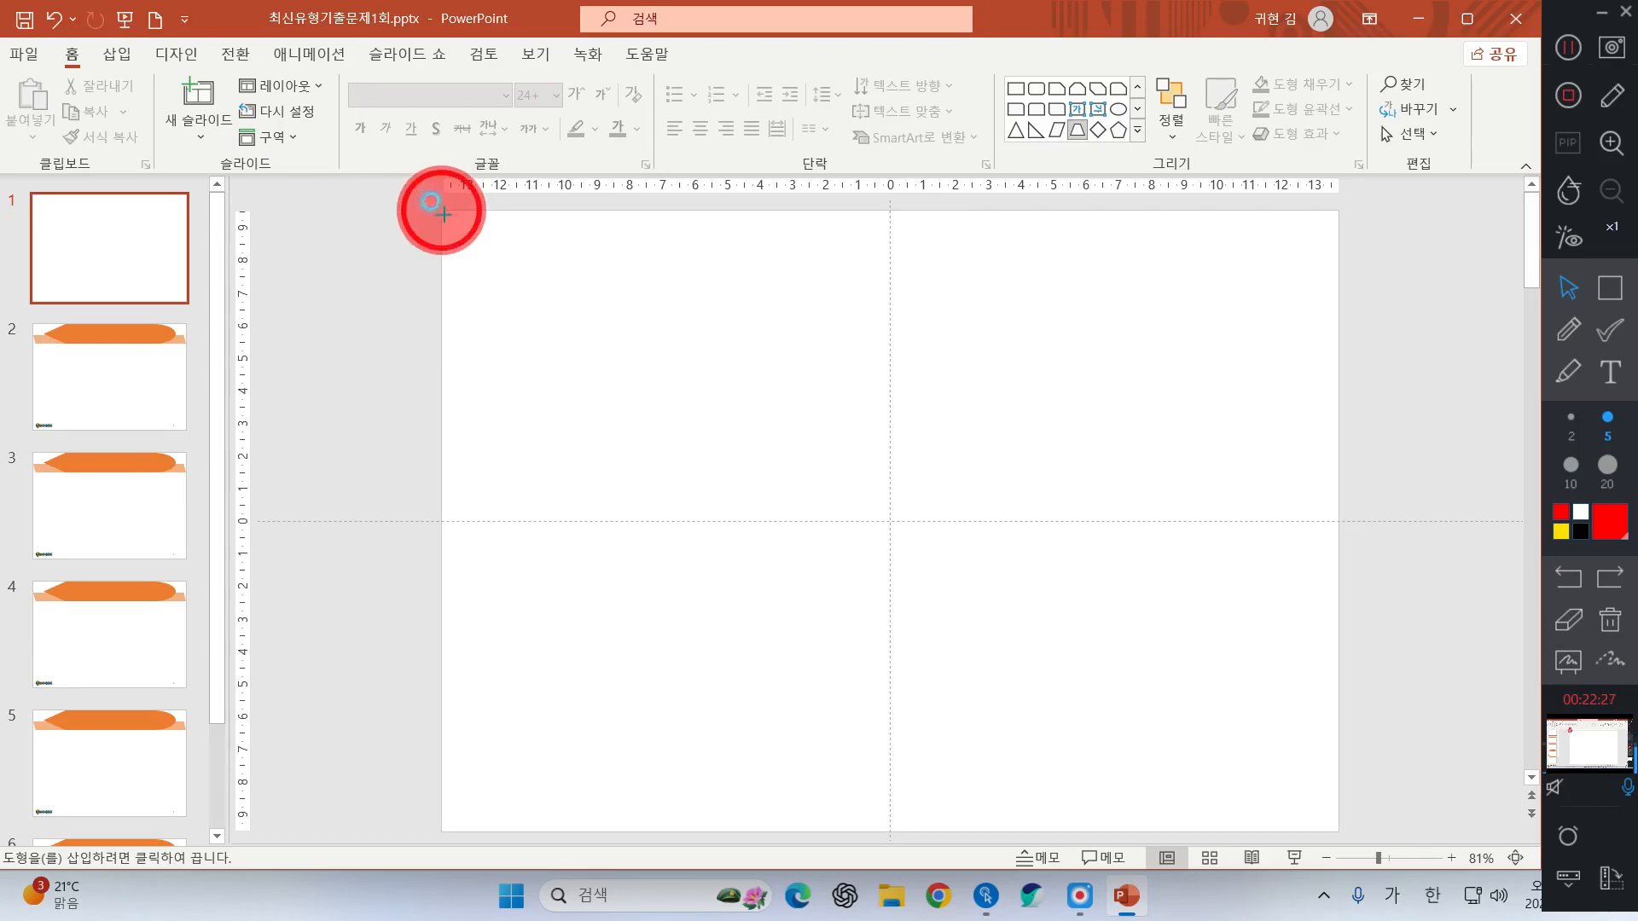
left_click_drag(440, 209, 890, 831)
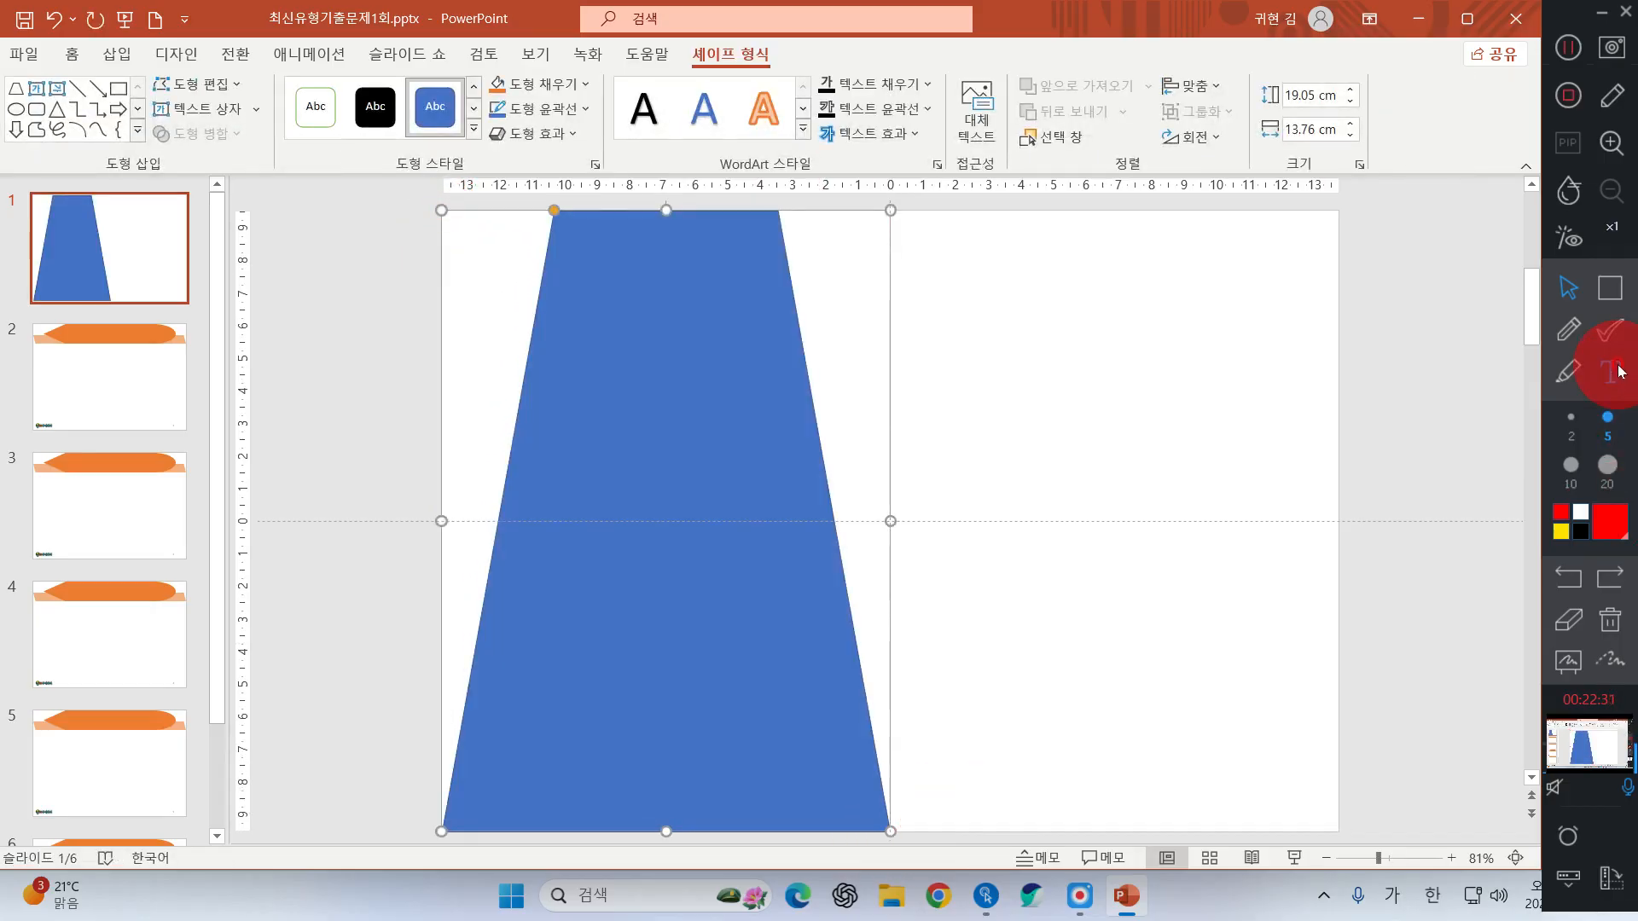
left_click(1576, 331)
mouse_move(1014, 260)
left_mouse_down()
mouse_move(1032, 459)
mouse_move(1245, 273)
mouse_move(1028, 247)
left_mouse_up()
mouse_move(1128, 249)
left_mouse_down()
mouse_move(1060, 475)
mouse_move(1253, 449)
mouse_move(1163, 263)
mouse_move(1143, 256)
left_mouse_up()
mouse_move(1023, 243)
left_mouse_down()
mouse_move(1049, 464)
mouse_move(1264, 229)
mouse_move(993, 223)
left_mouse_up()
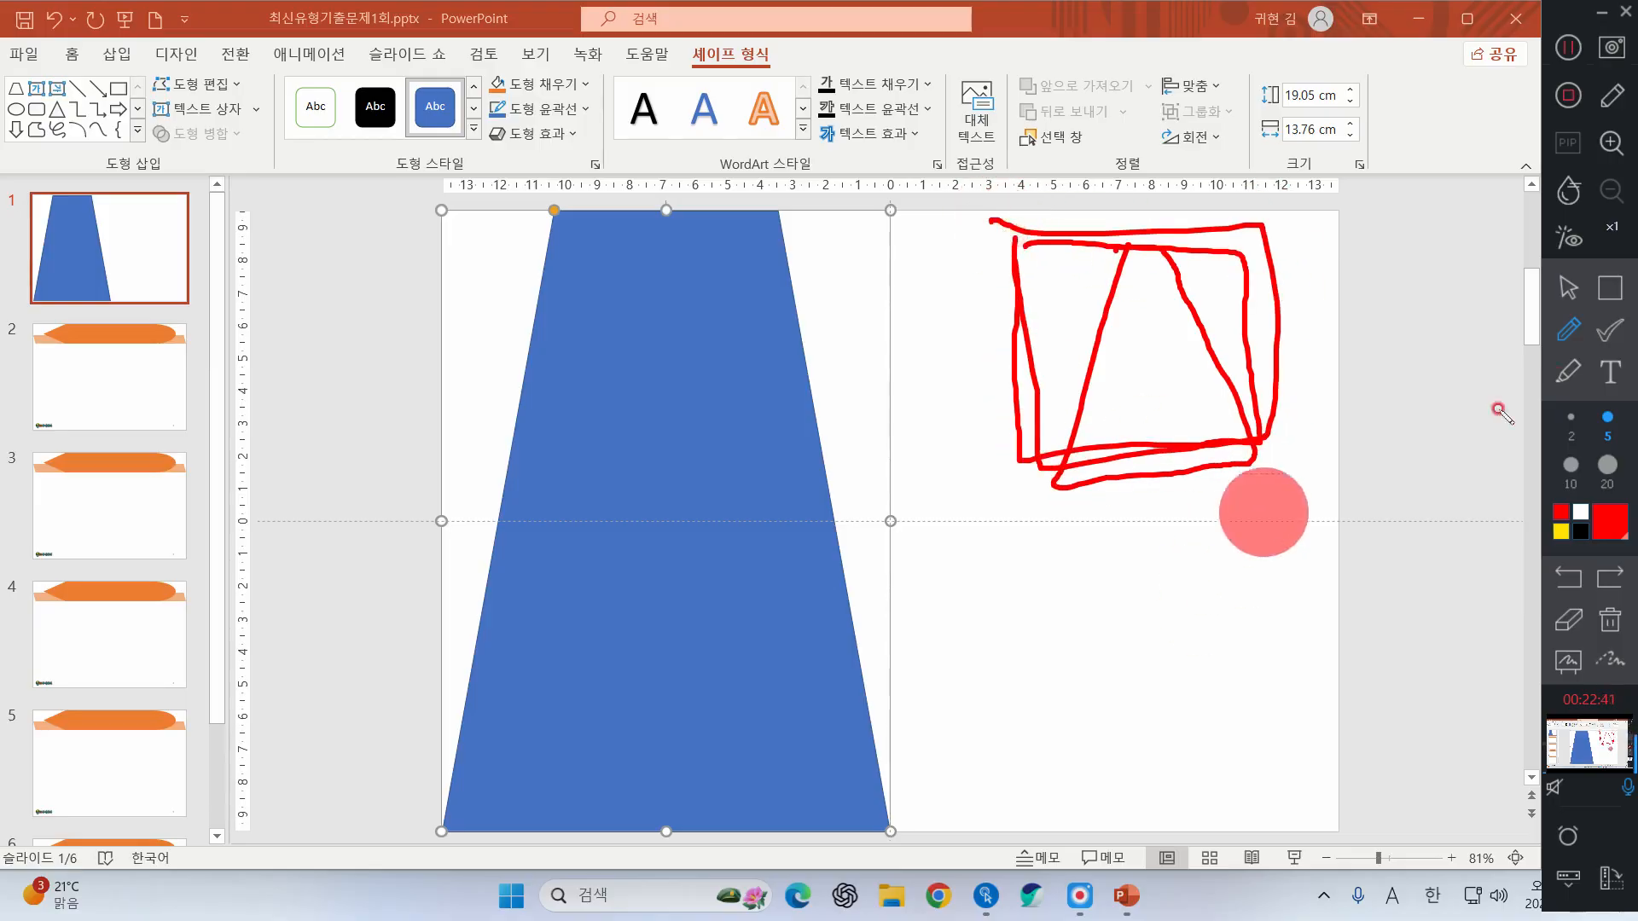
left_click(1610, 621)
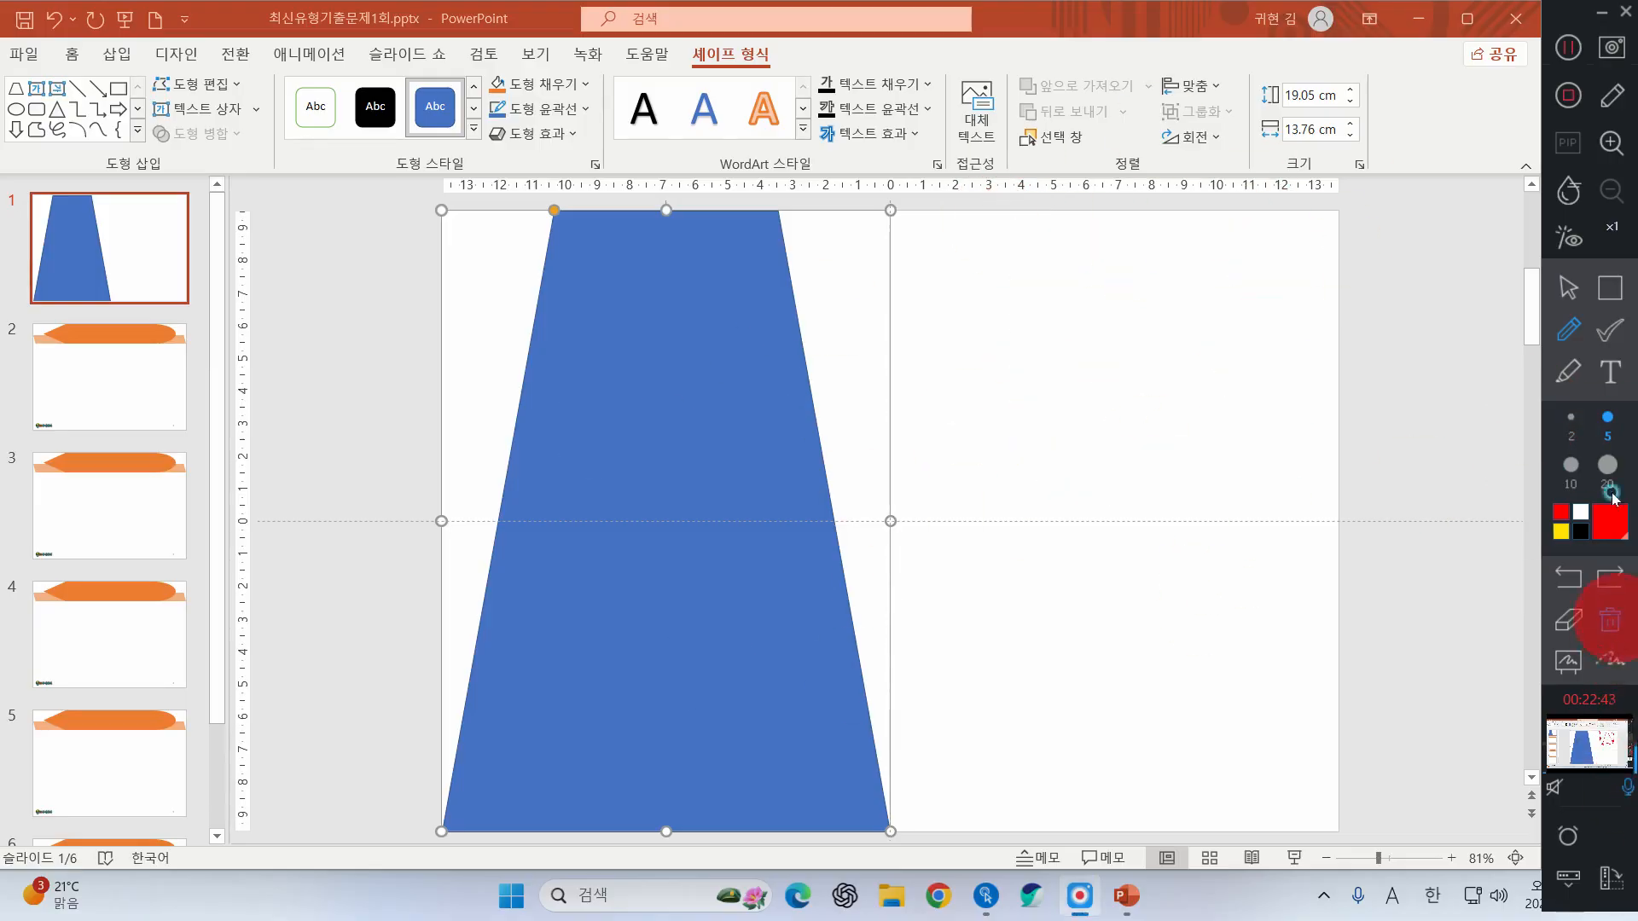
left_click(1568, 288)
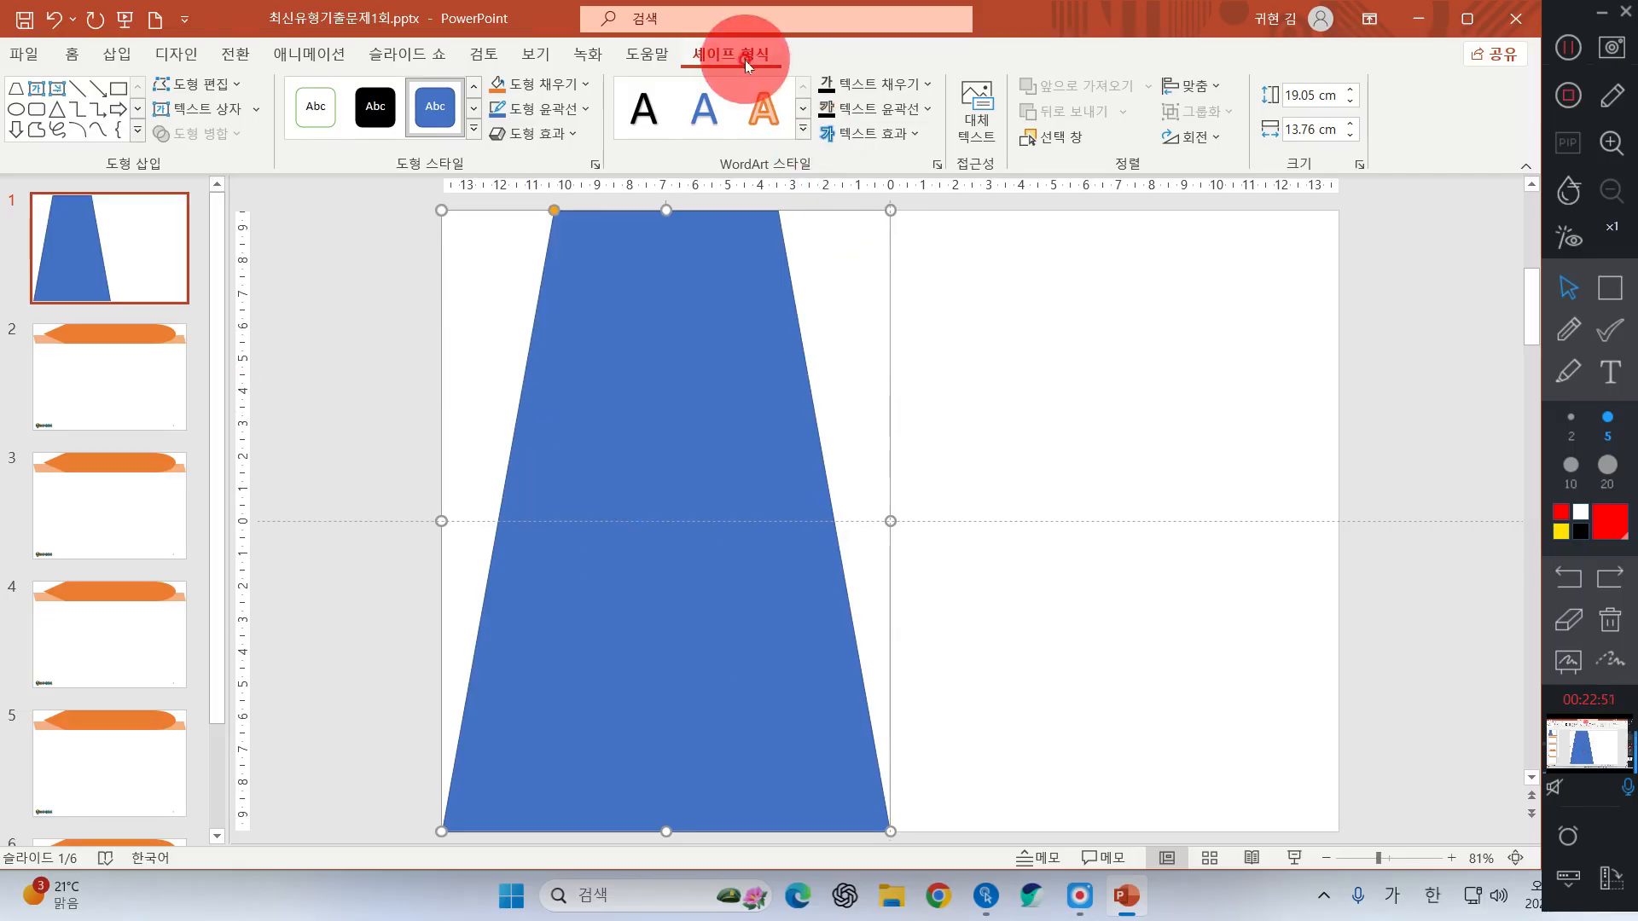
- Fill the trapezoid with the picture 그림1.jpg from the Picture folder inside 문서 > ITQ
left_click(549, 89)
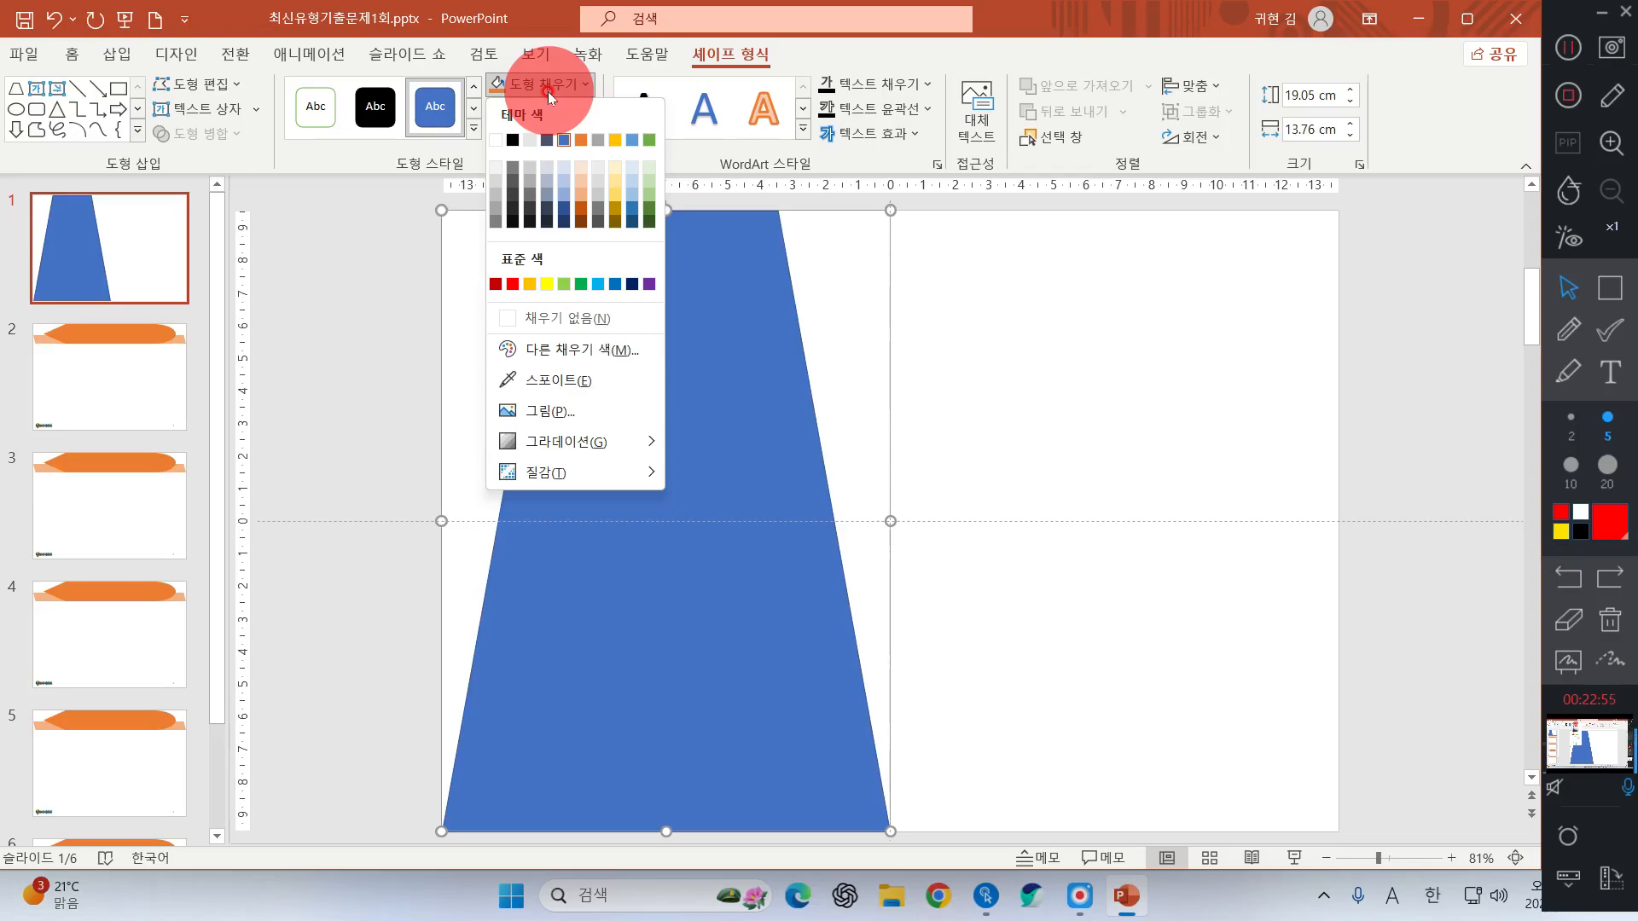
left_click(556, 417)
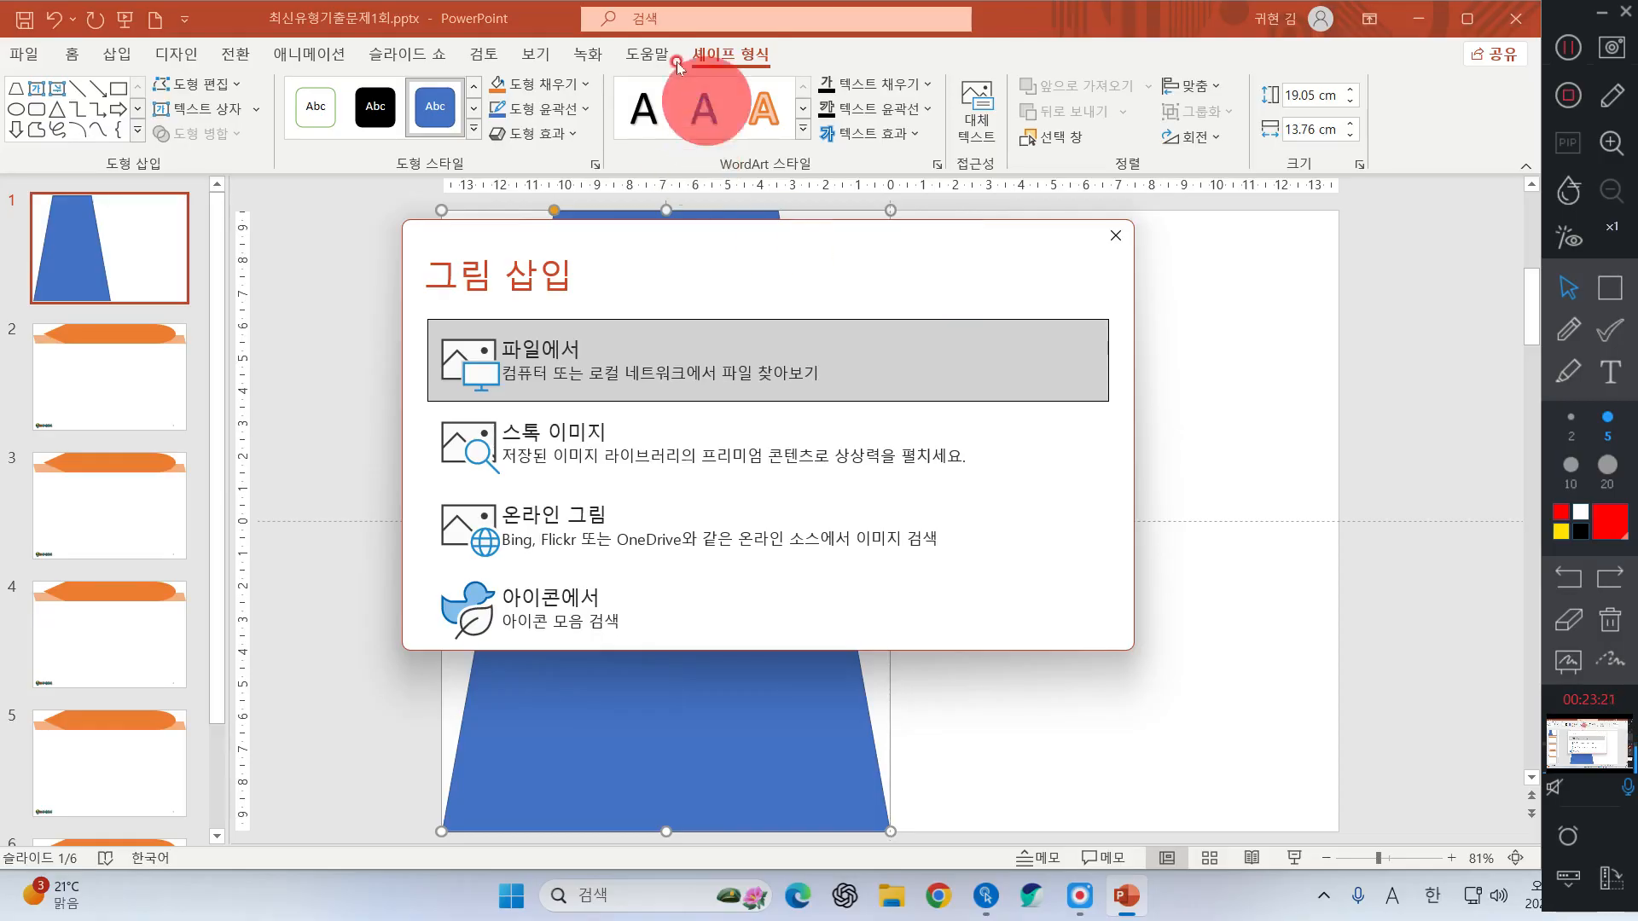
left_click(647, 374)
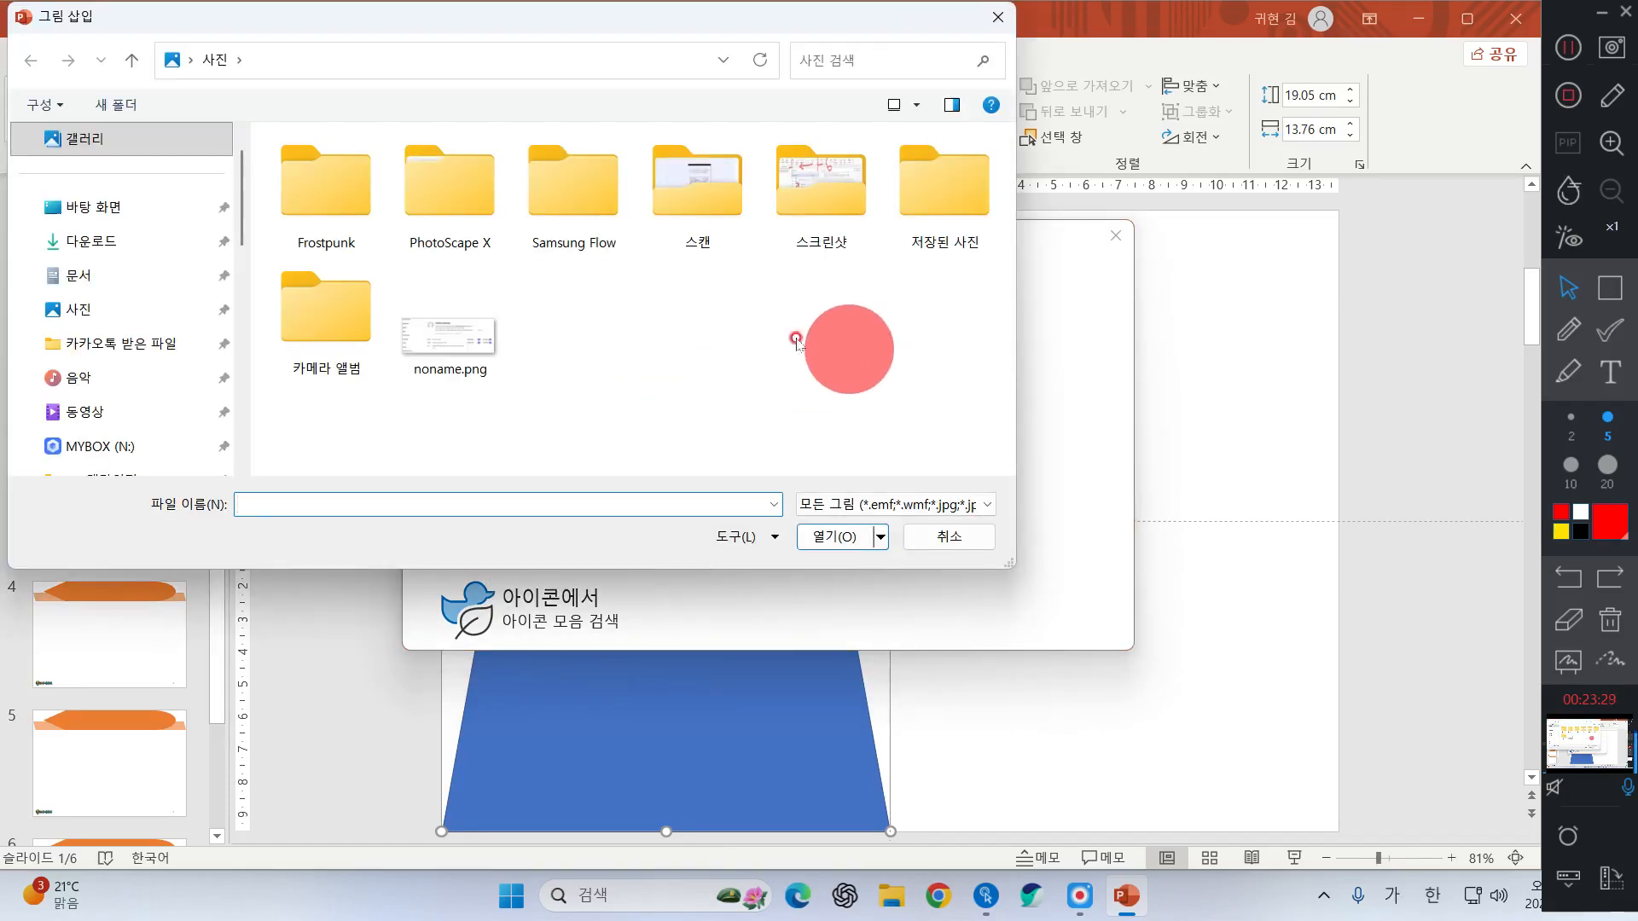
left_click(85, 275)
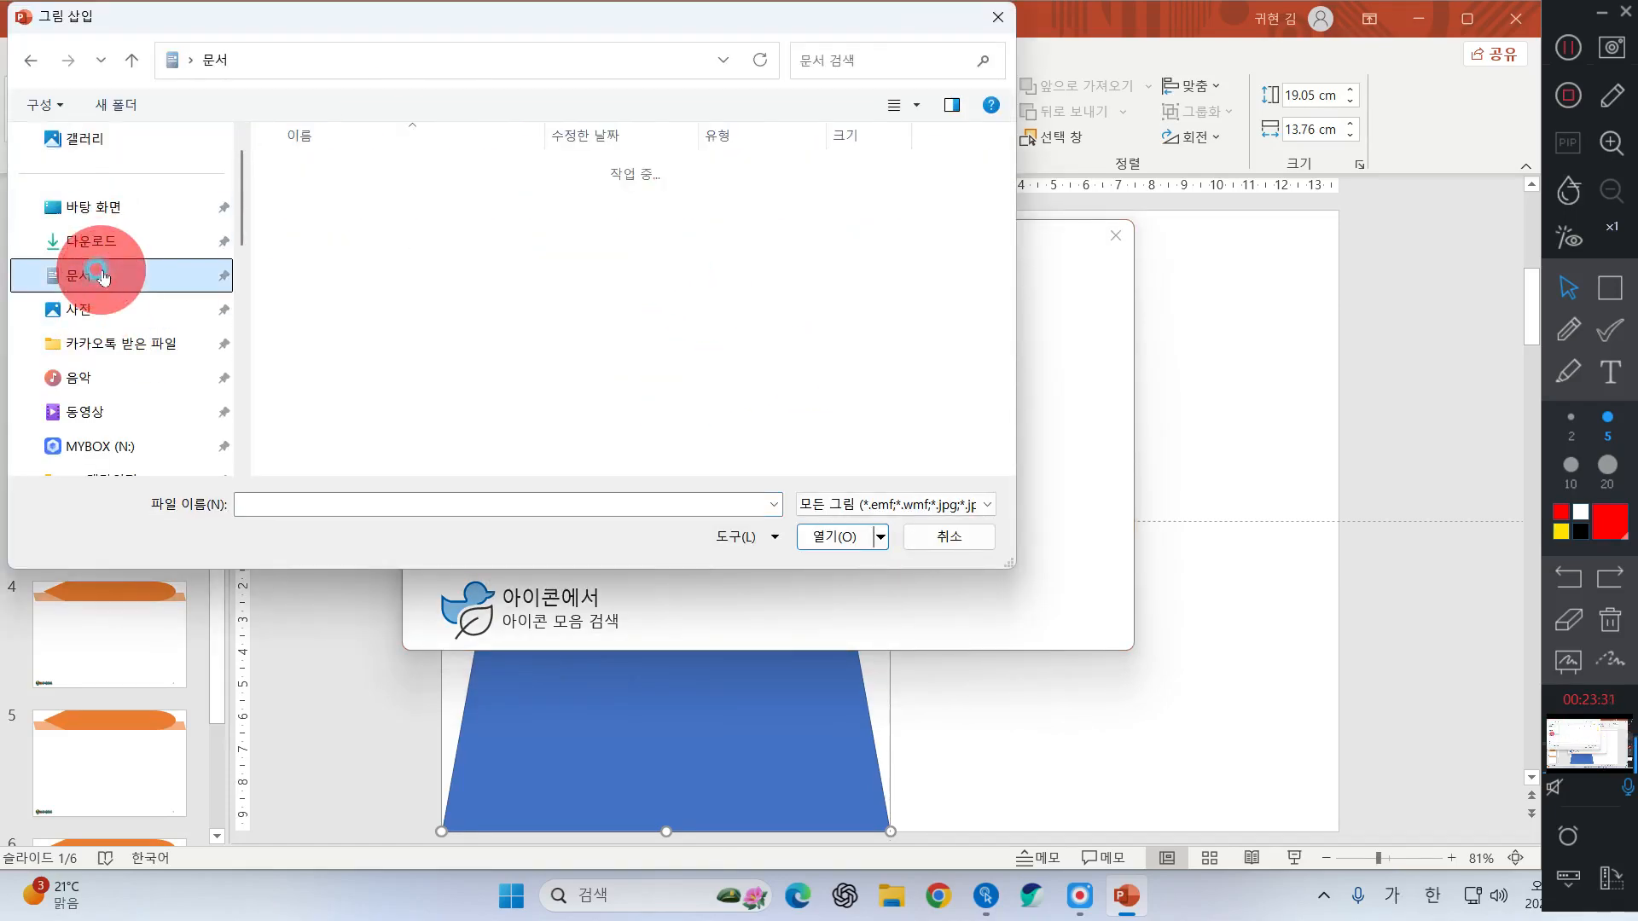
double_click(340, 447)
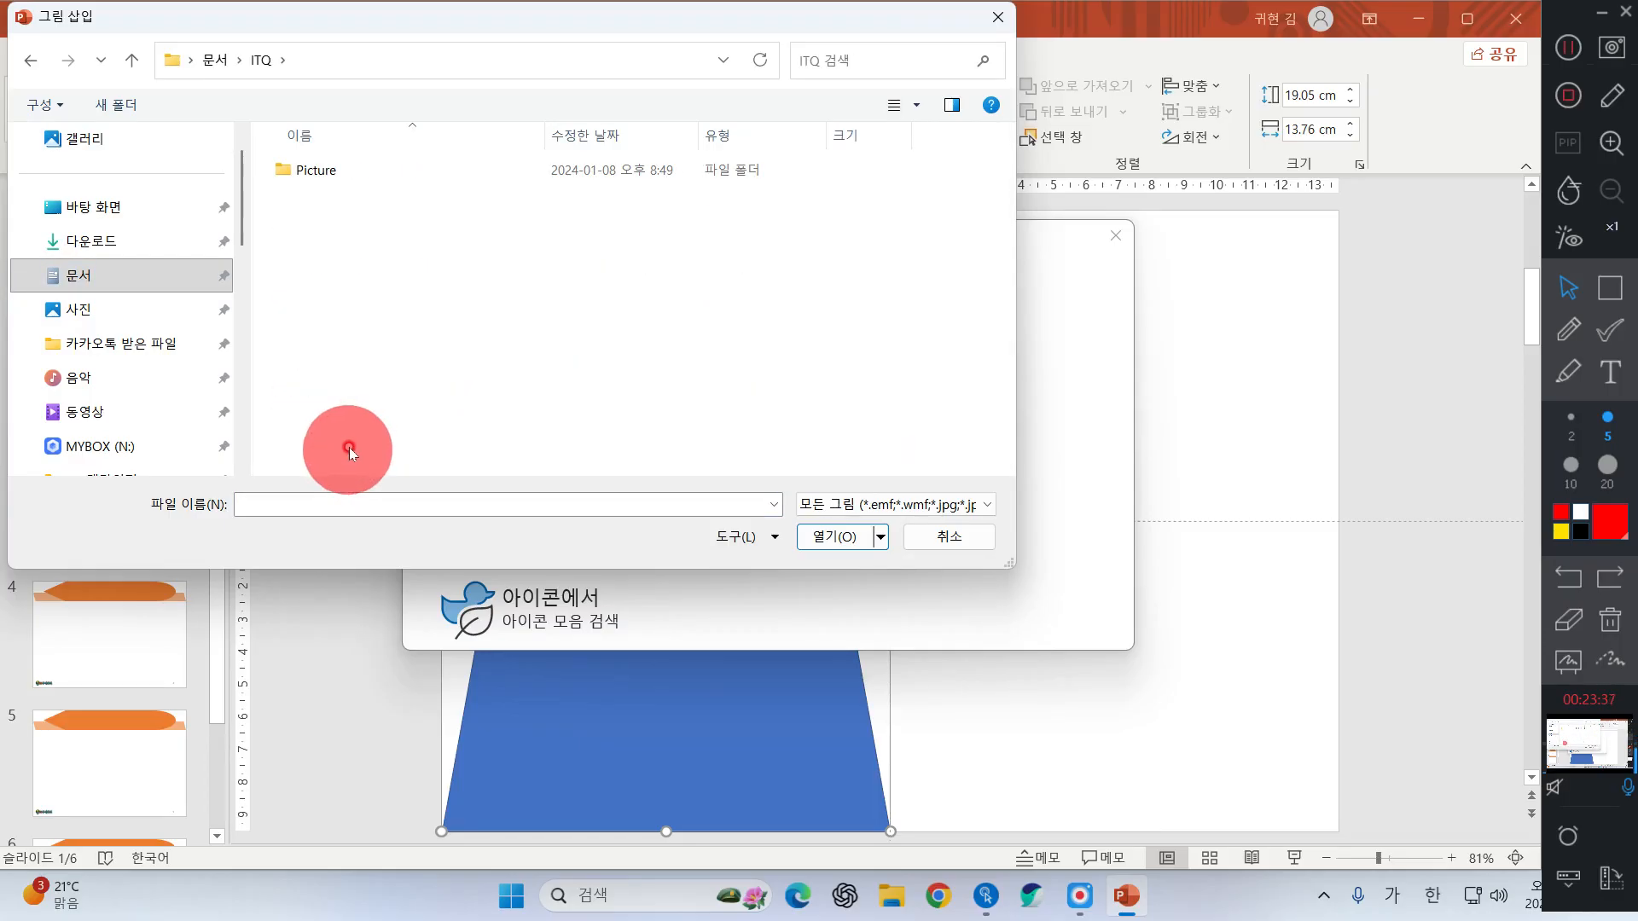
double_click(320, 174)
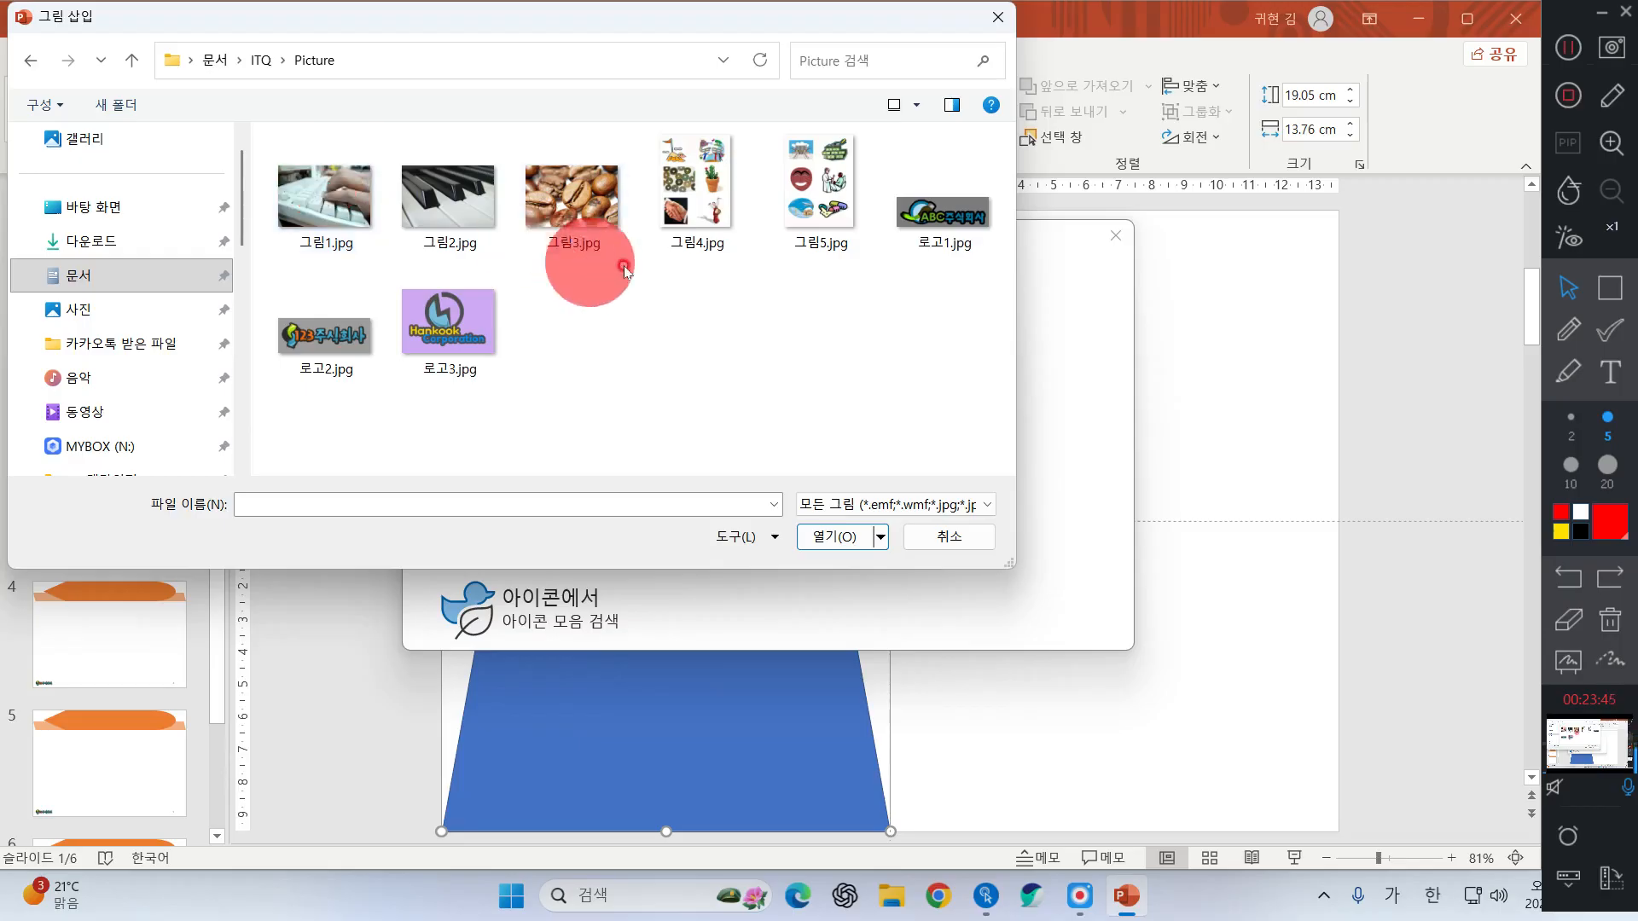
left_click(339, 230)
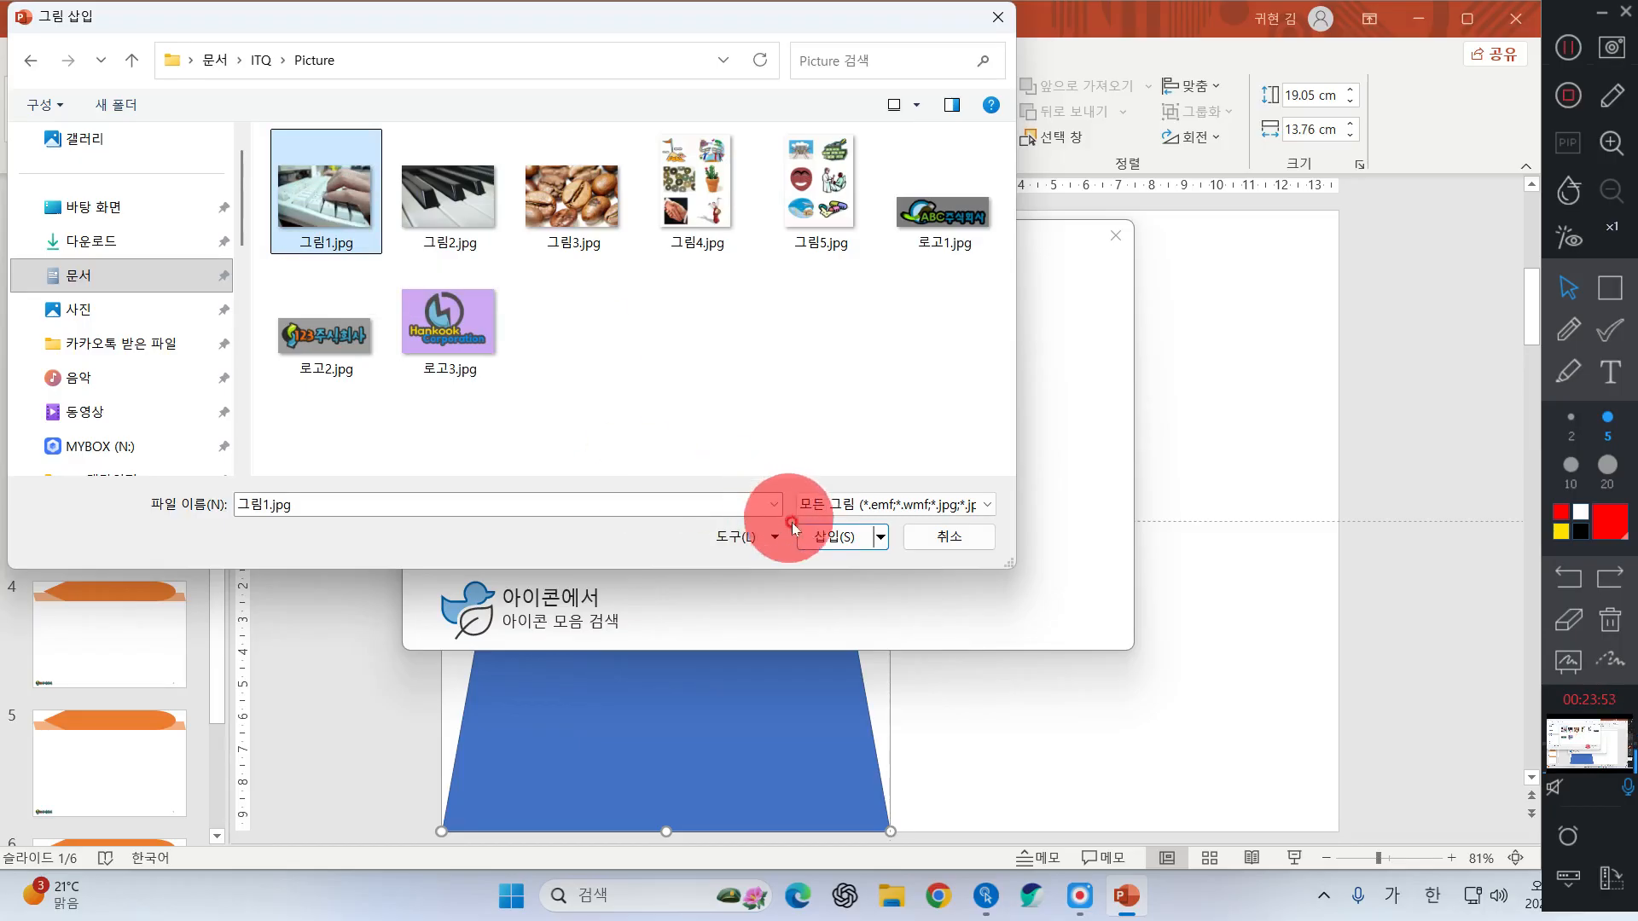
left_click(815, 537)
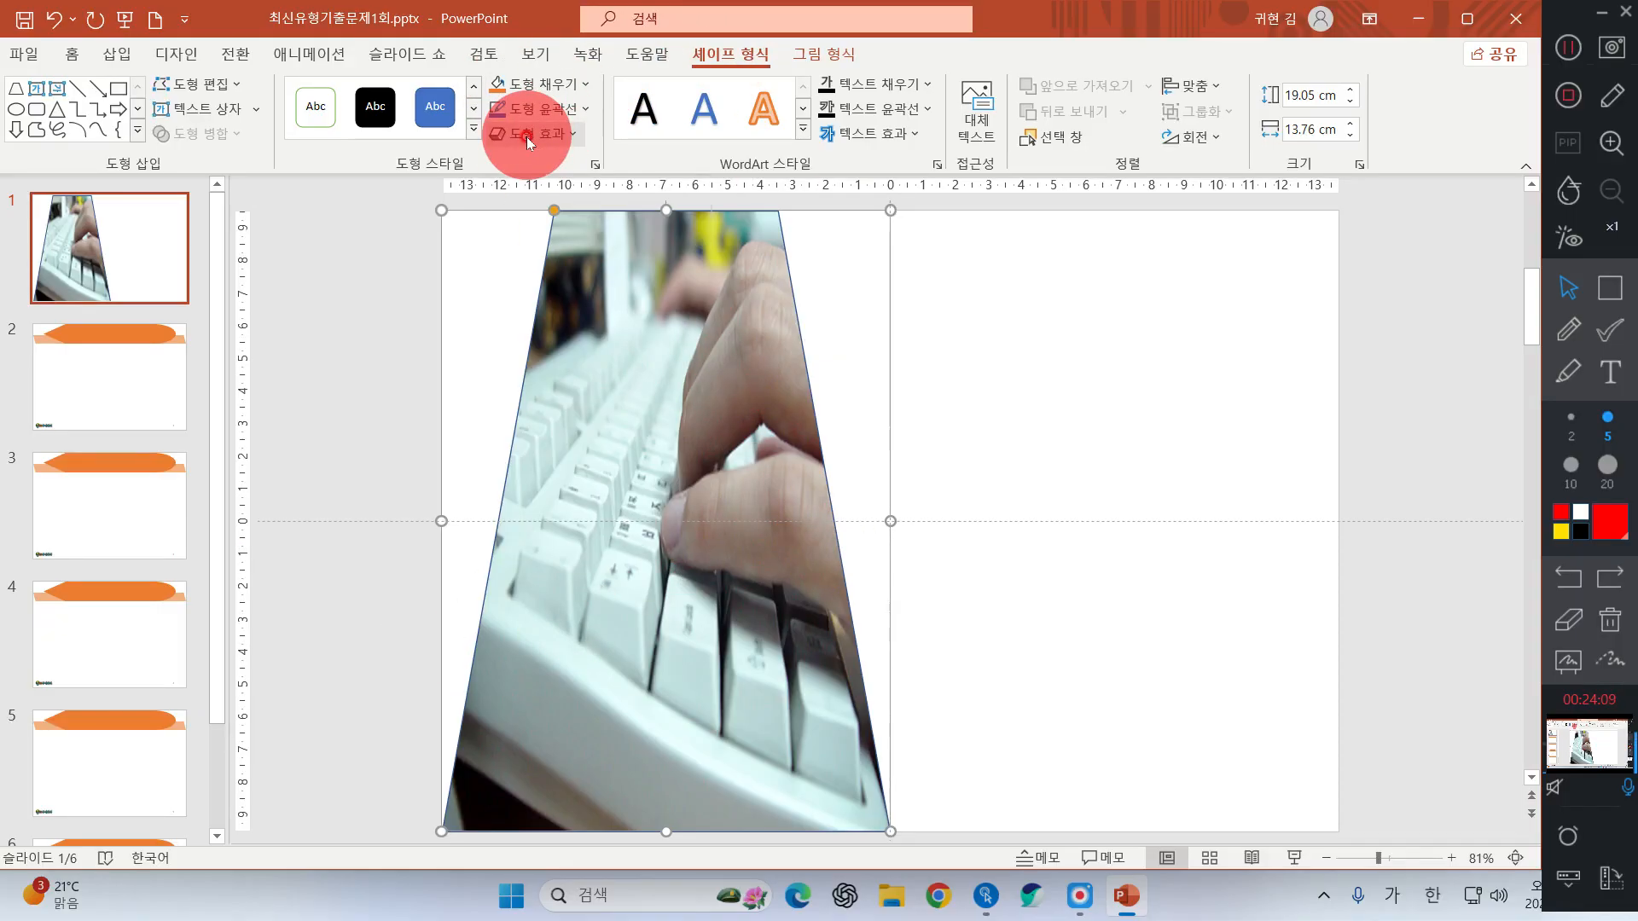
- Tile the trapezoid's picture fill as a texture and set its transparency to 50%
right_click(669, 399)
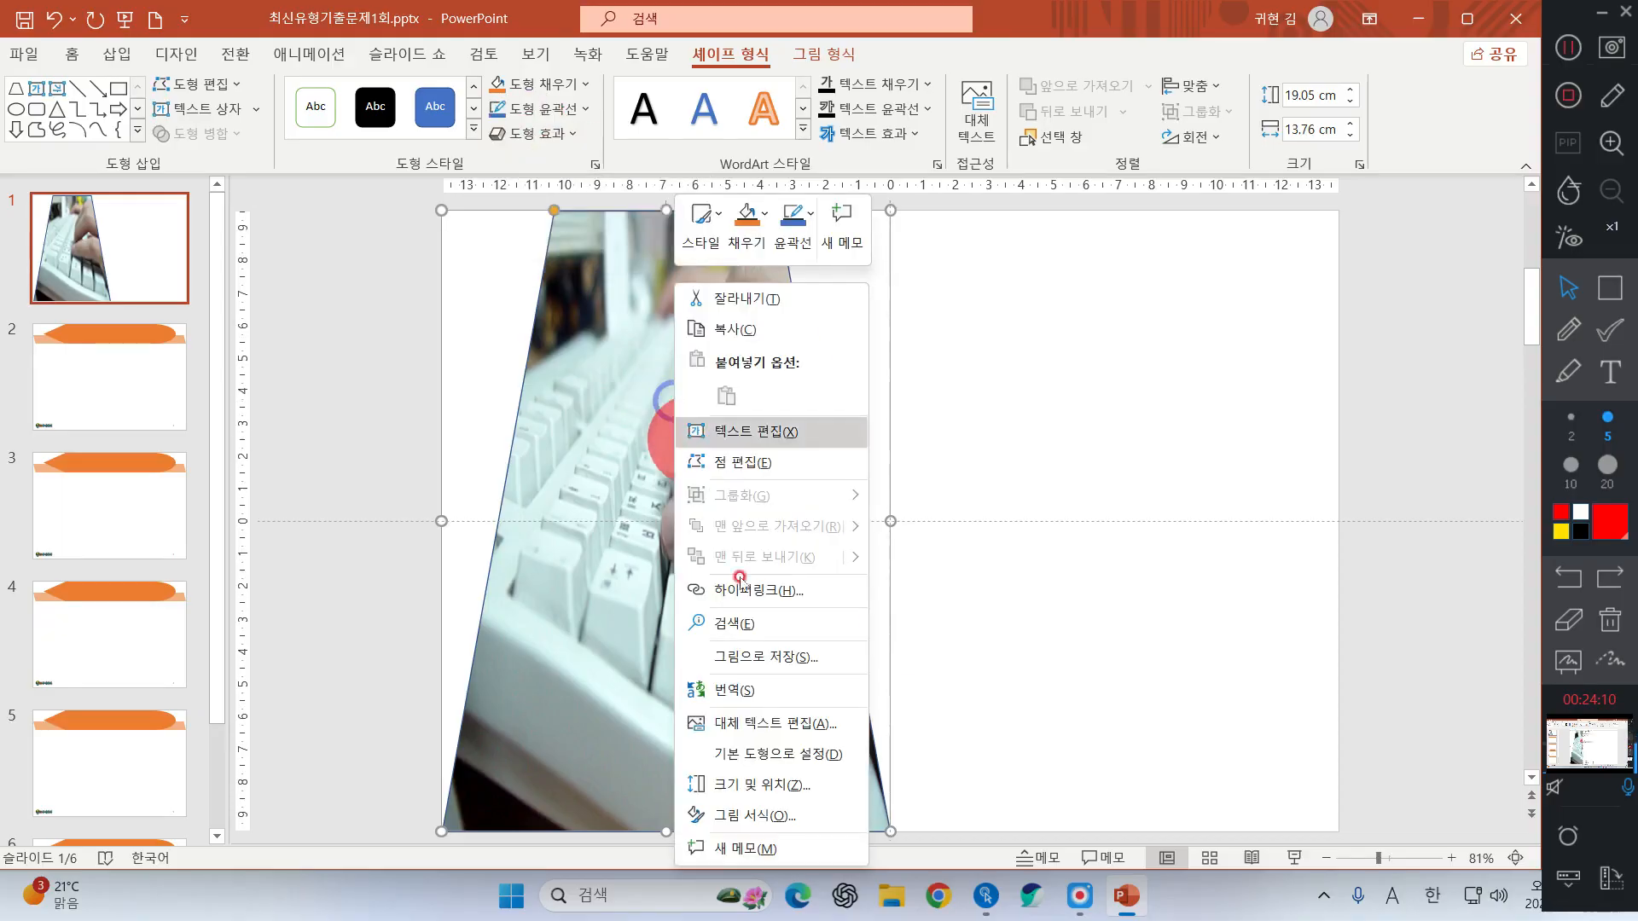
left_click(808, 813)
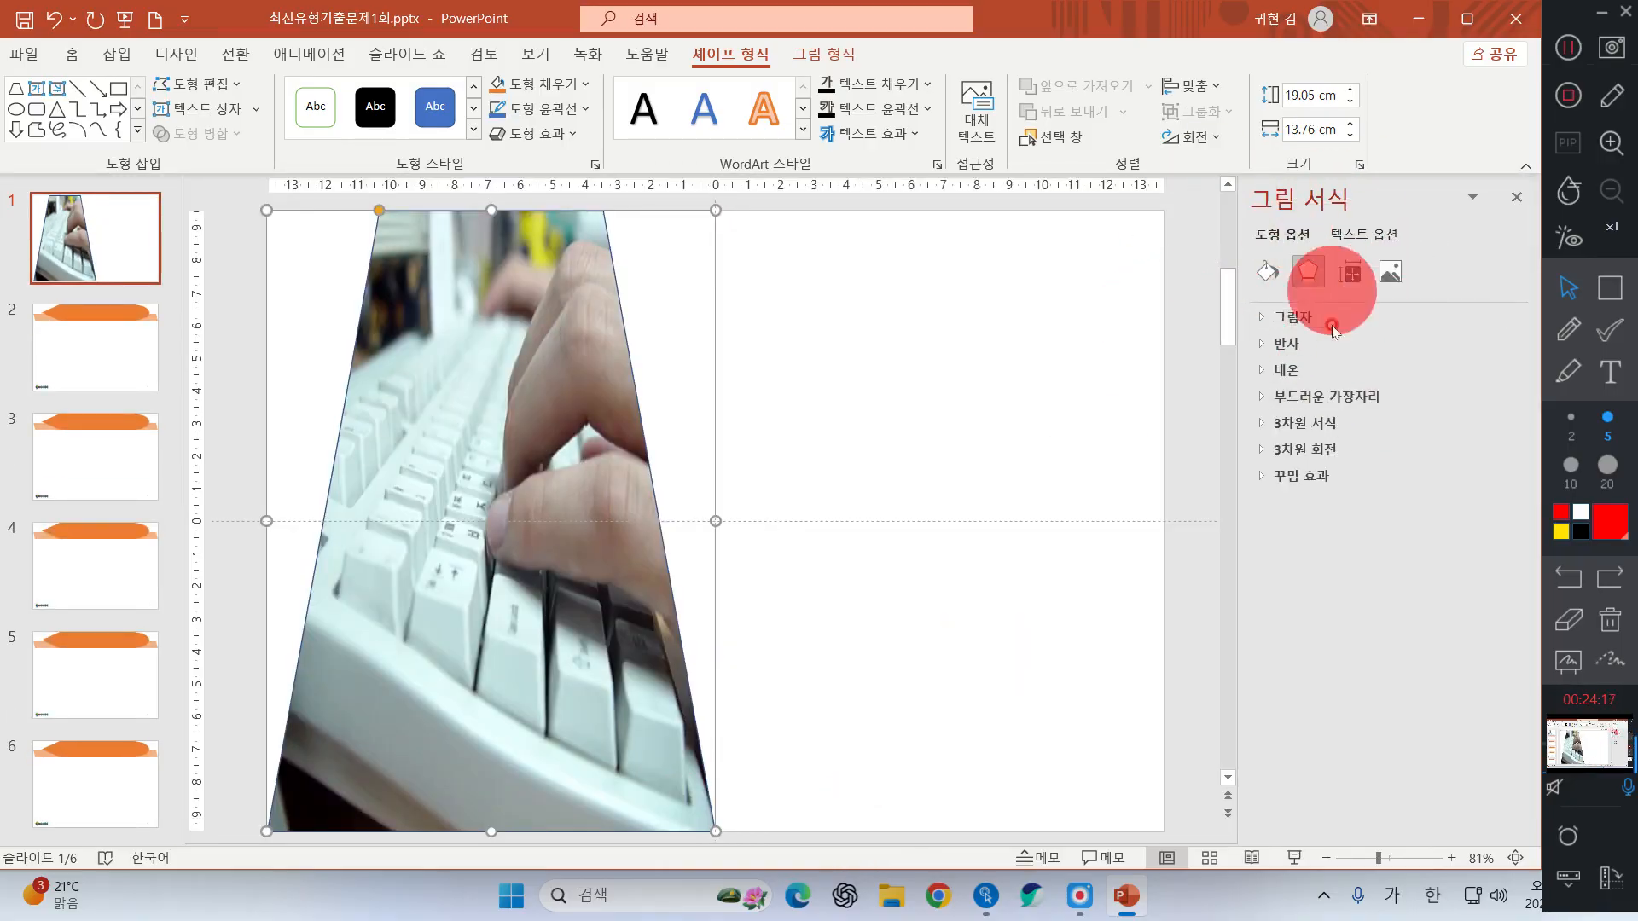
left_click(1263, 269)
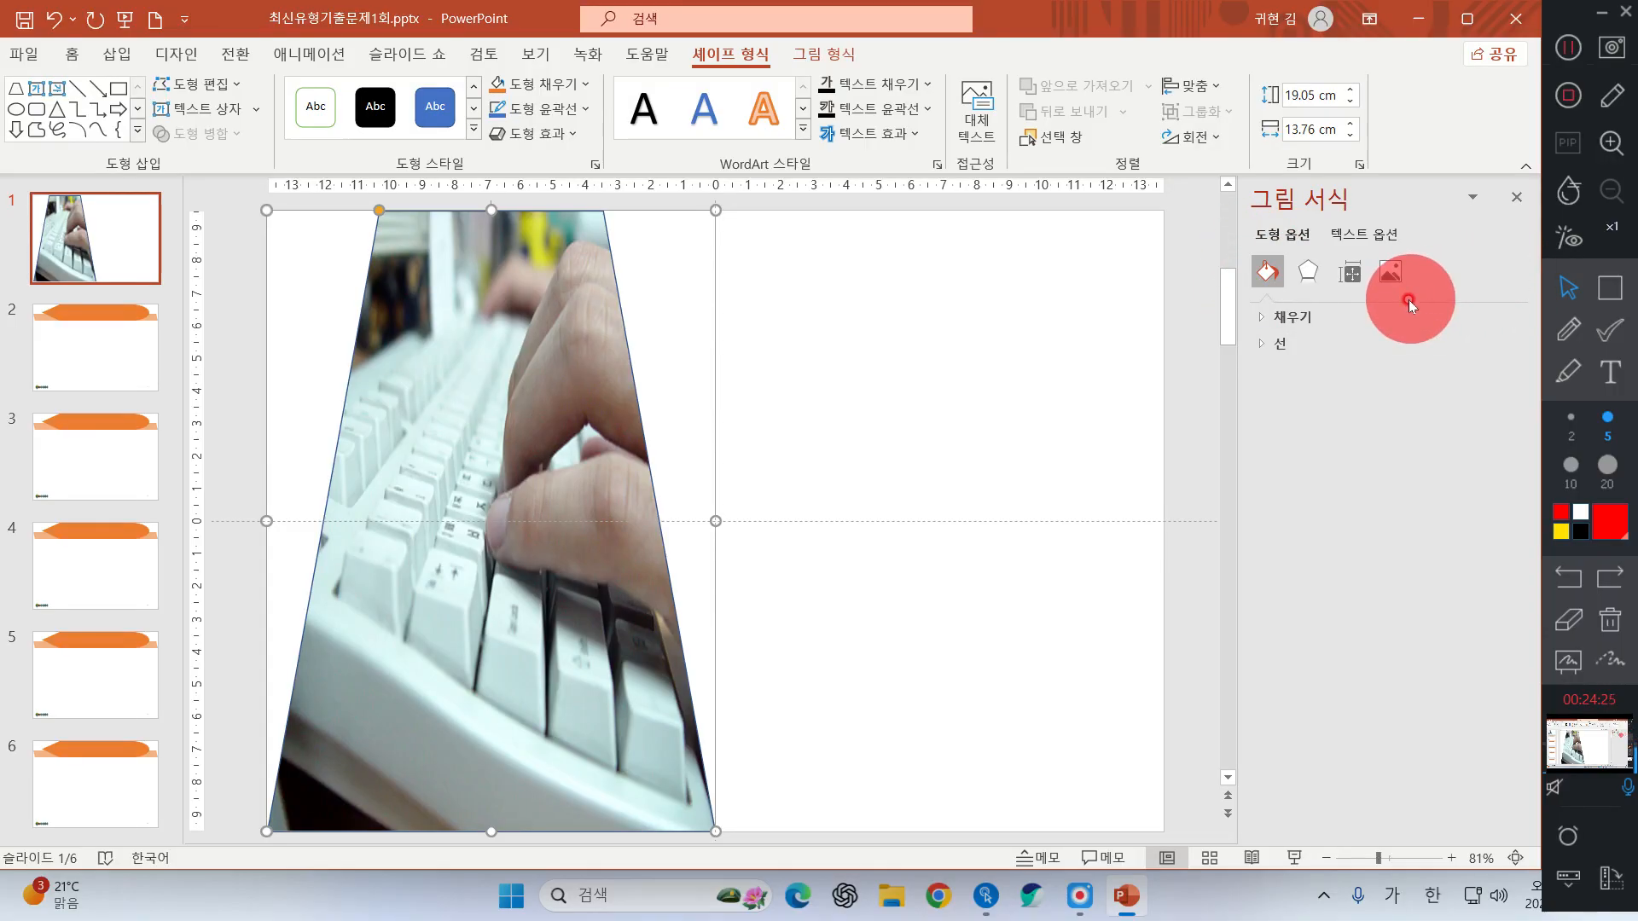
left_click(1323, 324)
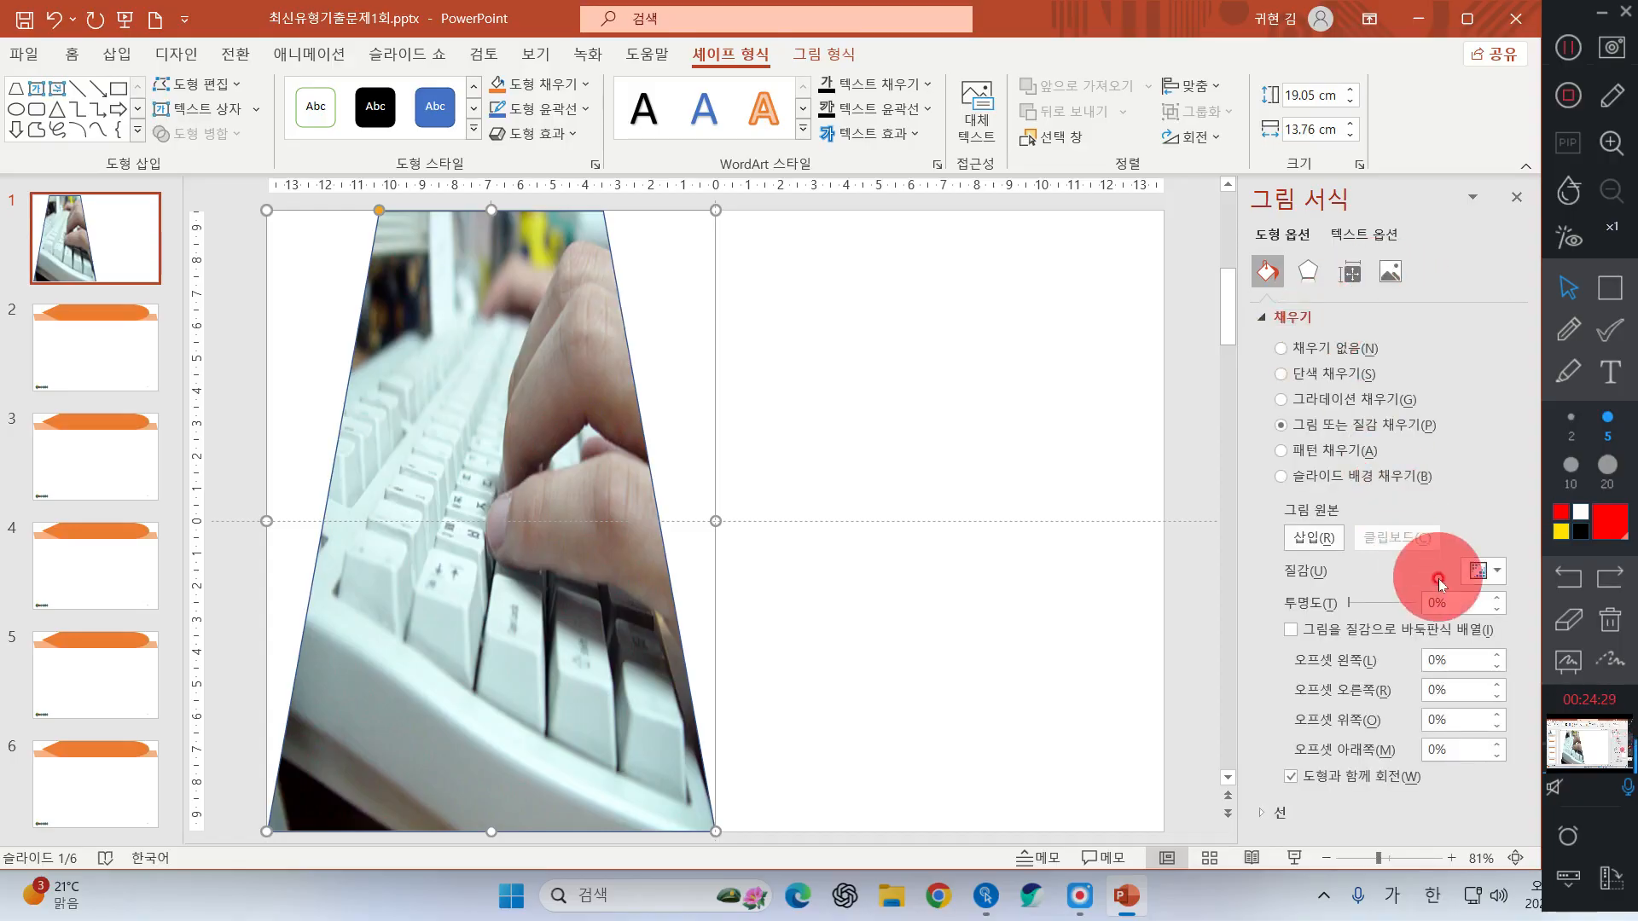
left_click(1455, 629)
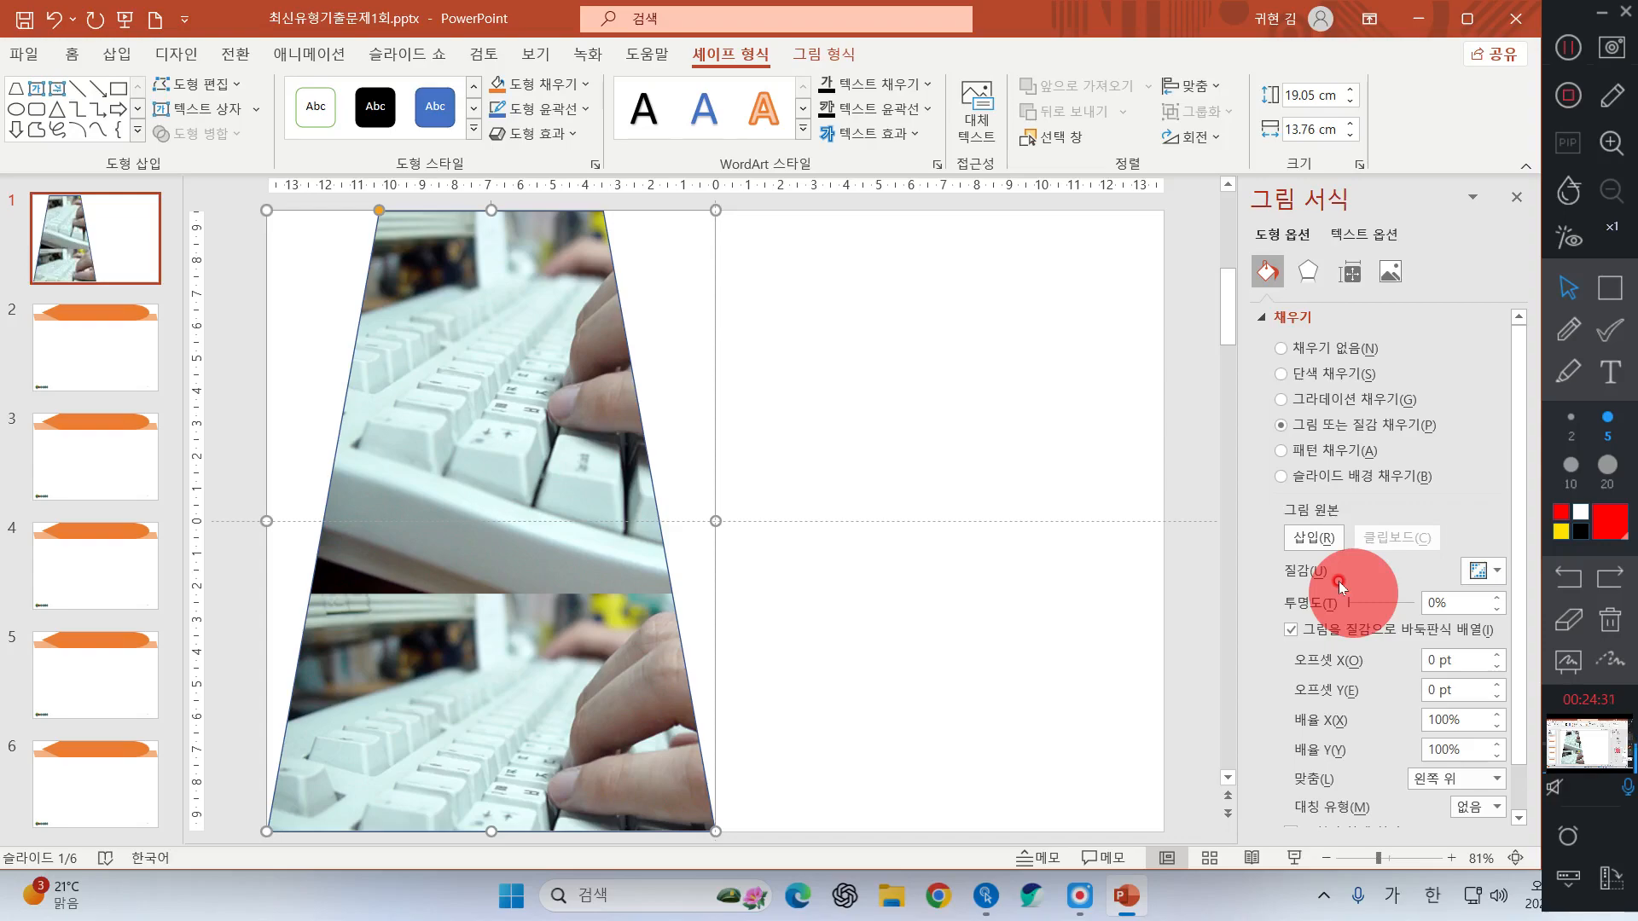
left_click(1438, 603)
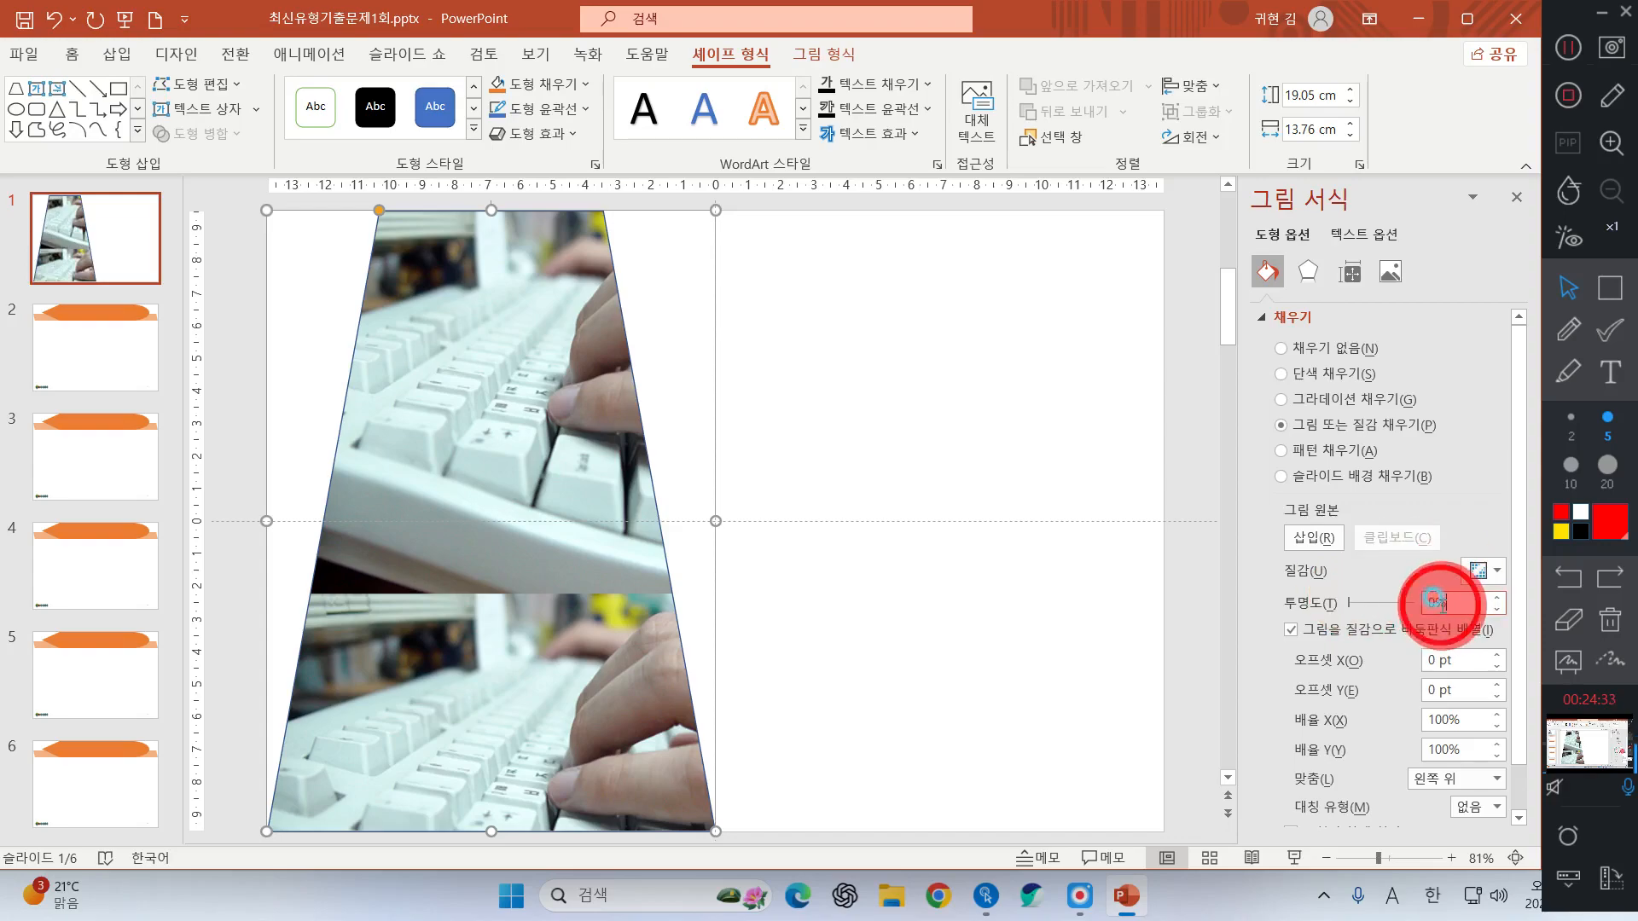
left_click_drag(1438, 603, 1321, 584)
type("50")
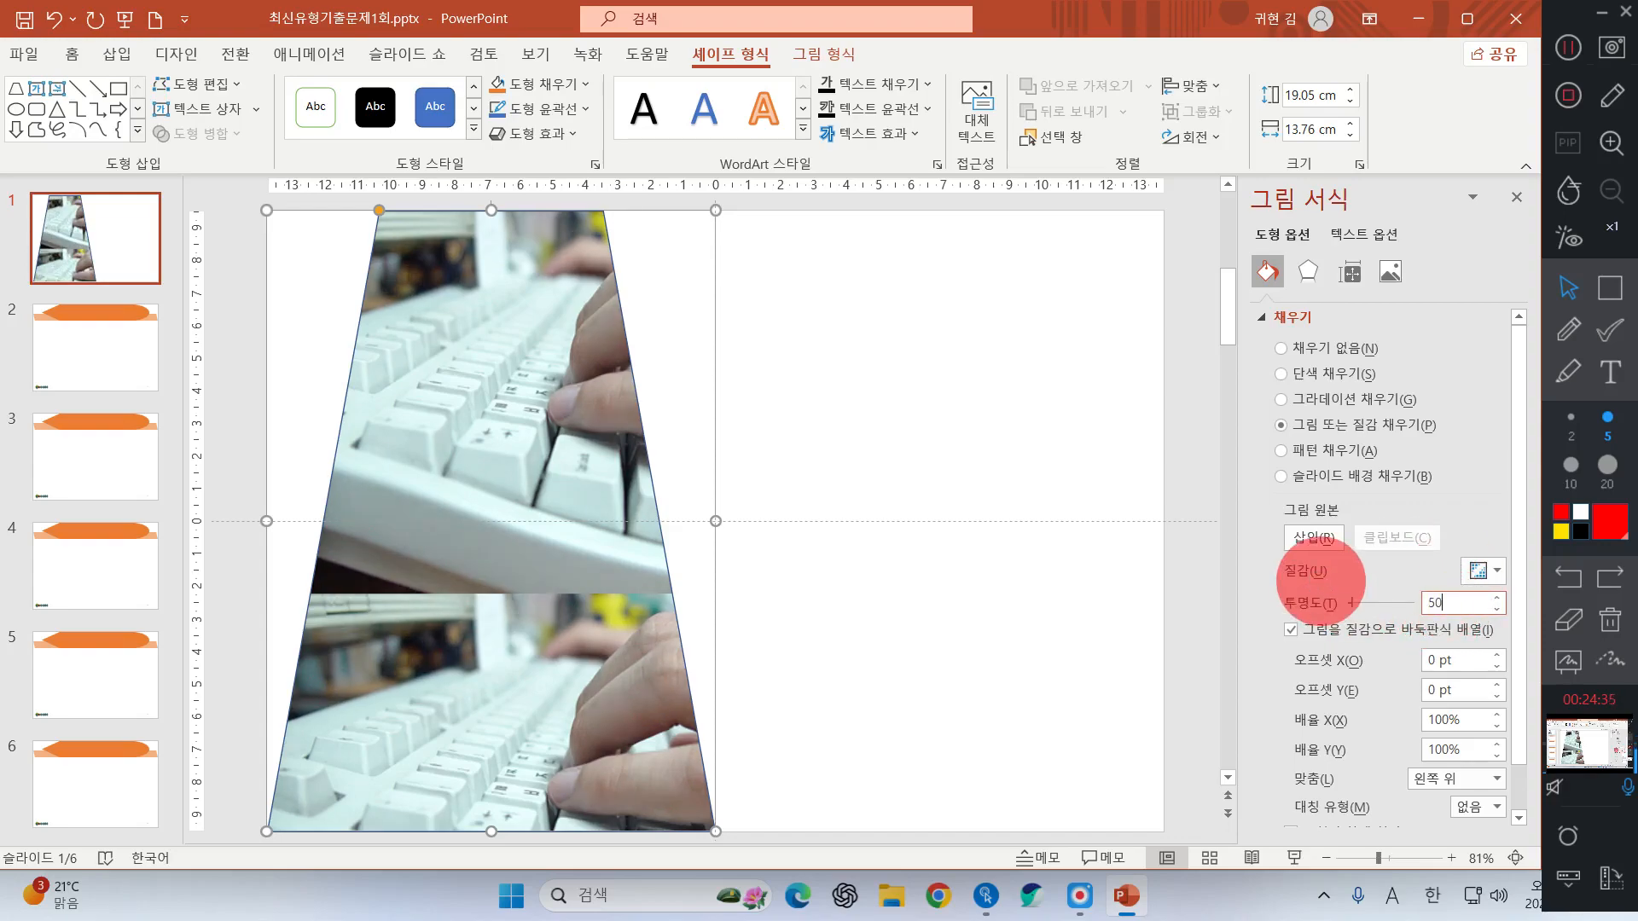
key("Return")
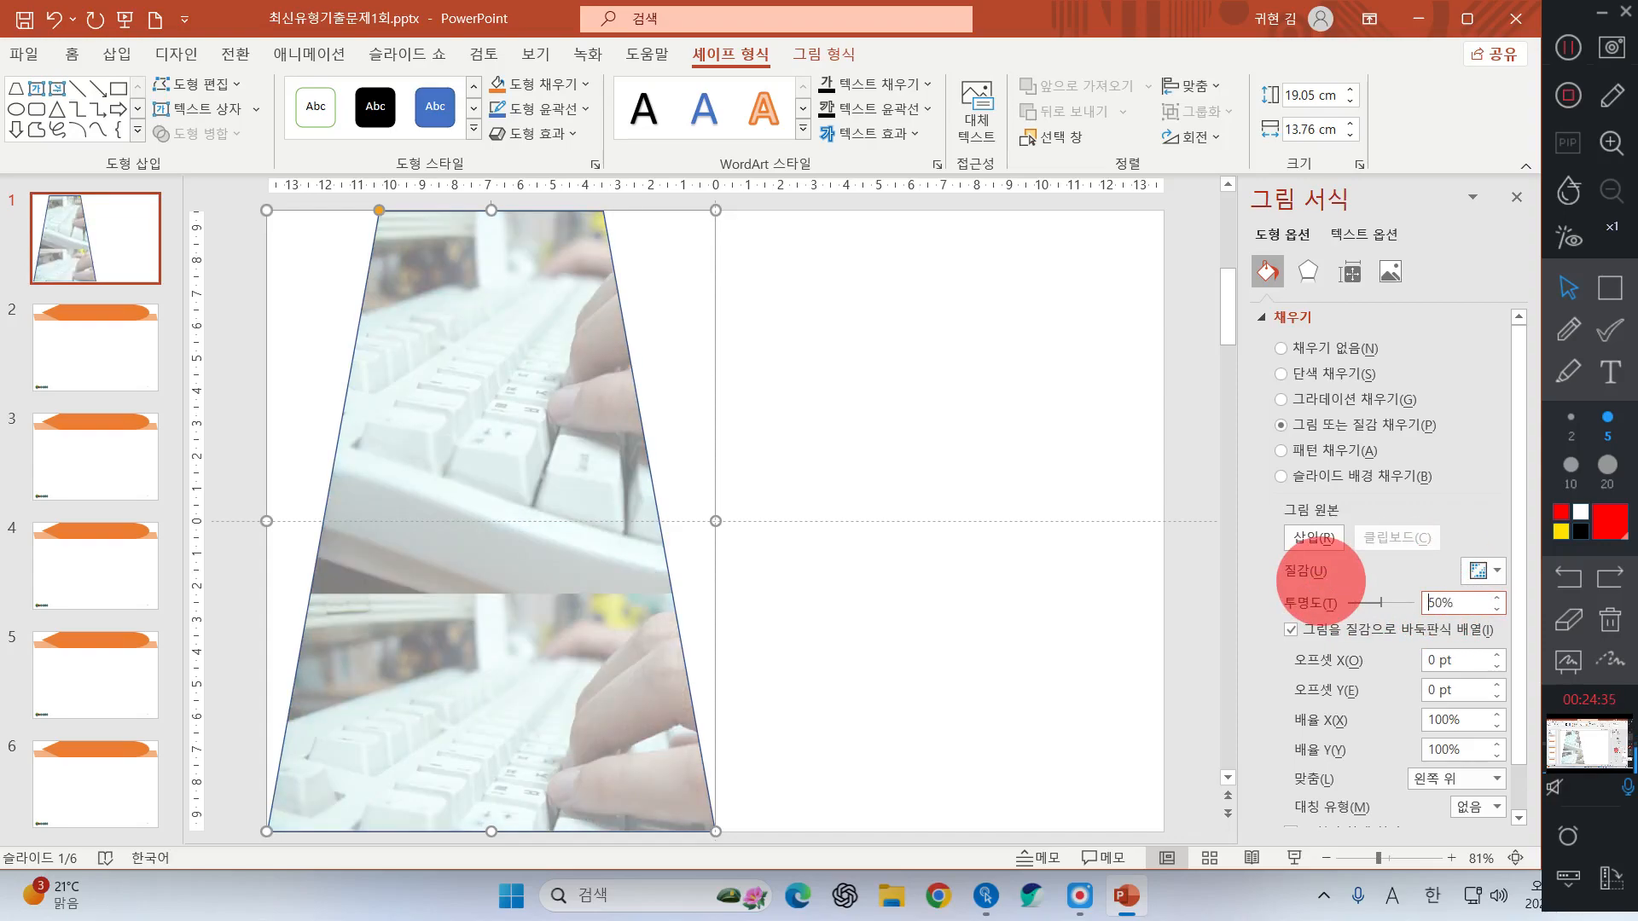
left_click(1519, 197)
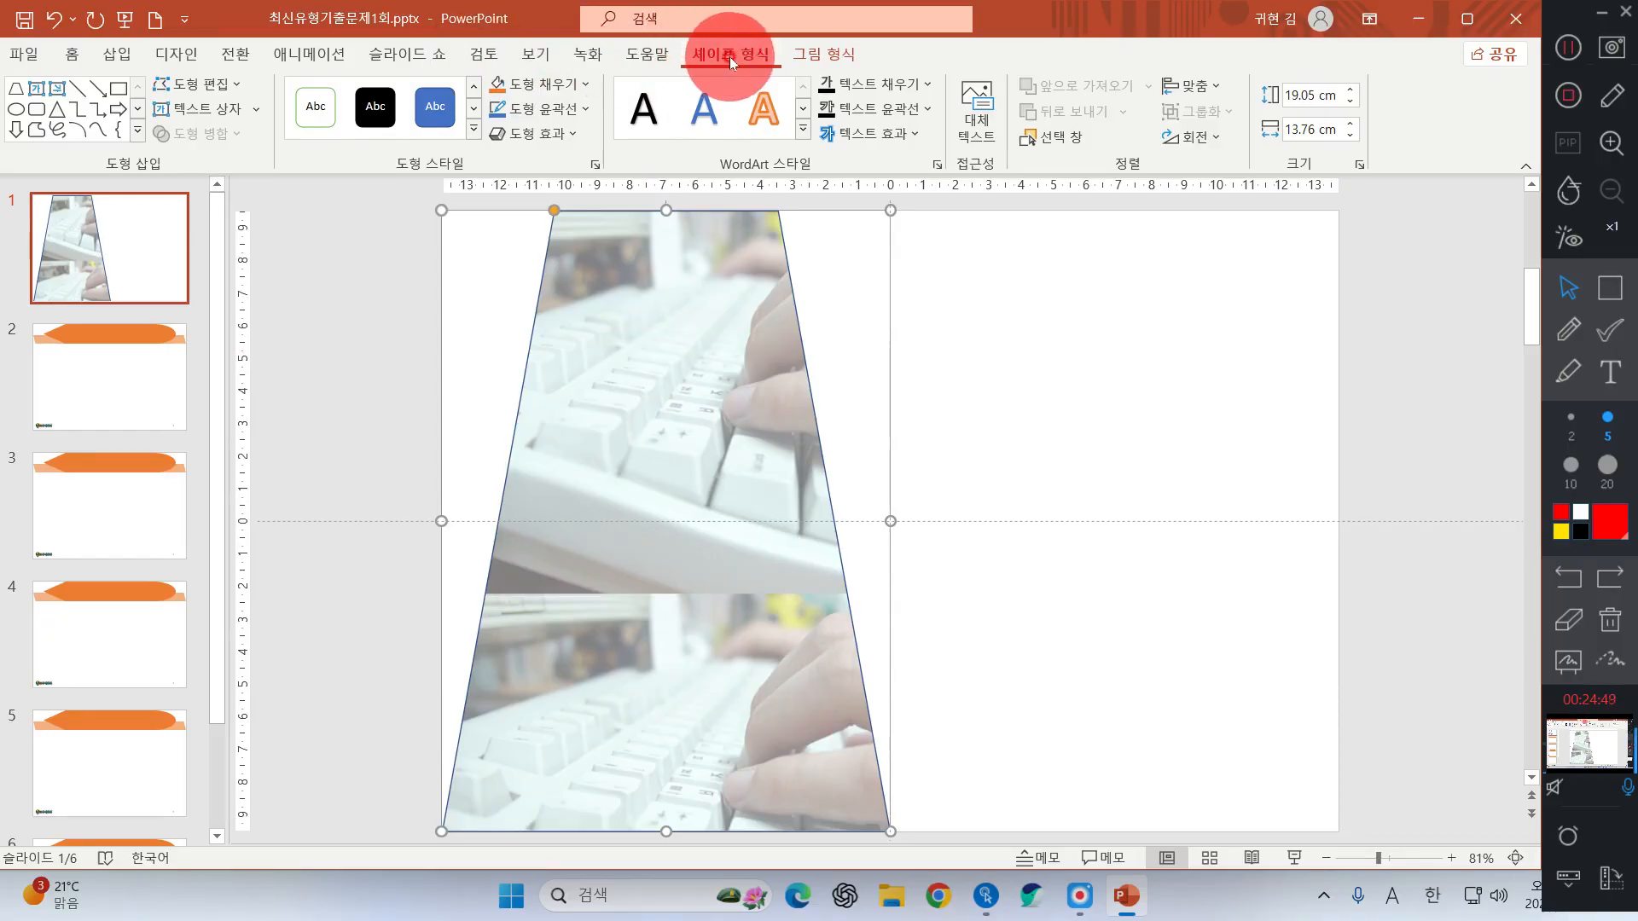
- Apply the third soft-edge variation in the first row of presets to the trapezoid
left_click(534, 135)
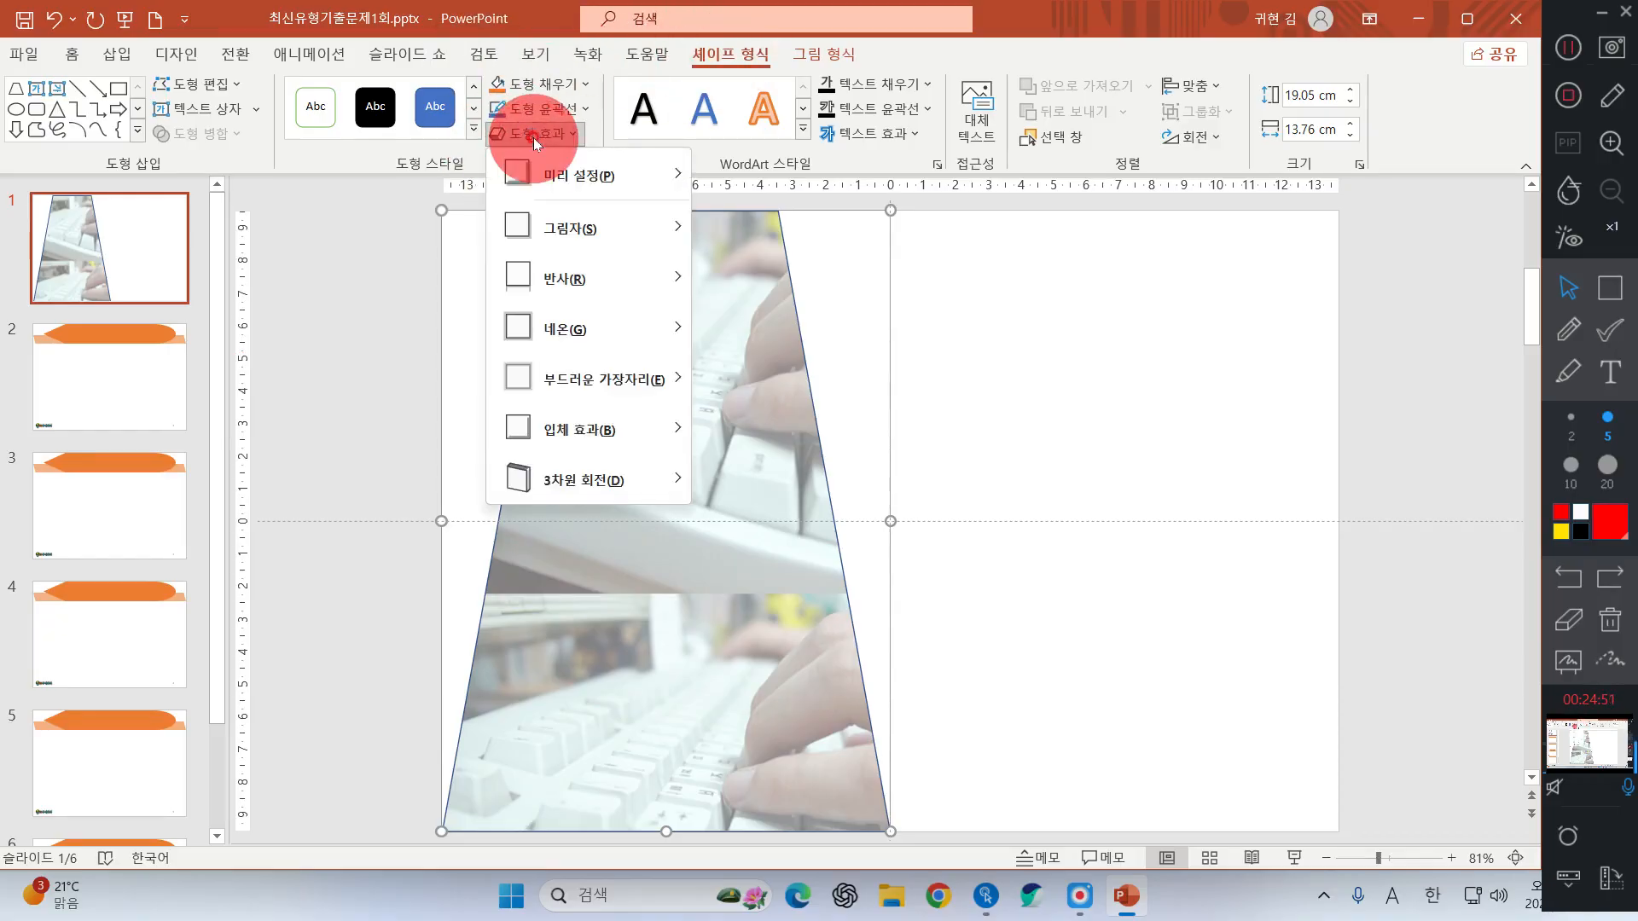
mouse_move(559, 401)
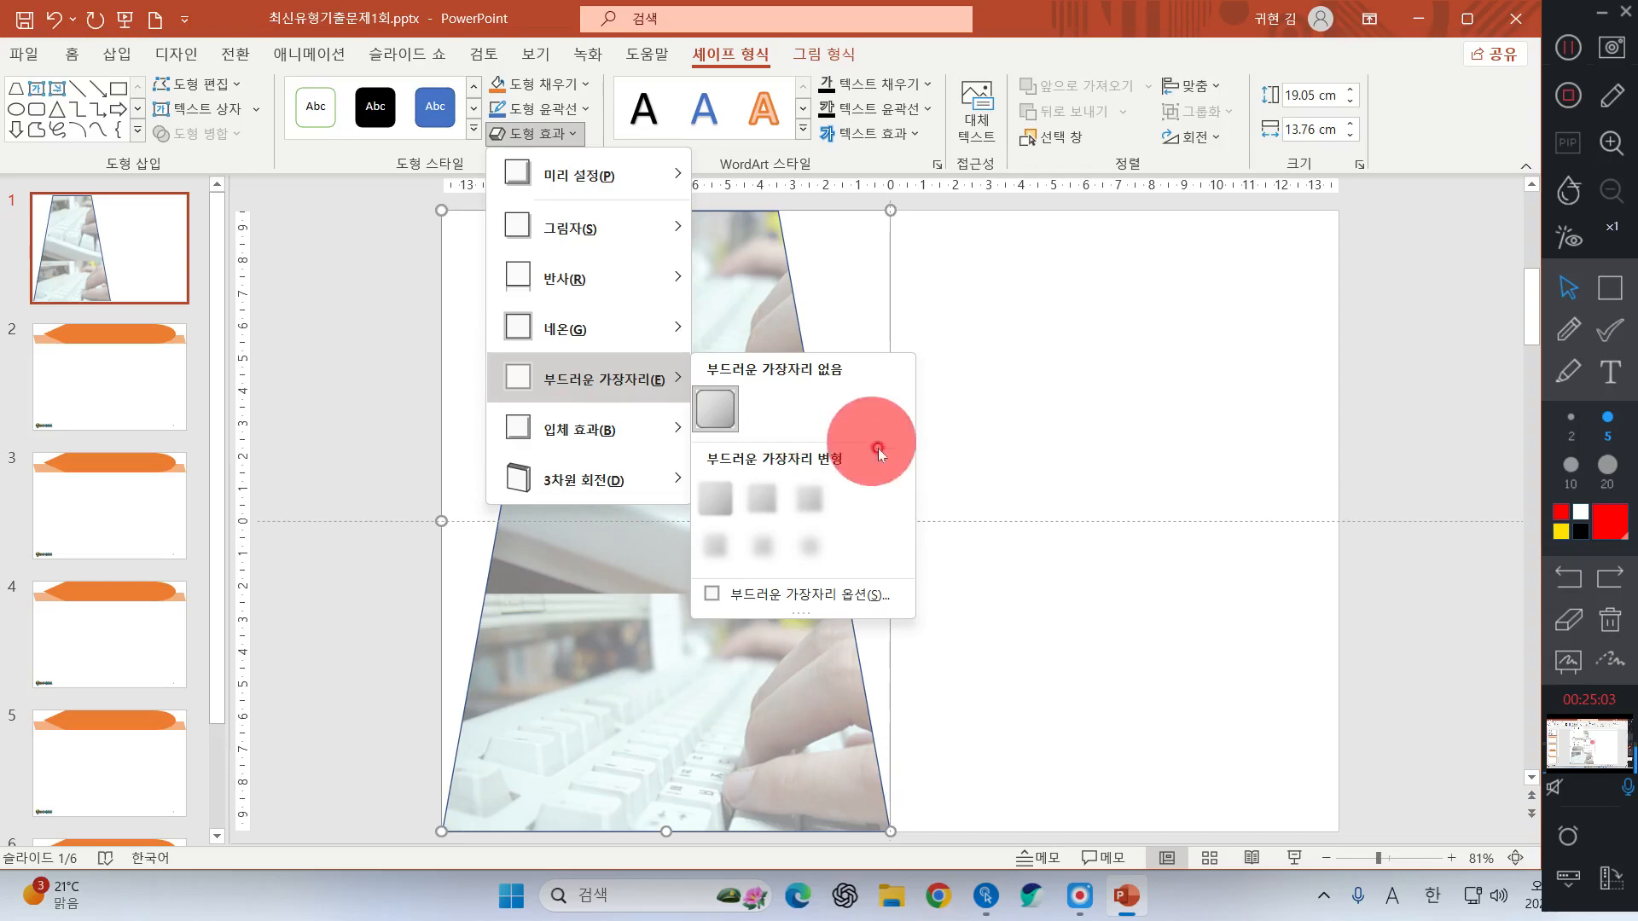
left_click(818, 490)
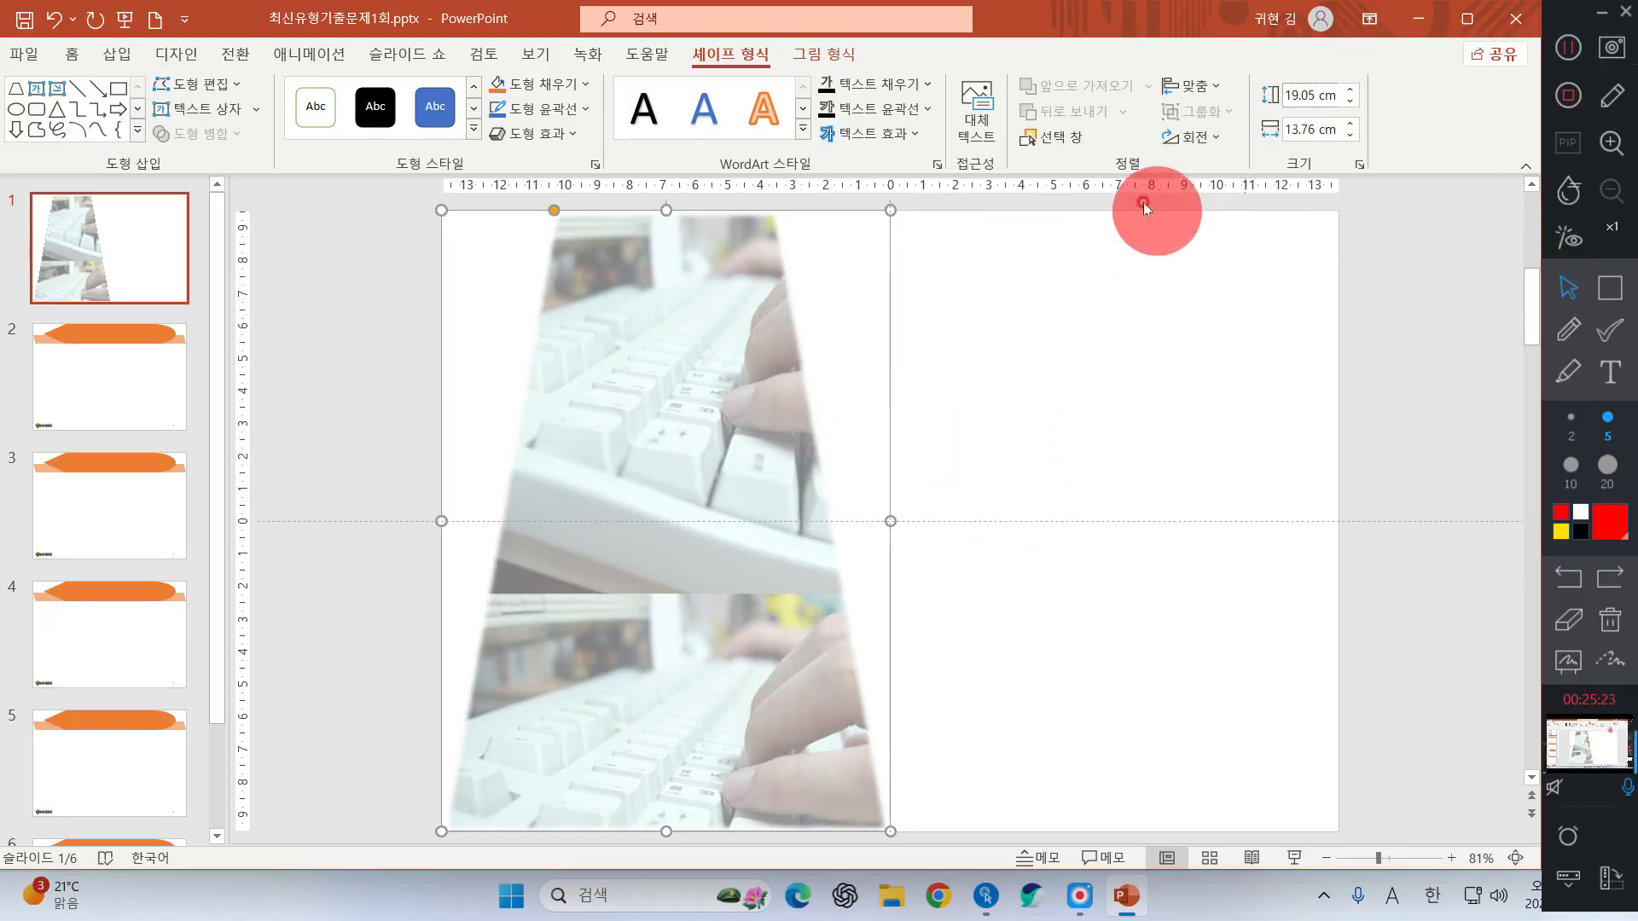
- Insert the picture 로고2.jpg from the Picture folder inside 문서 > ITQ onto slide 1
left_click(120, 60)
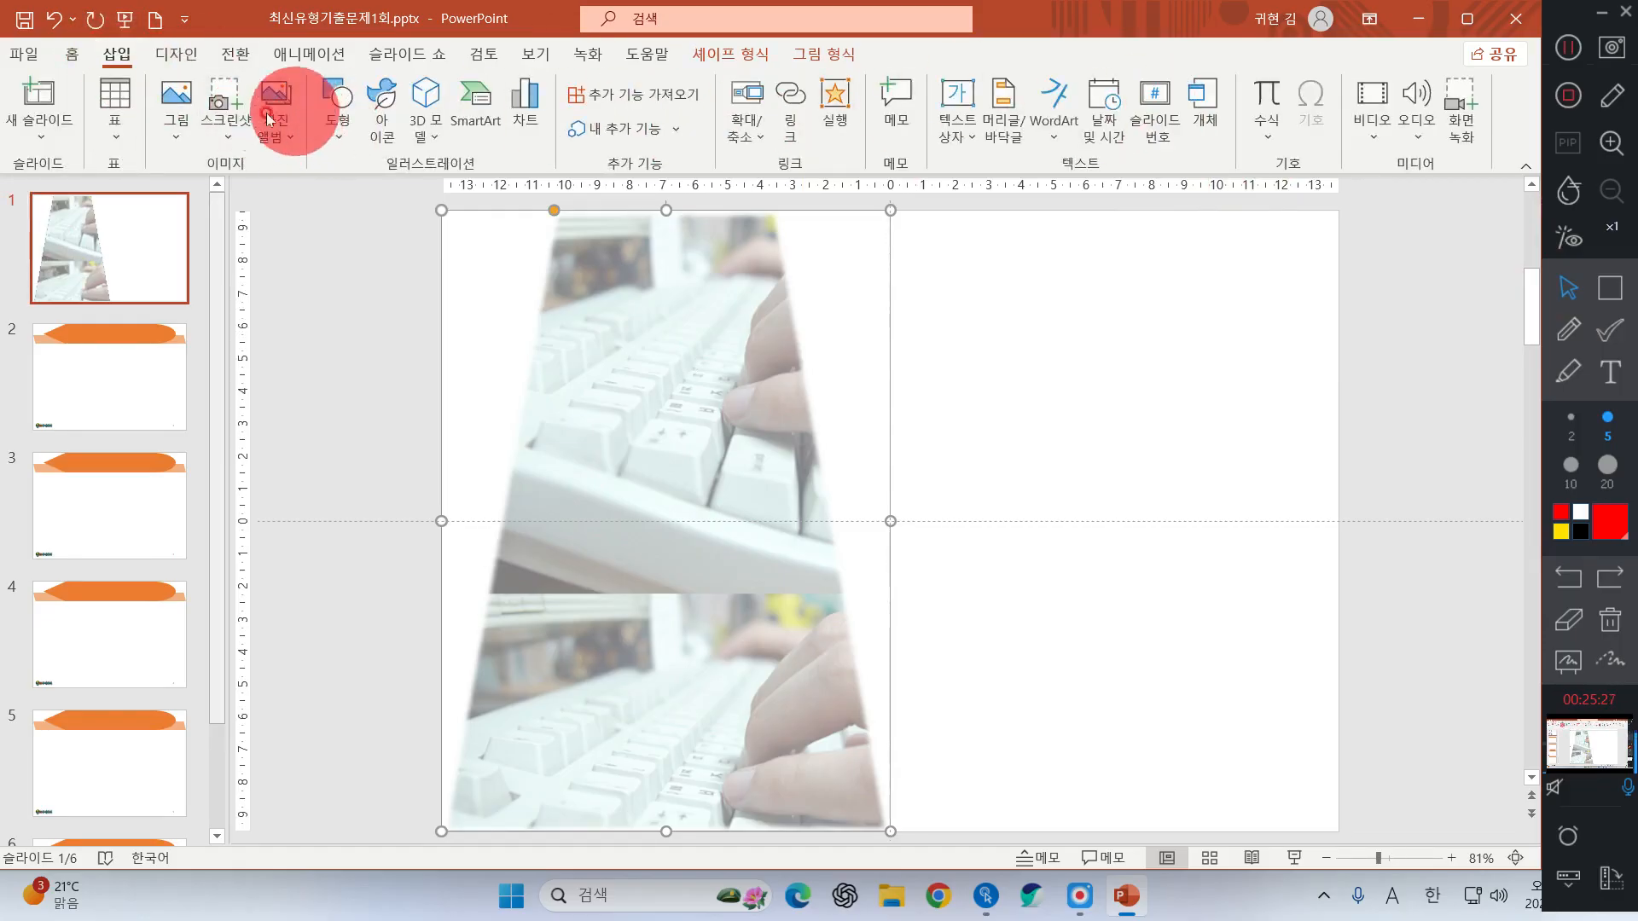
left_click(177, 119)
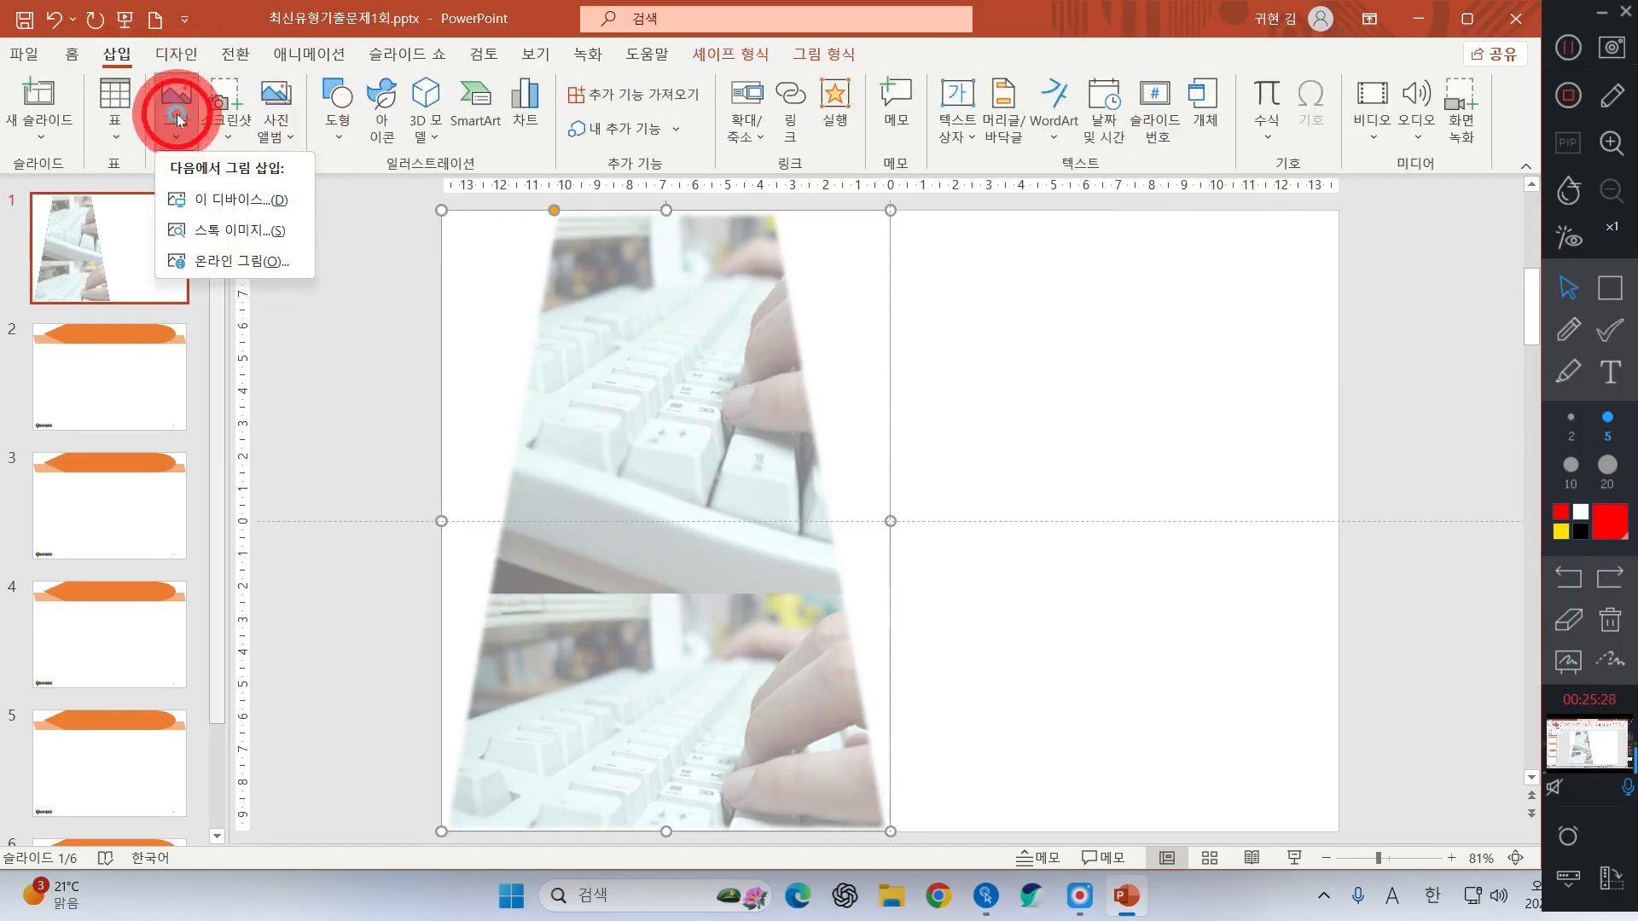
left_click(234, 201)
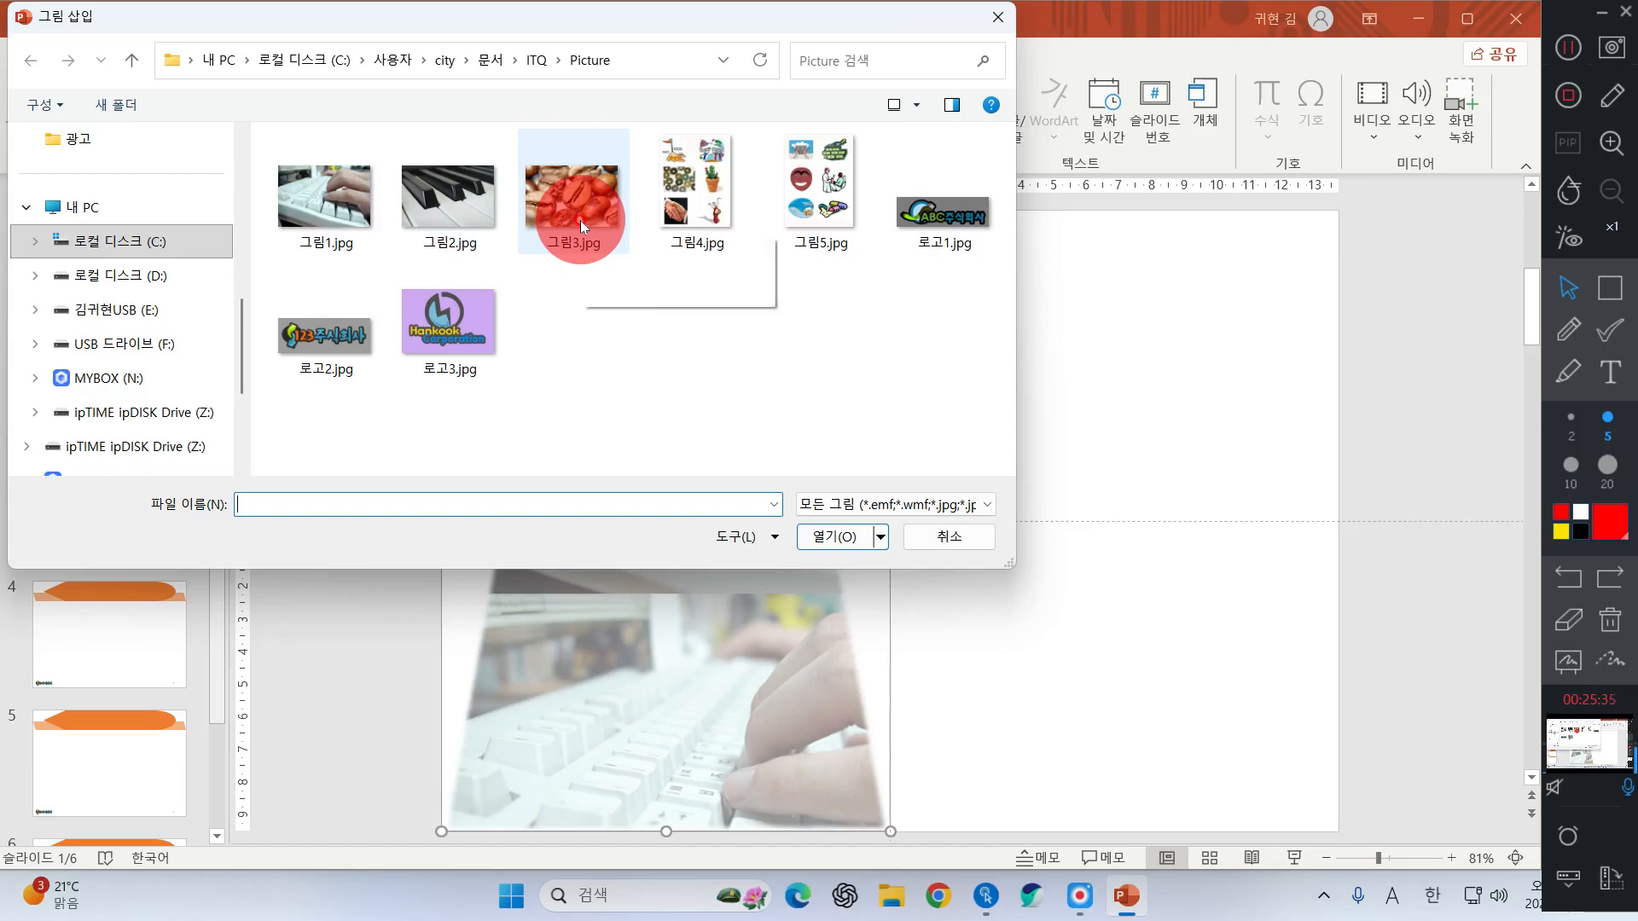
left_click(312, 335)
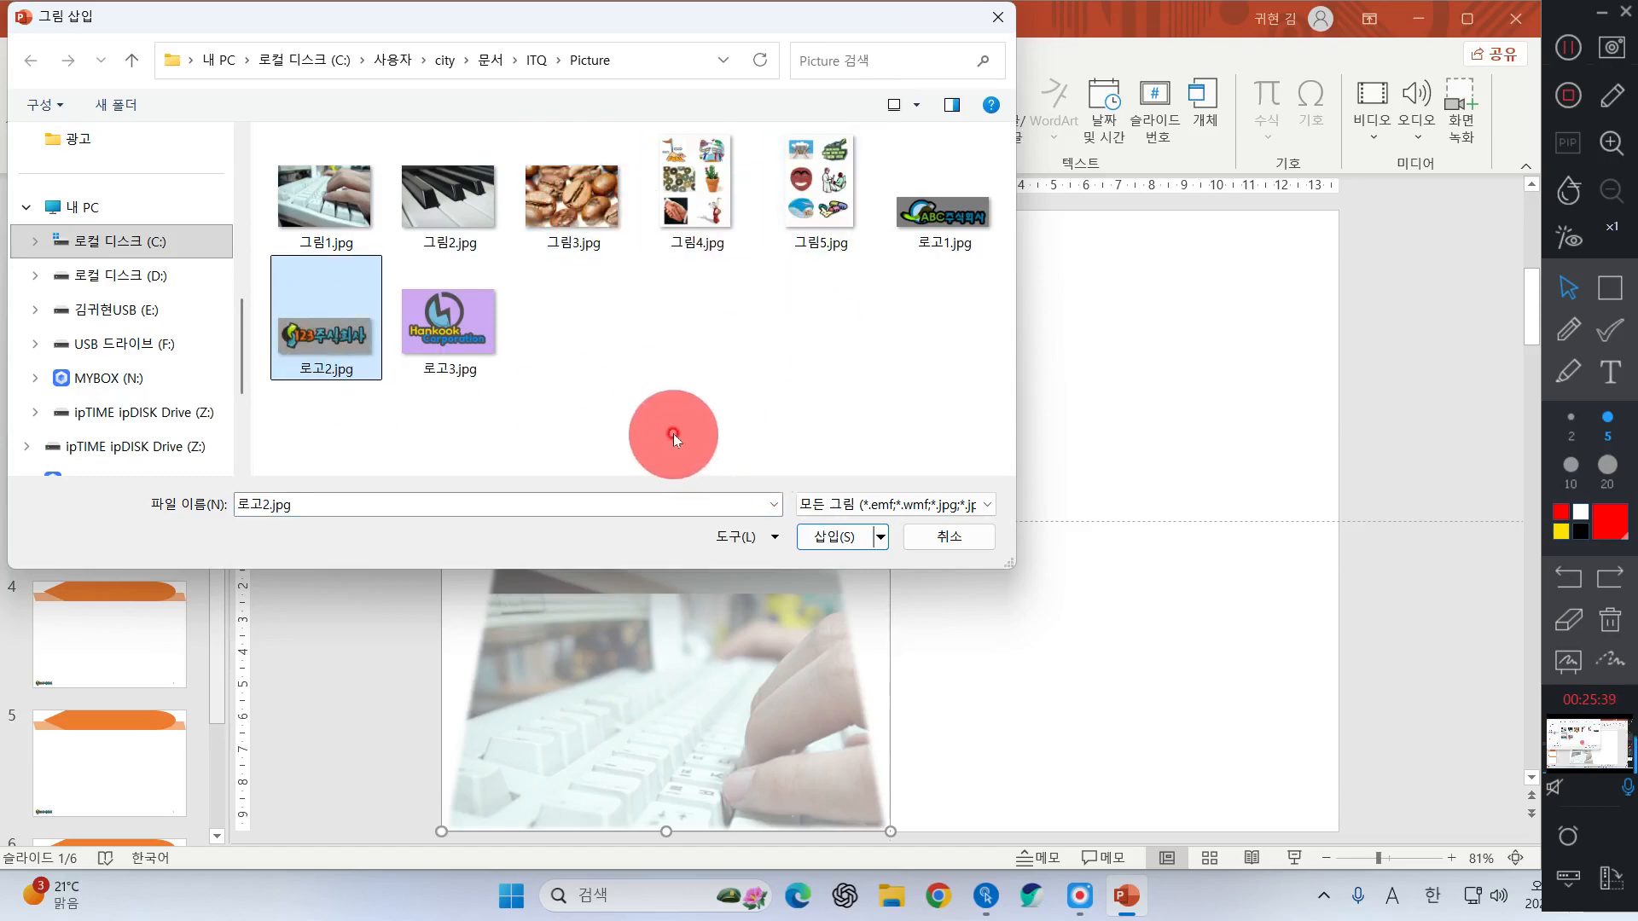
left_click(855, 535)
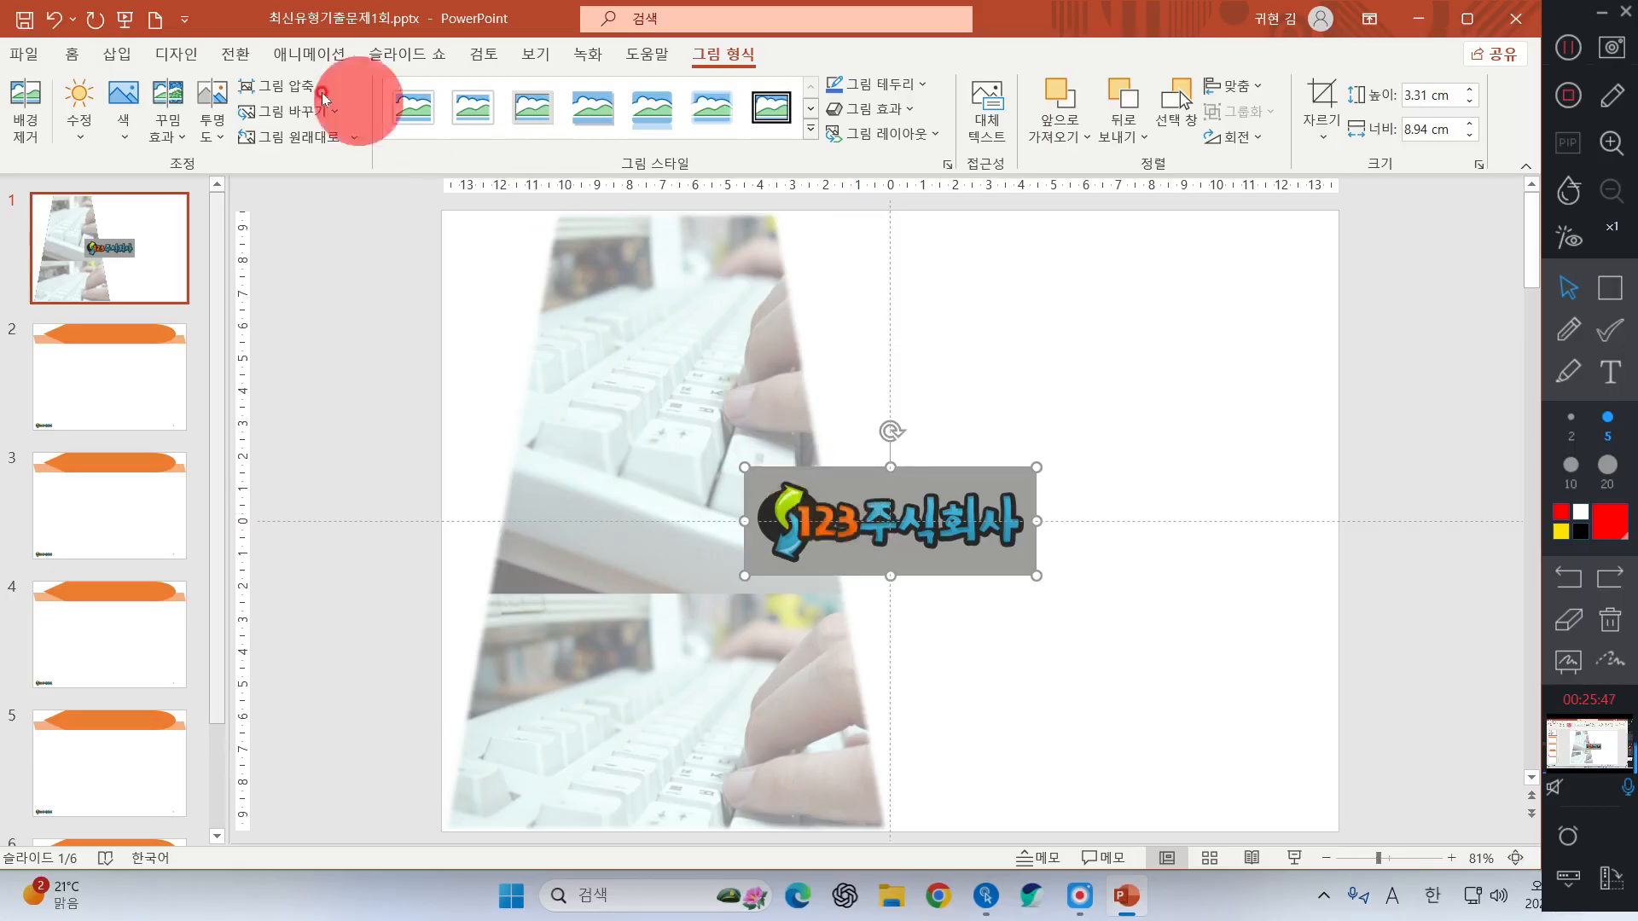
- Make the gray background of the inserted 123주식회사 logo transparent
left_click(122, 115)
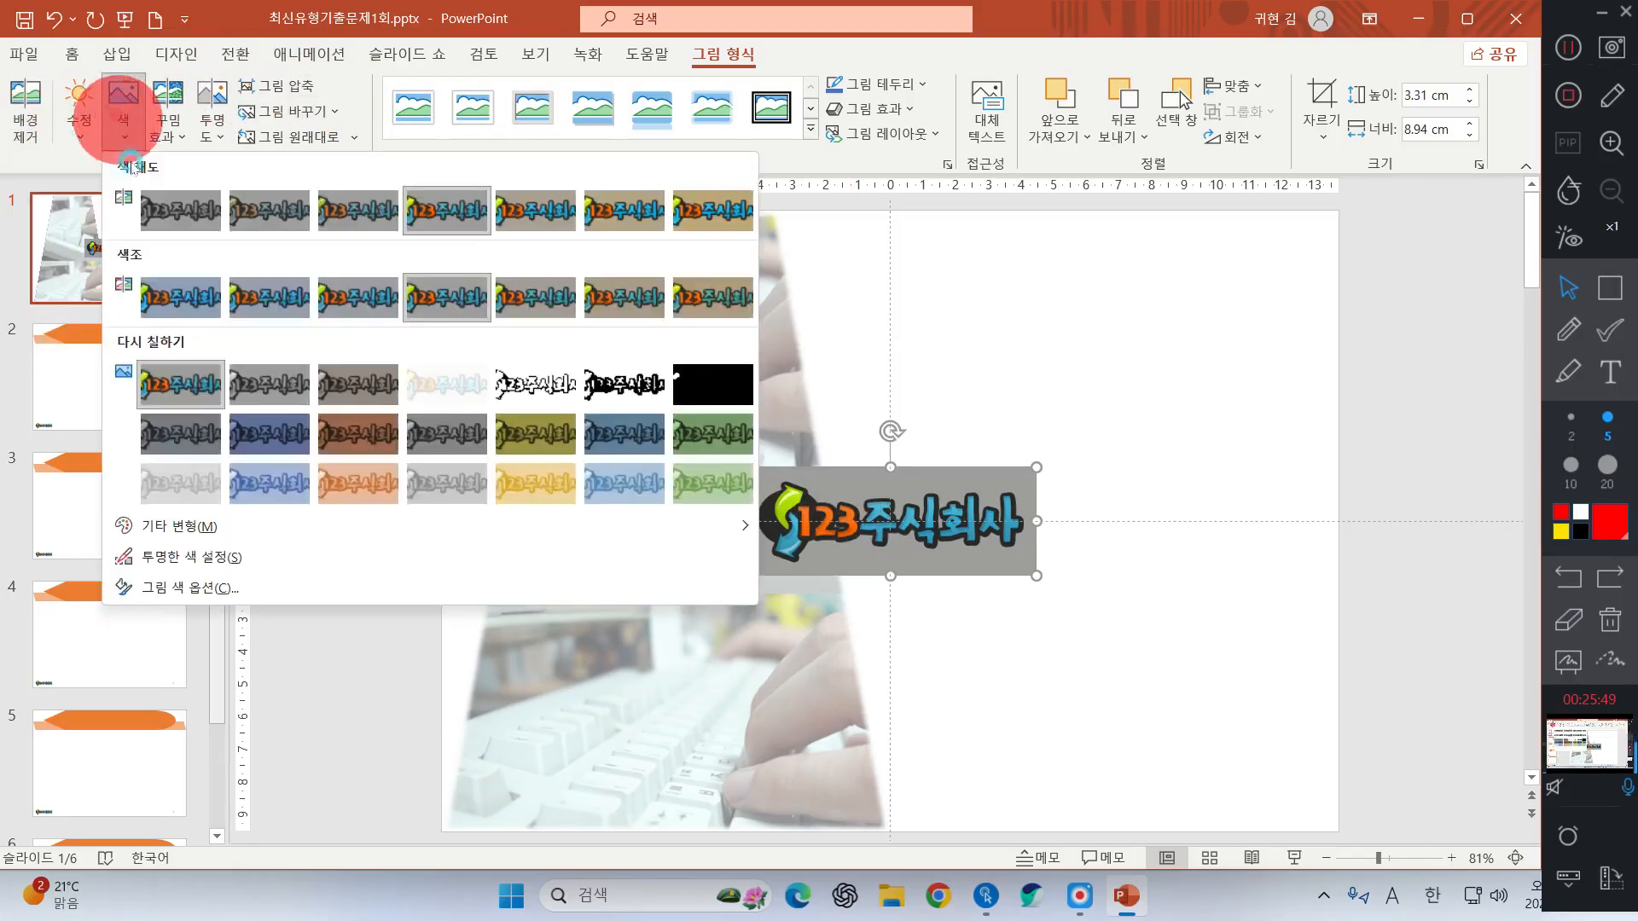
left_click(190, 567)
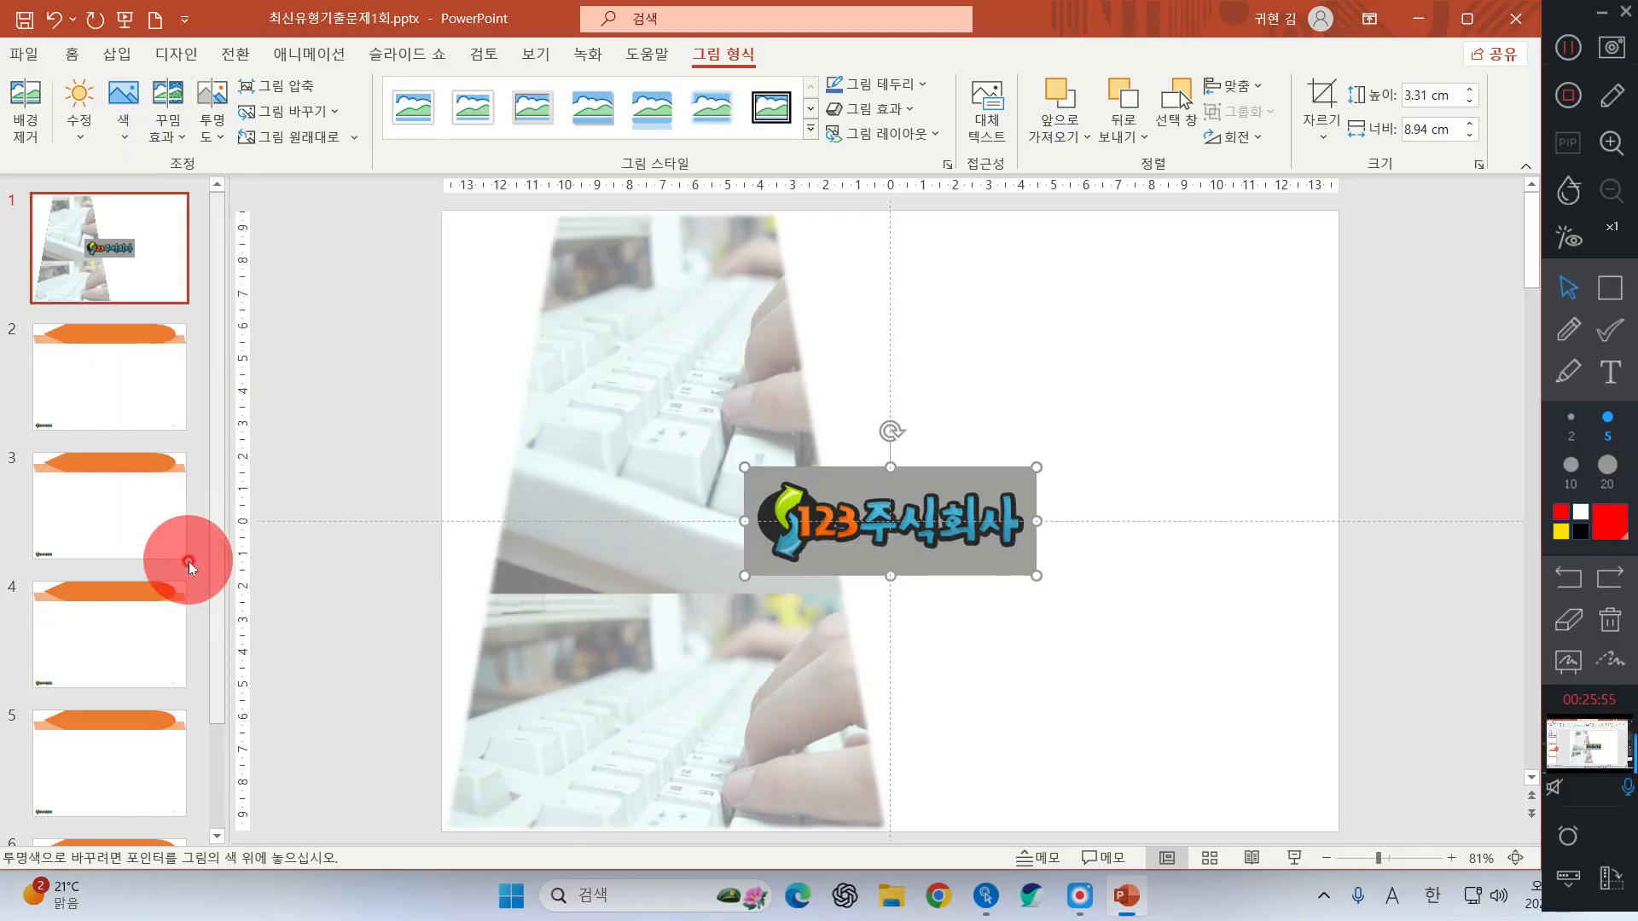
left_click(870, 483)
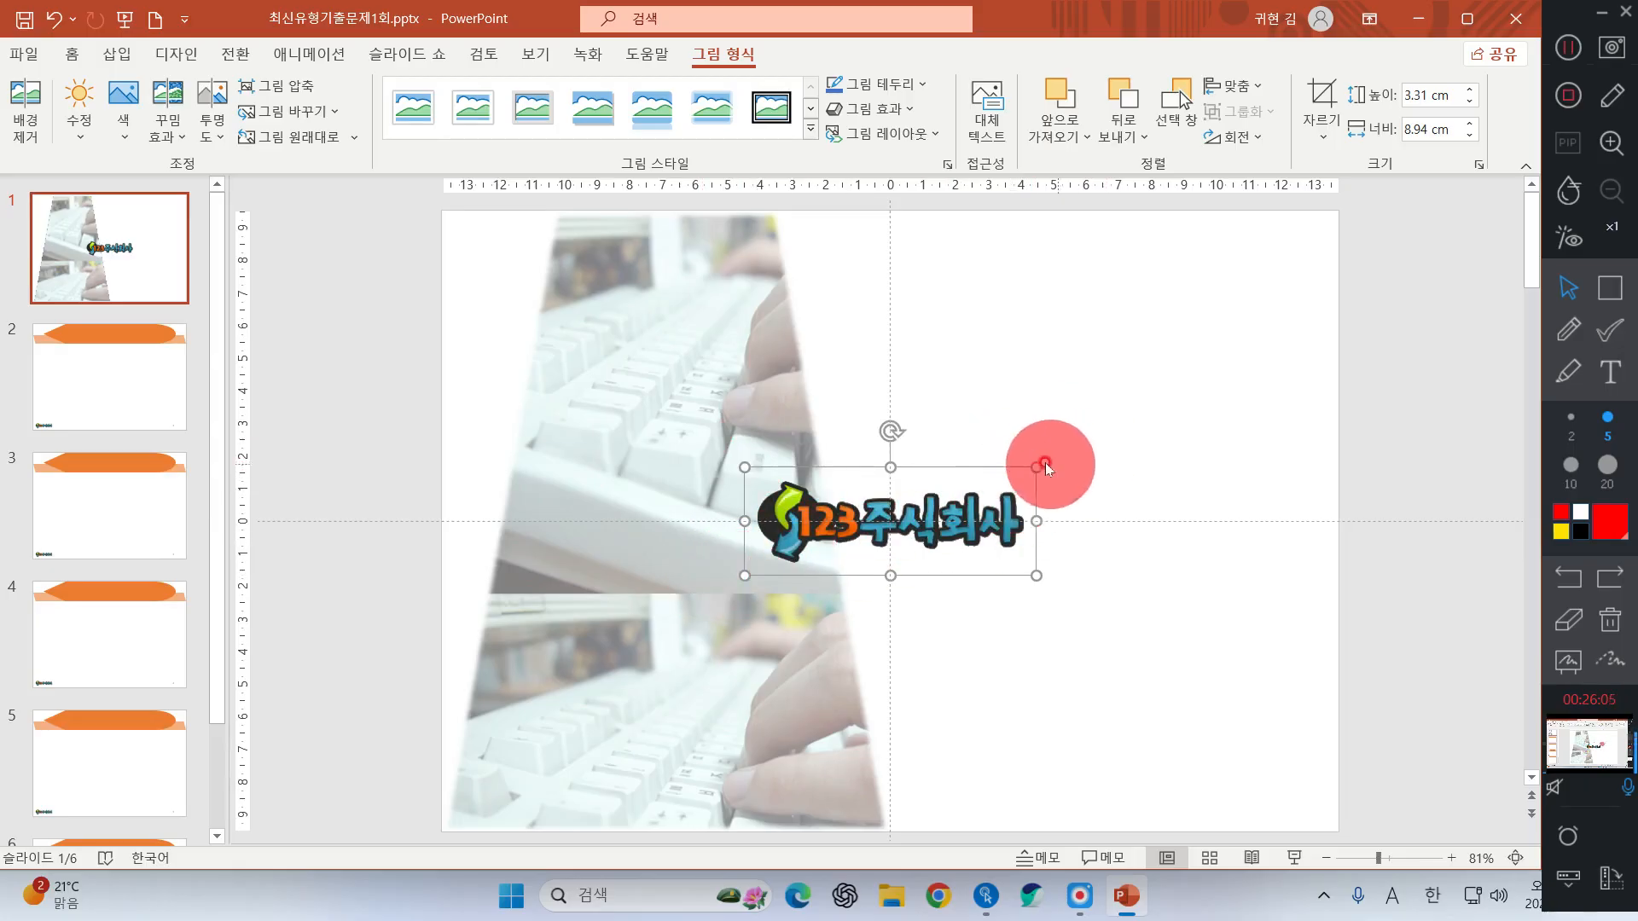
- Shrink the logo to about 1.78 cm high and 4.8 cm wide and place it in the slide's upper-right corner
left_click_drag(1036, 467, 1264, 260)
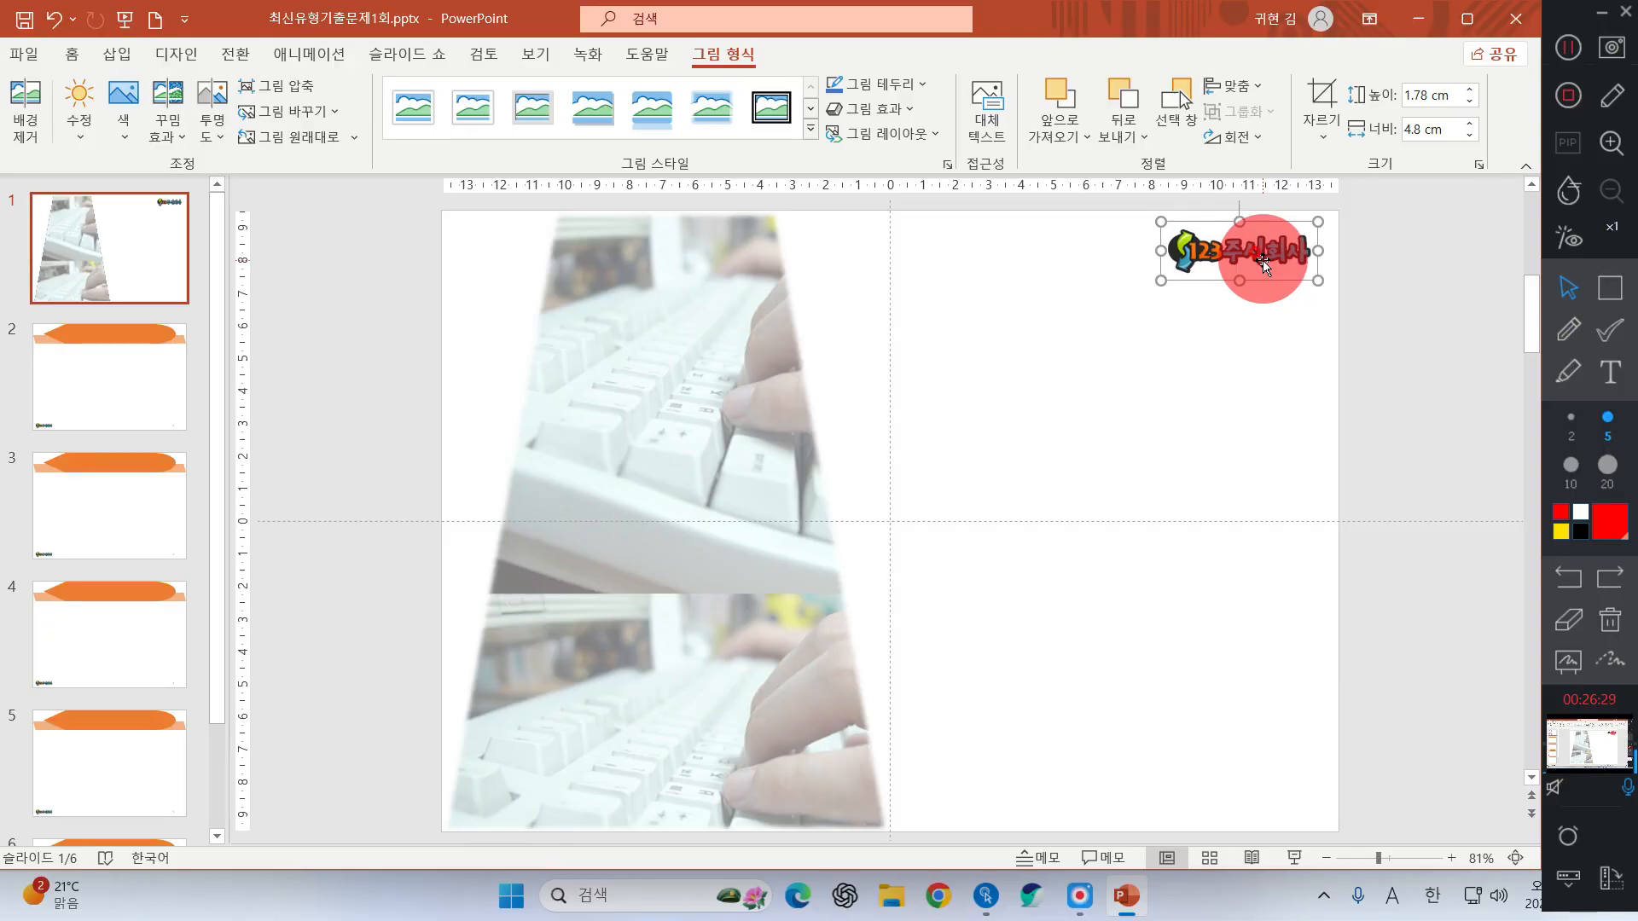
left_click_drag(1262, 259, 1256, 272)
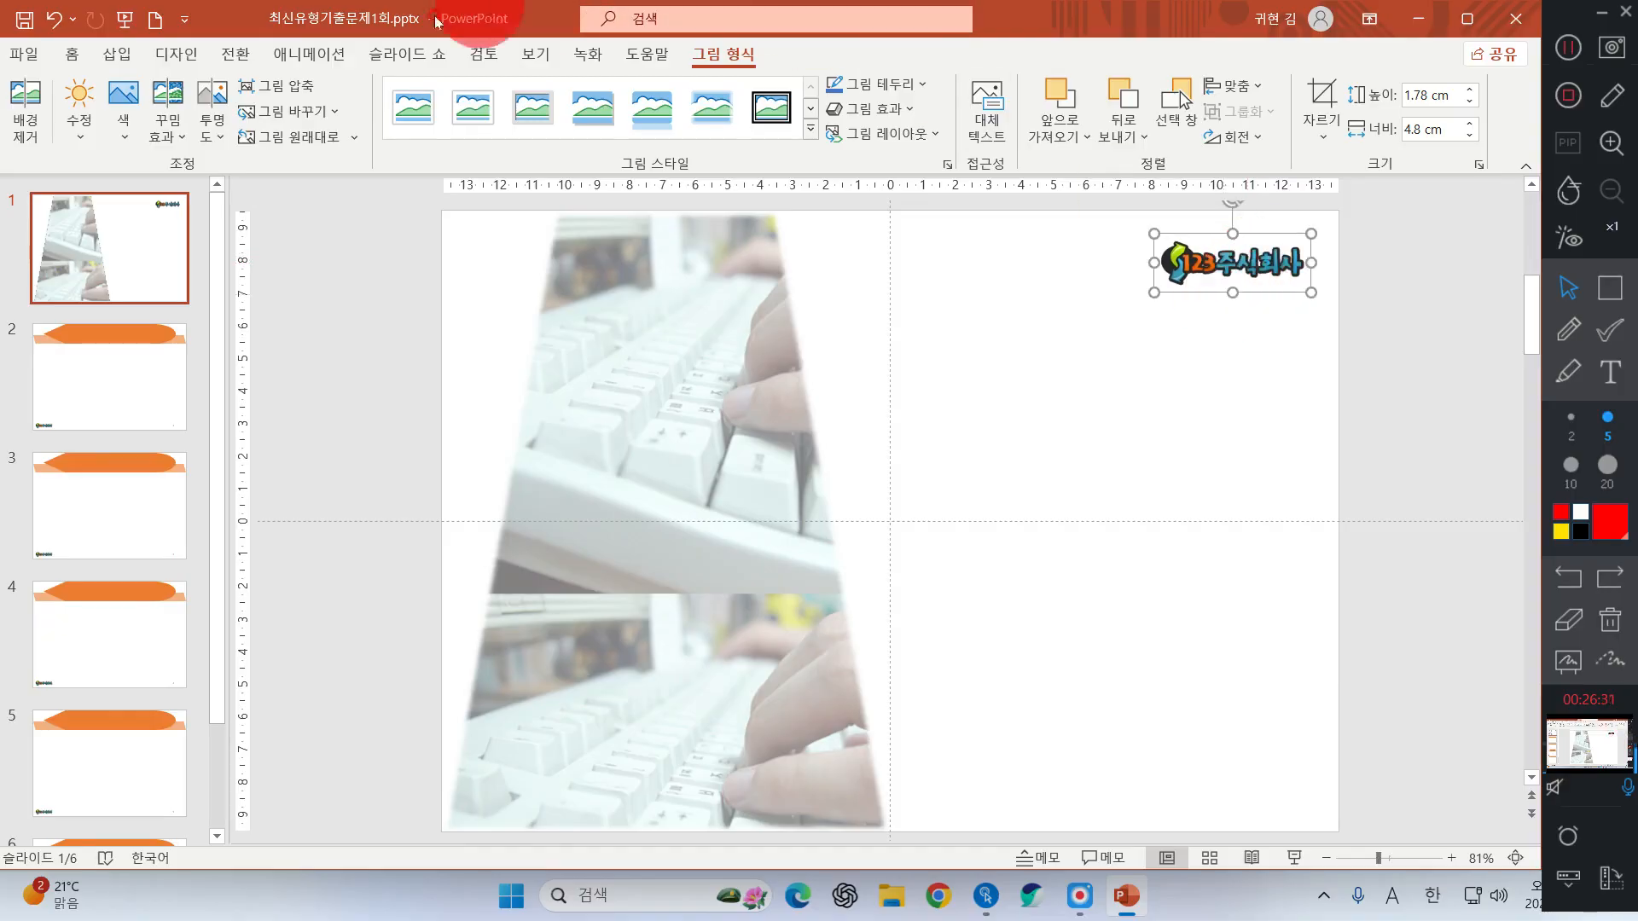
- Insert WordArt in the first style, black fill, and replace its placeholder text with "Attention Def"
left_click(120, 55)
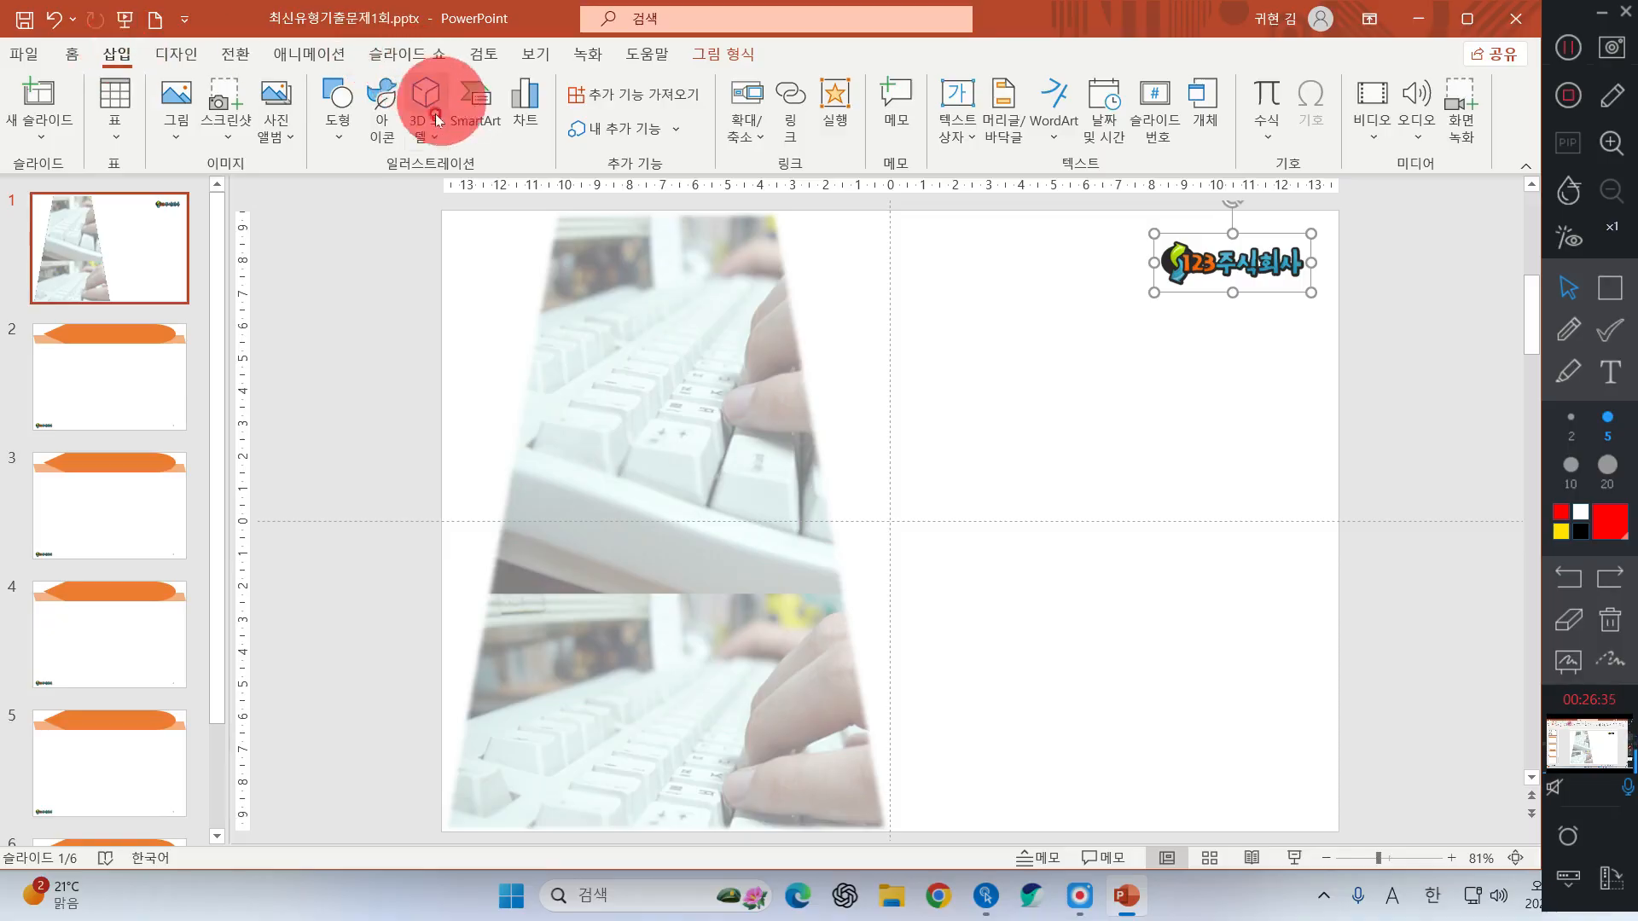
left_click(1065, 121)
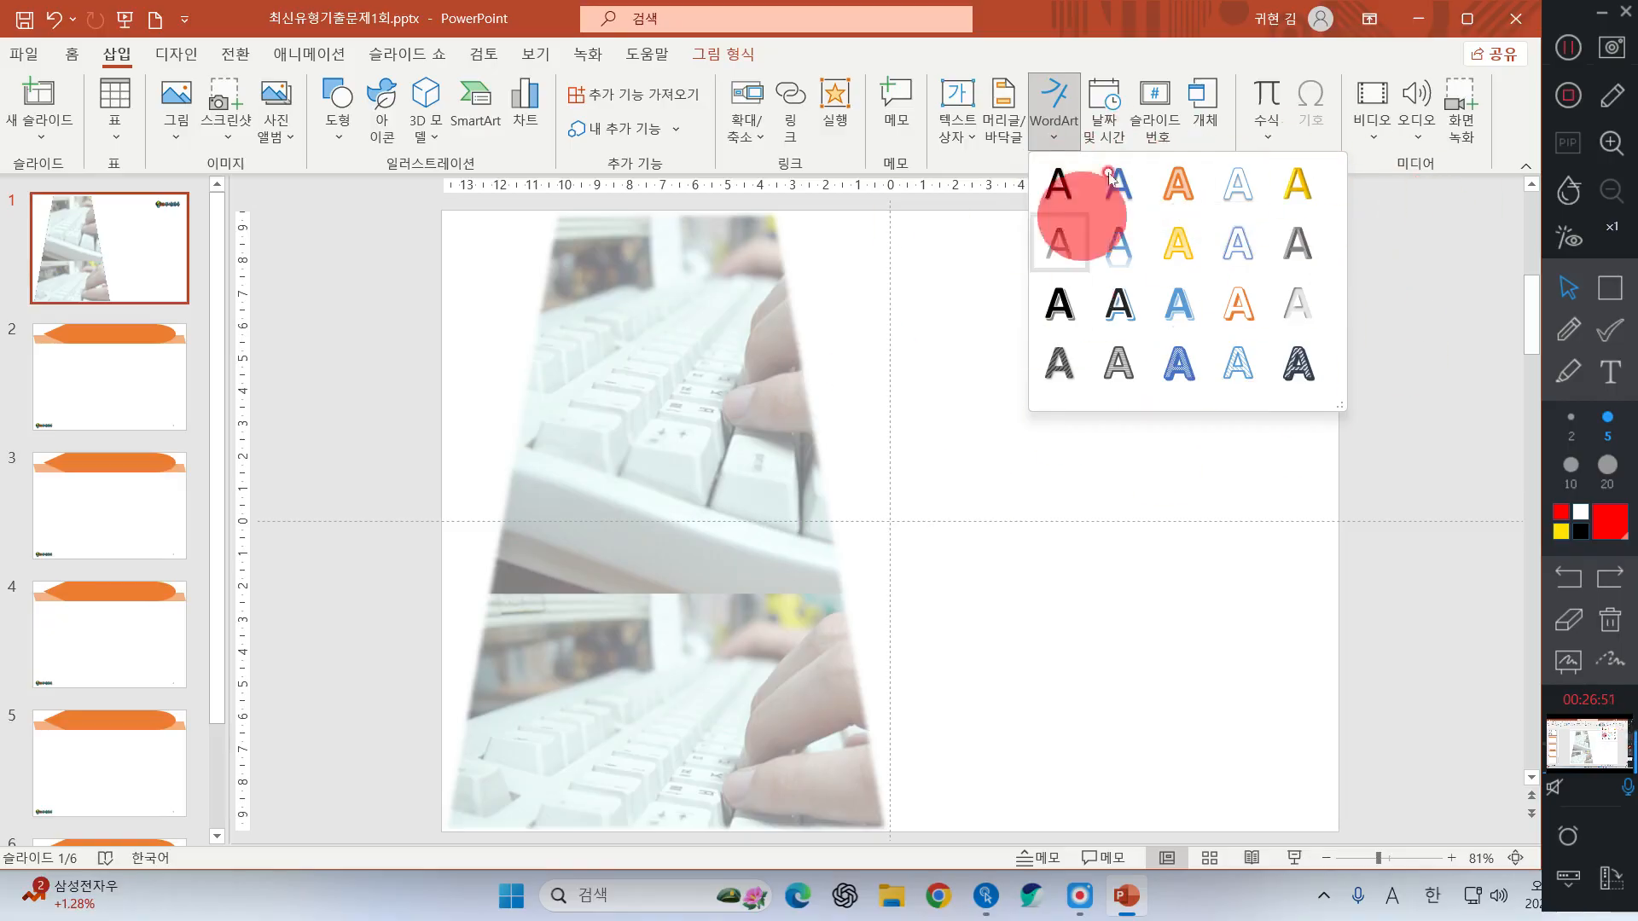
left_click(1053, 202)
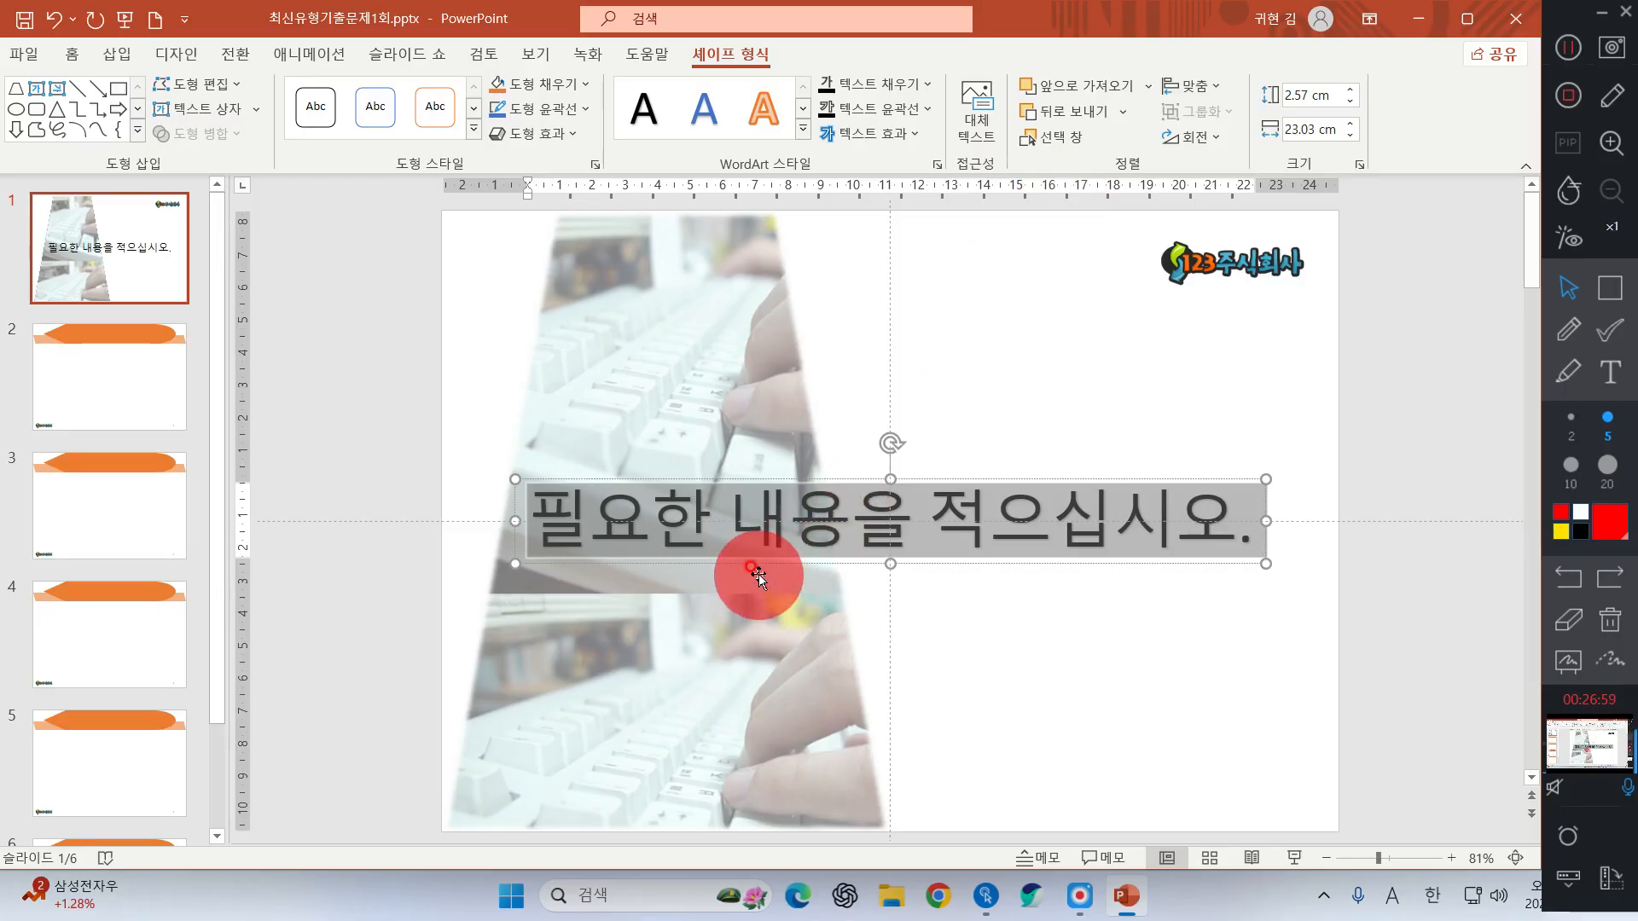
key("Hangul")
type("ㅁ")
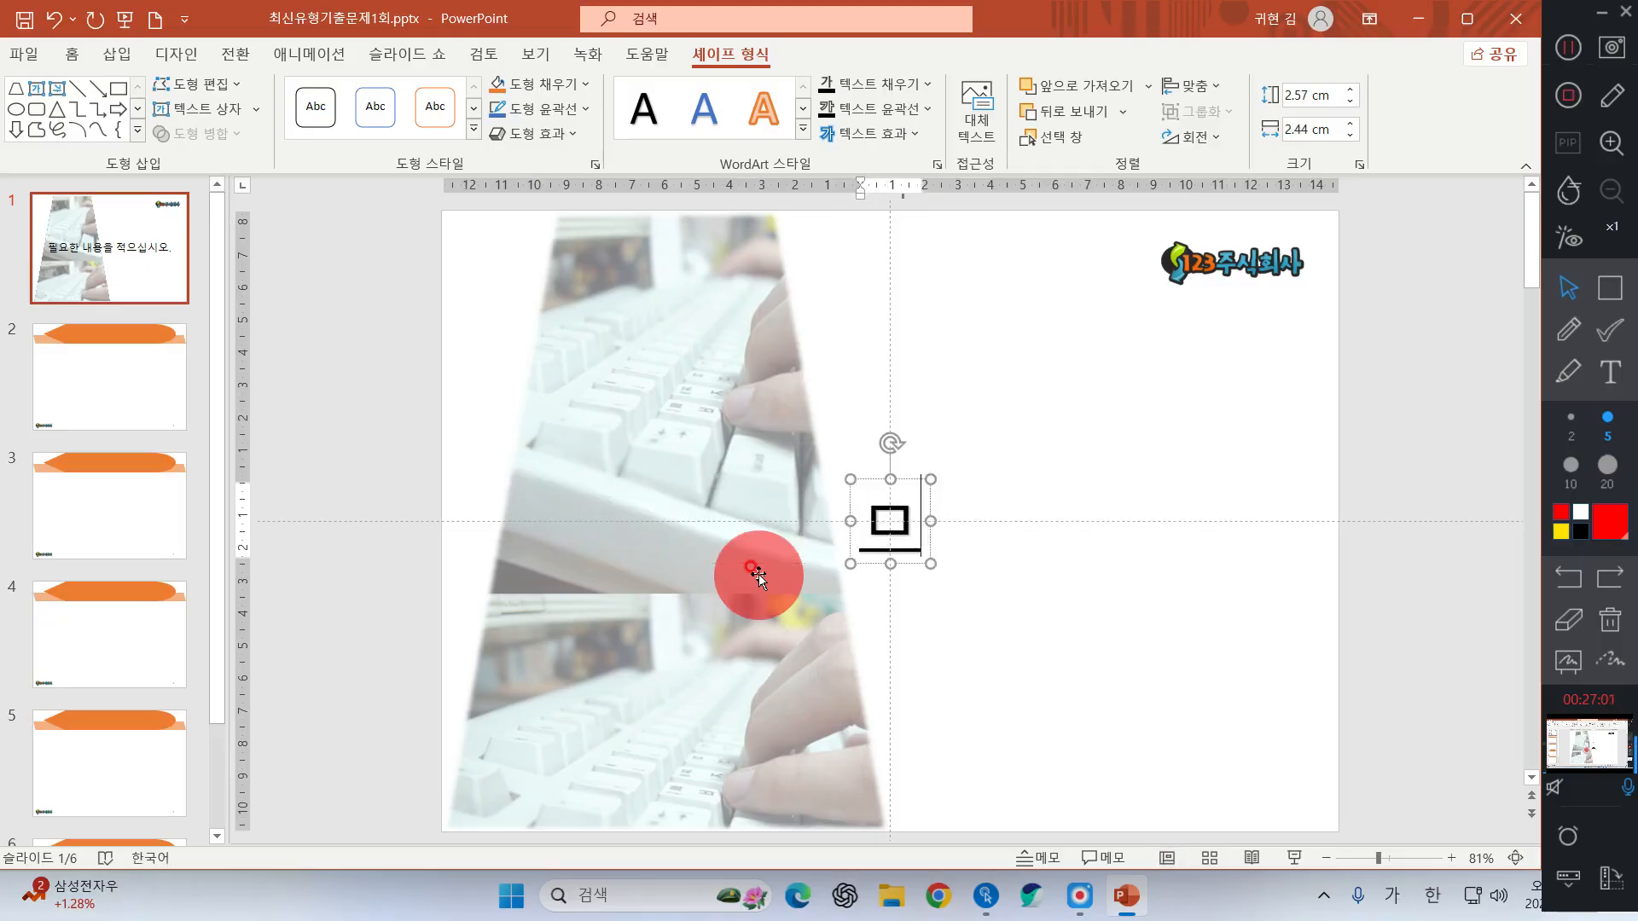
key("BackSpace")
key("Hangul")
type("Att")
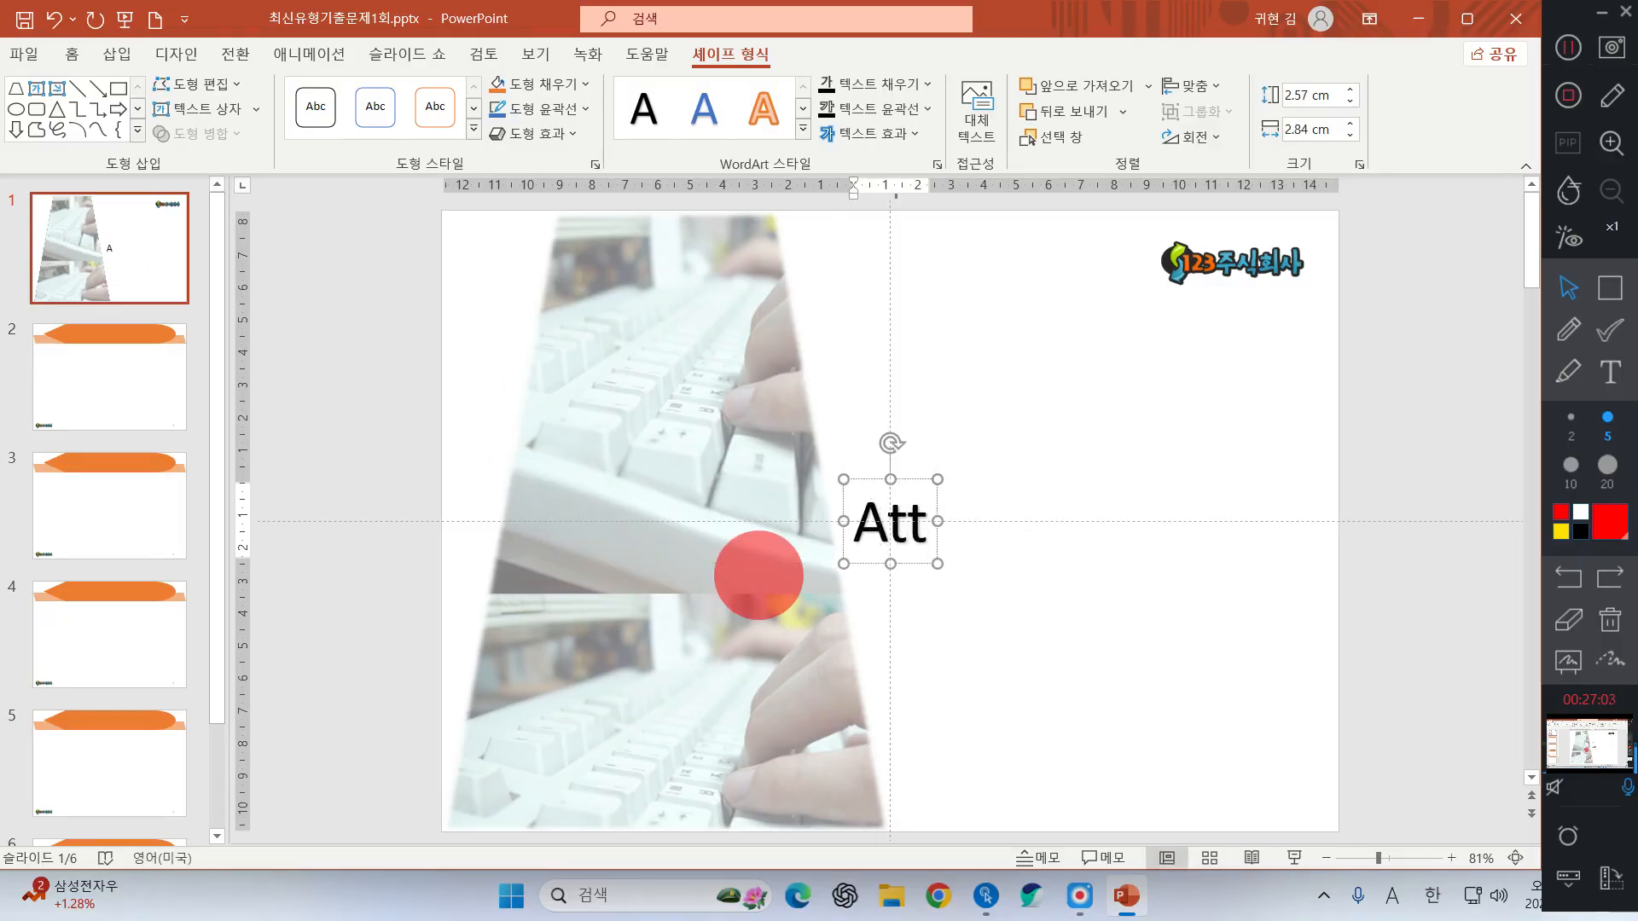
type("ention")
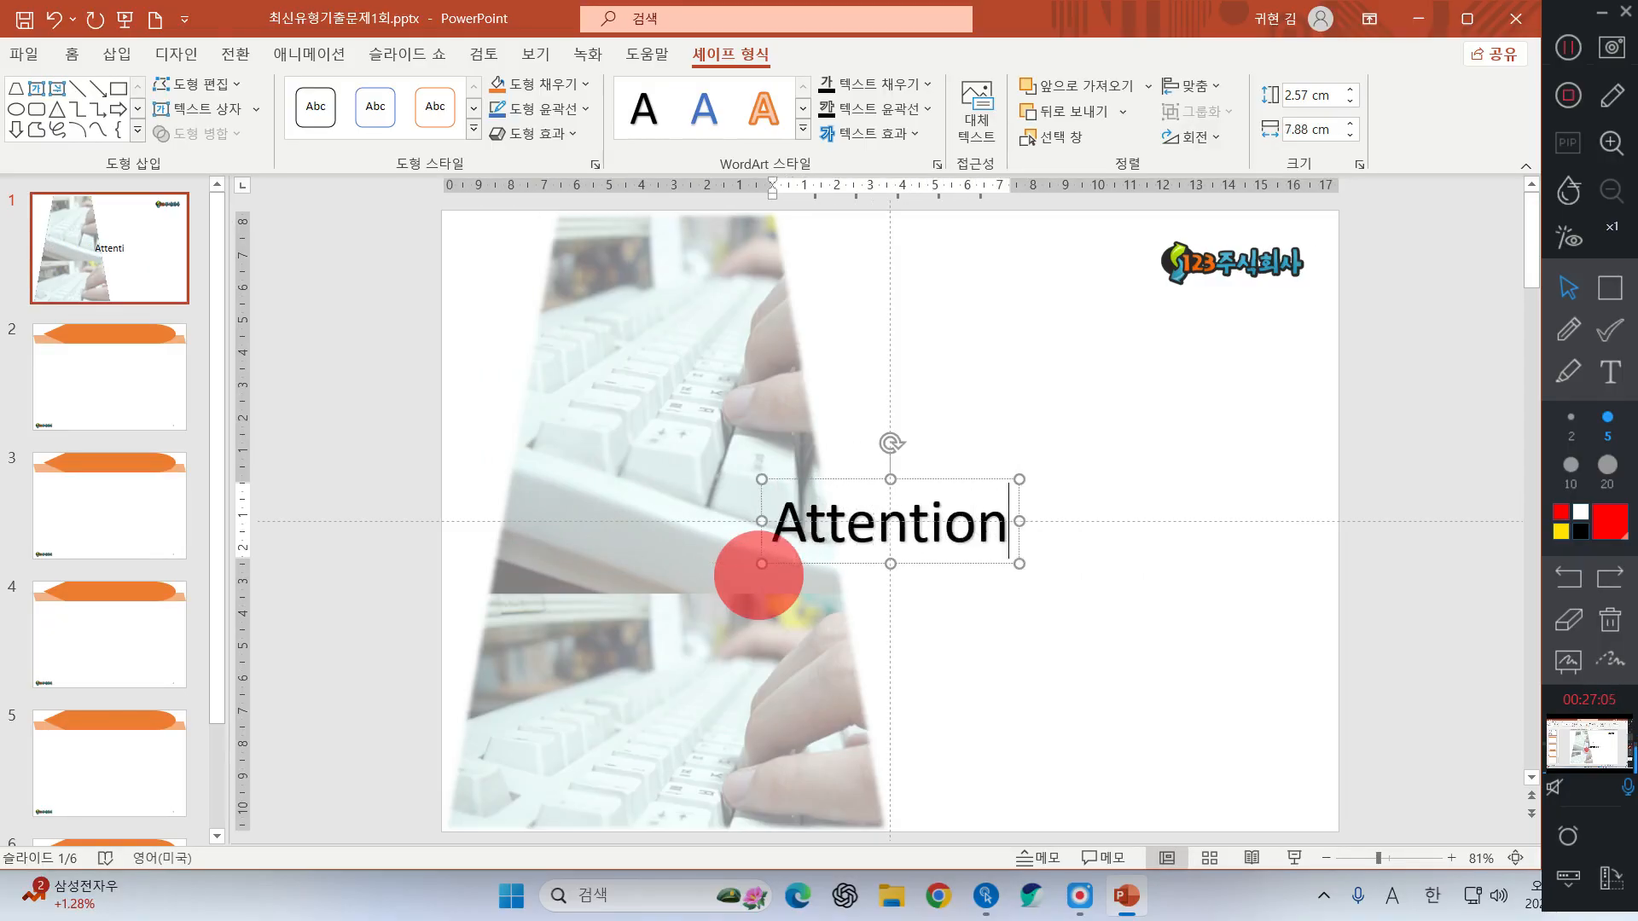
type(" Def")
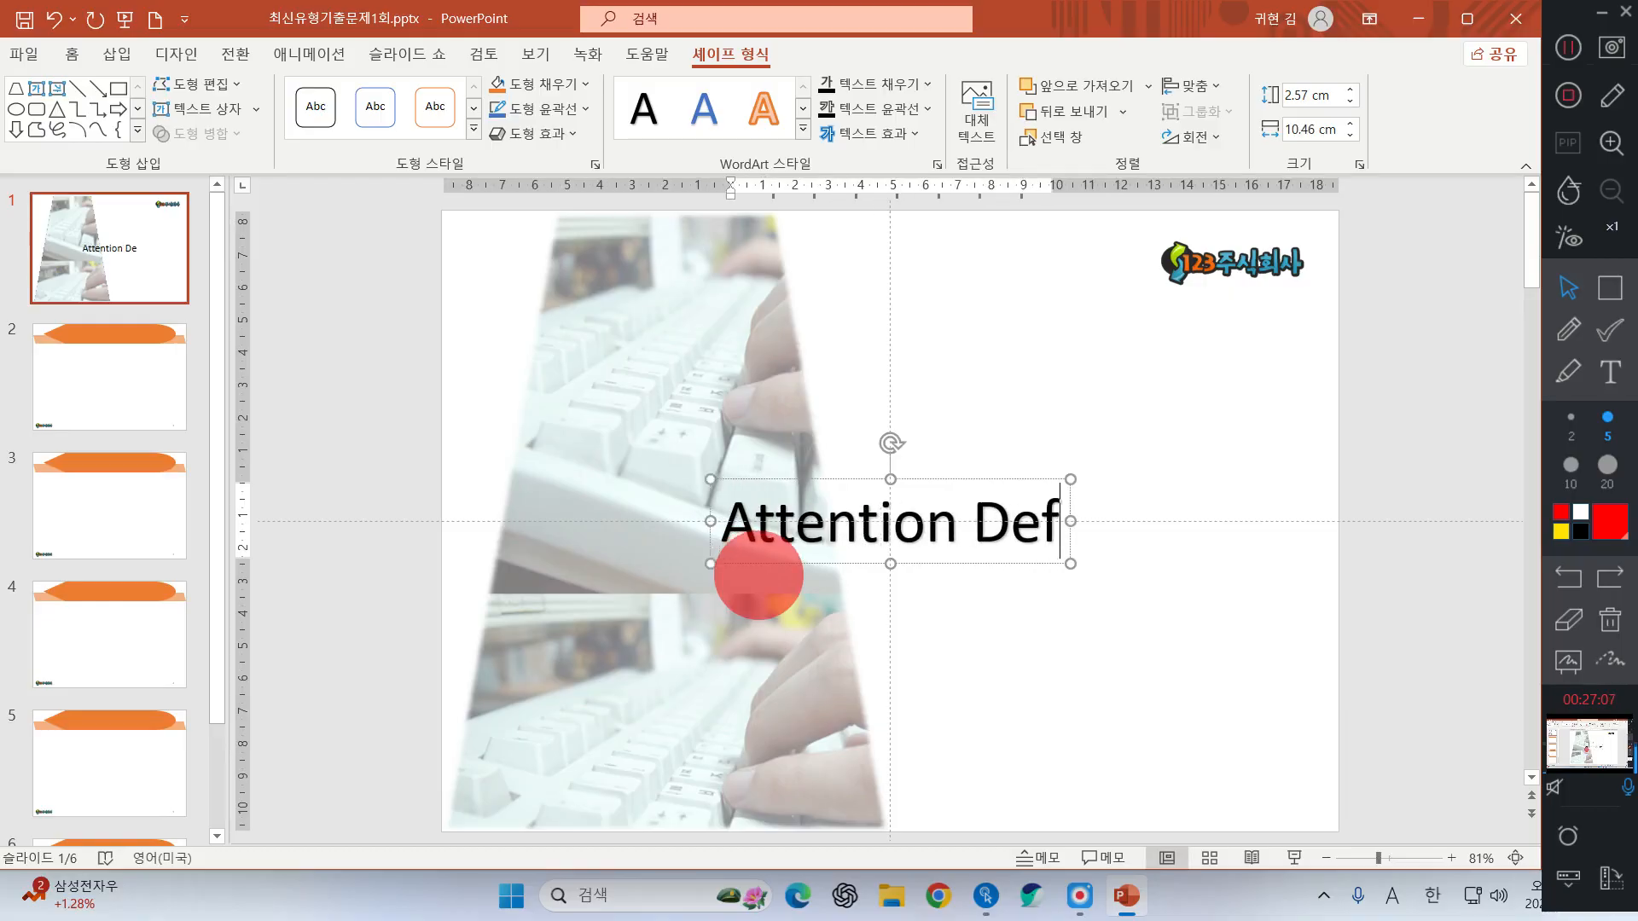